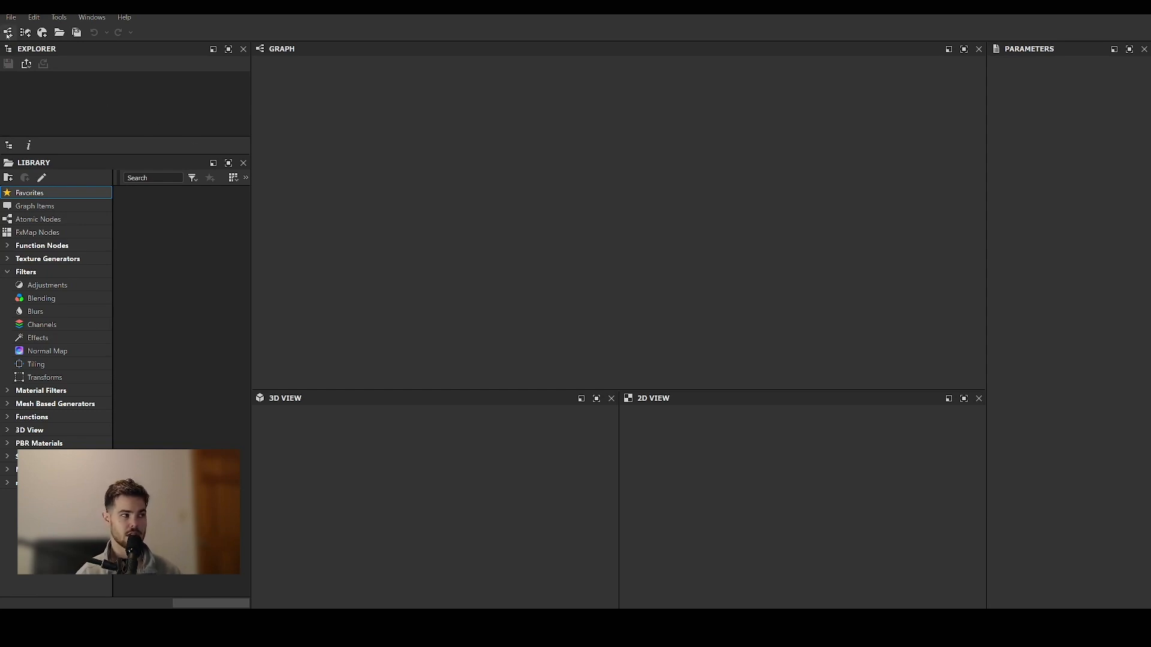
# Create a new Substance graph from the Empty template in a new package, with a 4096 px parent size.
pyautogui.click(8, 32)
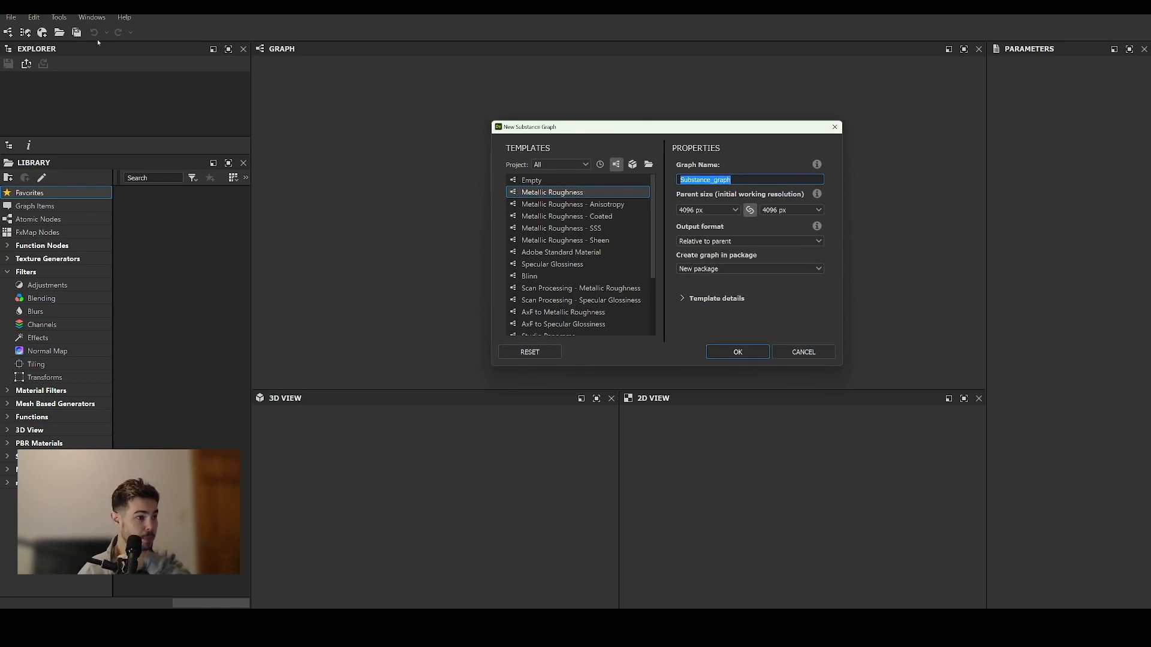
pyautogui.click(530, 180)
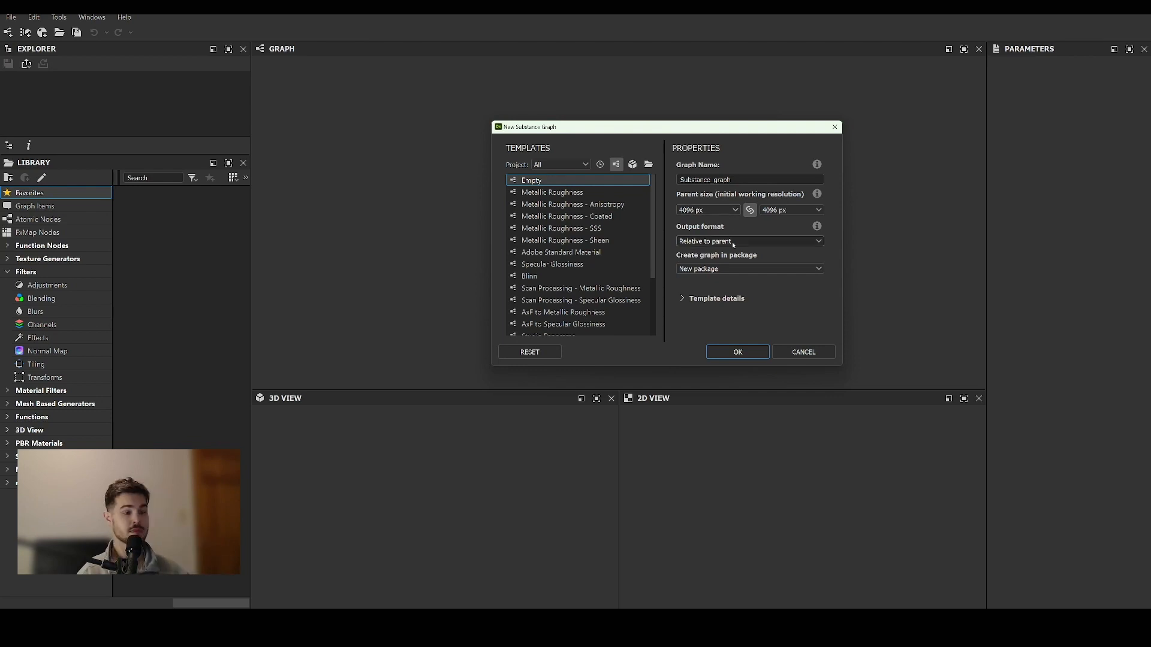
pyautogui.click(744, 350)
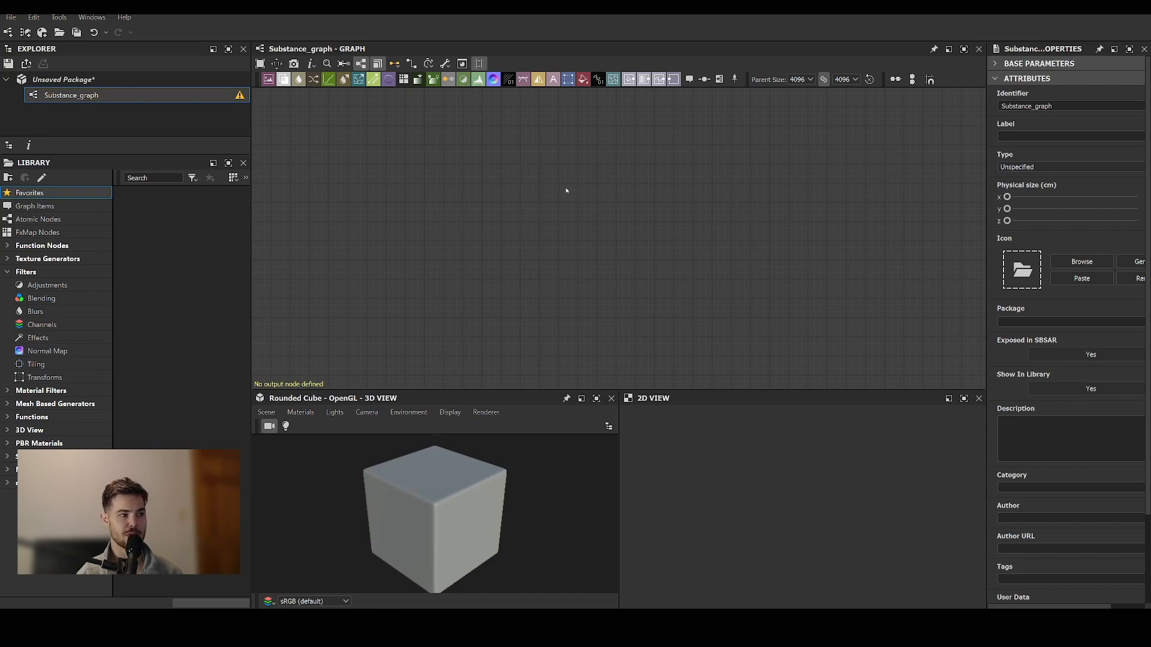
# Add a Grunge Damas noise node near the middle of the empty graph.
pyautogui.press('space')
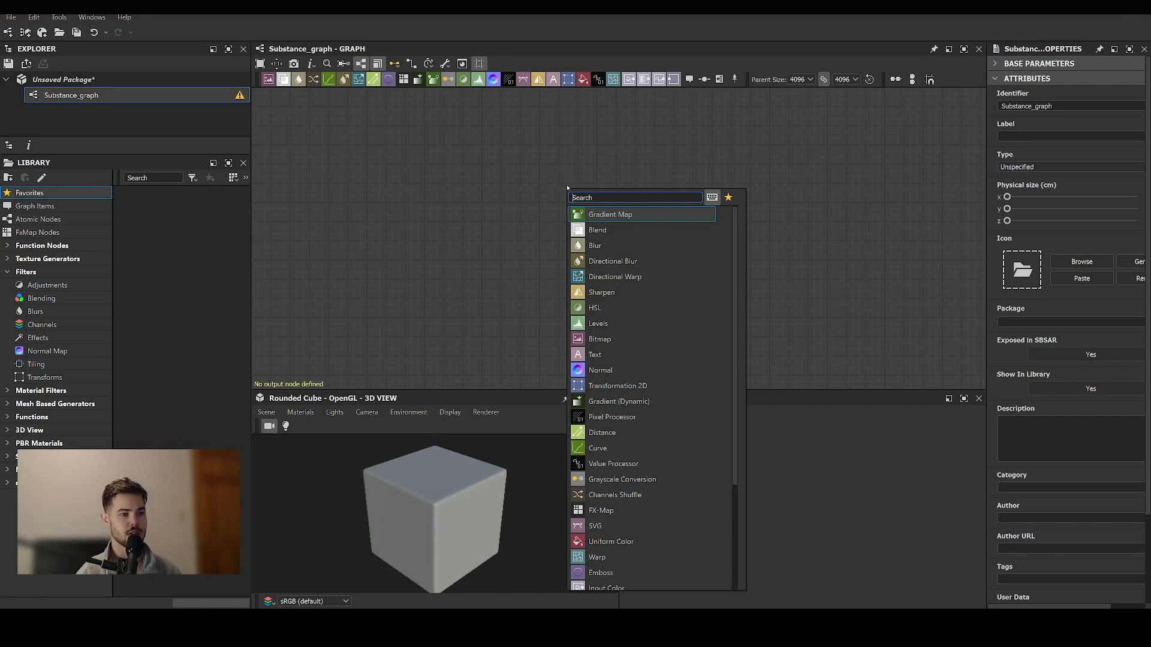
pyautogui.write('noi')
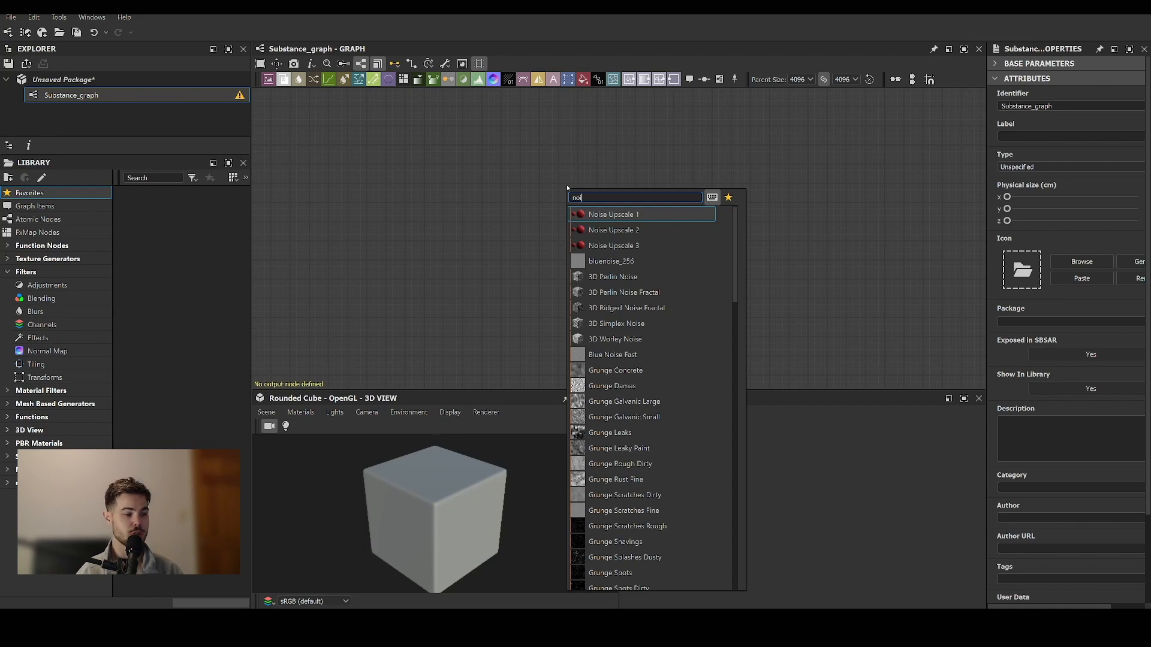
pyautogui.click(612, 385)
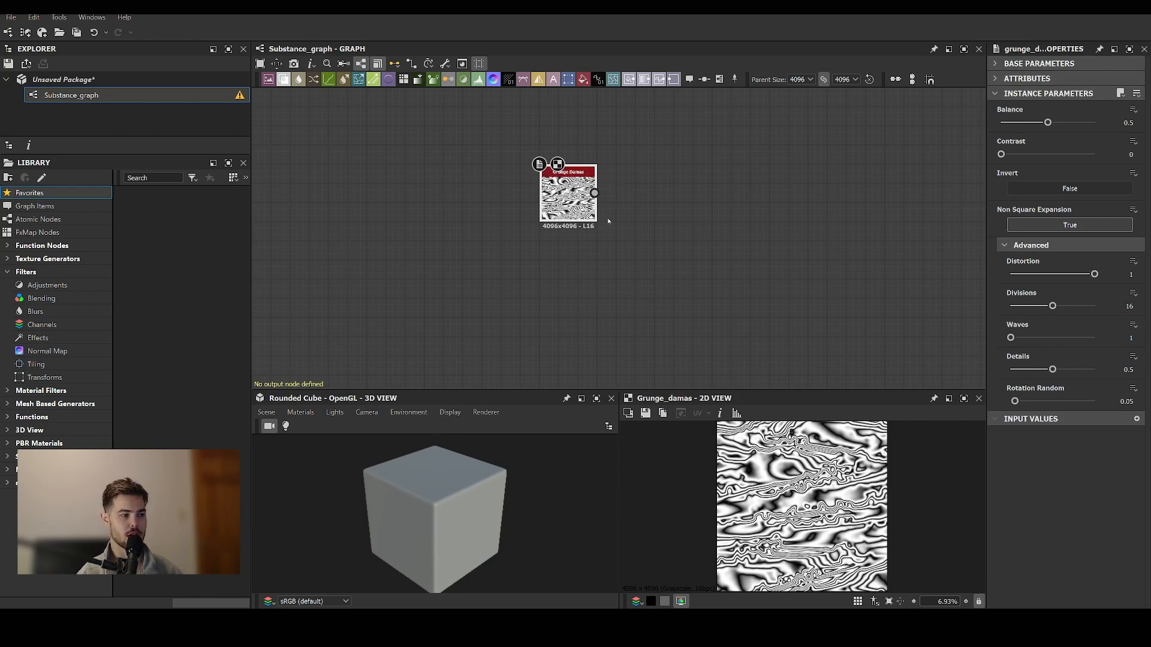
pyautogui.moveTo(591, 213); pyautogui.dragTo(601, 251)
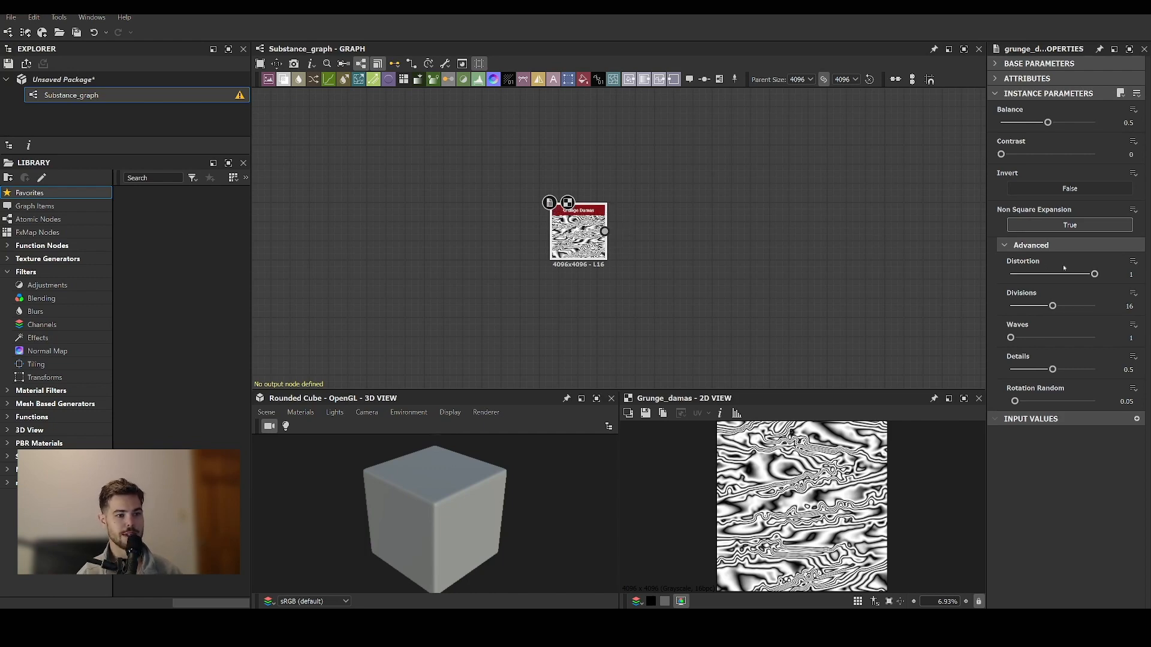
# Set the Grunge Damas node's Divisions to 22, Waves to 2 and Details to 0.25.
pyautogui.click(1094, 274)
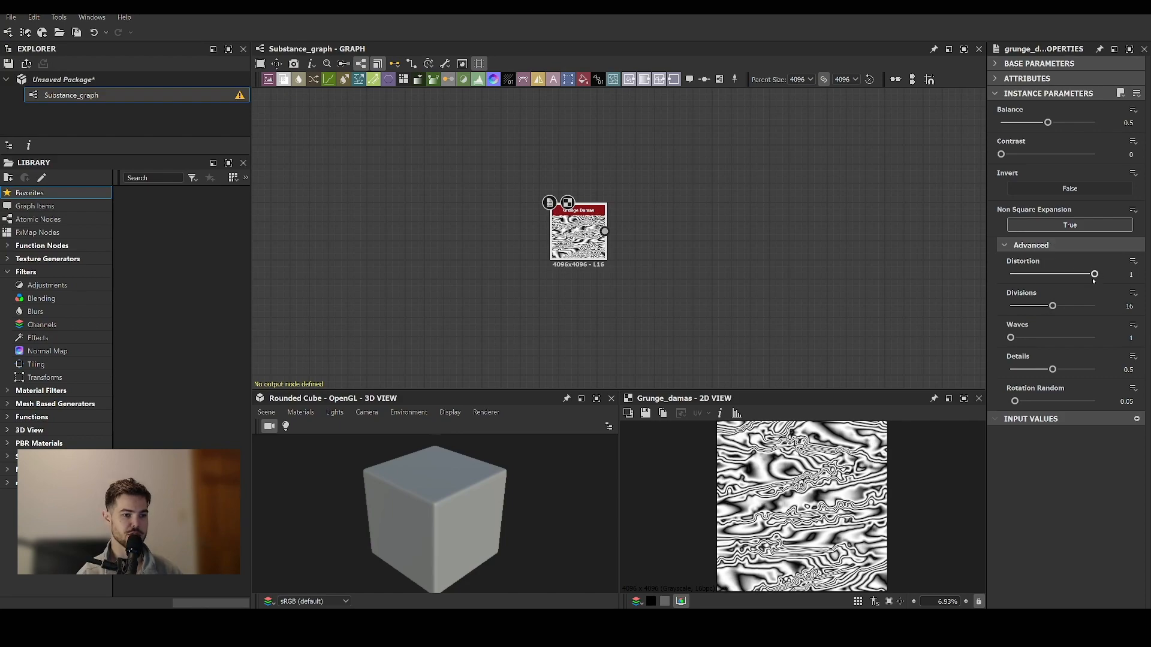
pyautogui.moveTo(1052, 306); pyautogui.dragTo(1069, 308)
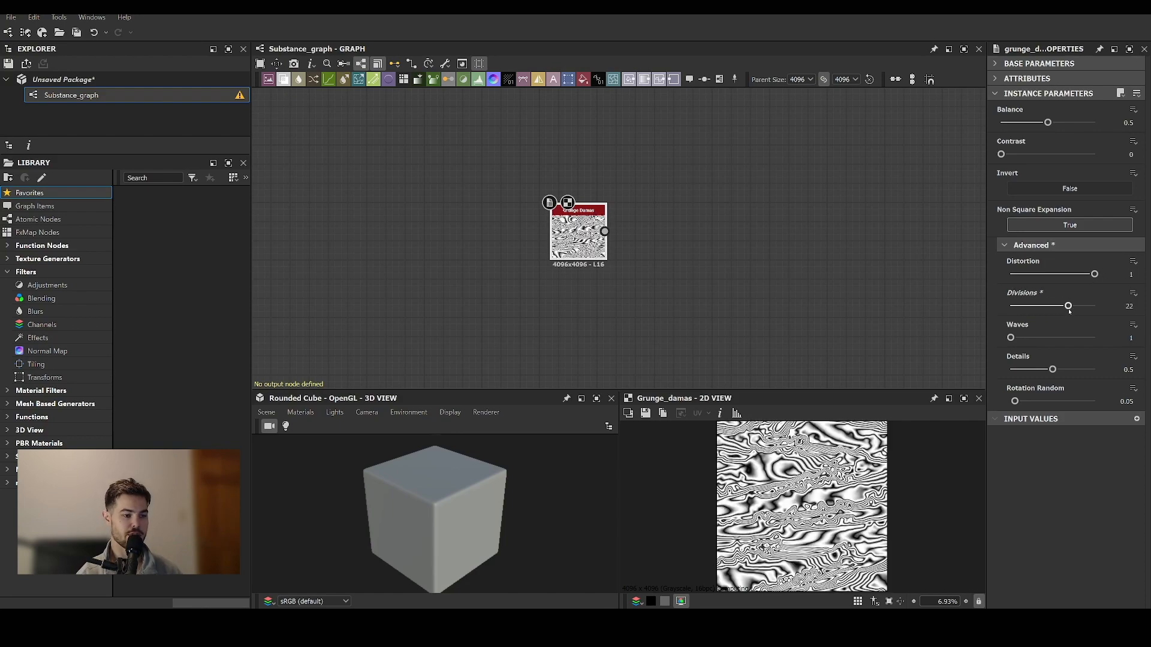
pyautogui.moveTo(1011, 338); pyautogui.dragTo(1040, 339)
pyautogui.moveTo(1053, 370)
pyautogui.mouseDown()
pyautogui.moveTo(1020, 371)
pyautogui.moveTo(1032, 369)
pyautogui.mouseUp()
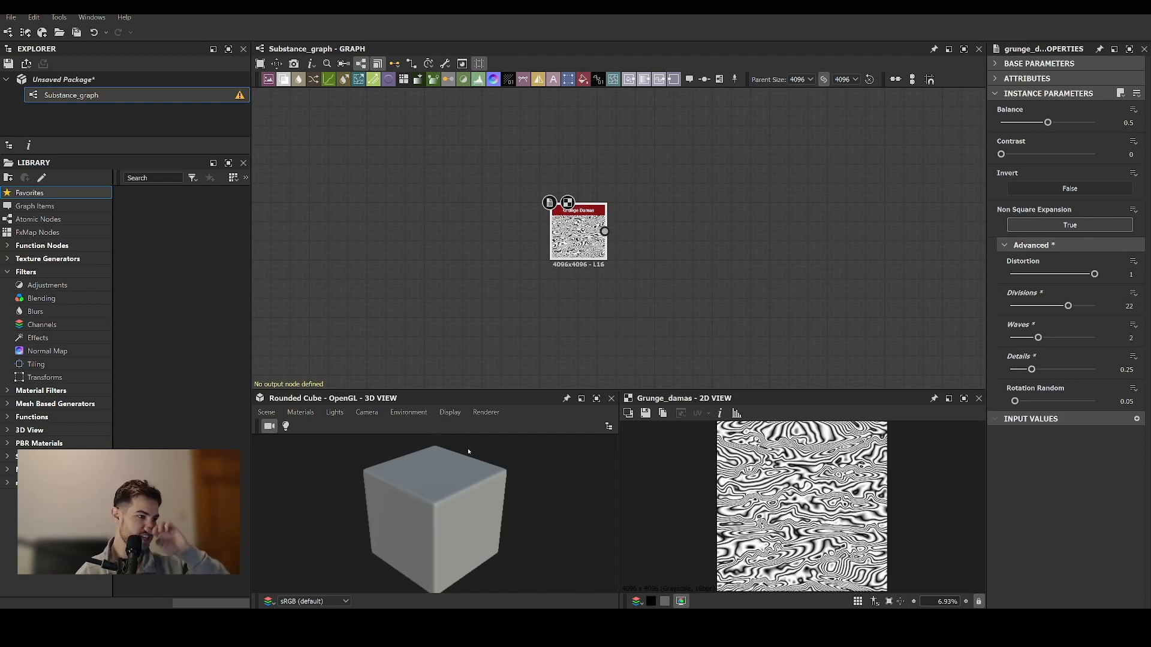
# Show the Grunge Damas node on the 3D preview cube as Base Color and inspect the cube.
pyautogui.rightClick(574, 236)
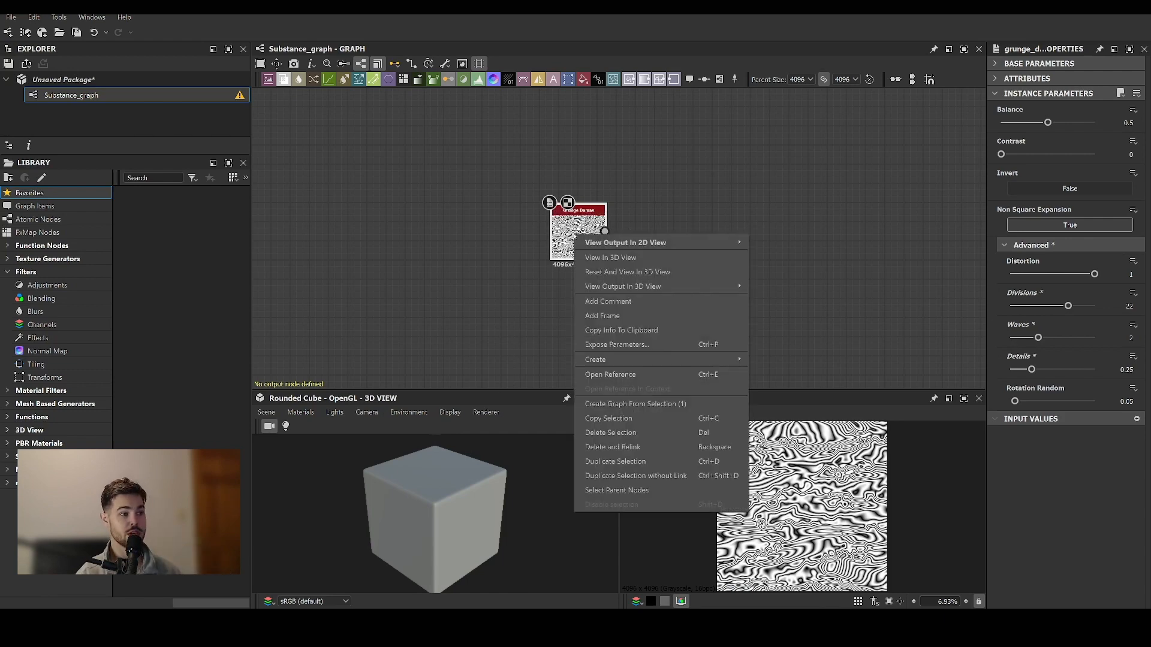
pyautogui.click(620, 258)
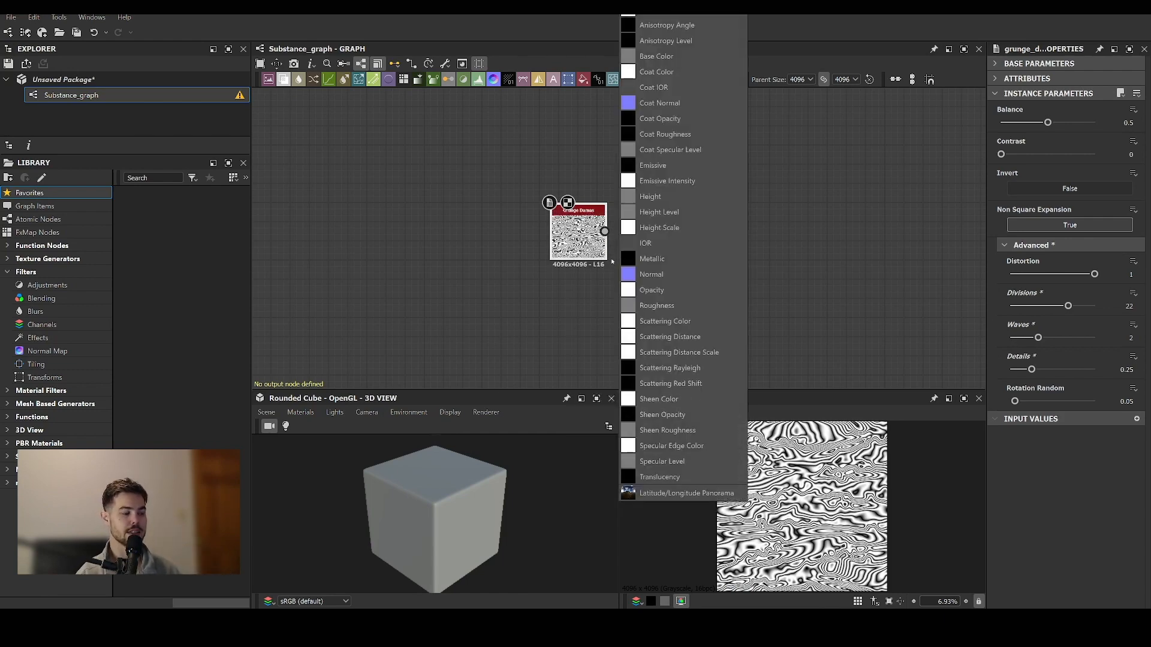
pyautogui.click(652, 57)
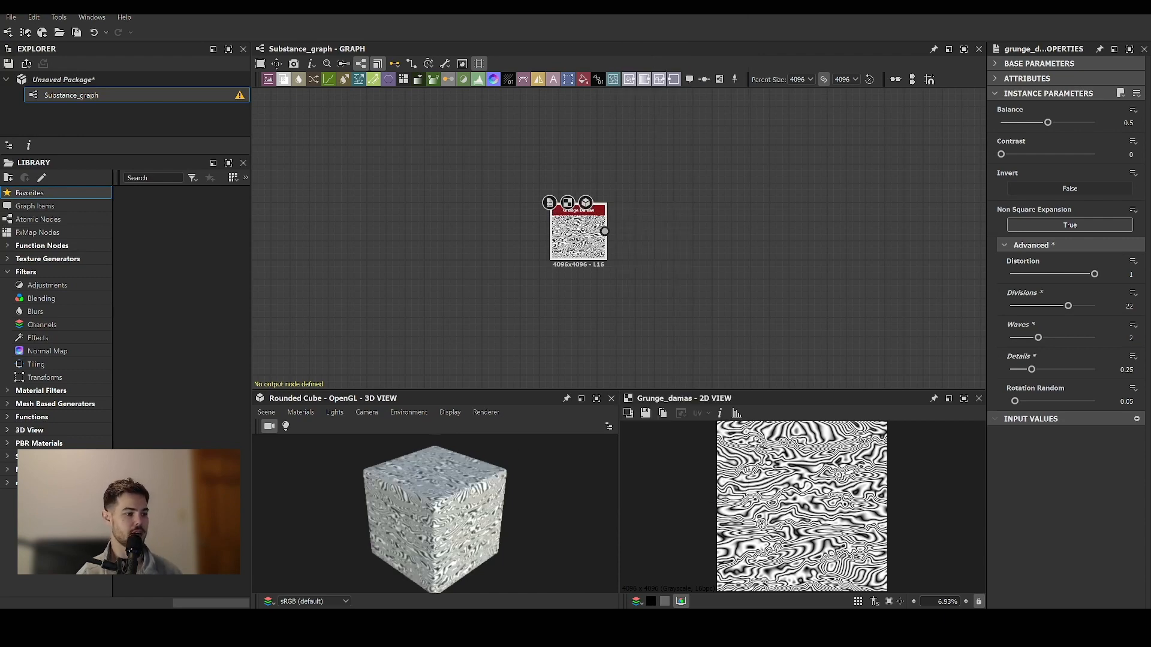
pyautogui.scroll(5, 388, 466)
pyautogui.moveTo(388, 466); pyautogui.dragTo(455, 510)
pyautogui.scroll(-3, 457, 491)
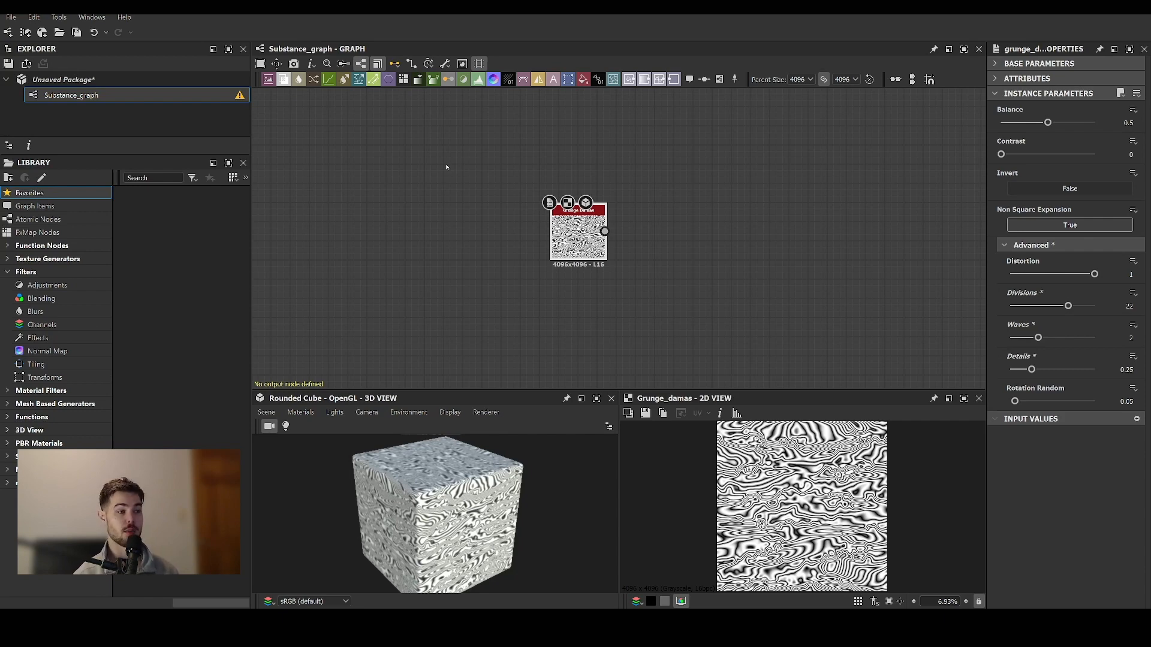
# Add an Output node connected to the output of the Grunge Damas node.
pyautogui.moveTo(493, 264); pyautogui.dragTo(436, 256, button='middle')
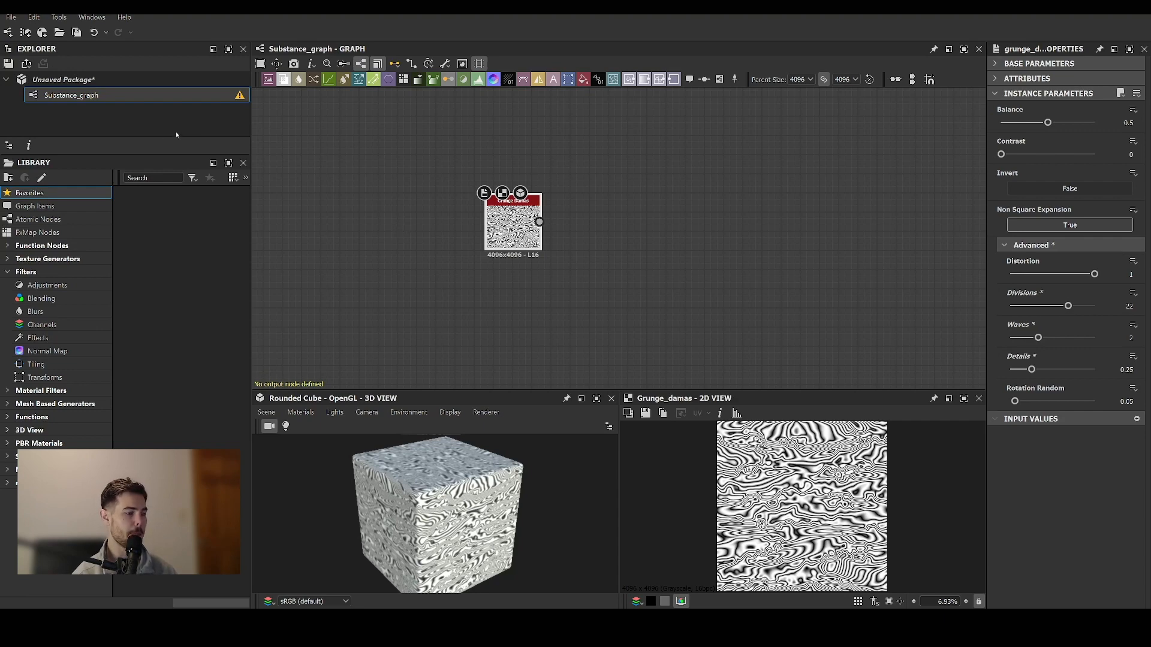
pyautogui.moveTo(617, 214); pyautogui.dragTo(562, 201, button='middle')
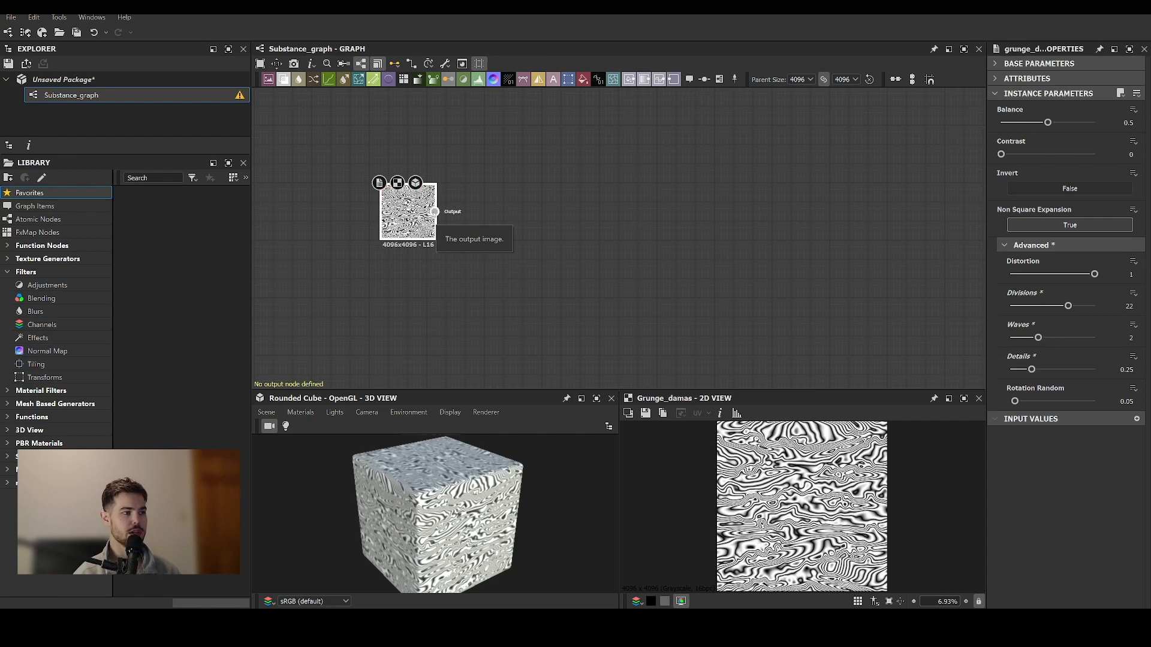
pyautogui.moveTo(435, 212); pyautogui.dragTo(632, 217)
pyautogui.write('output')
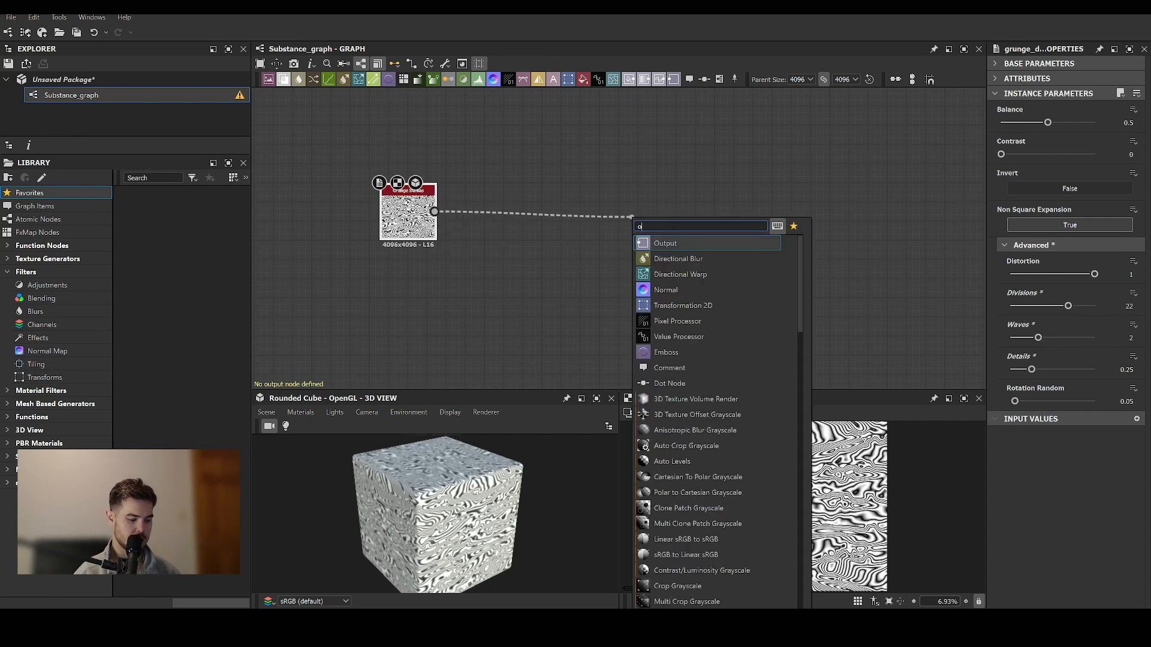
pyautogui.press('Return')
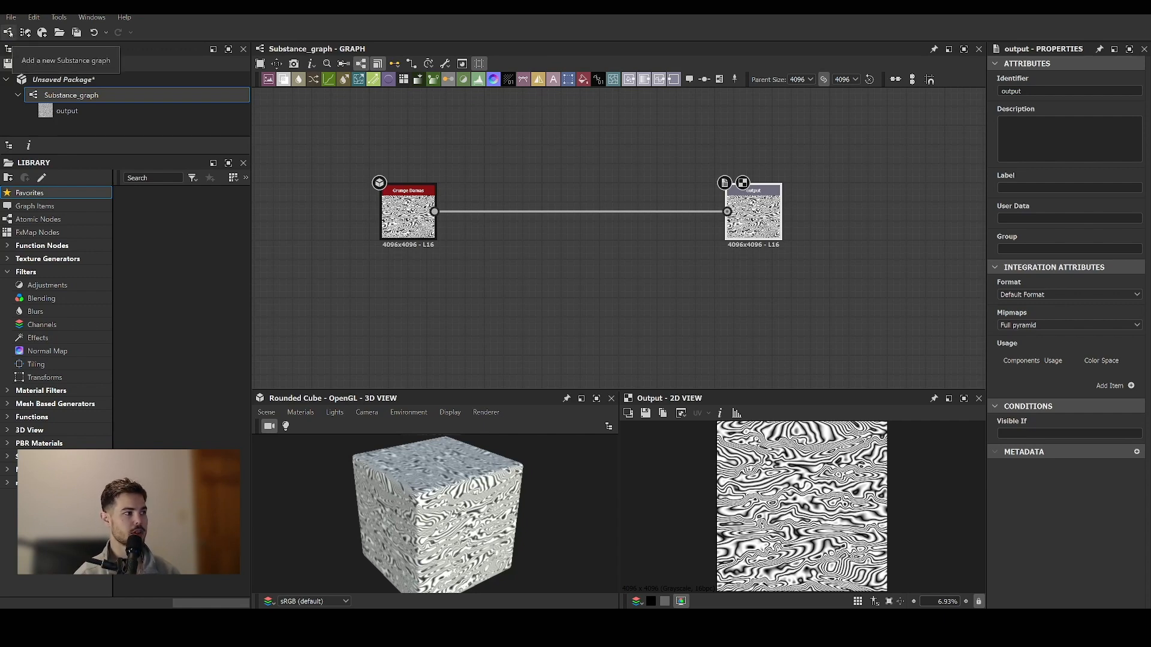
# Create a second Substance graph from the Metallic Roughness template in a new package, at 4096 px.
pyautogui.click(8, 32)
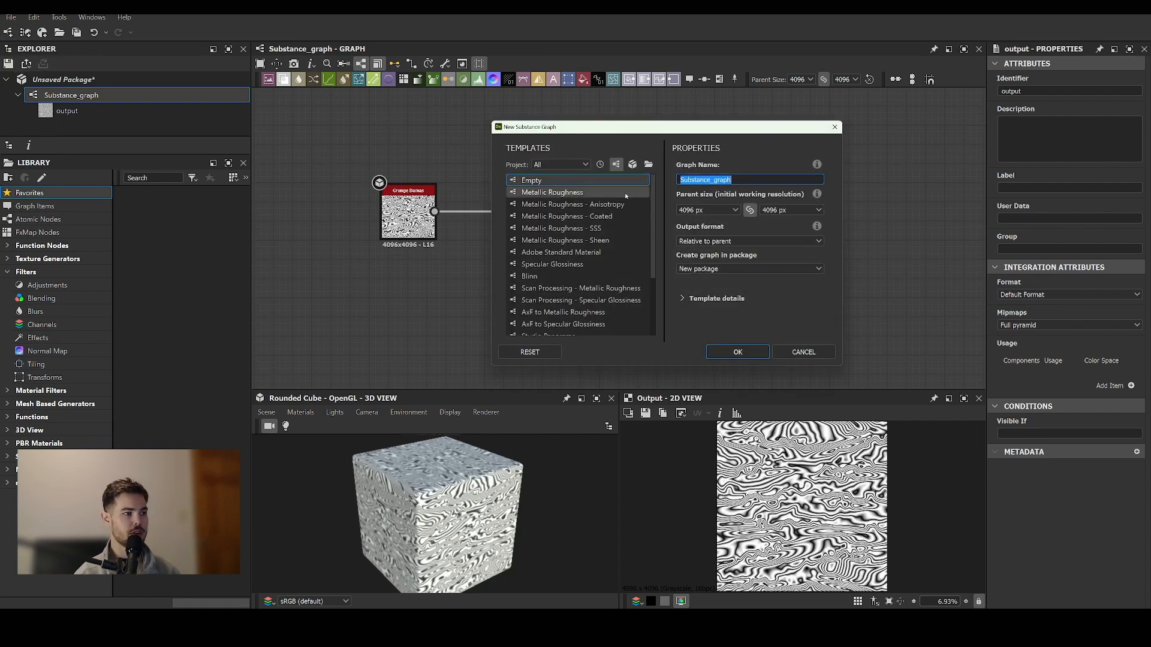
pyautogui.click(554, 193)
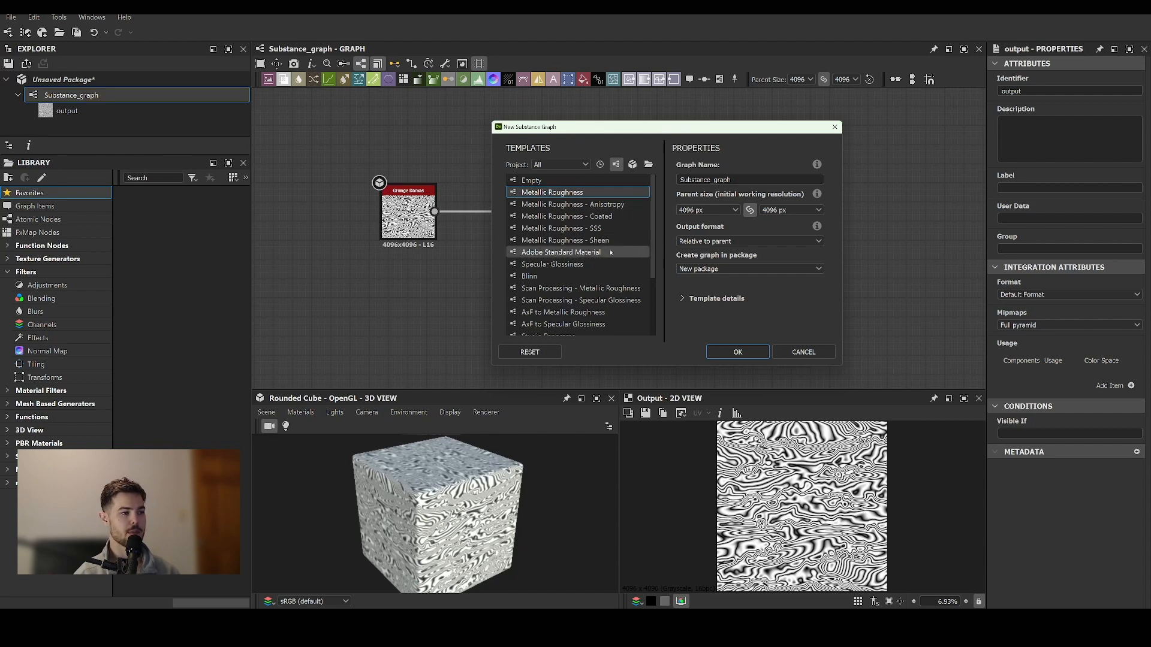
pyautogui.click(738, 353)
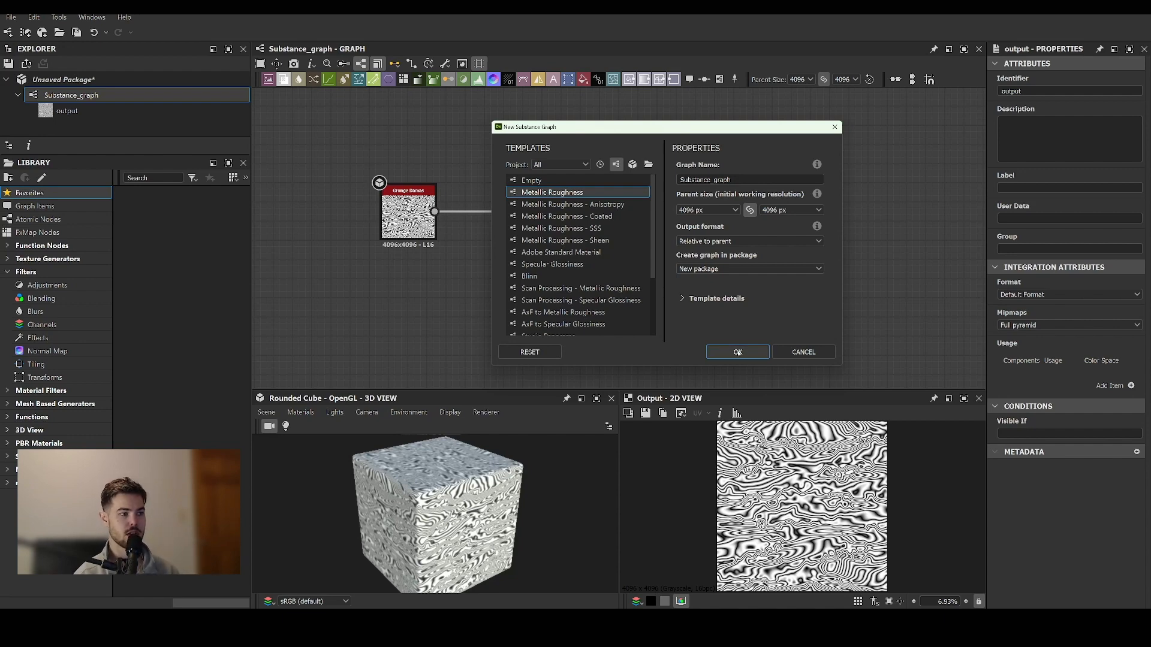
# Examine the template's material channel nodes and their outputs, from Base Color downwards.
pyautogui.moveTo(543, 227); pyautogui.dragTo(574, 247, button='middle')
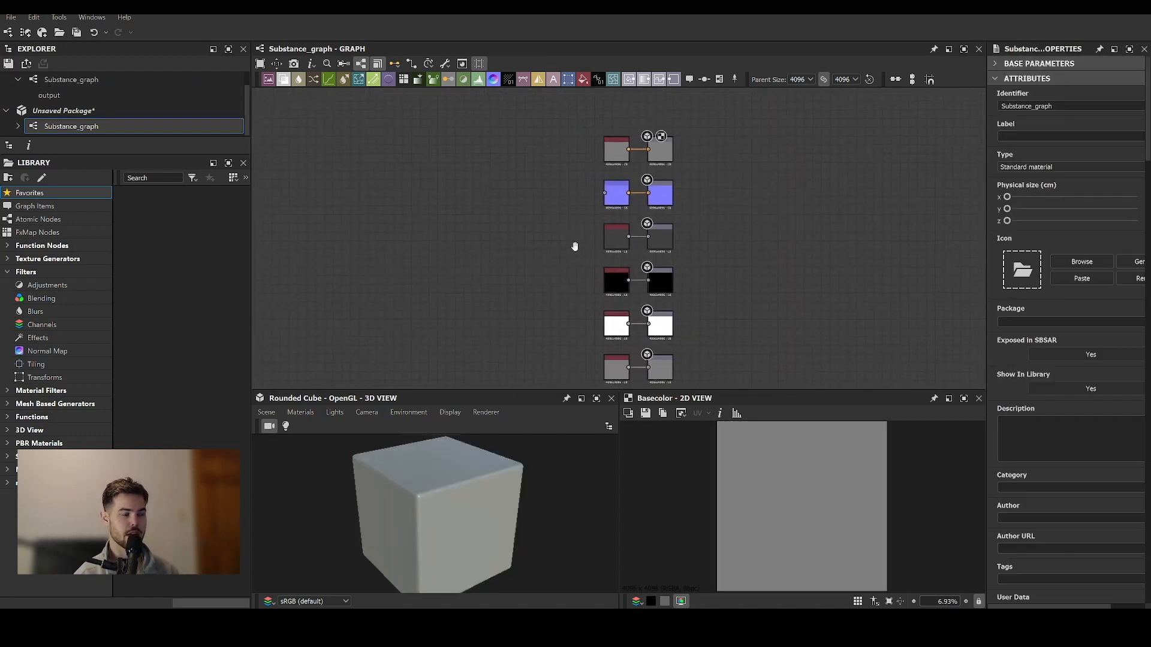
pyautogui.scroll(4, 573, 165)
pyautogui.moveTo(615, 169); pyautogui.dragTo(581, 216, button='middle')
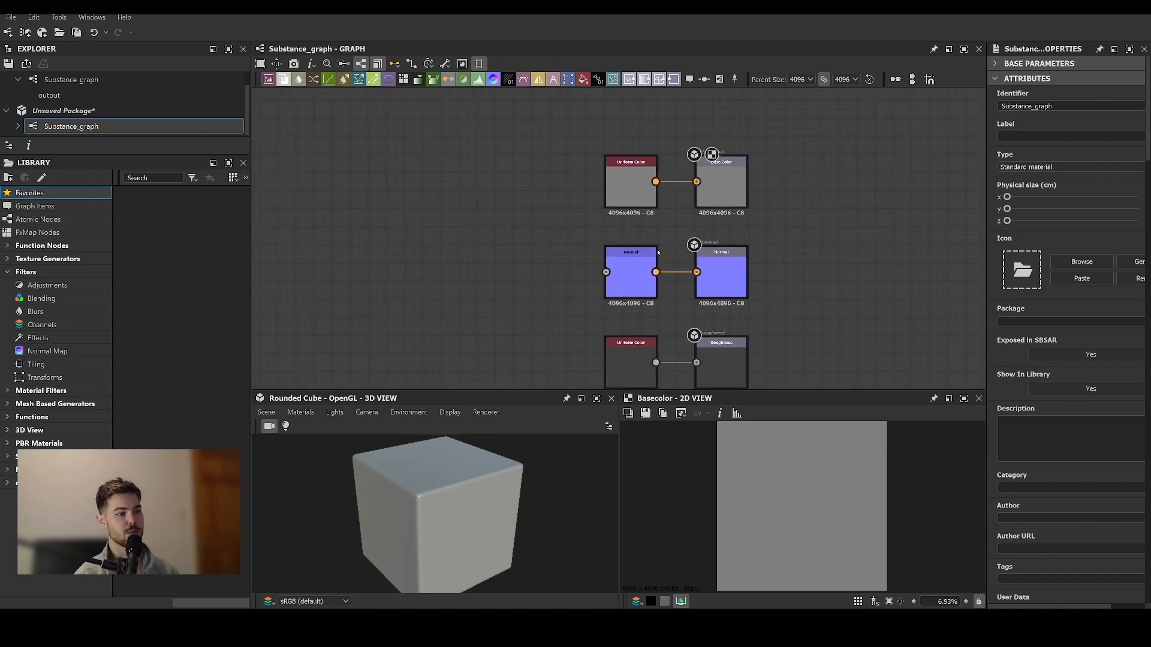
pyautogui.moveTo(657, 252); pyautogui.dragTo(644, 109, button='middle')
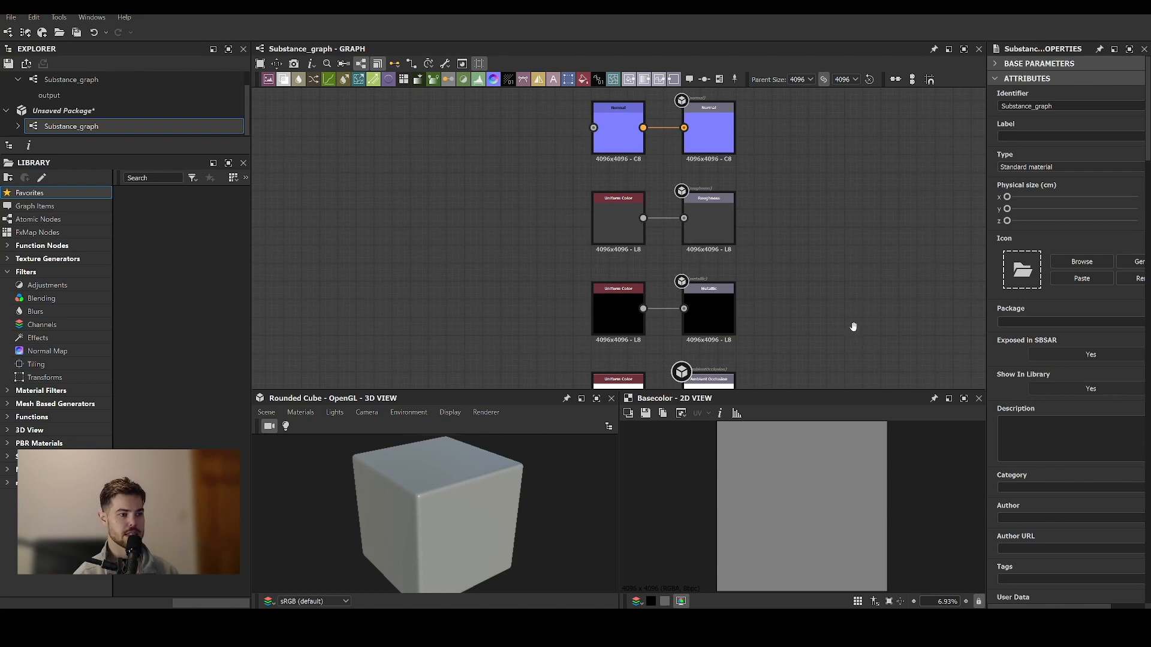
pyautogui.moveTo(853, 327); pyautogui.dragTo(855, 179, button='middle')
pyautogui.scroll(-3, 507, 162)
pyautogui.moveTo(506, 162); pyautogui.dragTo(592, 299, button='middle')
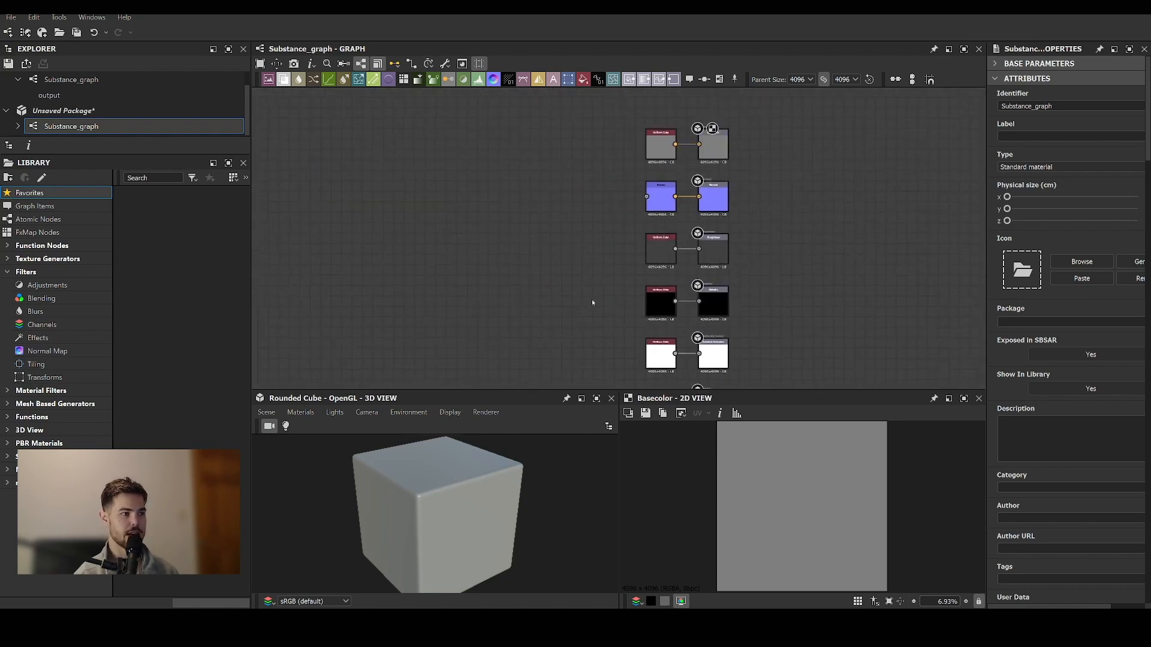
pyautogui.scroll(3, 617, 231)
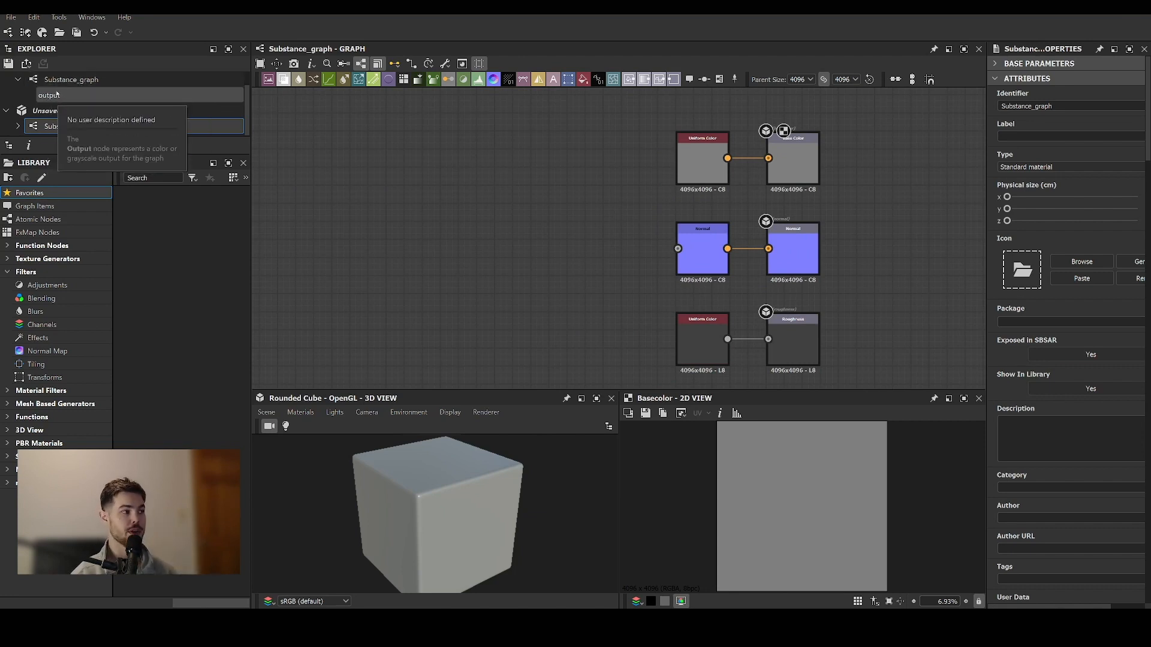
# Insert the first package's Substance_graph as an instance node beside the Base Color nodes of the Metallic Roughness graph.
pyautogui.moveTo(57, 95); pyautogui.dragTo(584, 159)
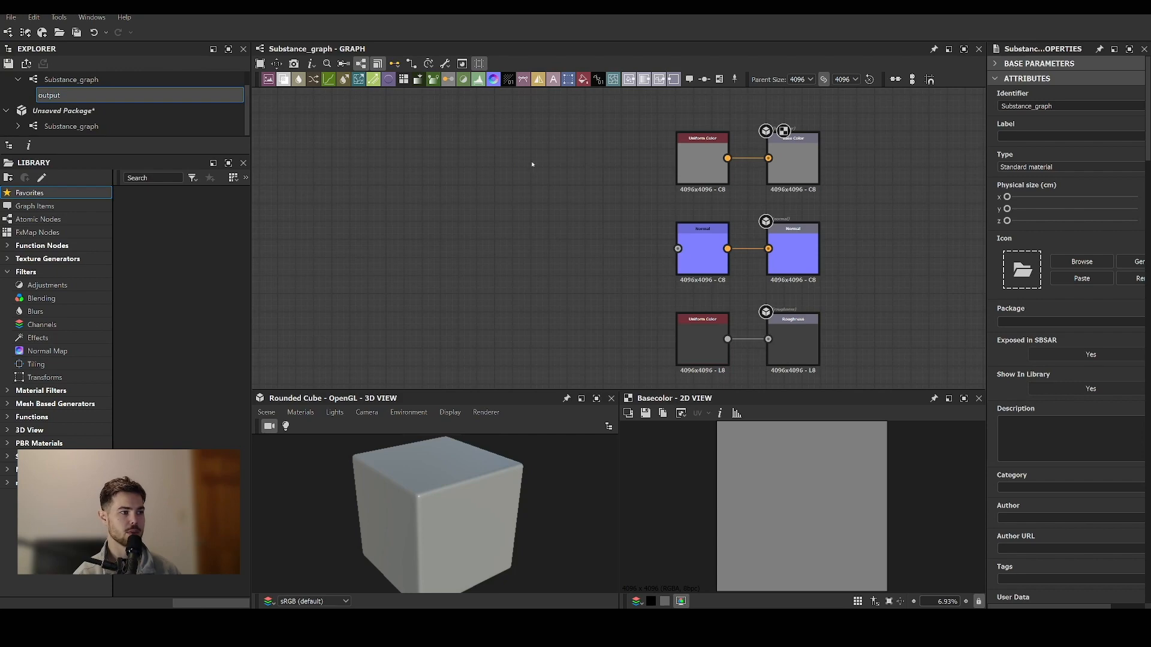
pyautogui.moveTo(107, 96); pyautogui.dragTo(521, 175)
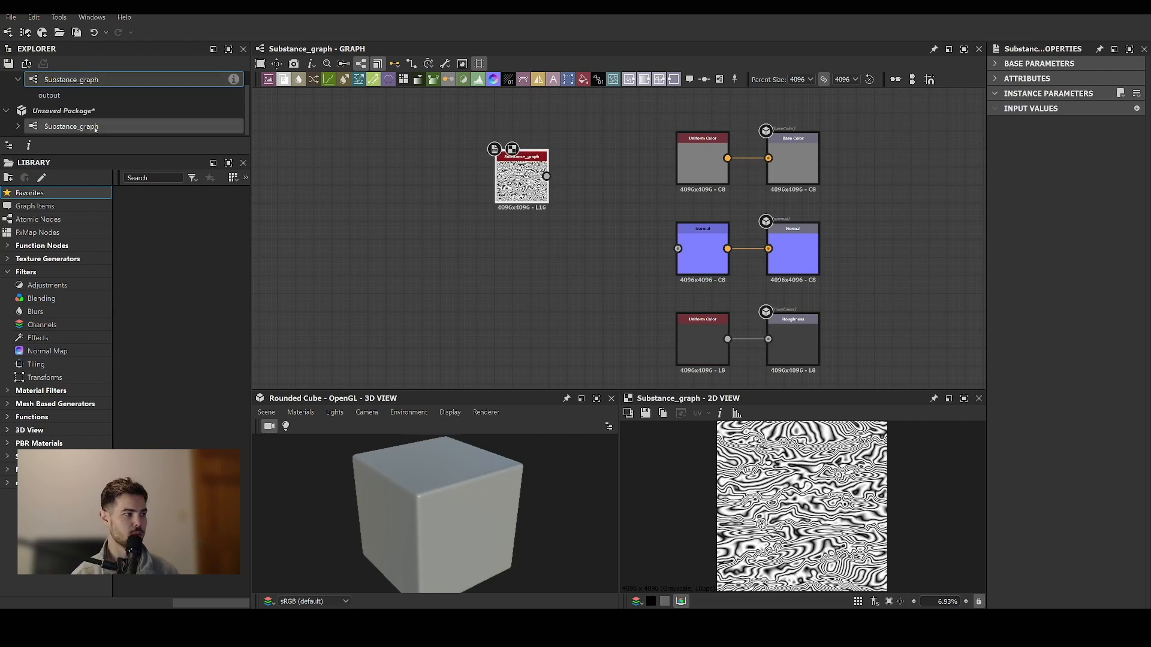
pyautogui.click(73, 126)
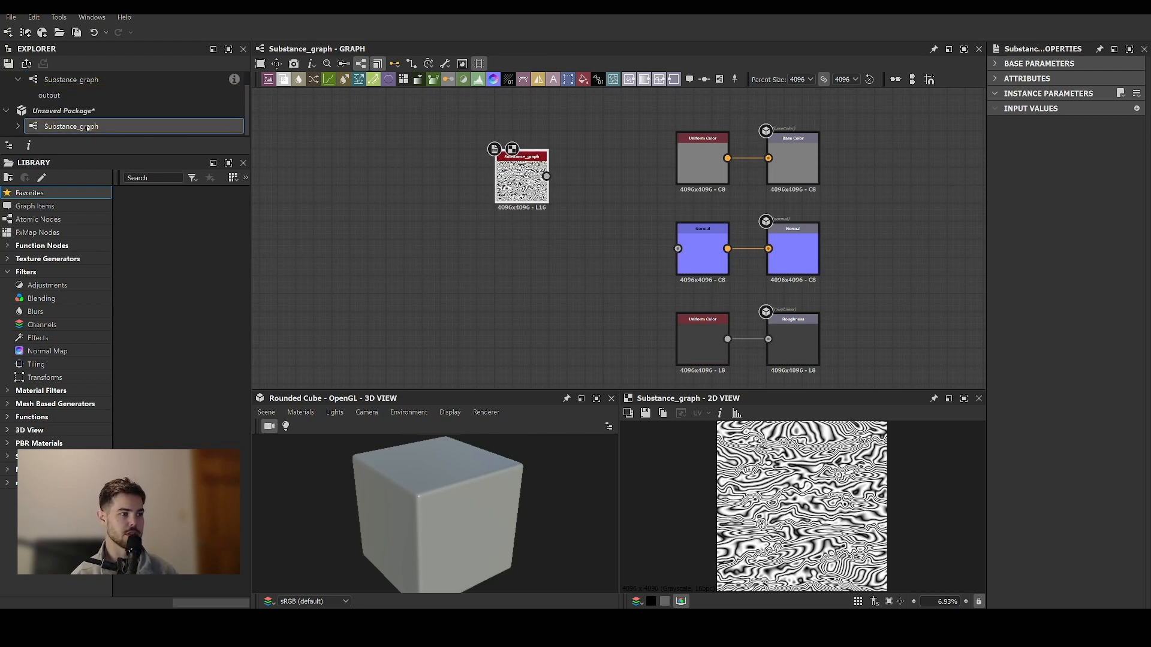
pyautogui.click(590, 203)
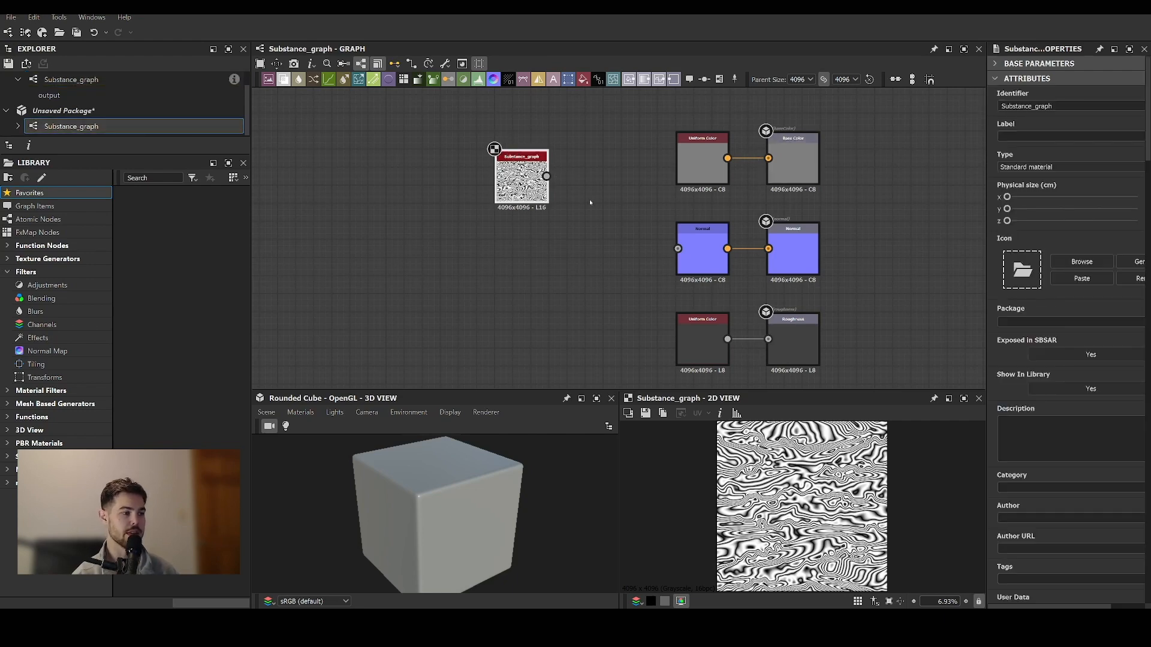
# Reopen the first package's graph and review the parameters of its Grunge Damas node.
pyautogui.click(60, 96)
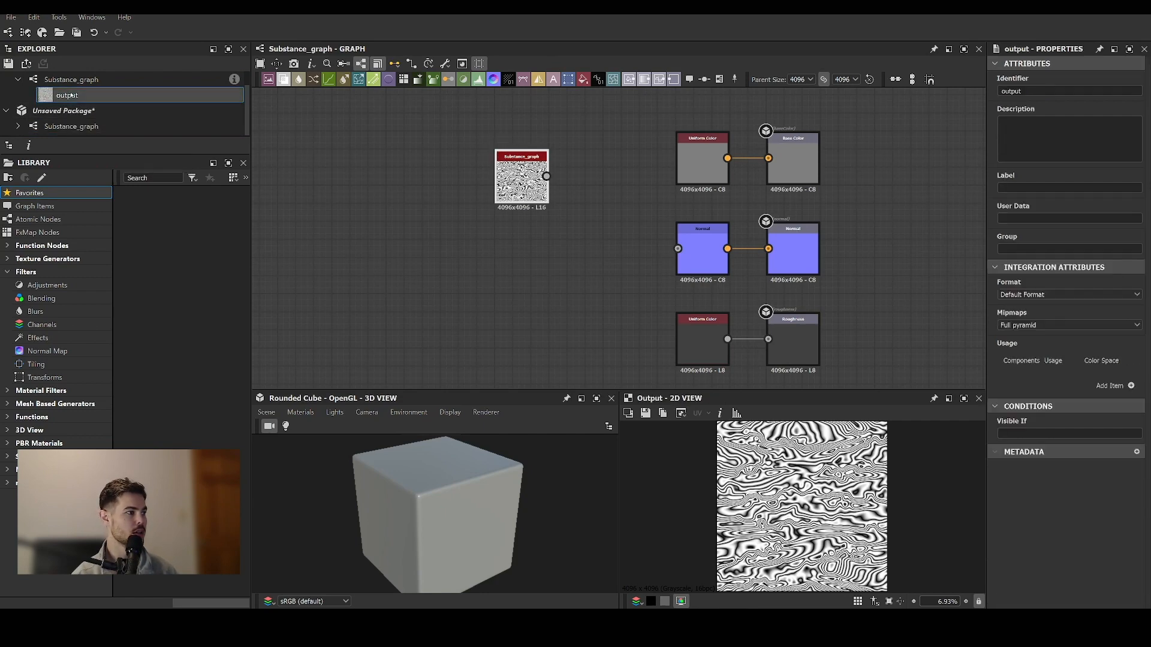
pyautogui.click(68, 80)
pyautogui.doubleClick(81, 81)
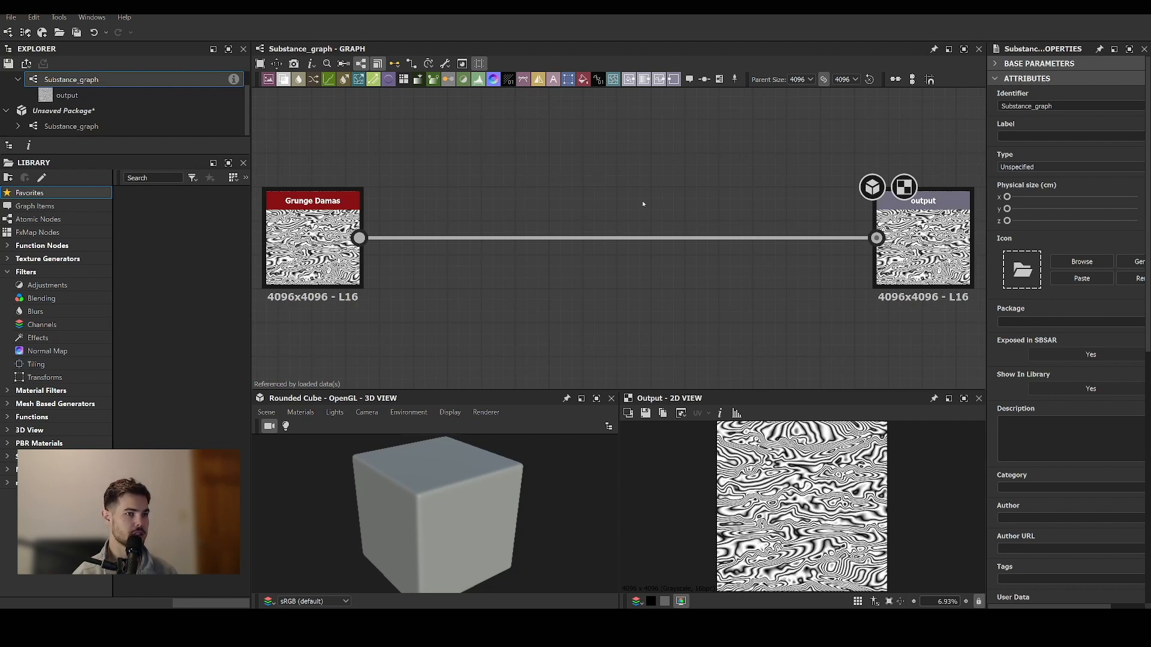
pyautogui.scroll(-1, 643, 204)
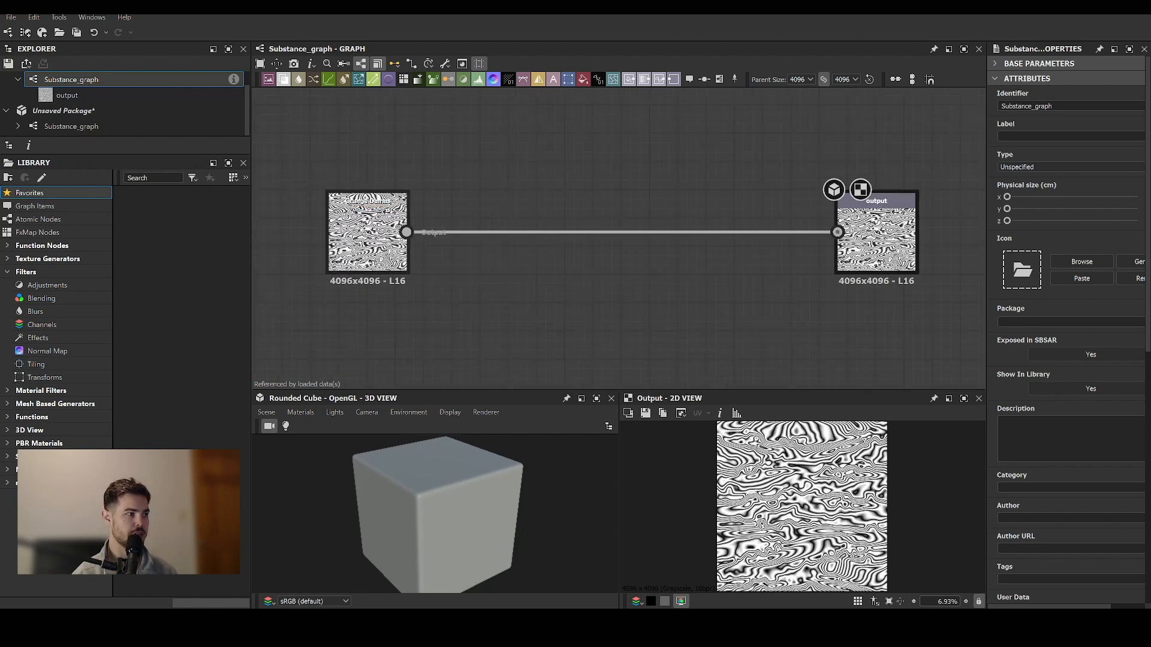
pyautogui.click(363, 245)
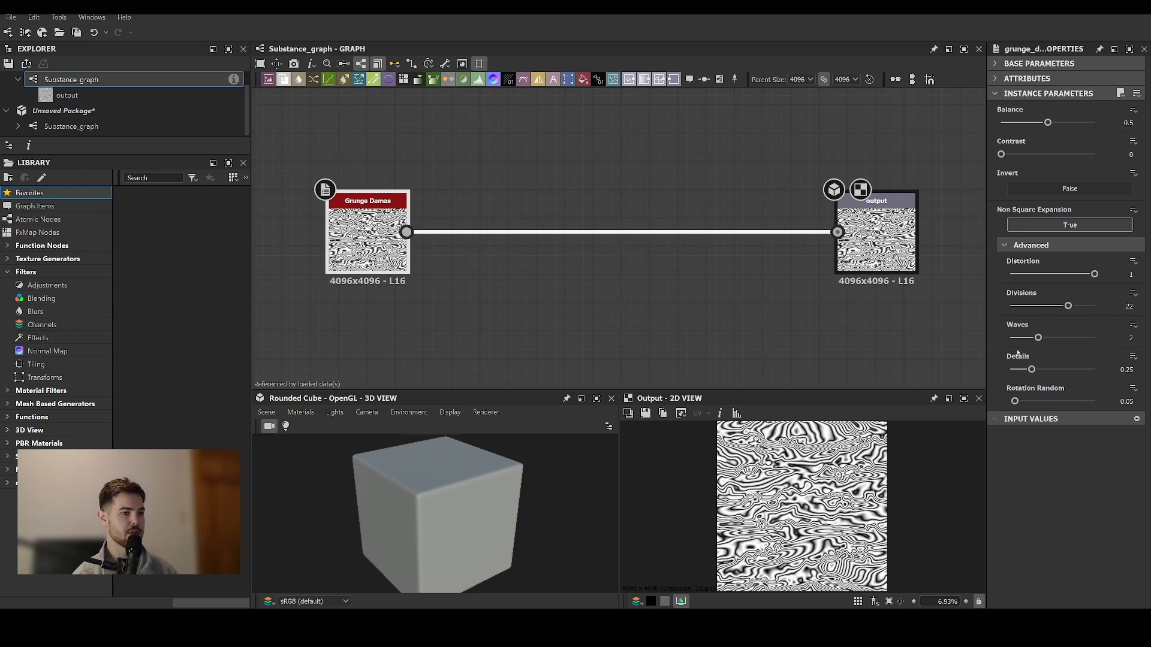
pyautogui.click(67, 114)
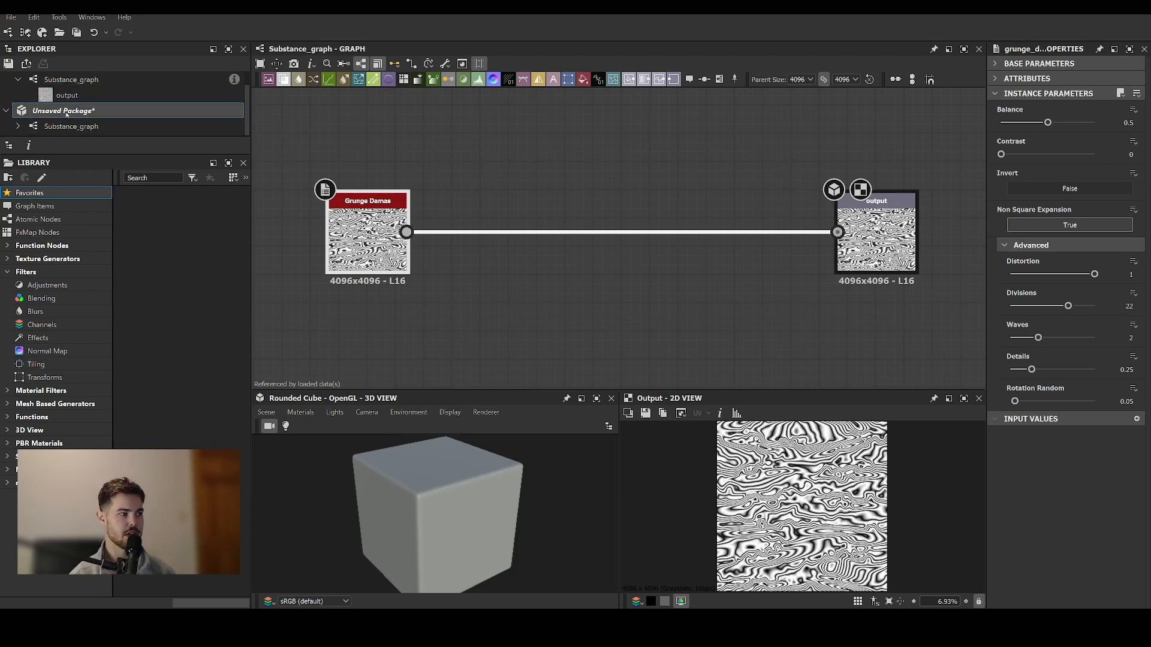
# Open the Metallic Roughness graph and check the instance parameters of its Substance_graph node.
pyautogui.click(75, 81)
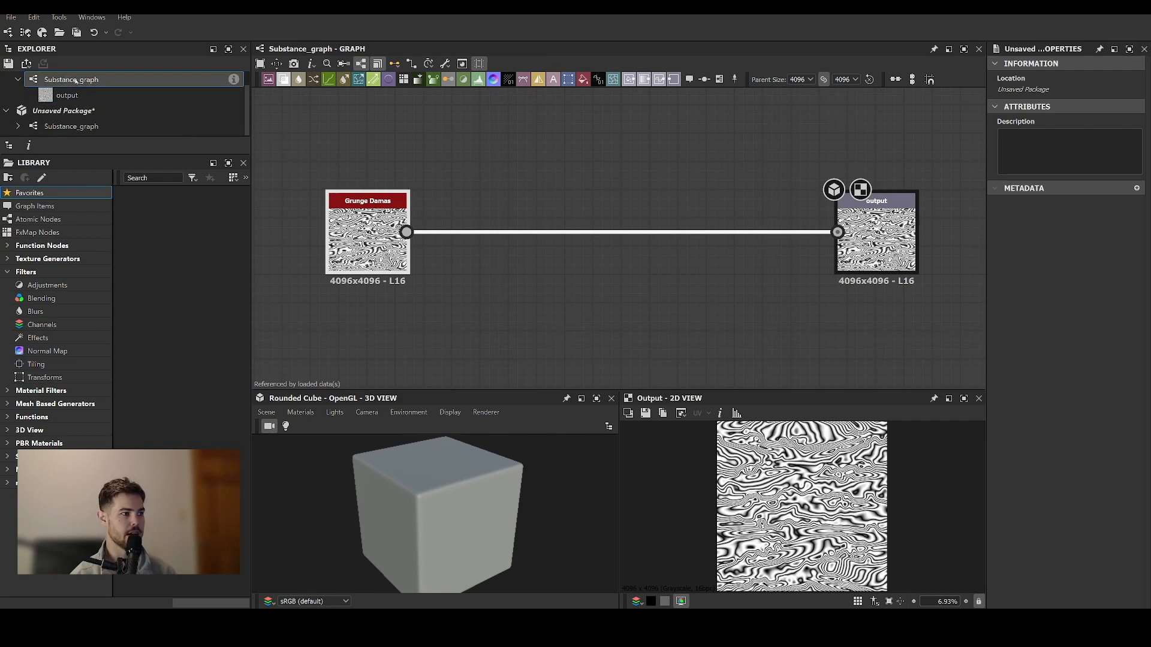
pyautogui.click(77, 127)
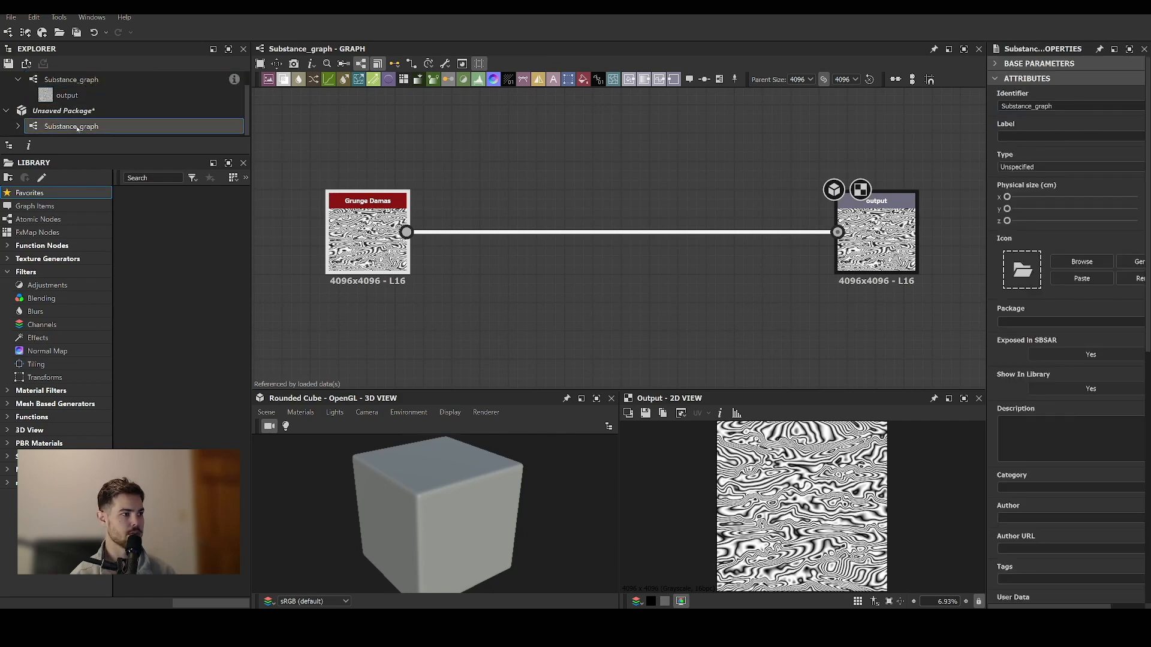
pyautogui.doubleClick(77, 127)
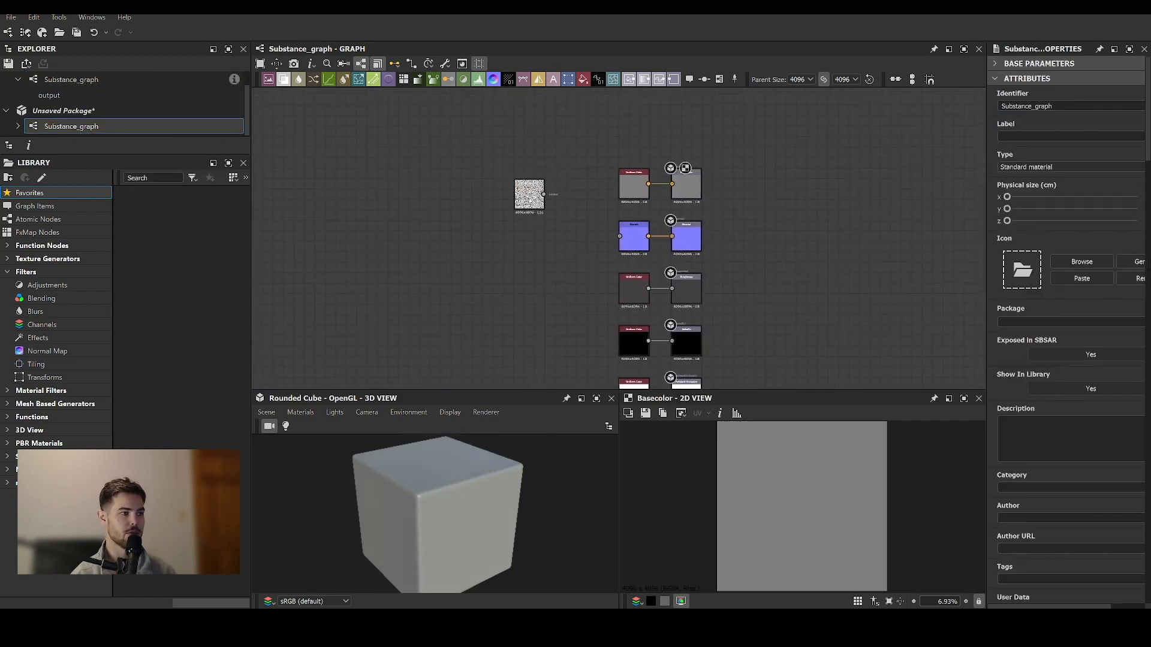
pyautogui.click(529, 193)
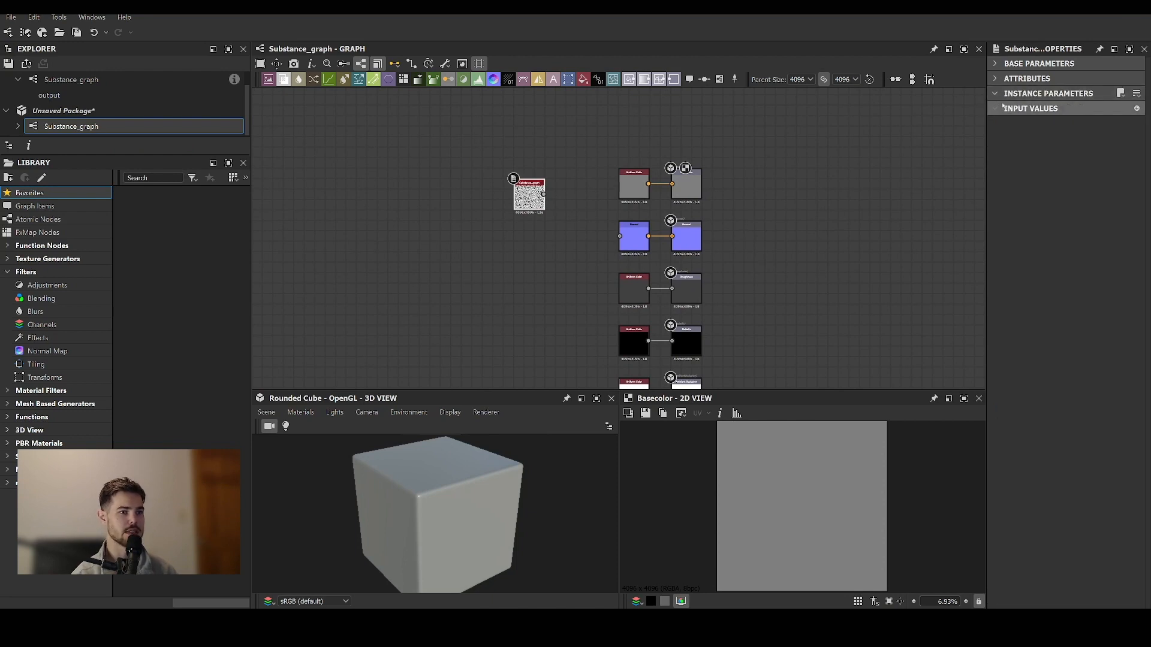
pyautogui.scroll(3, 546, 193)
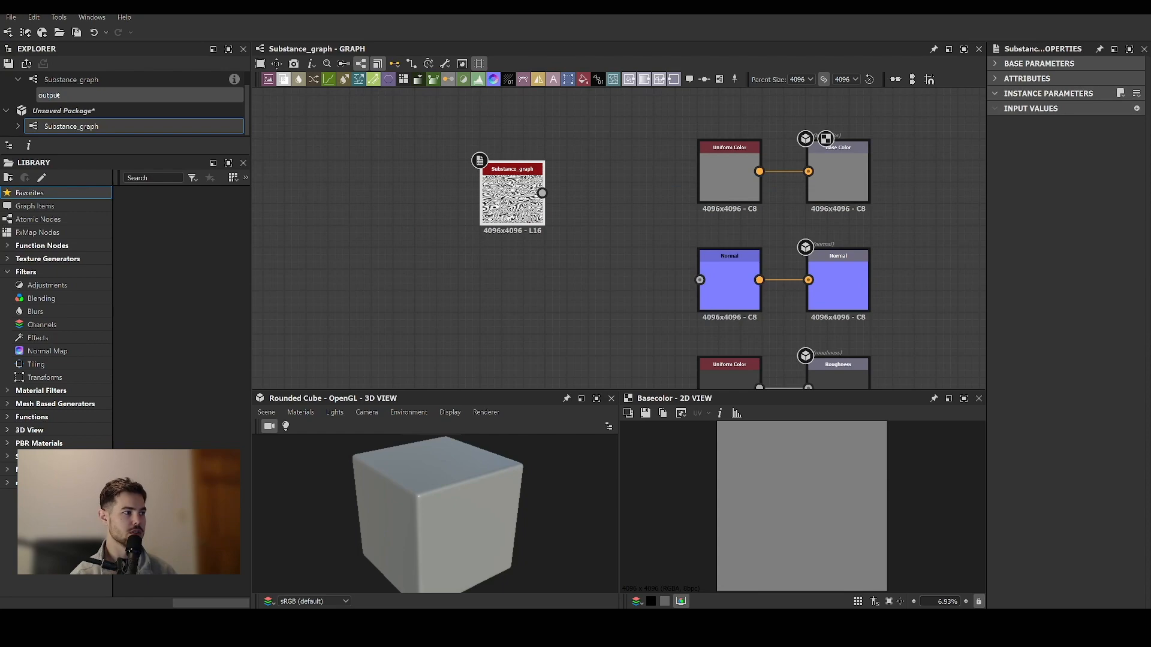
# In the first package's graph, expose the Grunge Damas node's Distortion parameter as a new graph input with the default settings.
pyautogui.click(58, 96)
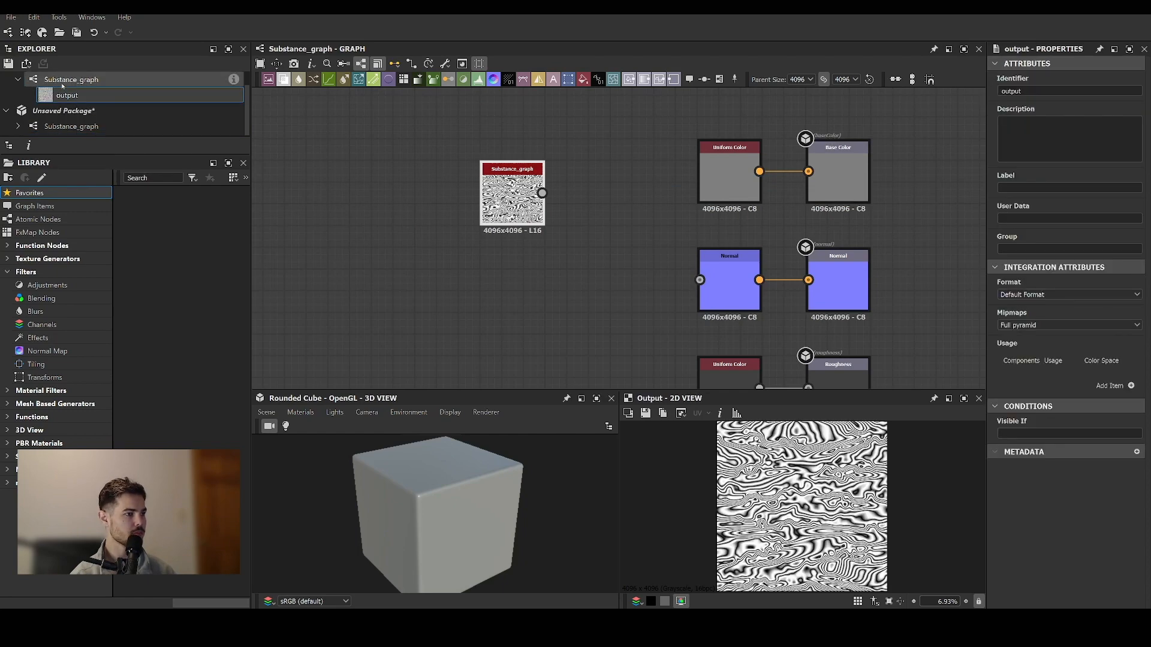
pyautogui.doubleClick(61, 82)
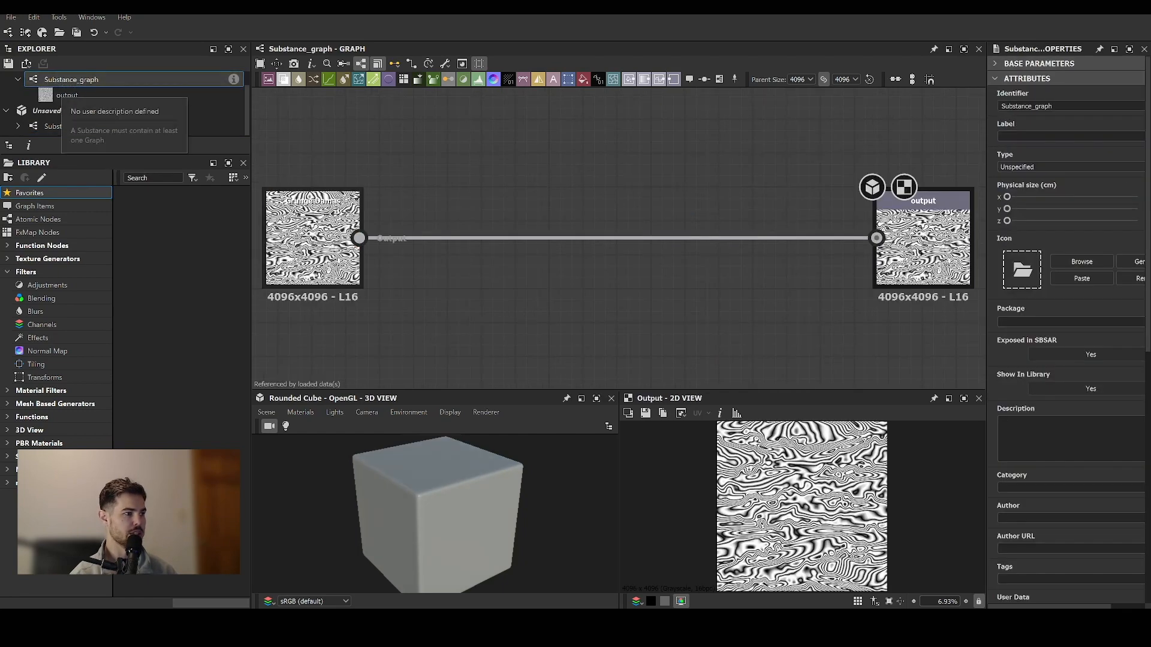
pyautogui.click(312, 246)
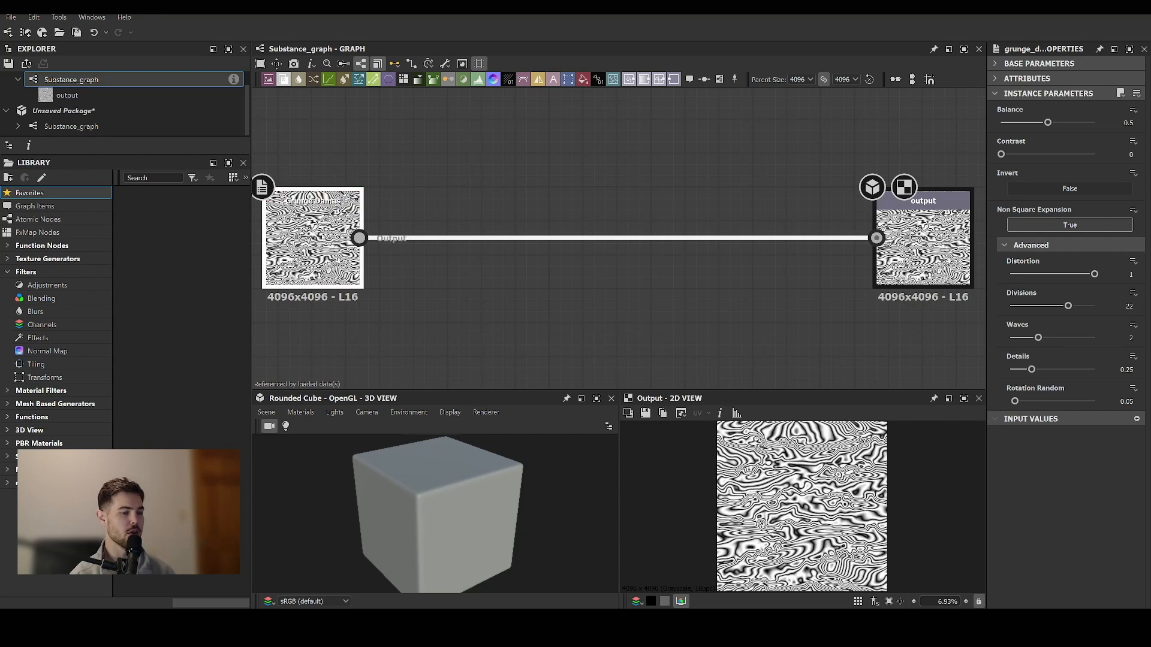
pyautogui.click(1132, 262)
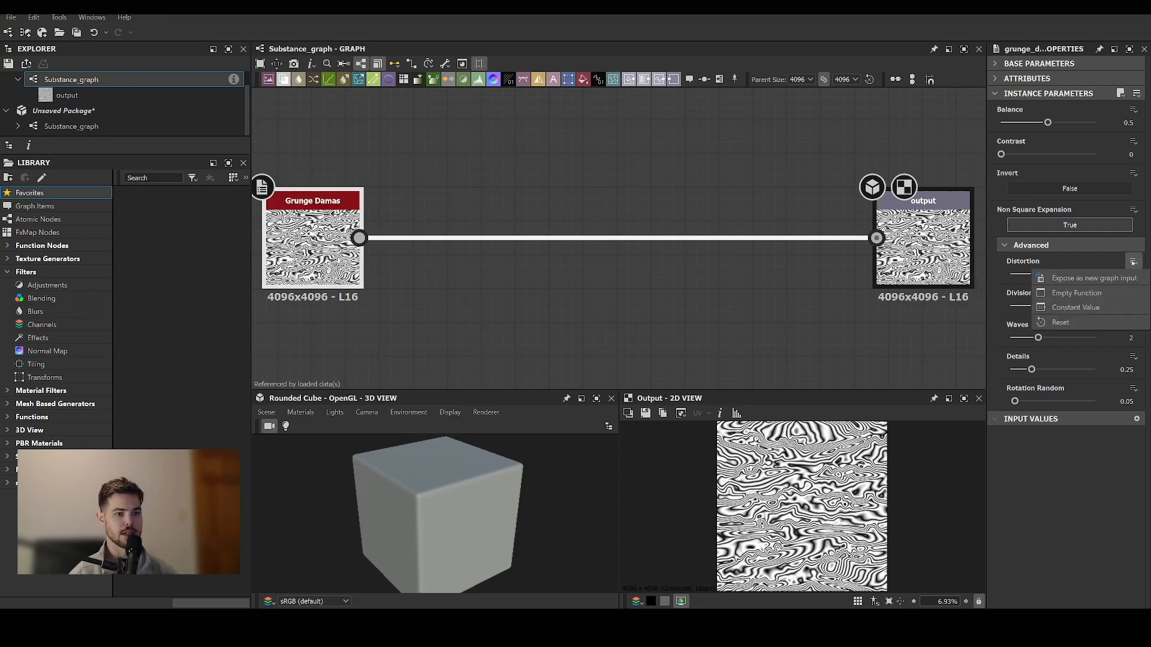
pyautogui.click(1092, 279)
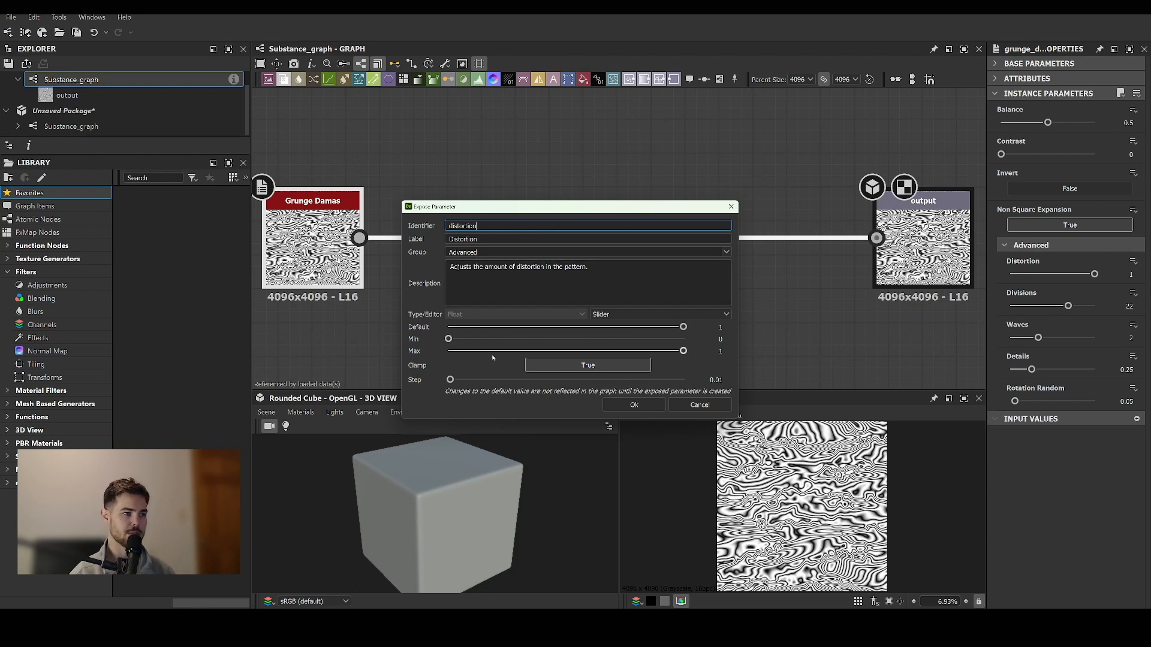
pyautogui.click(635, 405)
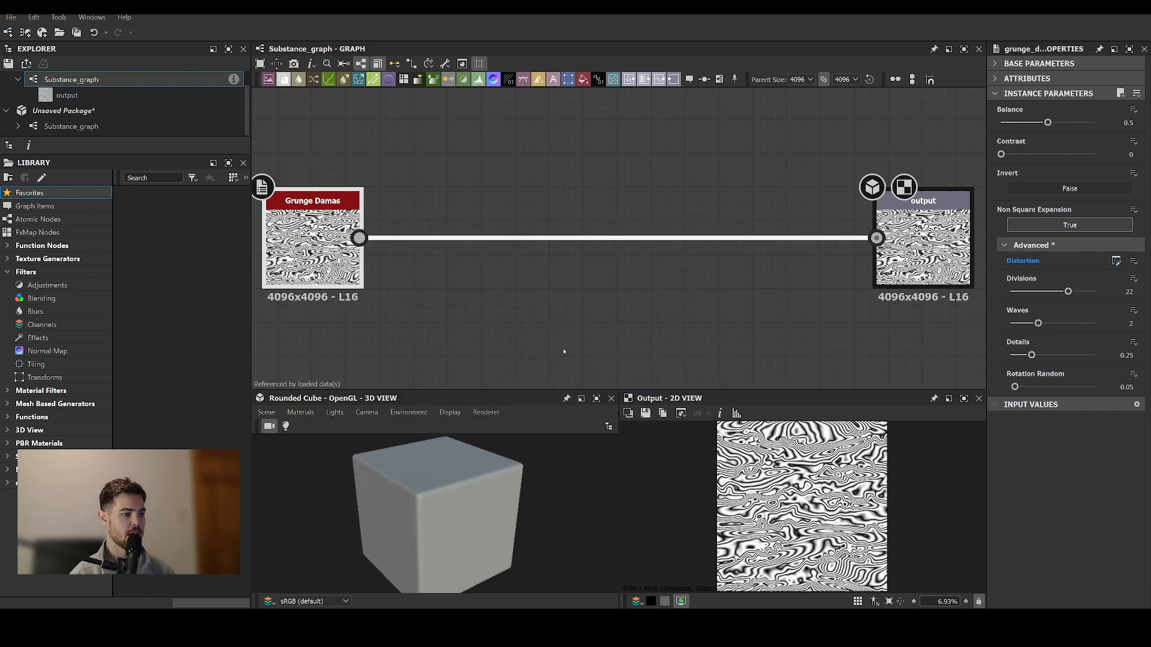
# Return to the Metallic Roughness graph and display the exposed parameters of the Substance_graph instance node.
pyautogui.click(72, 116)
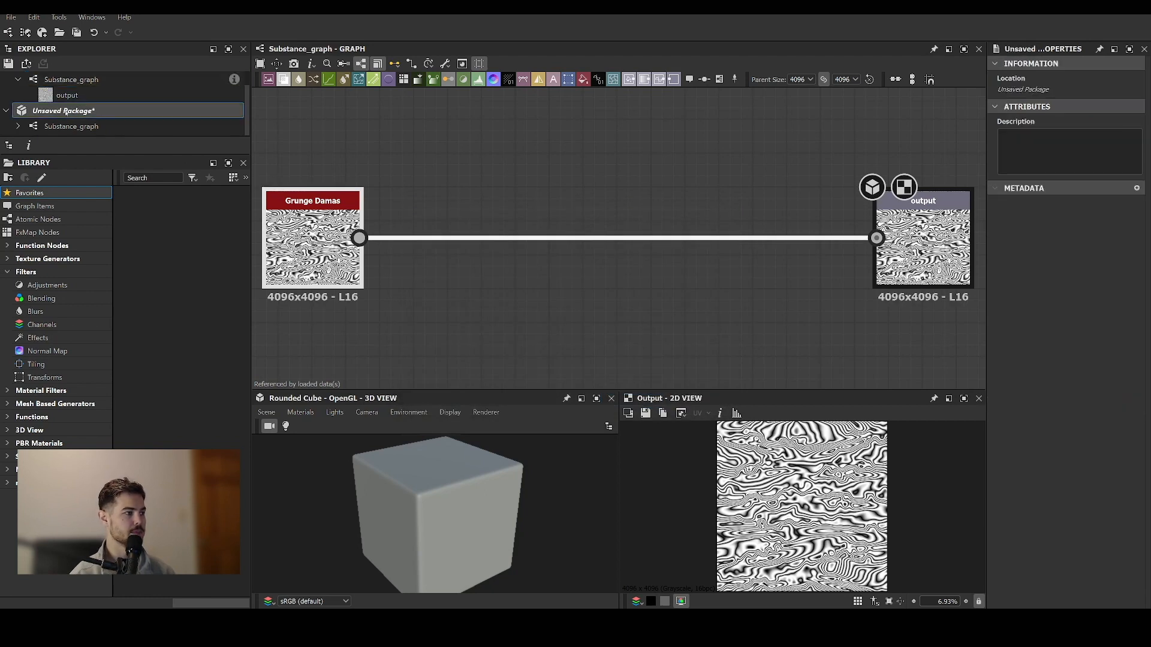
pyautogui.click(67, 81)
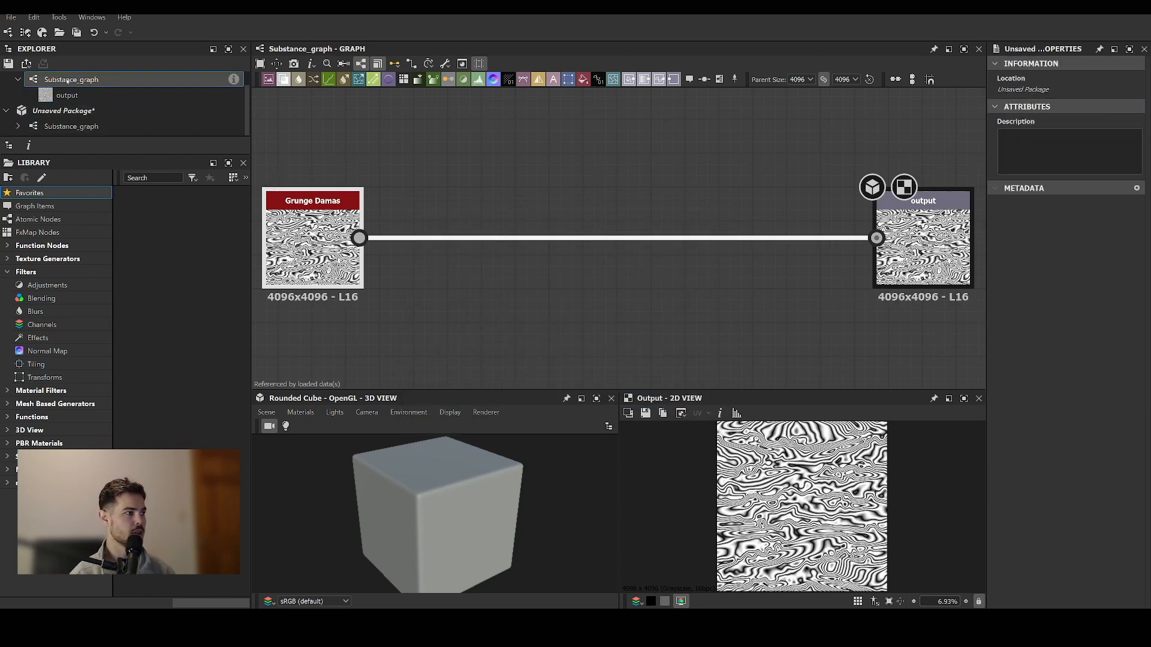
pyautogui.click(79, 127)
pyautogui.click(79, 126)
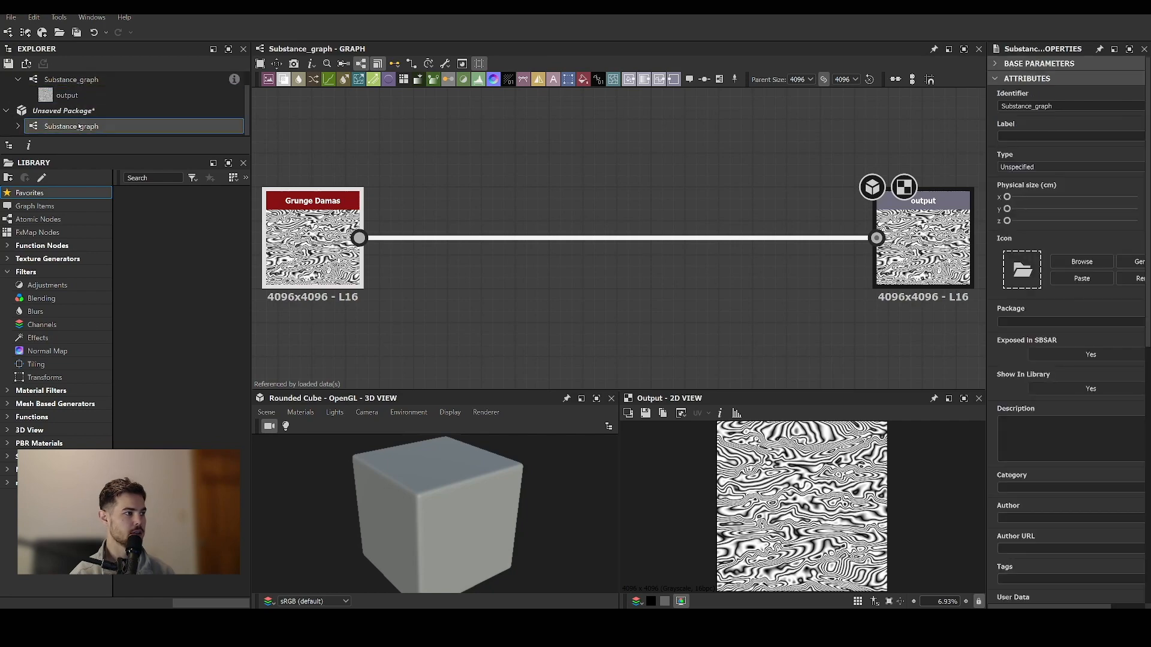
pyautogui.doubleClick(79, 126)
pyautogui.moveTo(492, 162); pyautogui.dragTo(463, 231, button='middle')
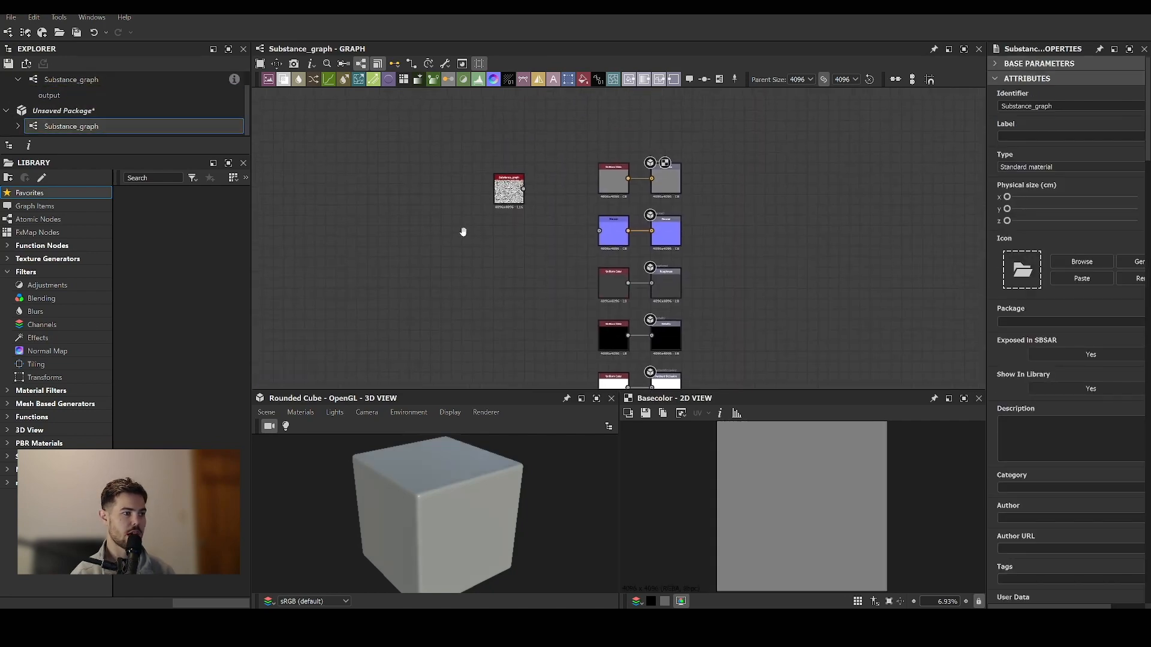
pyautogui.scroll(5, 520, 200)
pyautogui.click(465, 157)
pyautogui.moveTo(570, 180); pyautogui.dragTo(550, 215, button='middle')
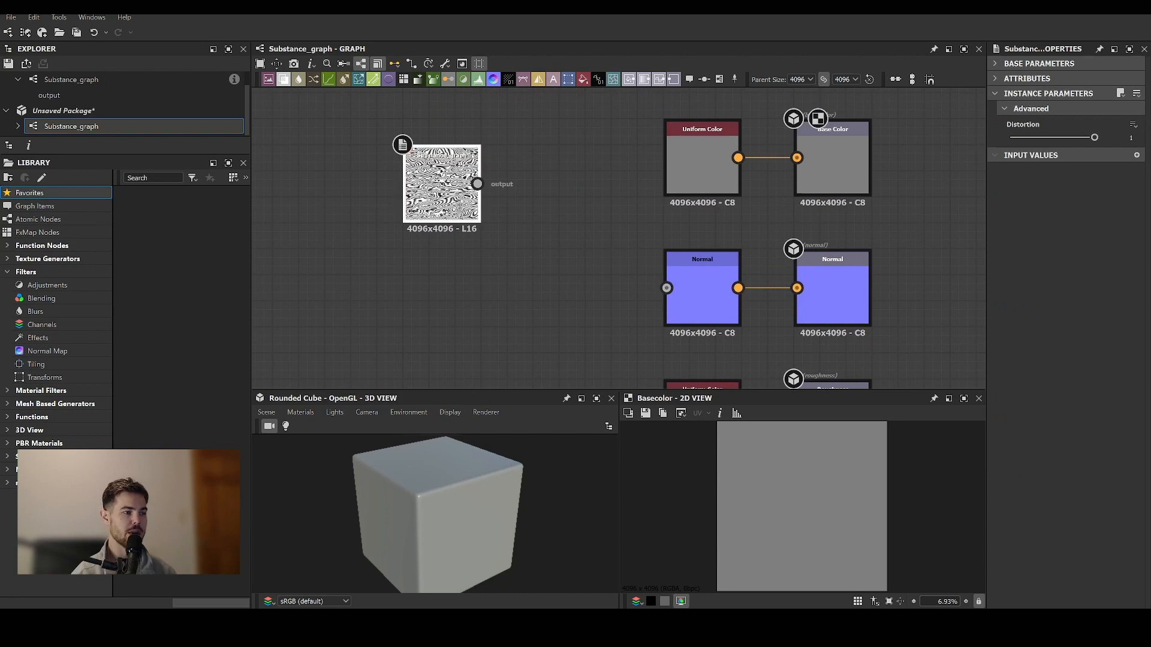
# Connect the Substance_graph instance to the Base Color output node and set its Distortion to 0.6.
pyautogui.moveTo(477, 183); pyautogui.dragTo(800, 157)
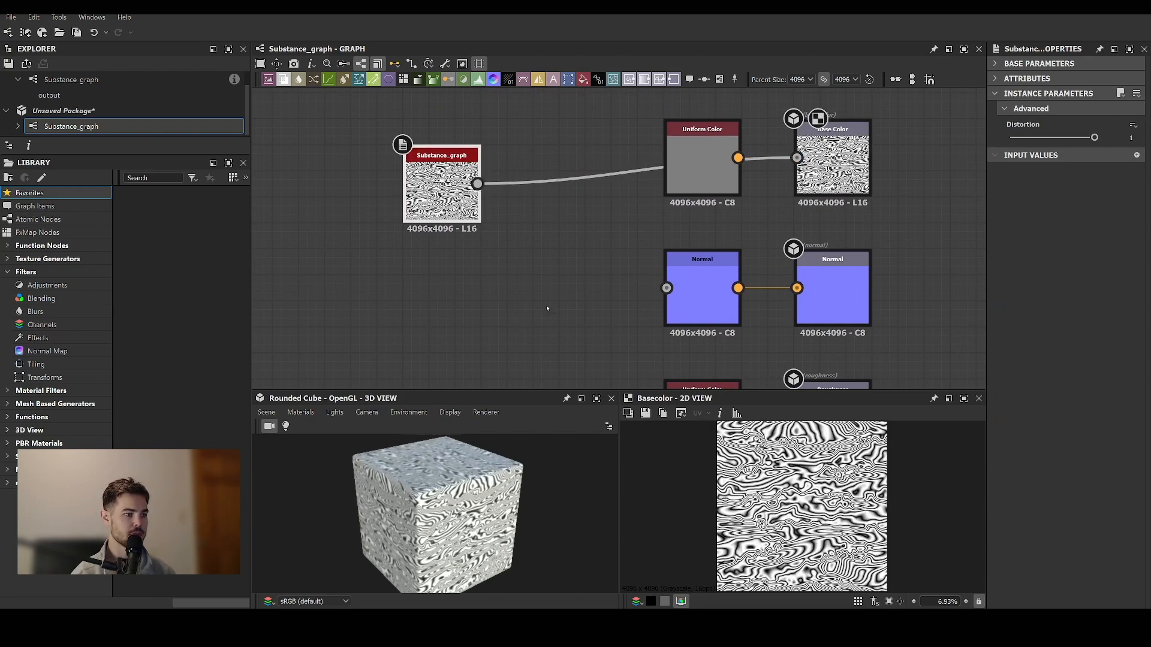
pyautogui.moveTo(1093, 137); pyautogui.dragTo(1010, 137)
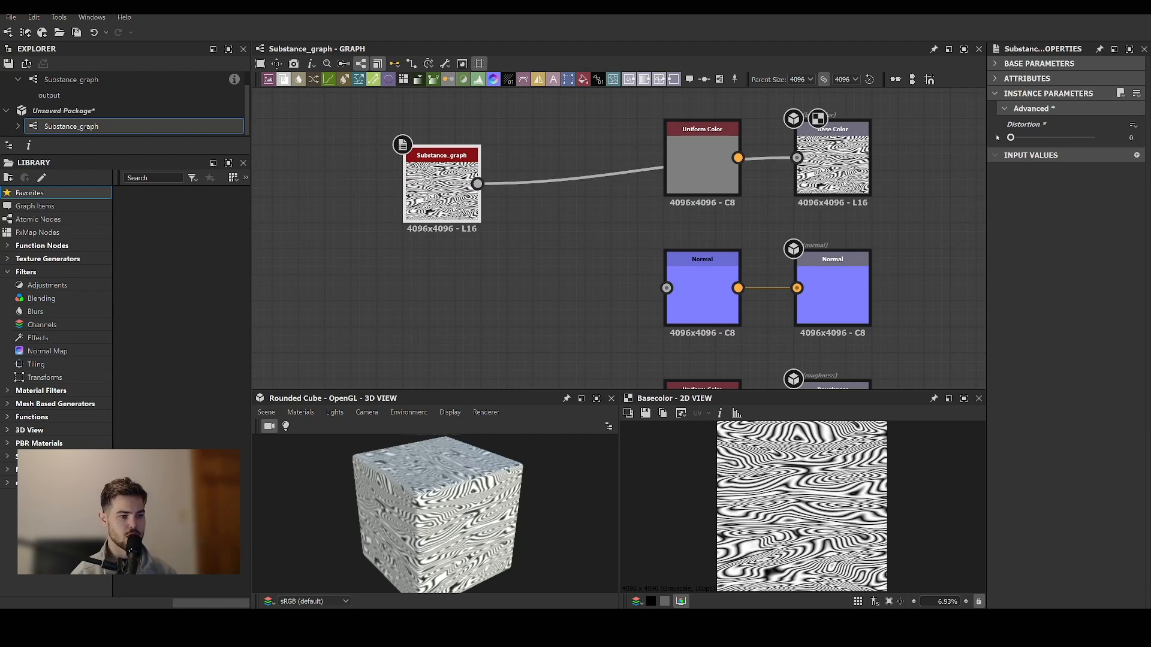
pyautogui.moveTo(1010, 138); pyautogui.dragTo(1061, 138)
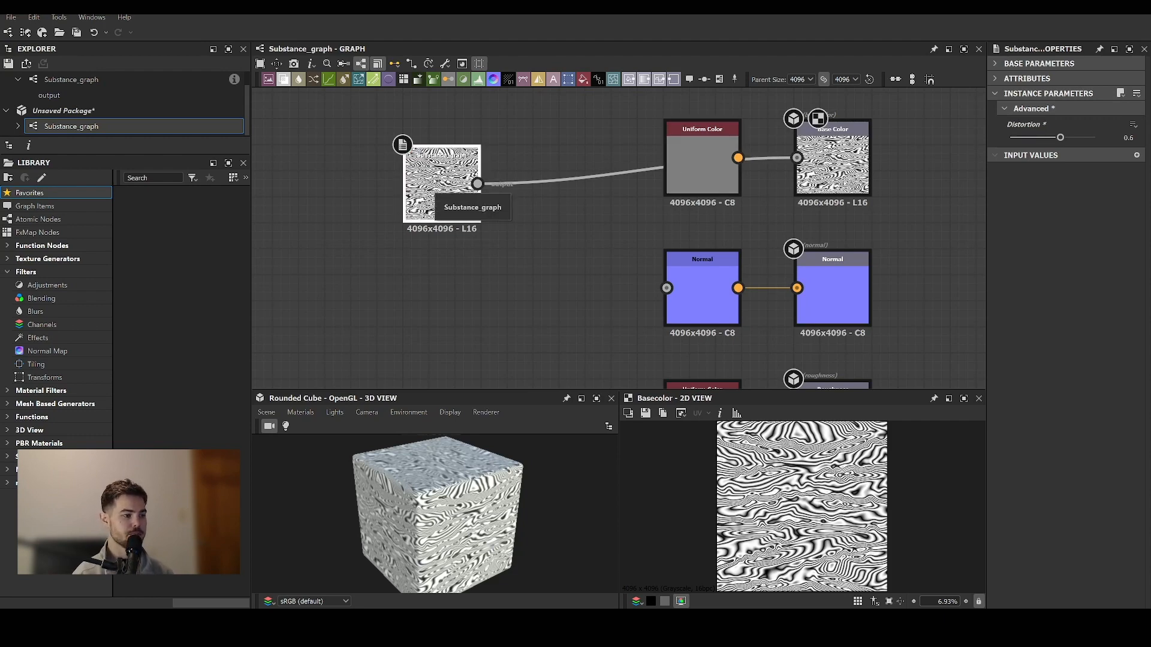
# Reopen the first package's graph and show its output node in the 3D view as Base Color.
pyautogui.click(57, 96)
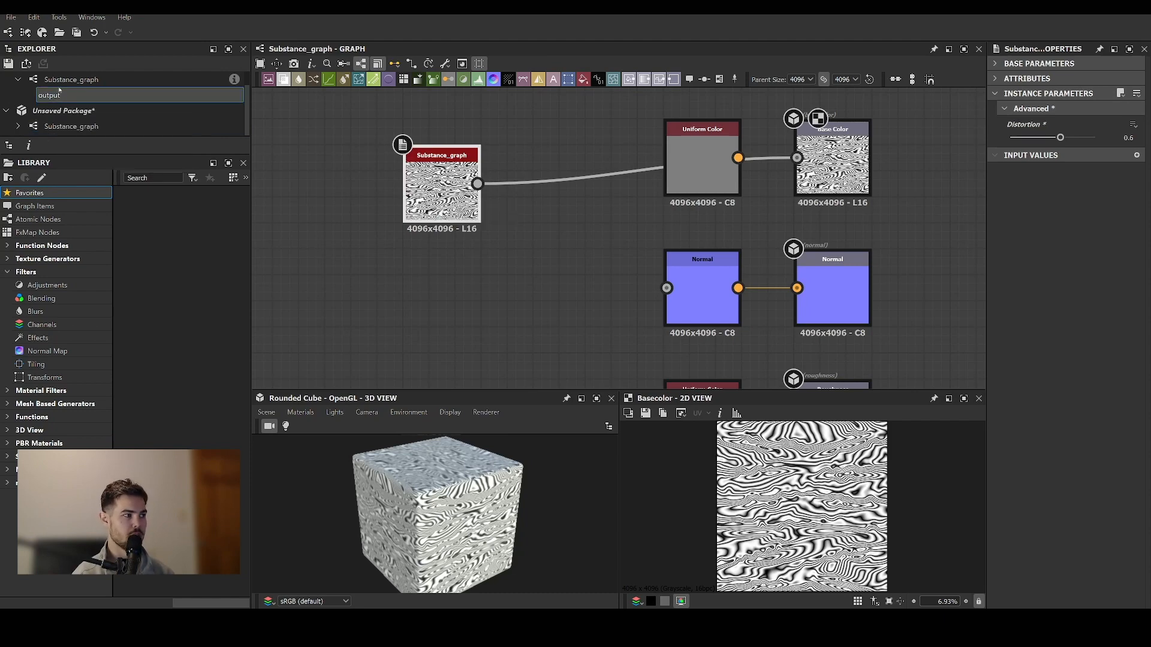
pyautogui.doubleClick(61, 83)
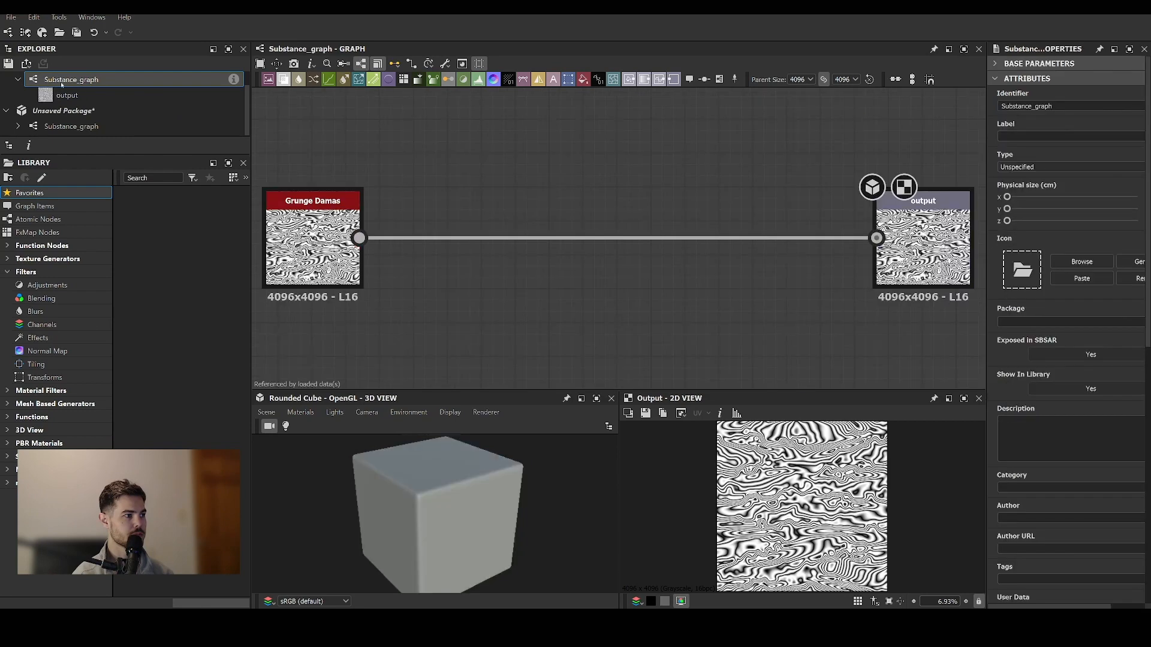
pyautogui.press('f')
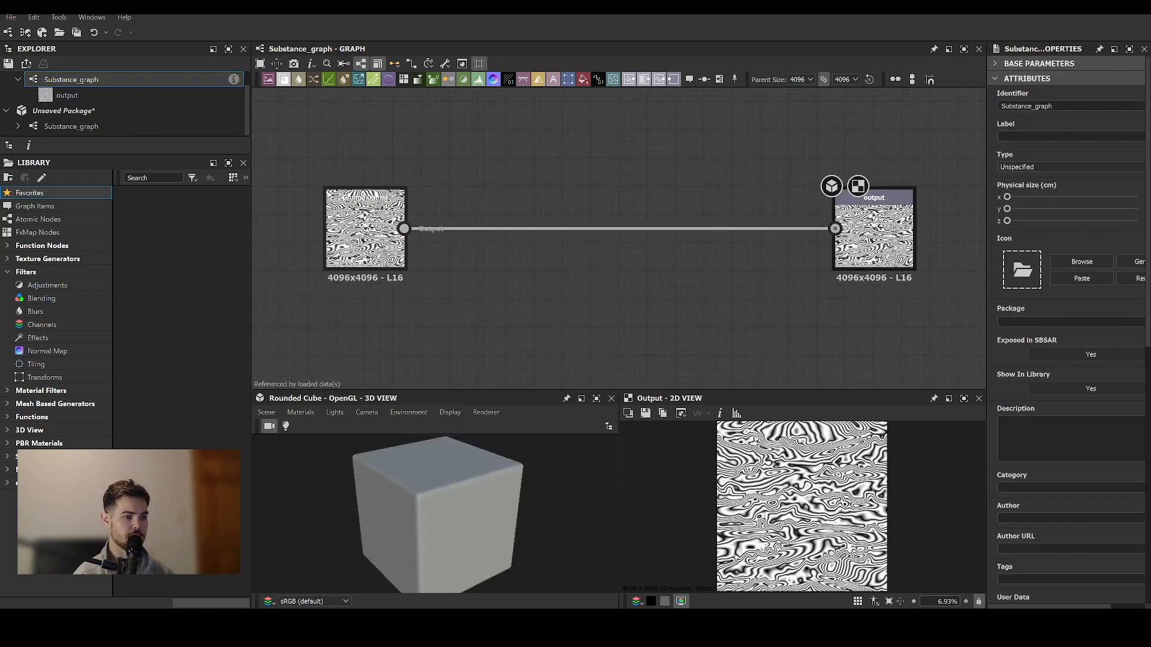
pyautogui.click(365, 240)
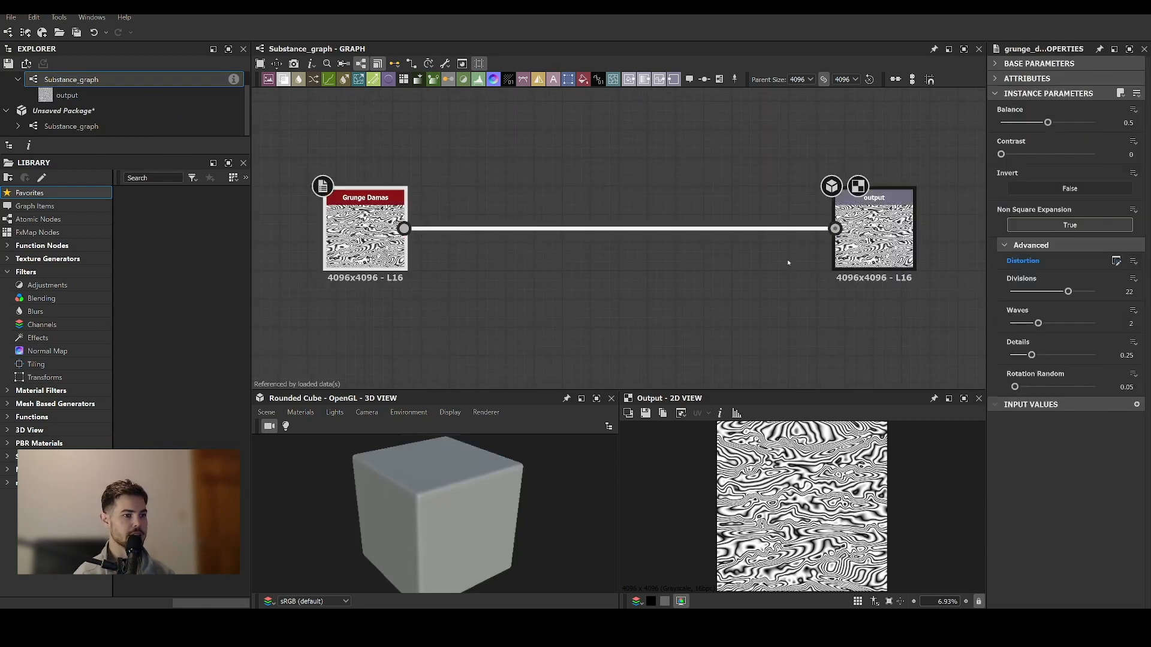
pyautogui.moveTo(752, 284); pyautogui.dragTo(711, 277, button='middle')
pyautogui.scroll(1, 711, 274)
pyautogui.scroll(-3, 521, 288)
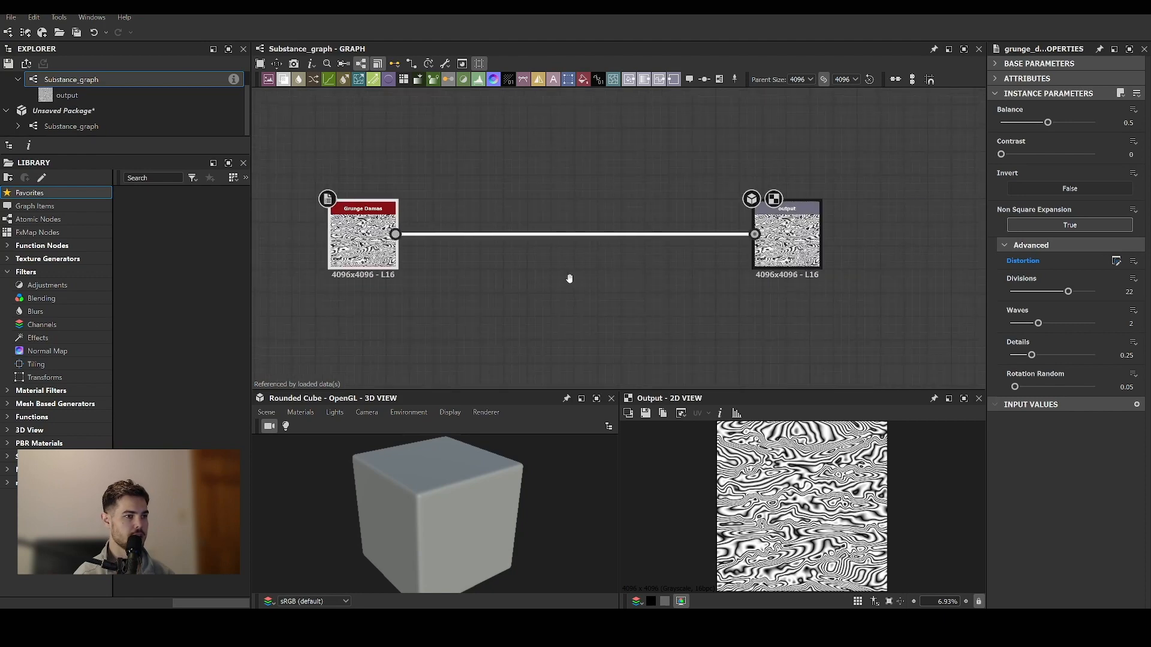
pyautogui.rightClick(829, 237)
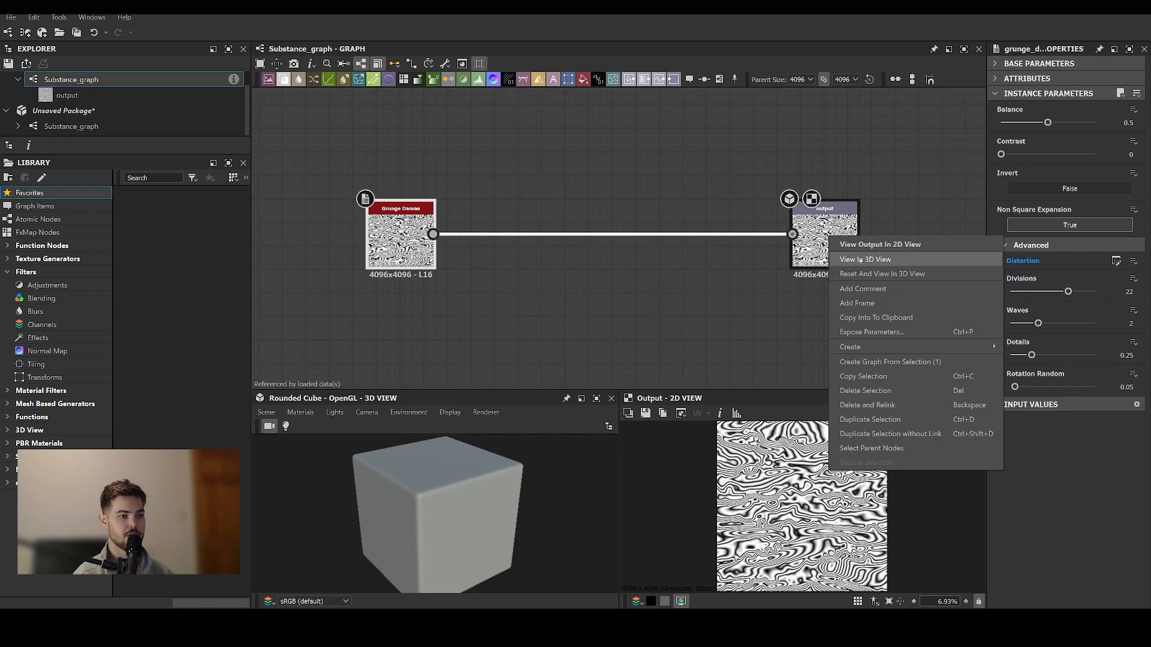
pyautogui.click(883, 260)
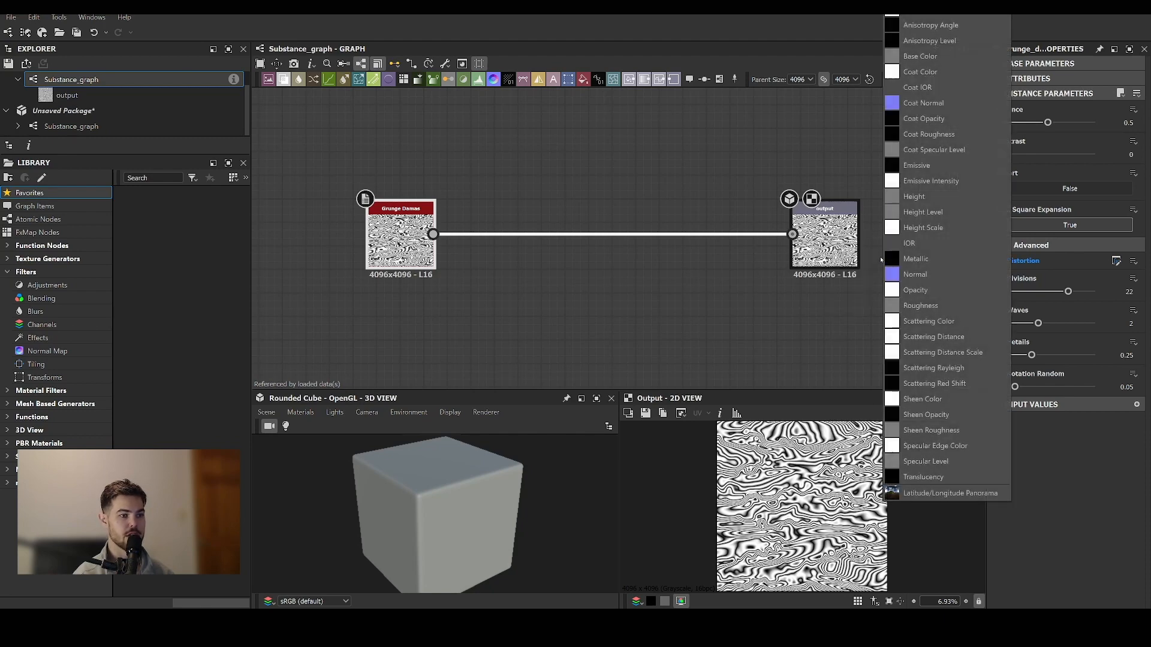
pyautogui.click(922, 57)
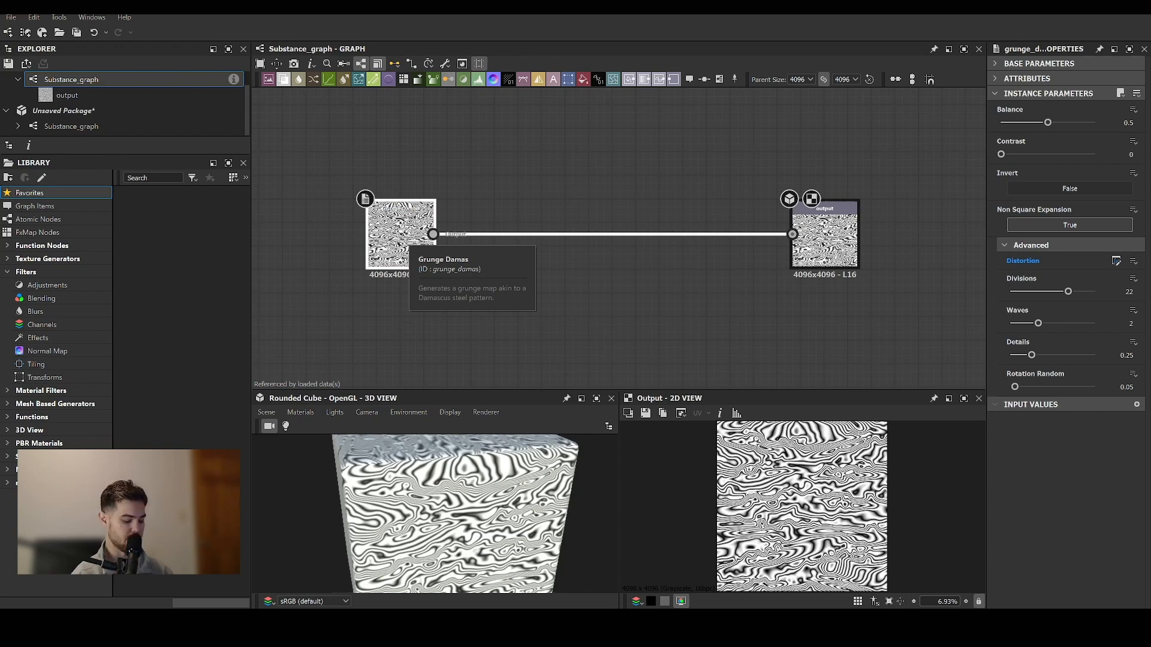
# Move the Grunge Damas node and the output node further apart in the graph.
pyautogui.click(407, 236)
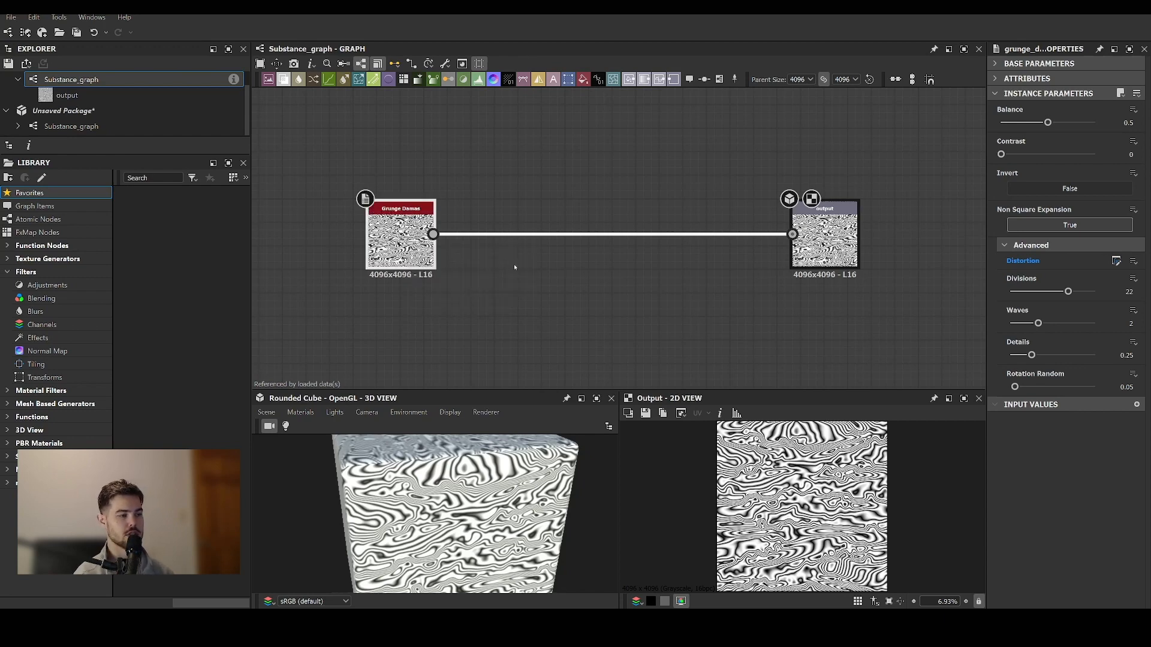
pyautogui.scroll(-1, 545, 252)
pyautogui.moveTo(776, 228); pyautogui.dragTo(866, 228)
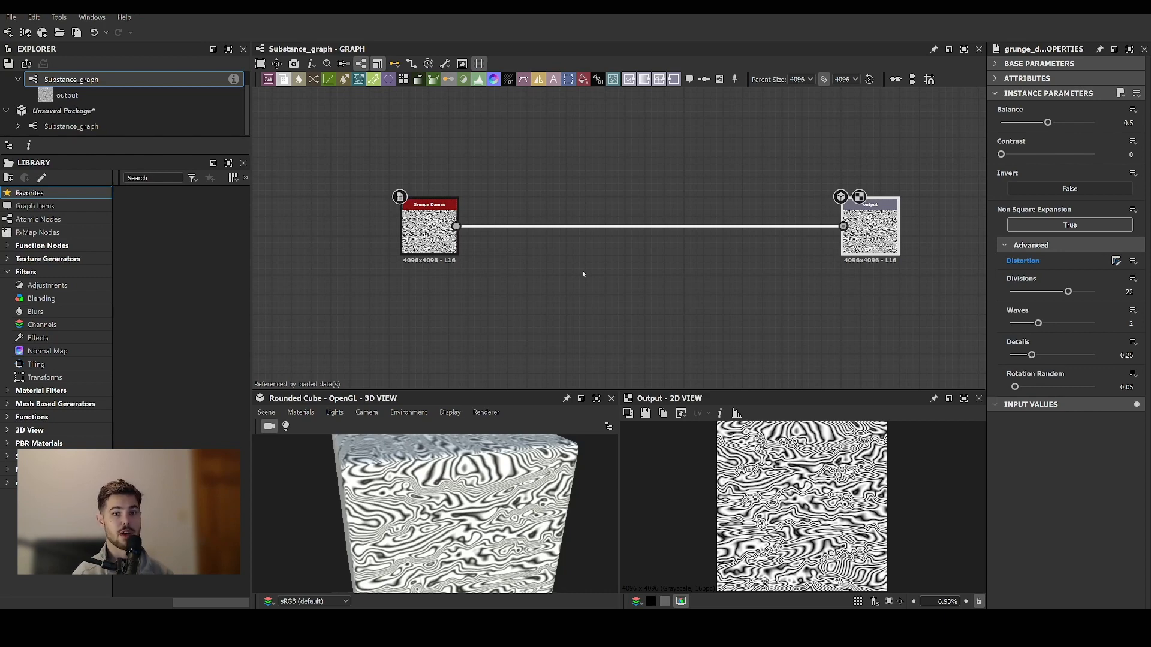
pyautogui.moveTo(429, 231); pyautogui.dragTo(359, 231)
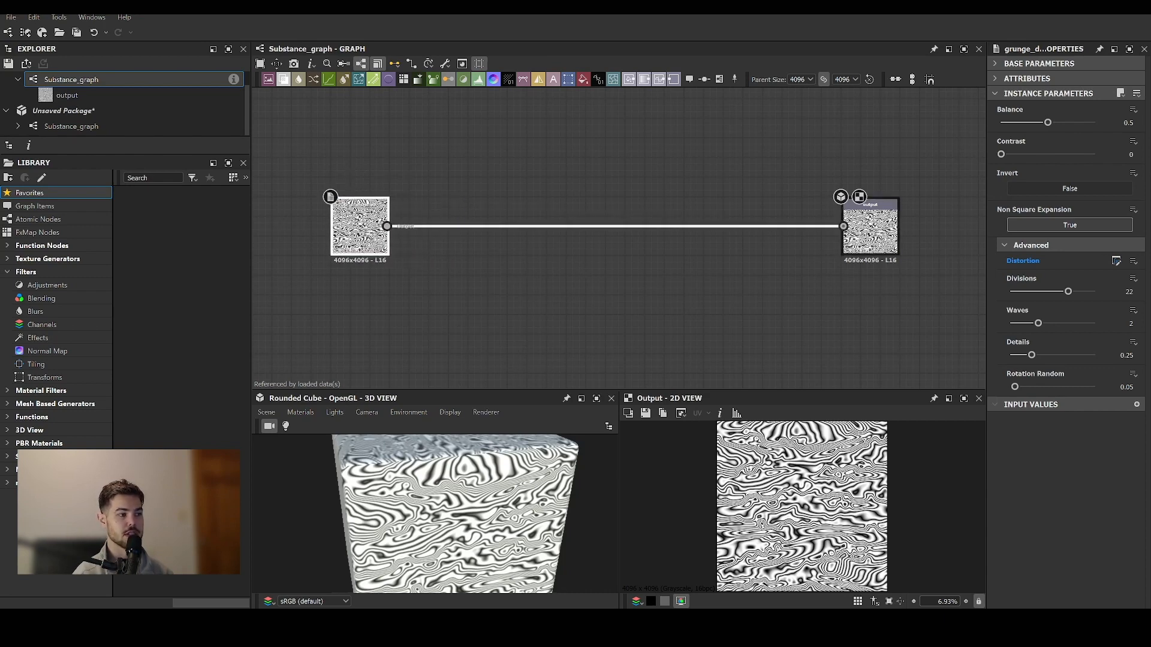
# Add a Shape node to the graph above the Grunge Damas node.
pyautogui.scroll(-3, 474, 198)
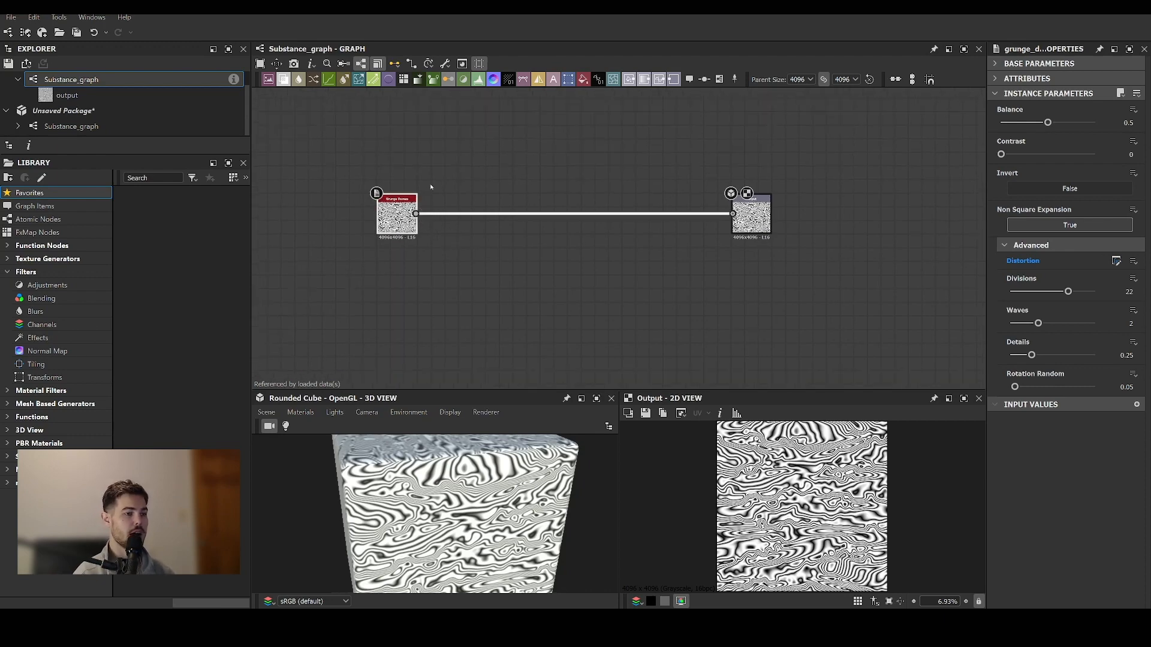
pyautogui.moveTo(408, 150); pyautogui.dragTo(494, 202, button='middle')
pyautogui.click(466, 180)
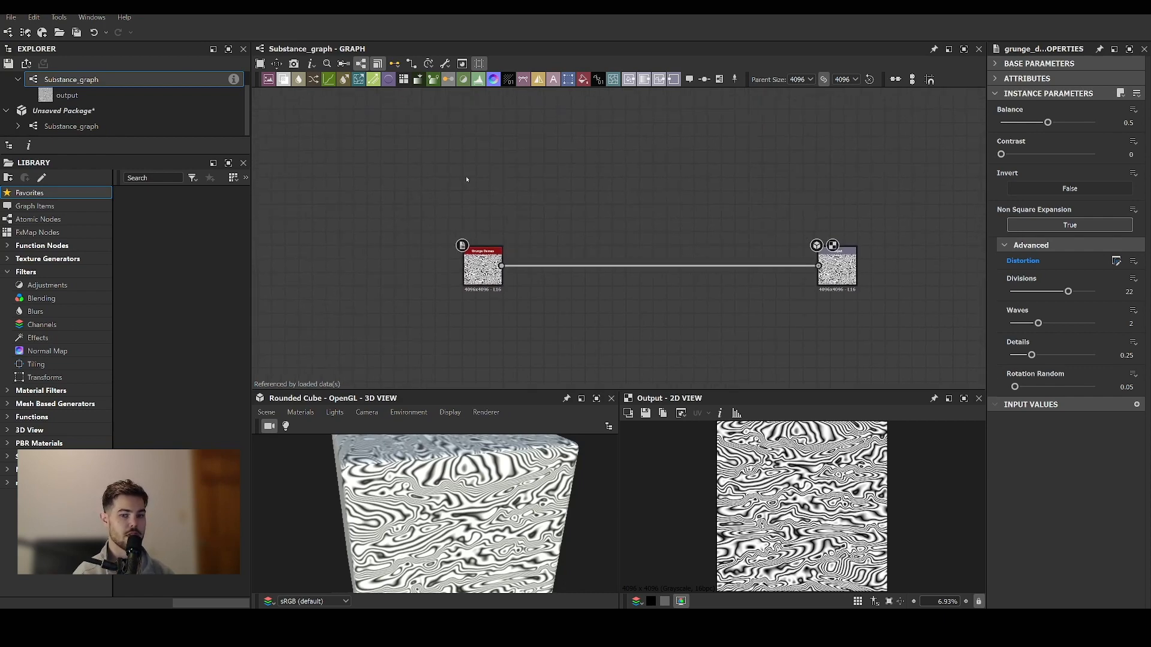
pyautogui.press('space')
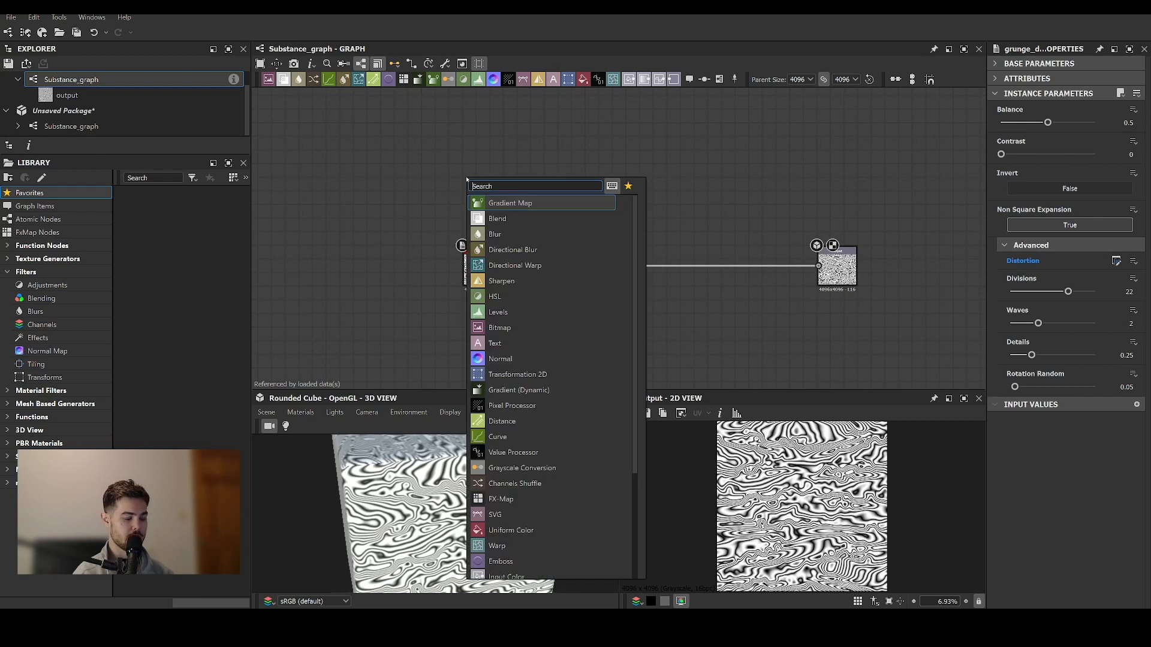
pyautogui.write('shape')
pyautogui.press('Return')
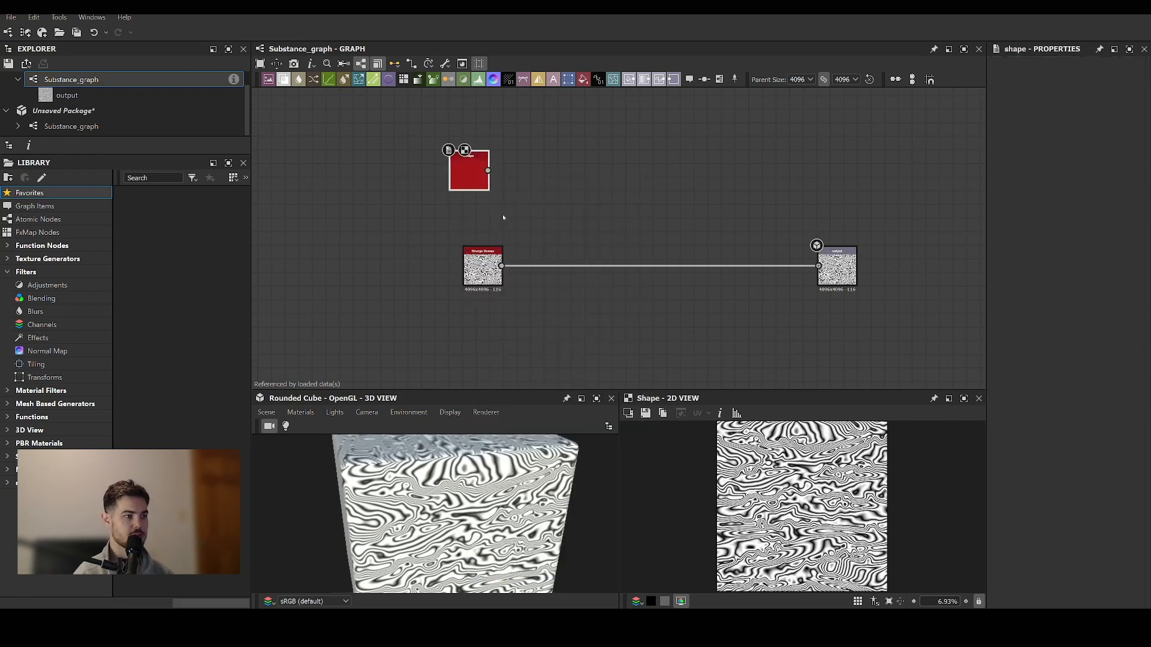
# Set the Shape node's pattern to Disc, Tiling to 10, Scale to 0.69 and Size Y to 0.29.
pyautogui.click(1034, 155)
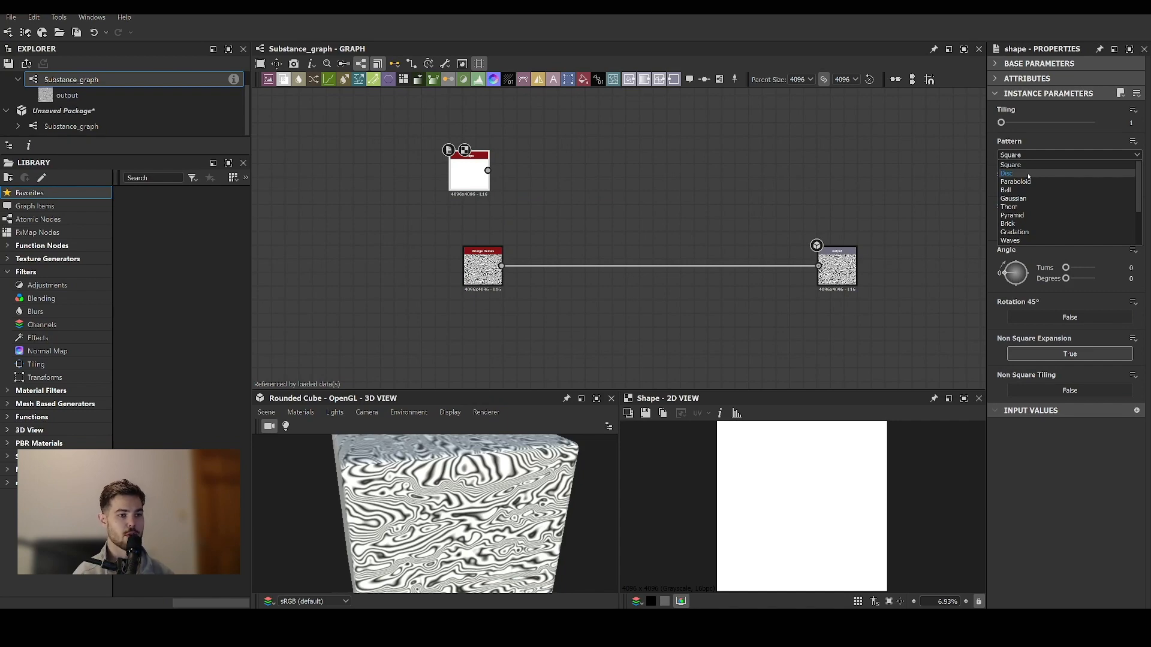
pyautogui.click(1029, 174)
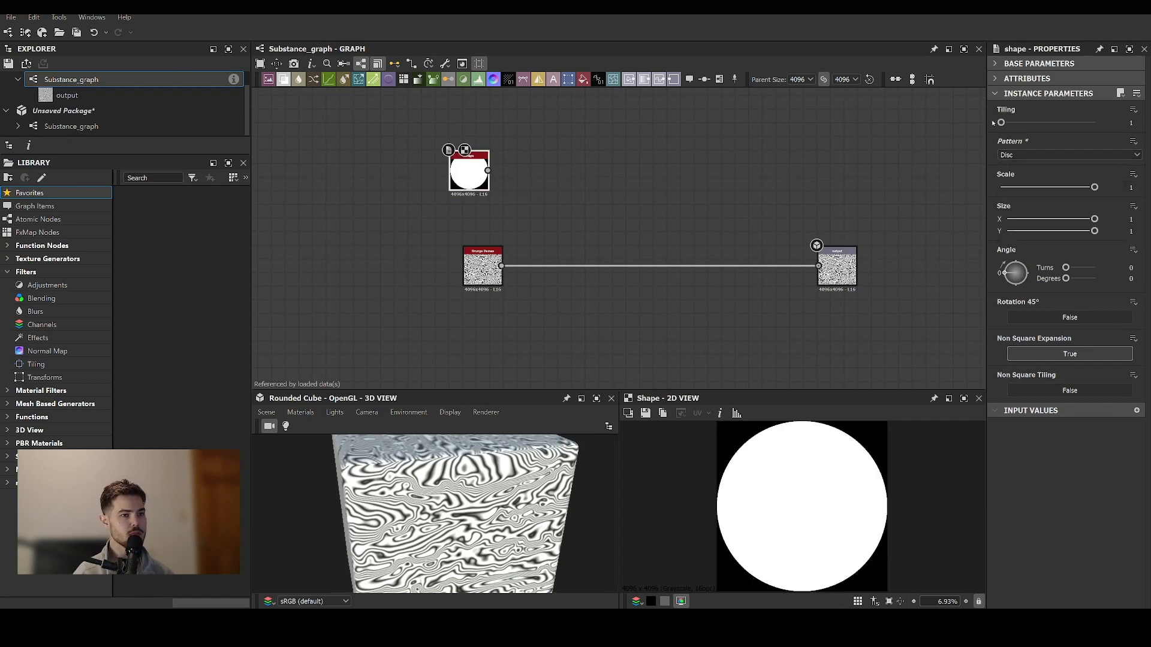
pyautogui.moveTo(1002, 123); pyautogui.dragTo(1056, 122)
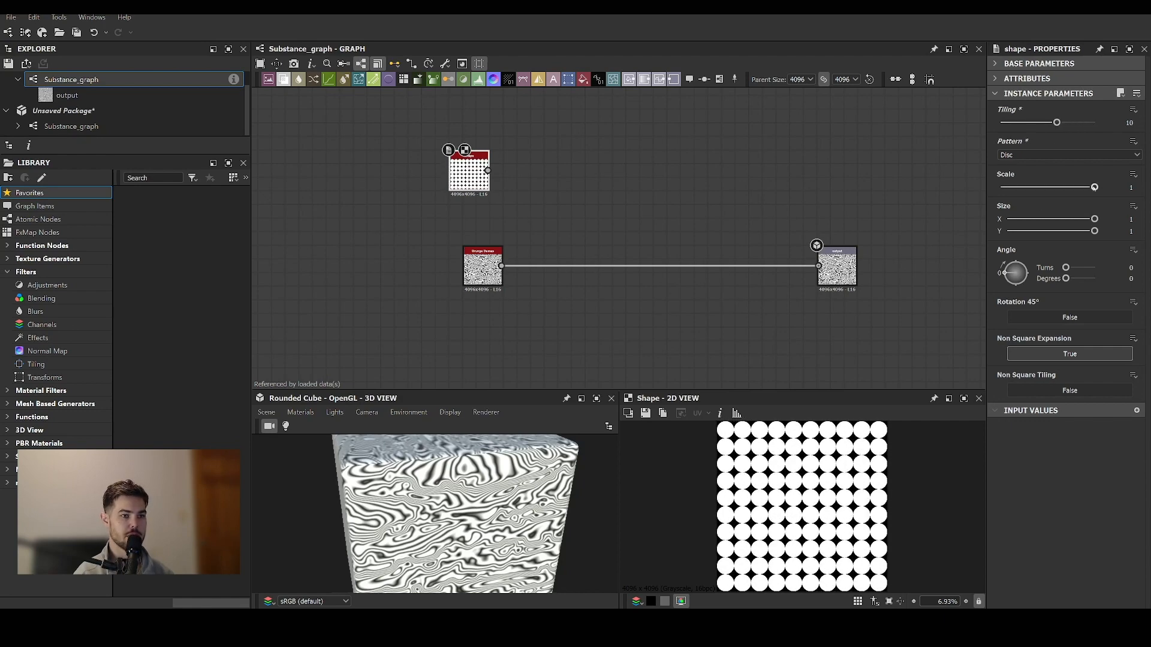
pyautogui.moveTo(1094, 187); pyautogui.dragTo(1090, 219)
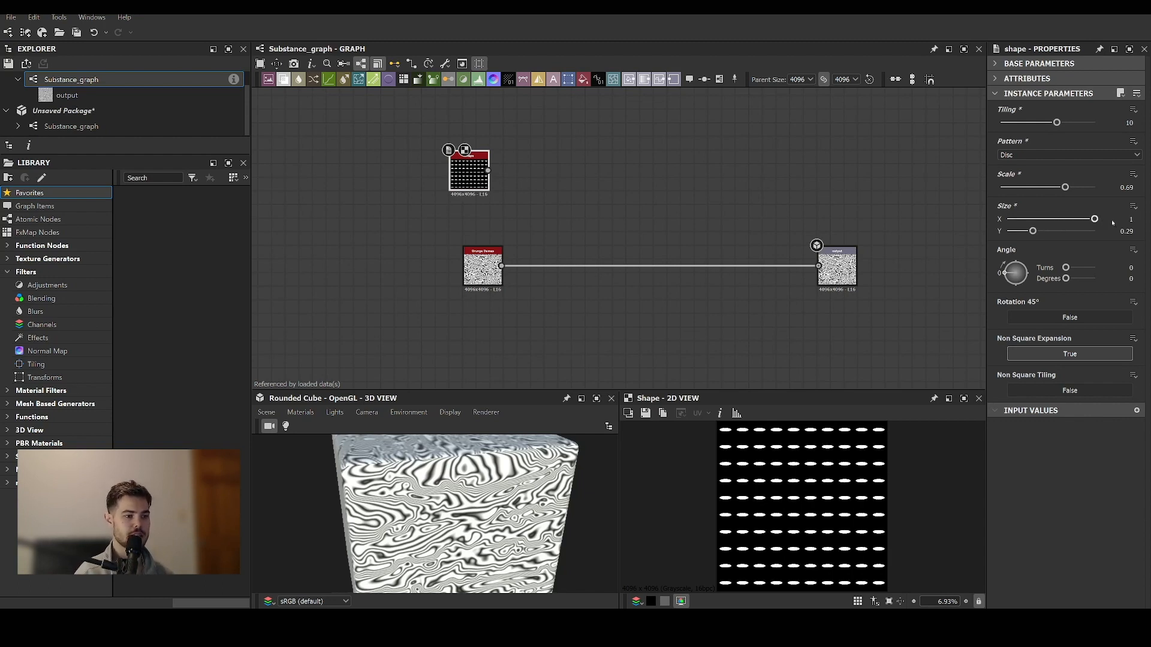
# Switch the Shape node's pattern to Square and set its Size Y to 0.85.
pyautogui.click(1050, 154)
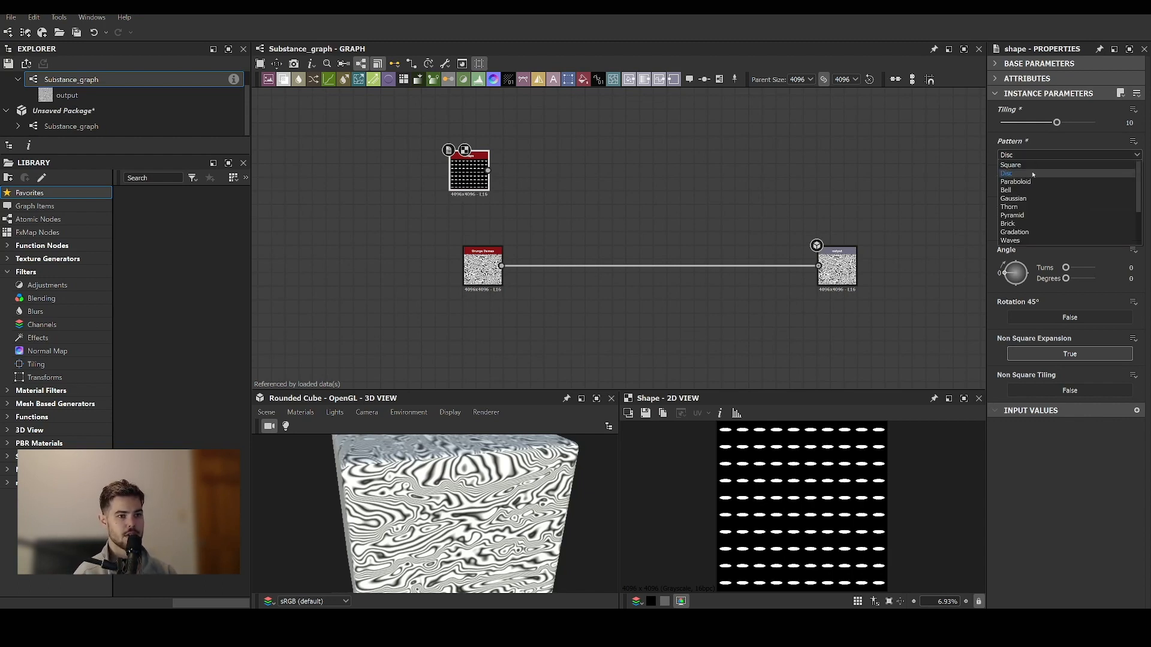
pyautogui.click(1031, 165)
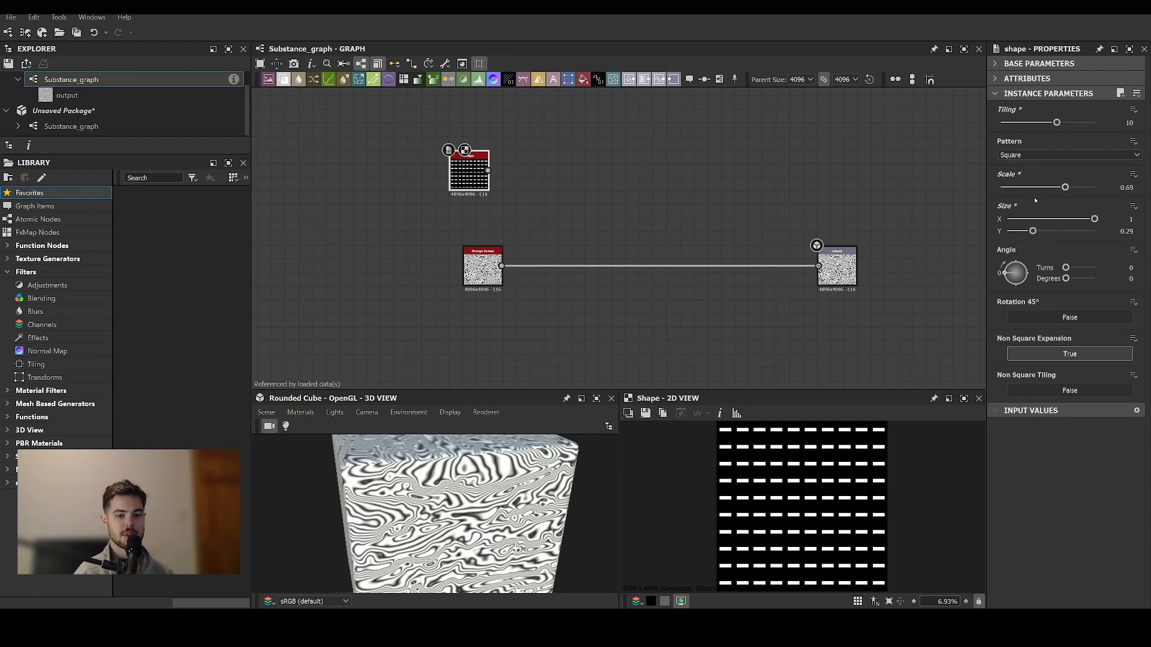
pyautogui.moveTo(1033, 231); pyautogui.dragTo(1082, 233)
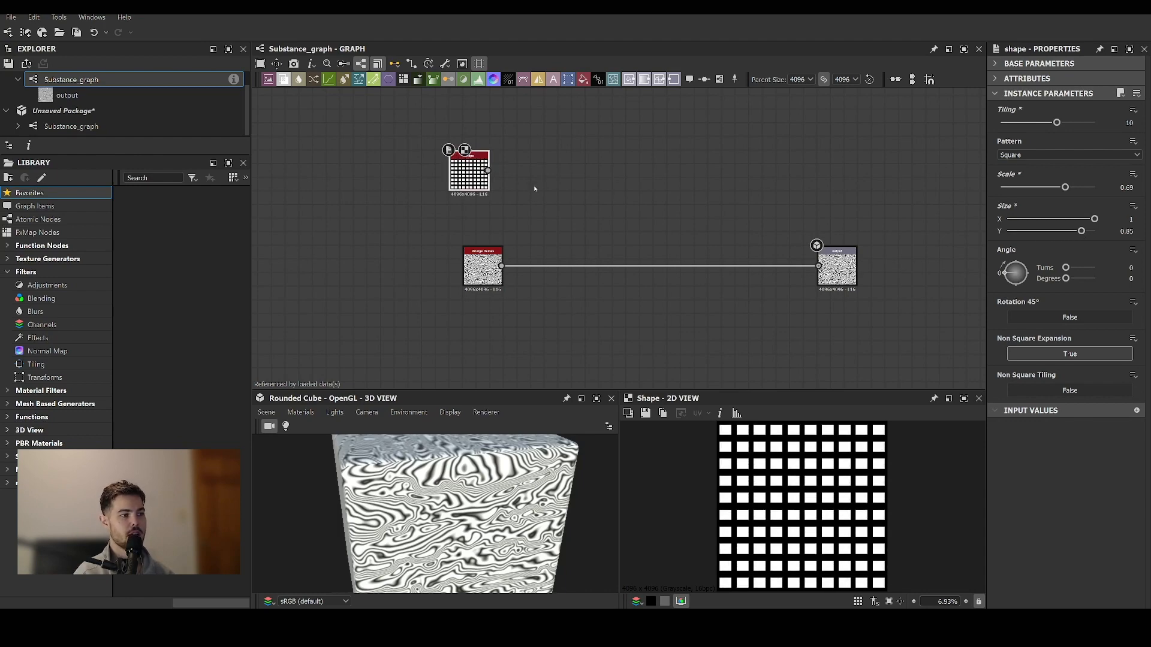
# Add a Tile Generator node and place it beside the Shape node, above Grunge Damas.
pyautogui.moveTo(470, 172); pyautogui.dragTo(430, 172)
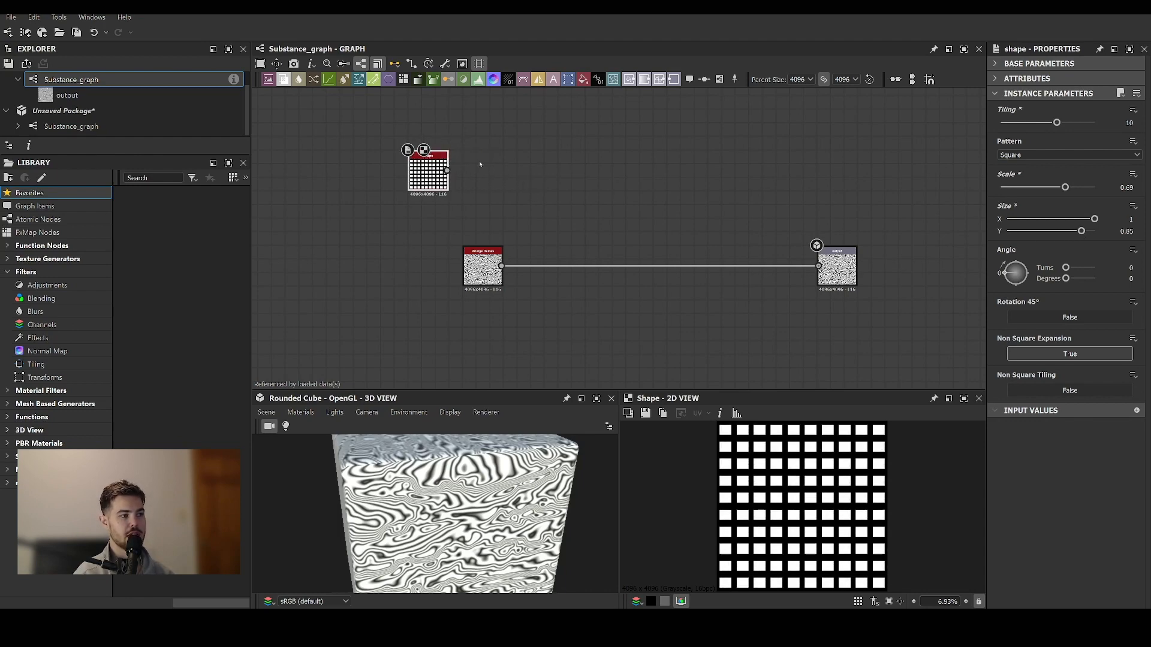
pyautogui.press('space')
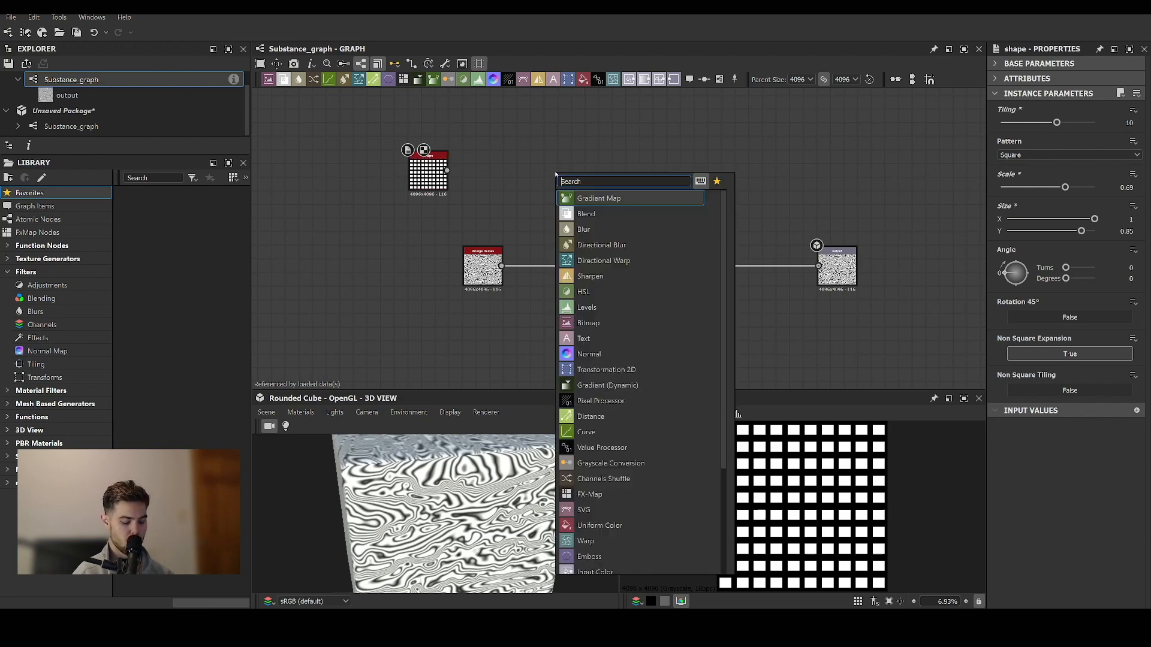
pyautogui.write('tile')
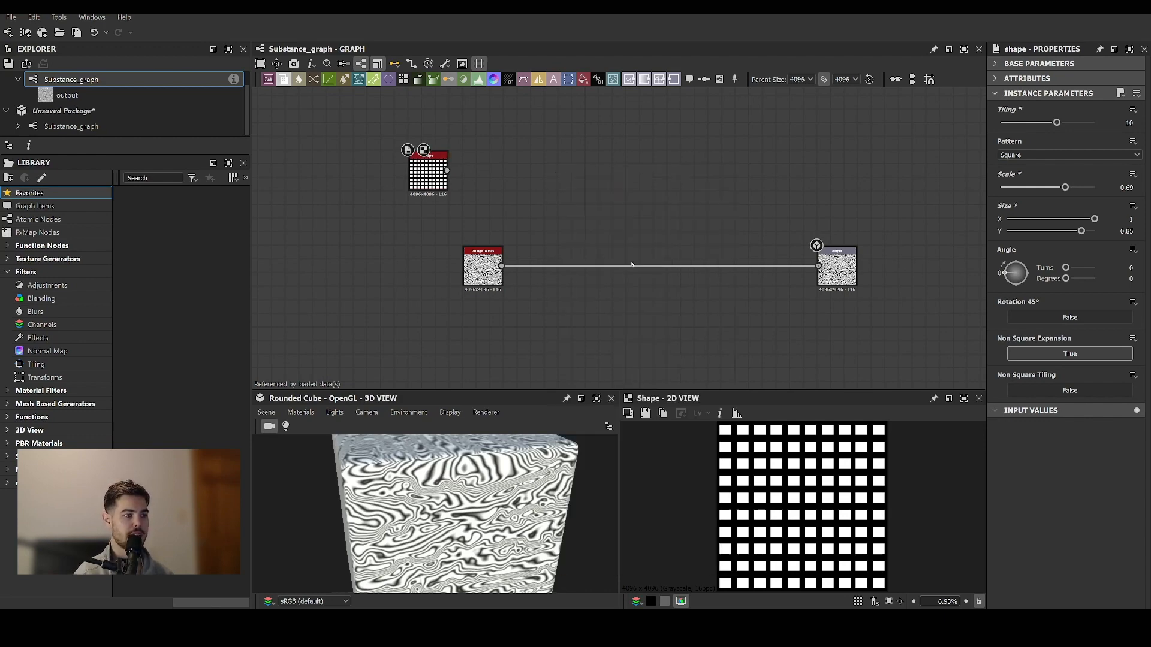
pyautogui.click(629, 260)
pyautogui.moveTo(548, 171); pyautogui.dragTo(506, 192)
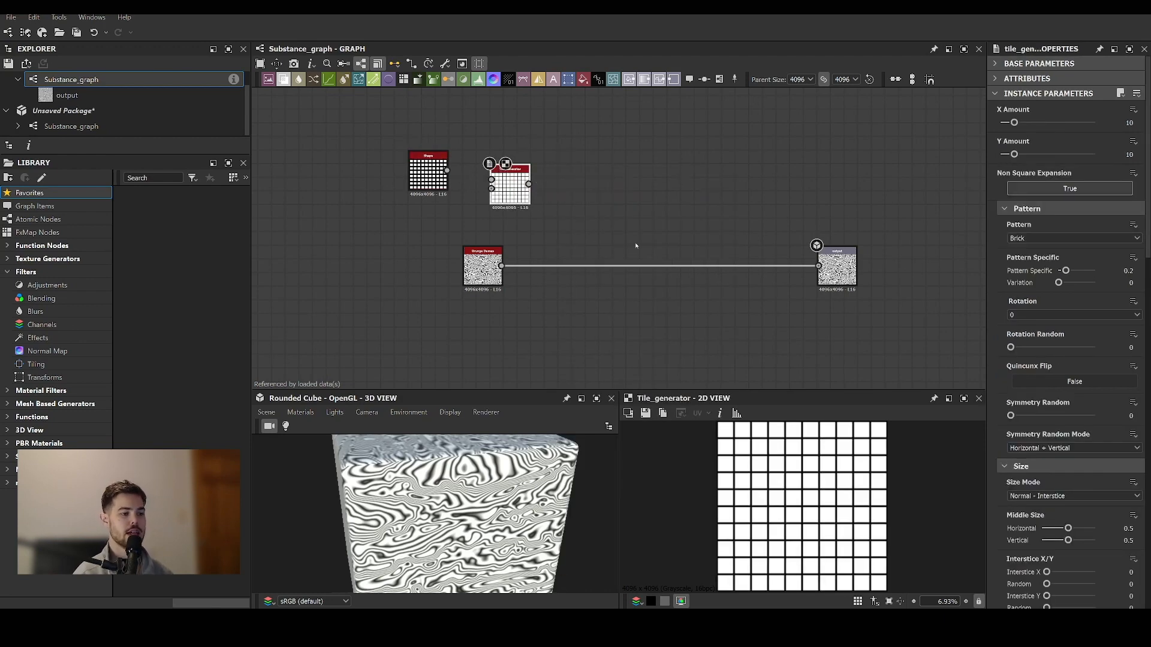
# Set the Tile Generator's pattern to Disc and its X Amount and Y Amount both to 20.
pyautogui.click(1049, 237)
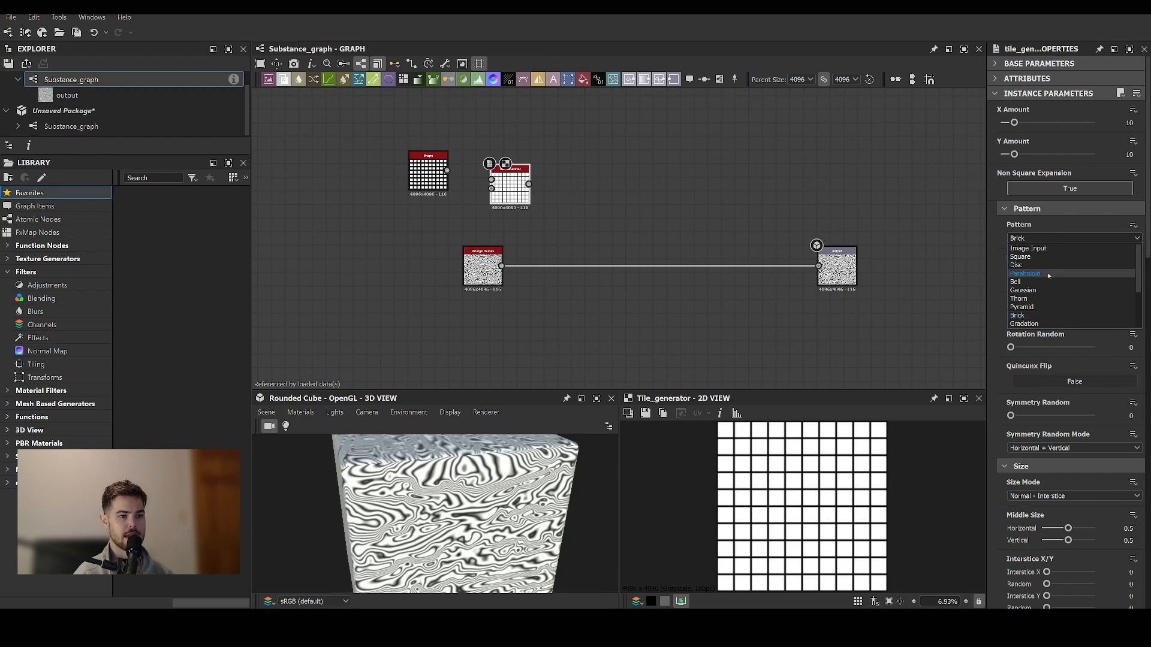
pyautogui.click(1035, 264)
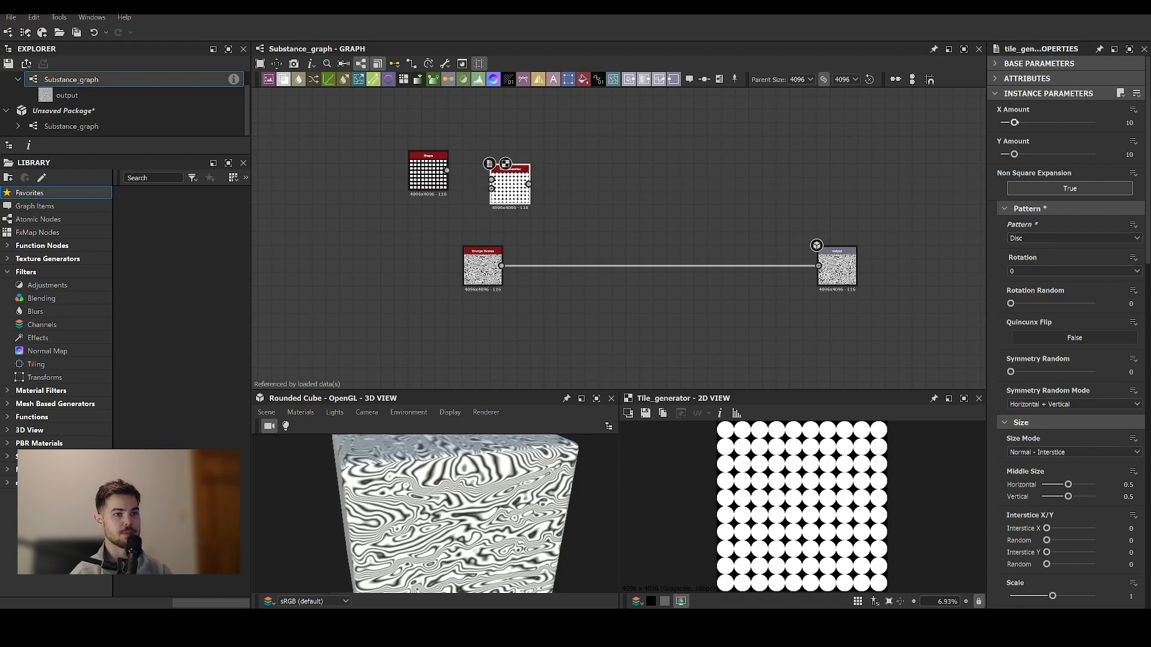
pyautogui.click(1134, 126)
pyautogui.write('20')
pyautogui.doubleClick(1130, 124)
pyautogui.write('20')
pyautogui.press('Tab')
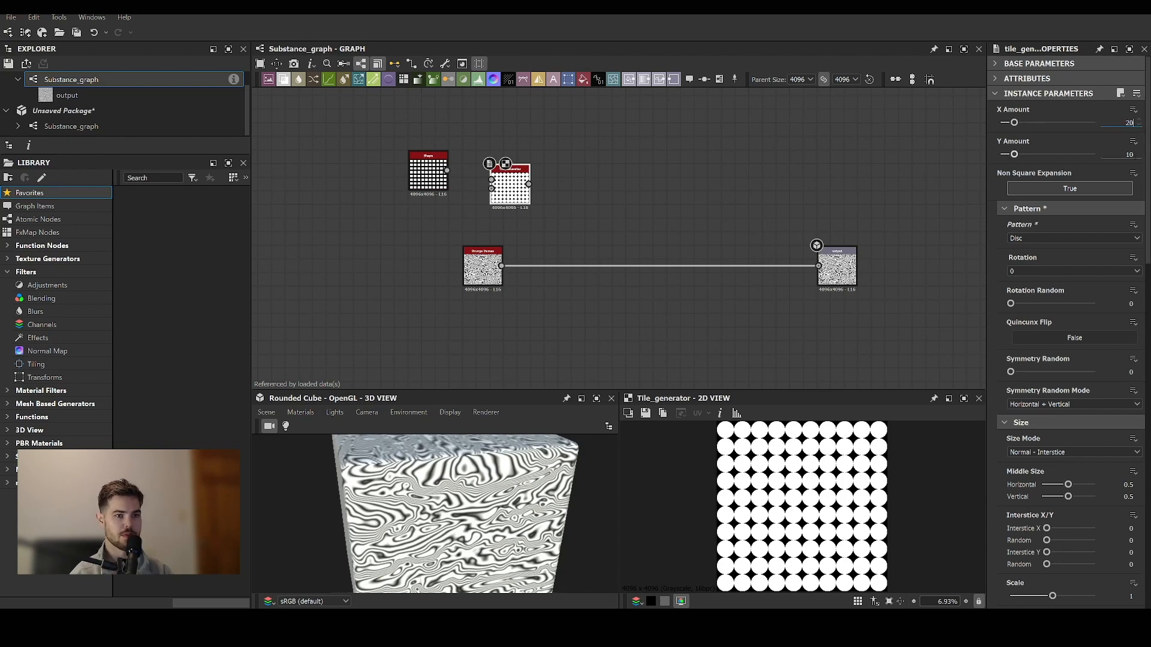
pyautogui.write('20')
pyautogui.press('Return')
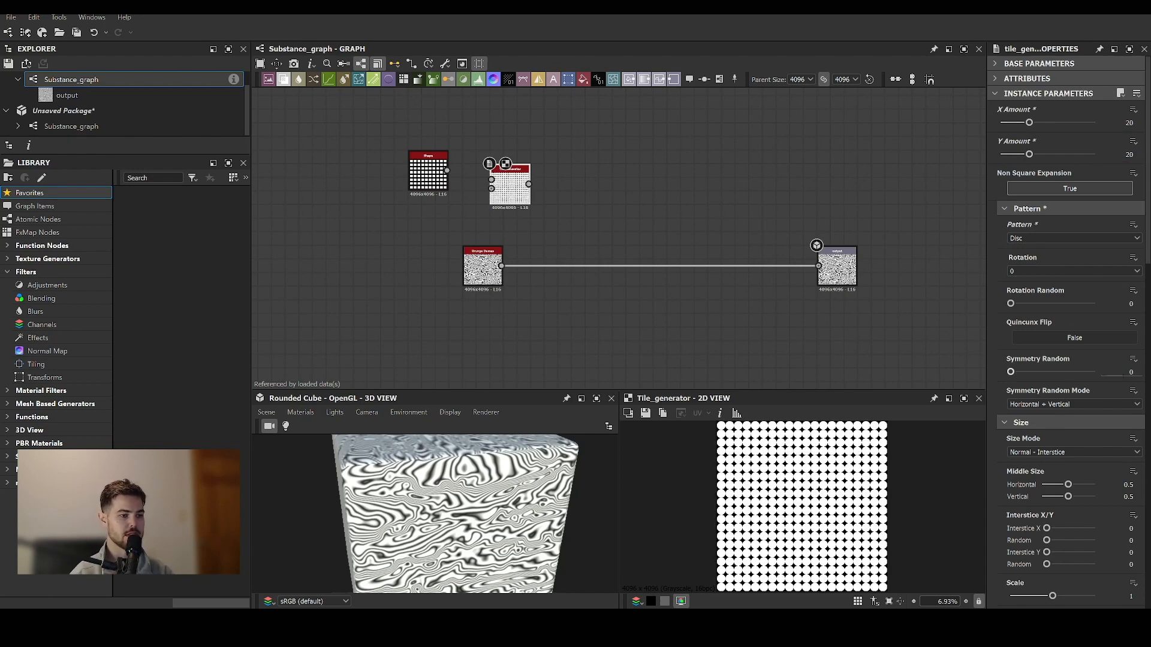
# Set the Tile Generator's Scale to 0.78 and Scale Random to 0.62.
pyautogui.scroll(-1, 1057, 396)
pyautogui.moveTo(1053, 525); pyautogui.dragTo(1043, 524)
pyautogui.scroll(-3, 1040, 491)
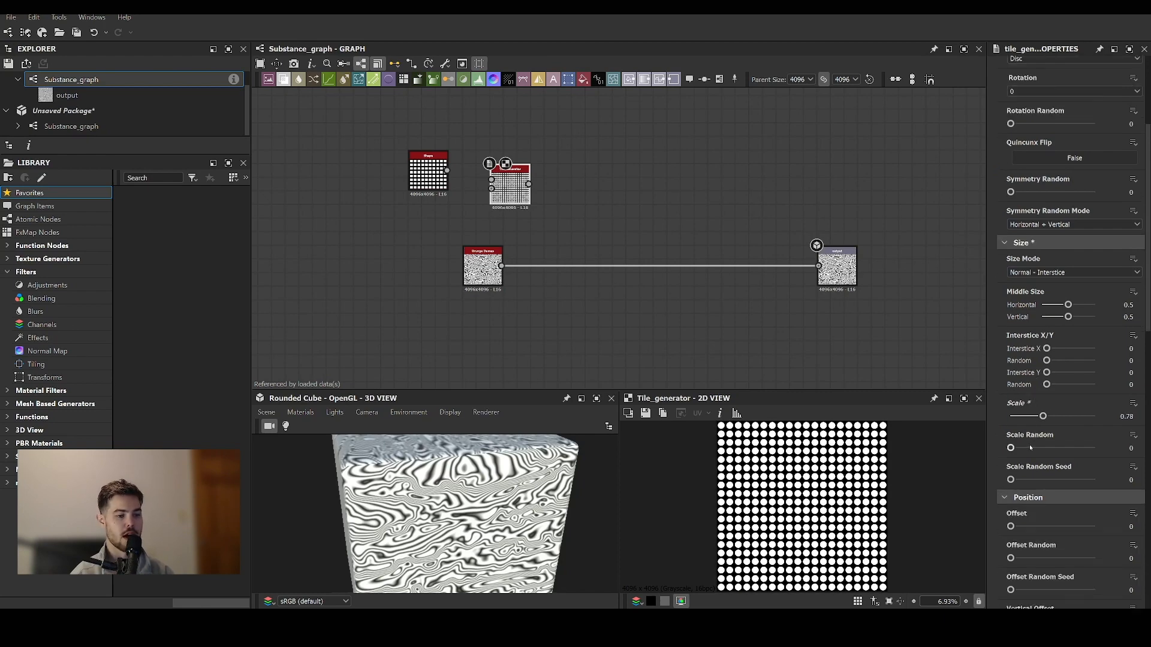
pyautogui.moveTo(1030, 447); pyautogui.dragTo(1062, 448)
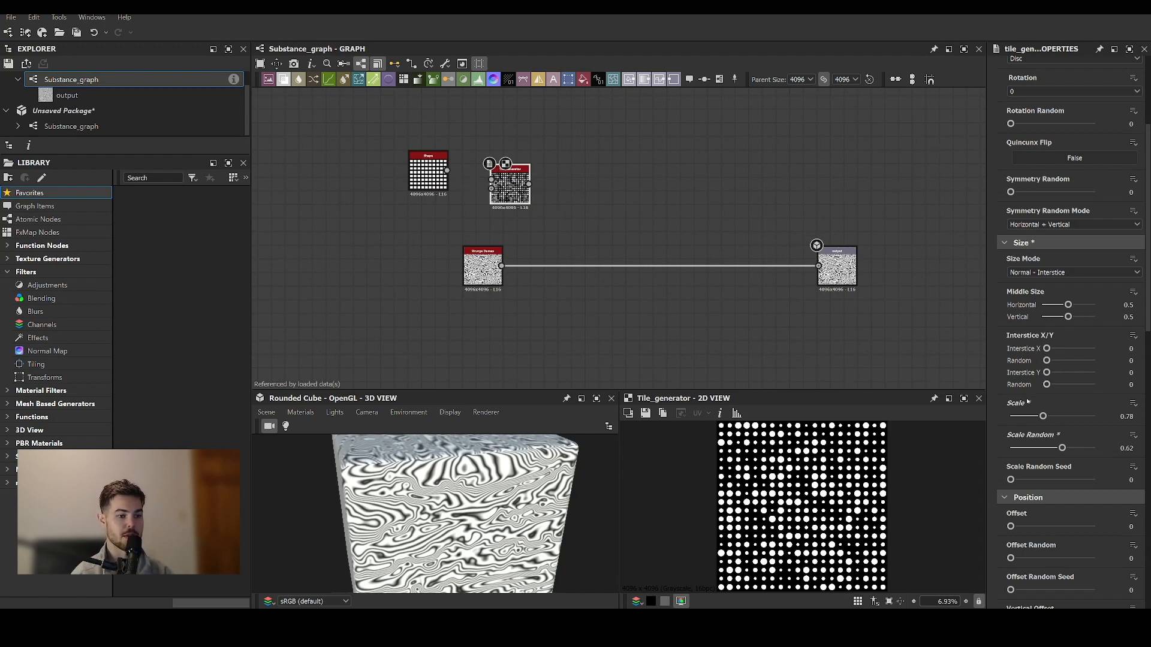
# Set the Tile Generator's position Offset and Offset Random both to 0.6.
pyautogui.scroll(-5, 1020, 352)
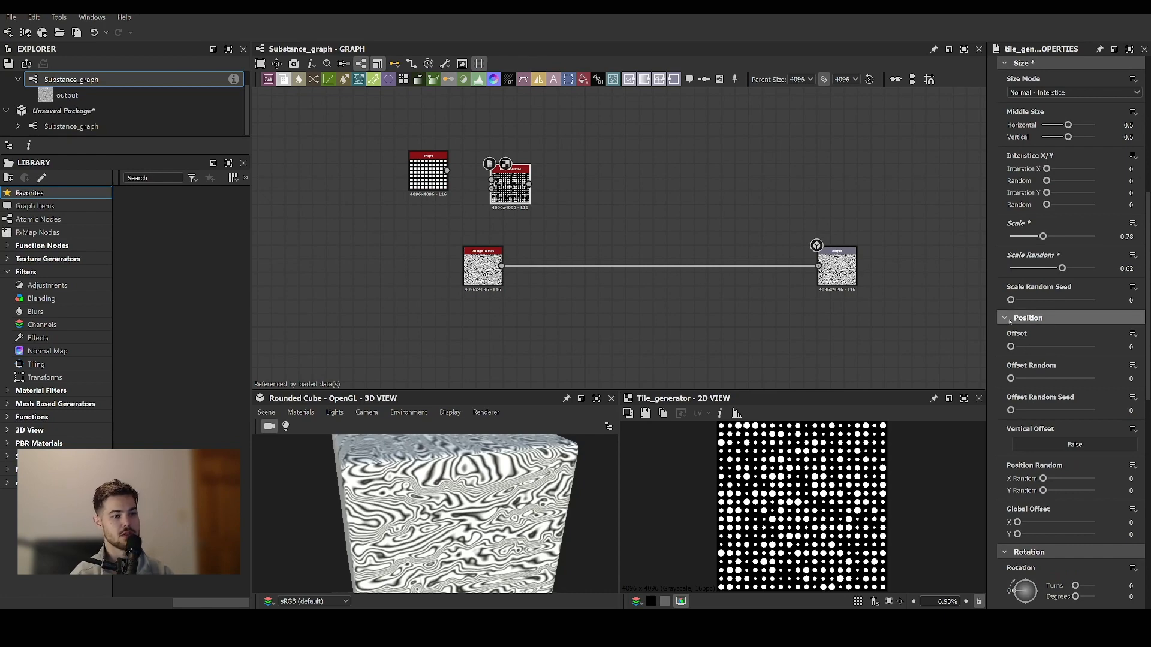
pyautogui.moveTo(1011, 346); pyautogui.dragTo(1060, 348)
pyautogui.moveTo(1010, 378); pyautogui.dragTo(1060, 378)
# Set the Tile Generator's Luminance Random to 1 and Random Mask to 0.6.
pyautogui.scroll(-3, 1064, 418)
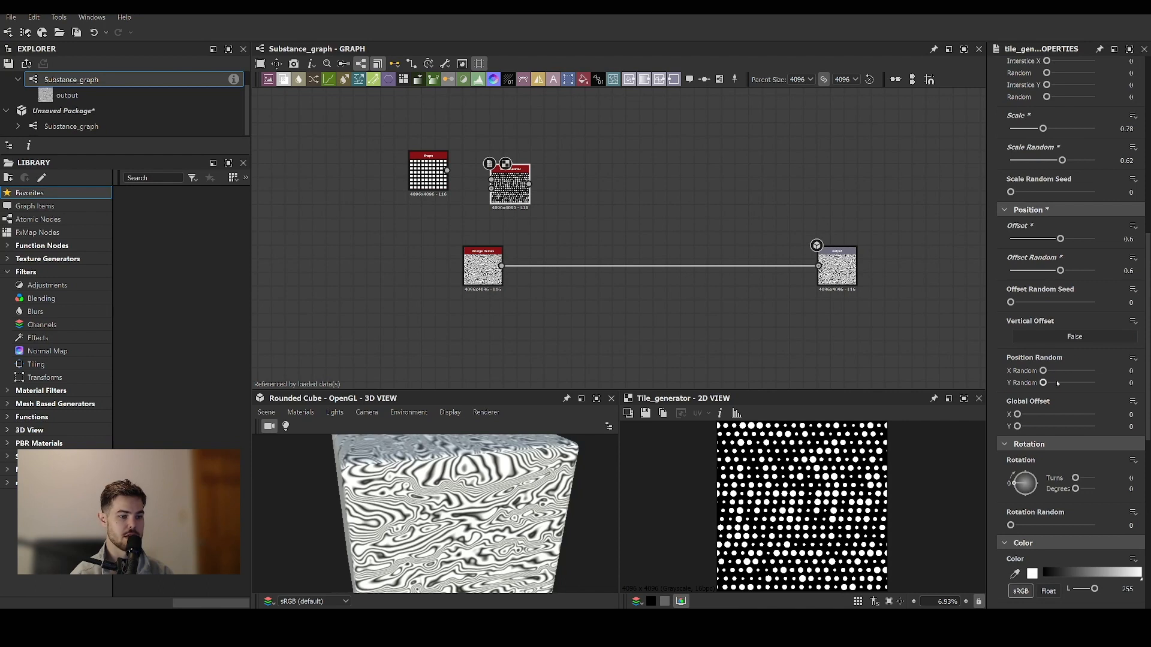
pyautogui.scroll(-2, 1056, 380)
pyautogui.scroll(-2, 1030, 454)
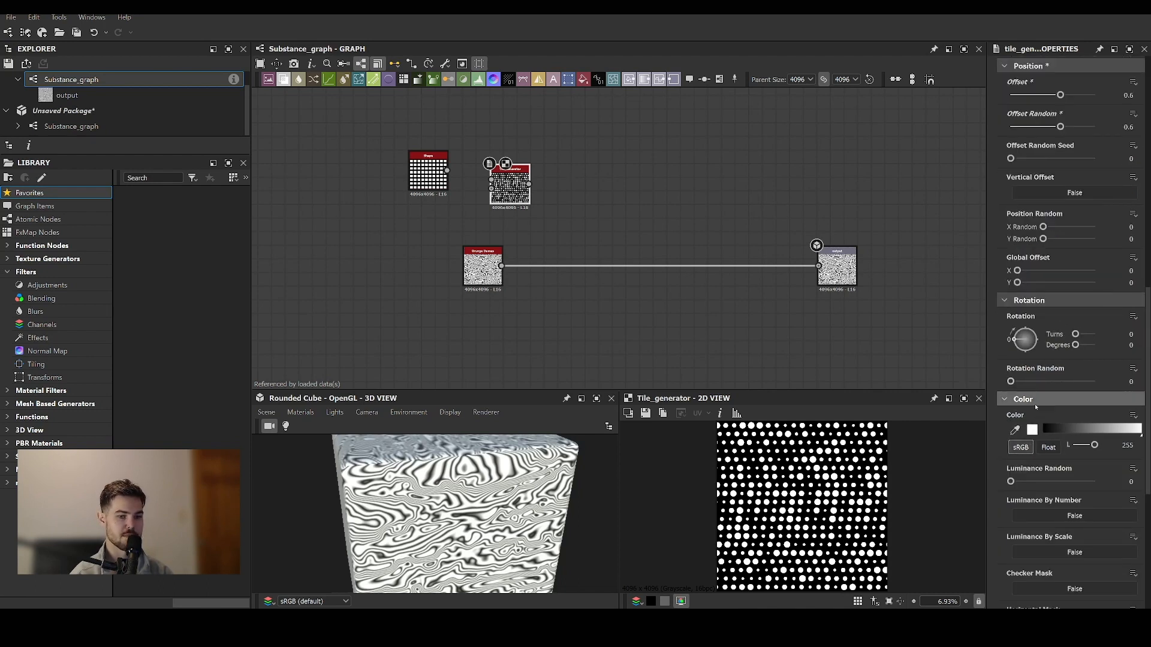
pyautogui.scroll(-3, 1058, 372)
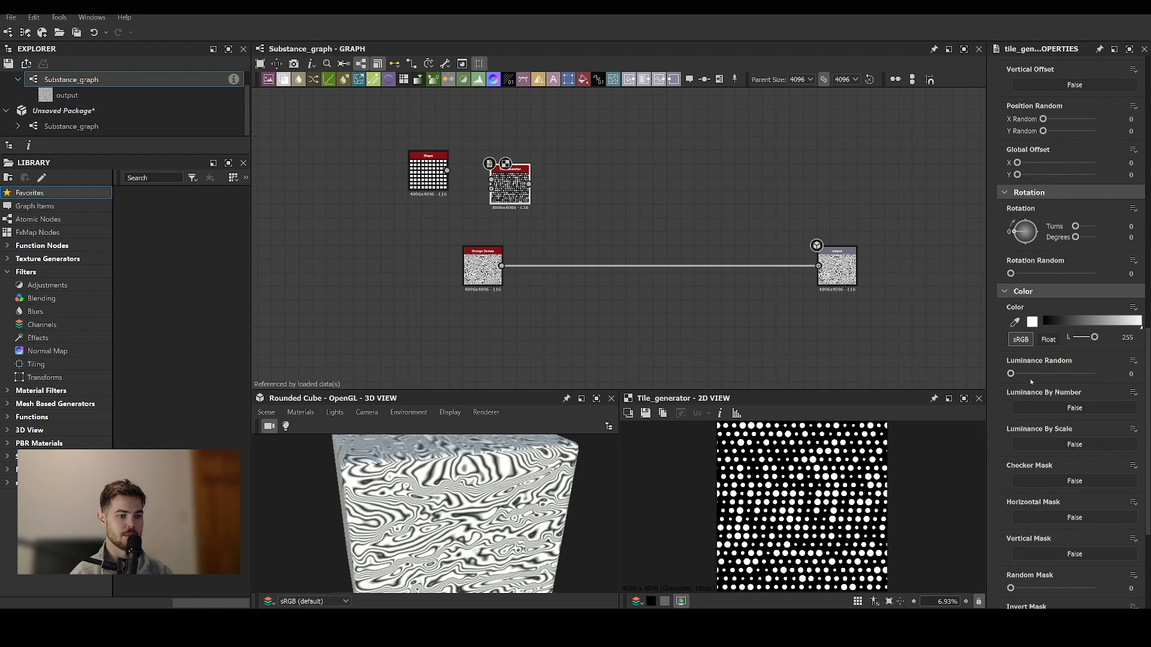
pyautogui.moveTo(1011, 373); pyautogui.dragTo(1095, 374)
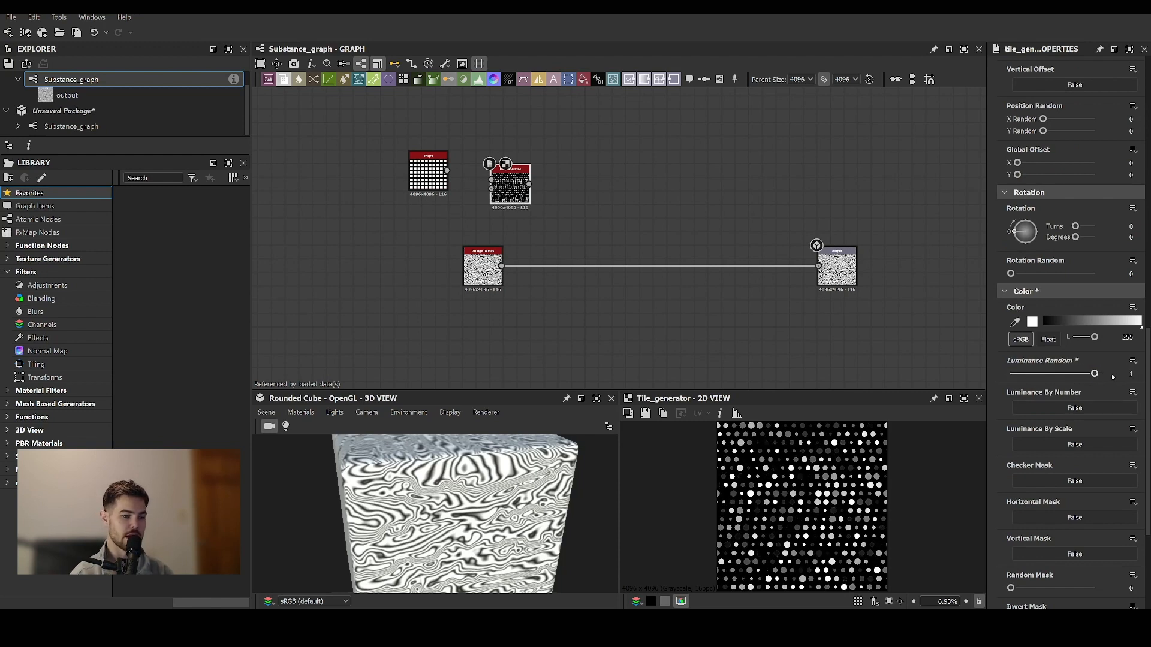
pyautogui.scroll(-3, 1095, 374)
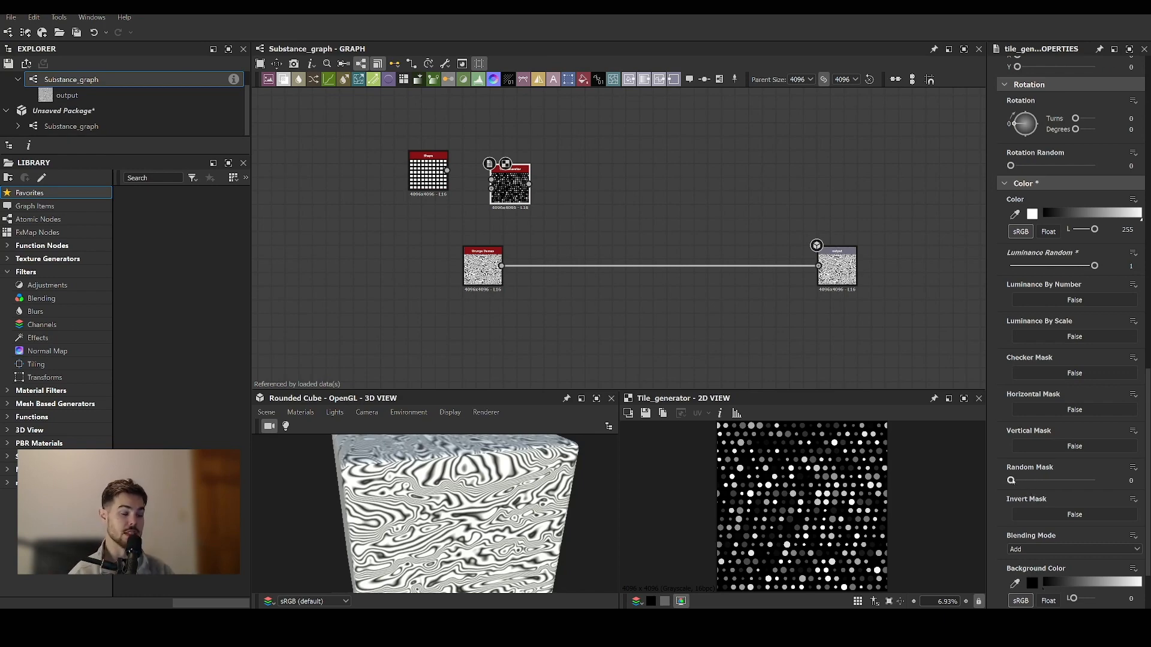
pyautogui.moveTo(1011, 480); pyautogui.dragTo(1061, 489)
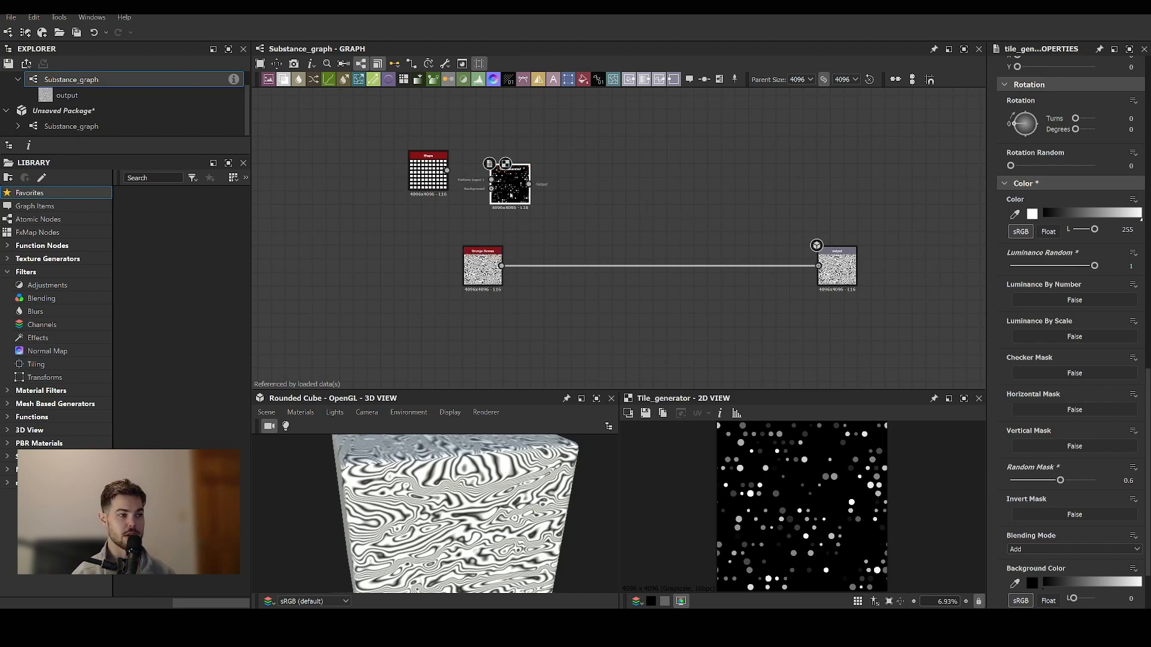
# Move the Shape and Tile Generator nodes further away from the output node, keeping the Tile Generator above Grunge Damas.
pyautogui.moveTo(510, 184); pyautogui.dragTo(496, 185)
pyautogui.click(427, 157)
pyautogui.moveTo(427, 157); pyautogui.dragTo(379, 145)
pyautogui.moveTo(496, 180); pyautogui.dragTo(476, 180)
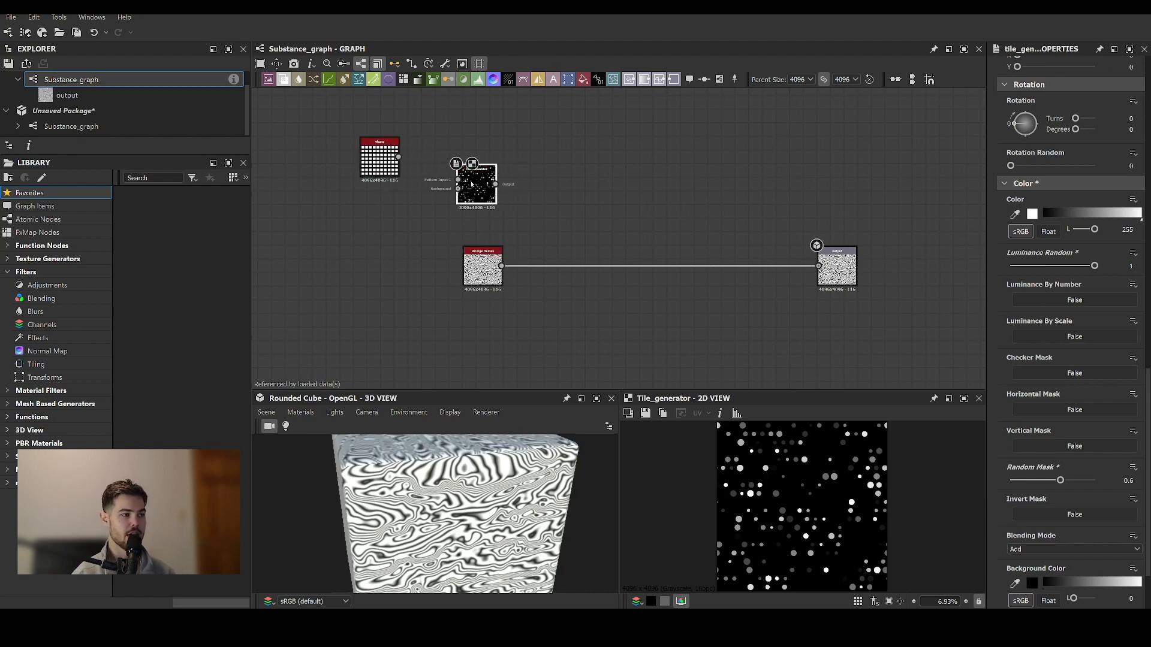
# Add a Blend node to the graph between the Tile Generator and the output node.
pyautogui.click(653, 189)
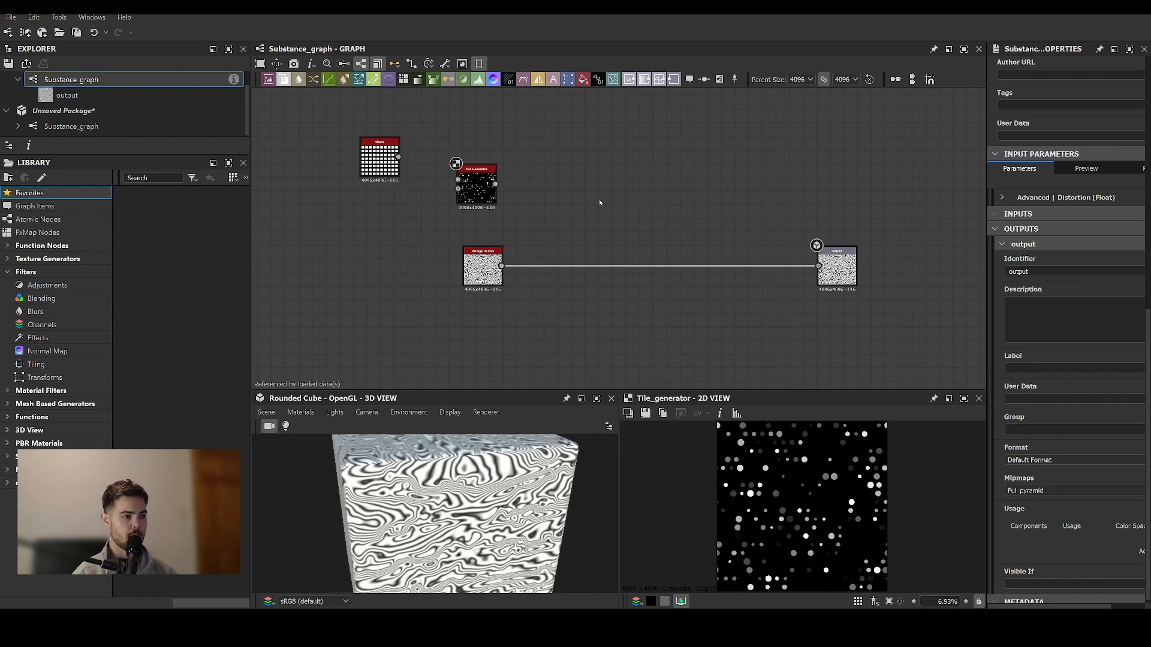
pyautogui.press('space')
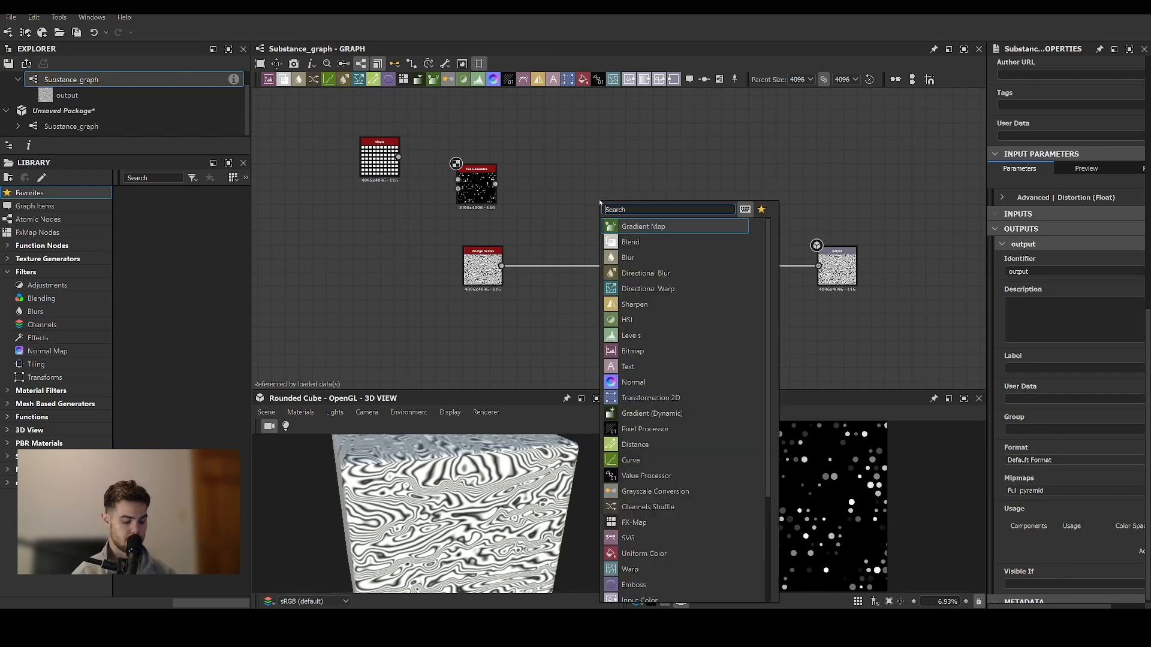
pyautogui.click(644, 242)
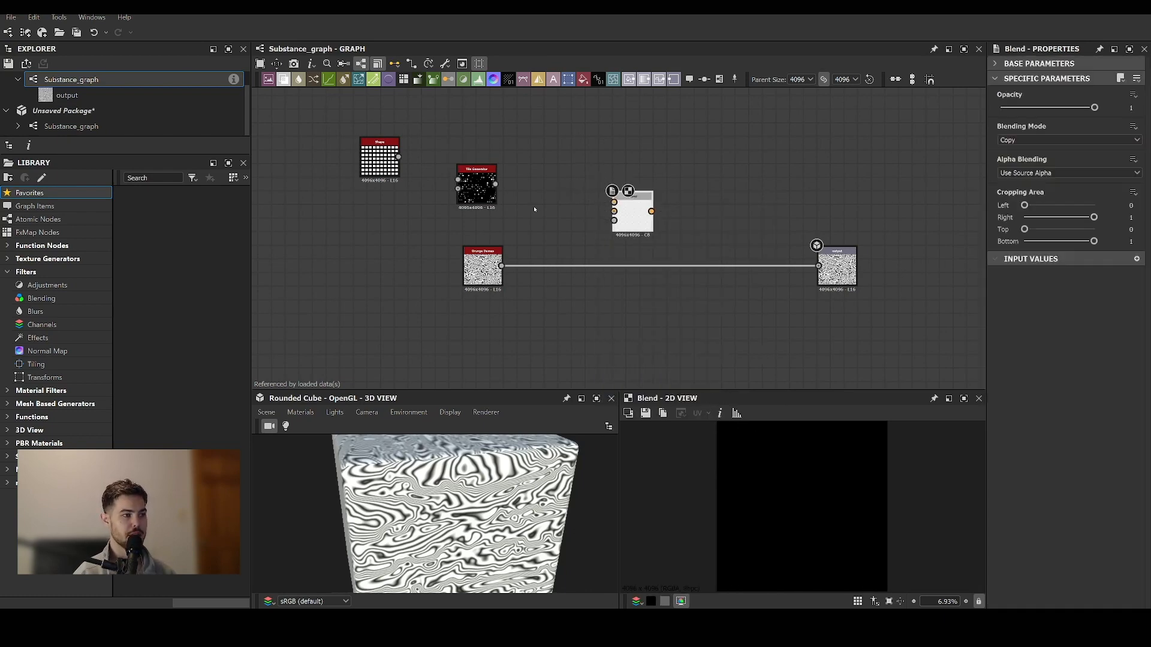
# Wire Grunge Damas into the Blend's foreground, Tile Generator into its background and Blend into the output node, placing Blend between them.
pyautogui.moveTo(502, 265); pyautogui.dragTo(614, 202)
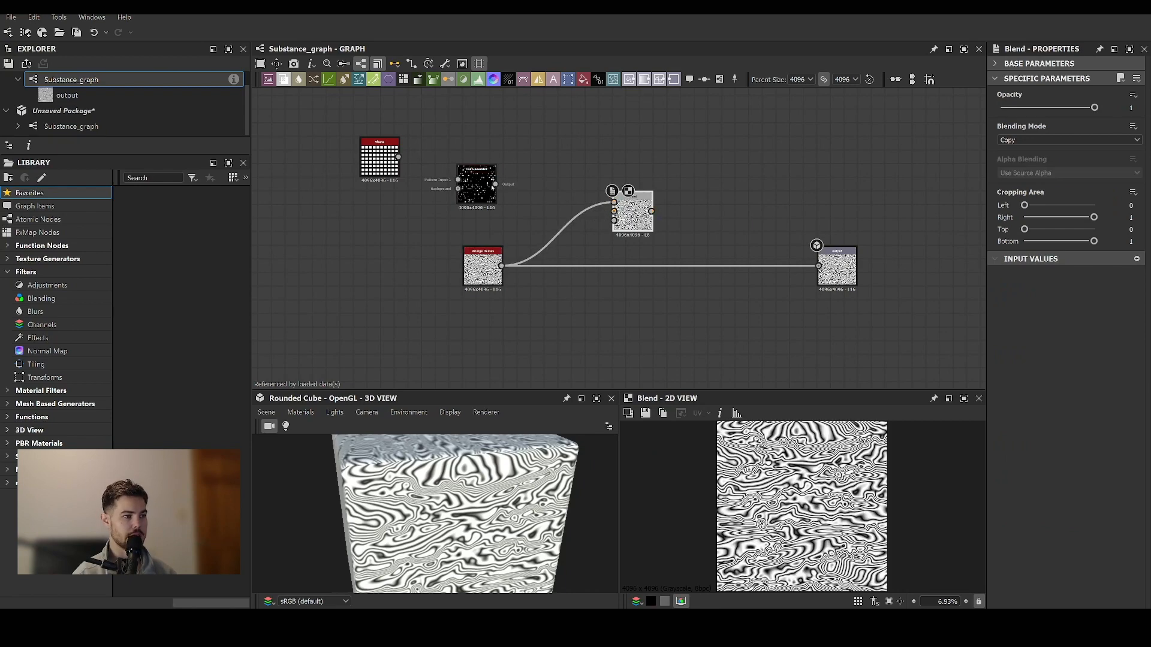
pyautogui.moveTo(492, 187); pyautogui.dragTo(817, 249)
pyautogui.press('Escape')
pyautogui.moveTo(652, 211); pyautogui.dragTo(819, 265)
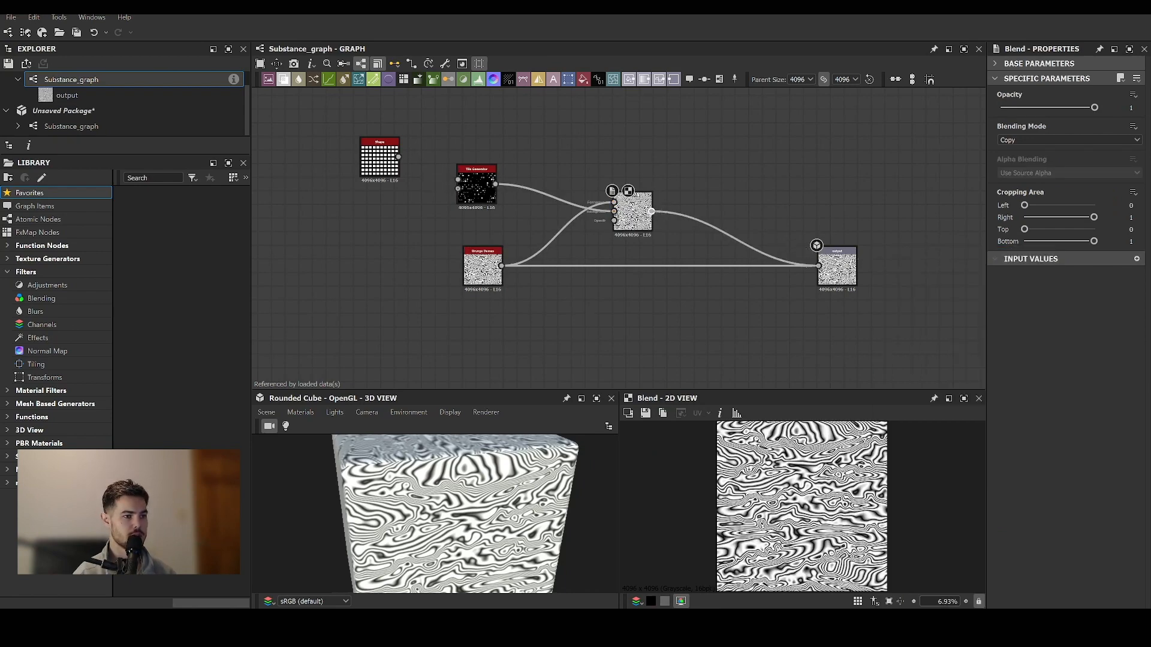
pyautogui.moveTo(633, 216); pyautogui.dragTo(660, 256)
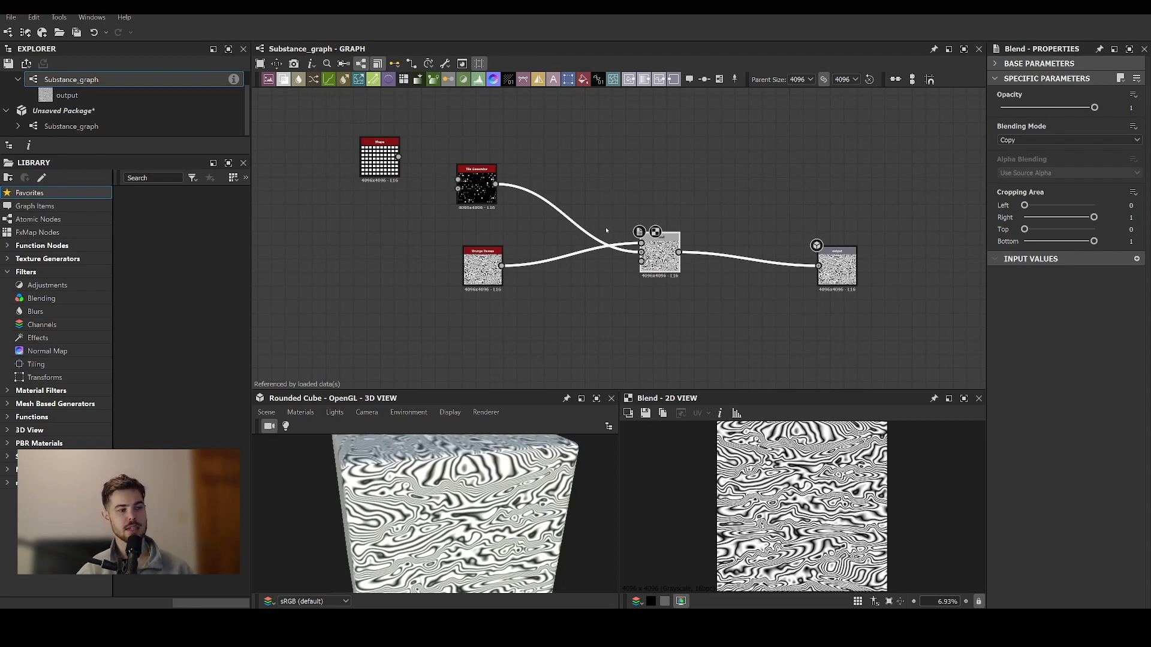
# Shift the Tile Generator and Grunge Damas nodes slightly lower in the graph, keeping Tile Generator above Grunge Damas.
pyautogui.moveTo(470, 178); pyautogui.dragTo(482, 182)
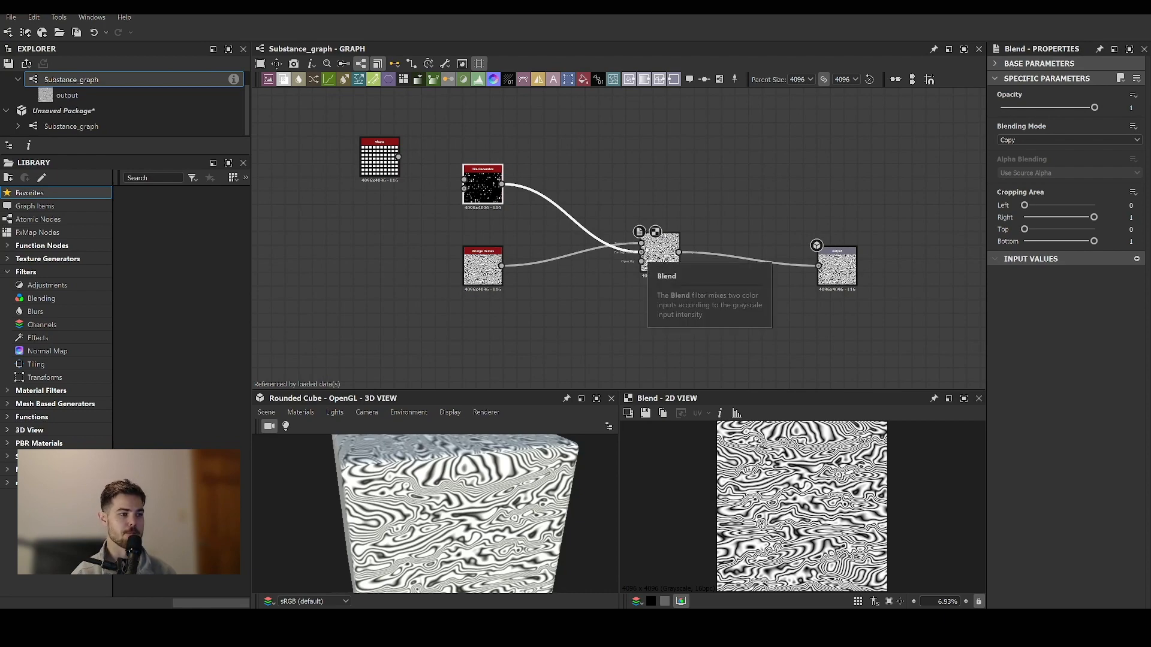
pyautogui.moveTo(482, 186); pyautogui.dragTo(483, 204)
pyautogui.moveTo(482, 267); pyautogui.dragTo(475, 281)
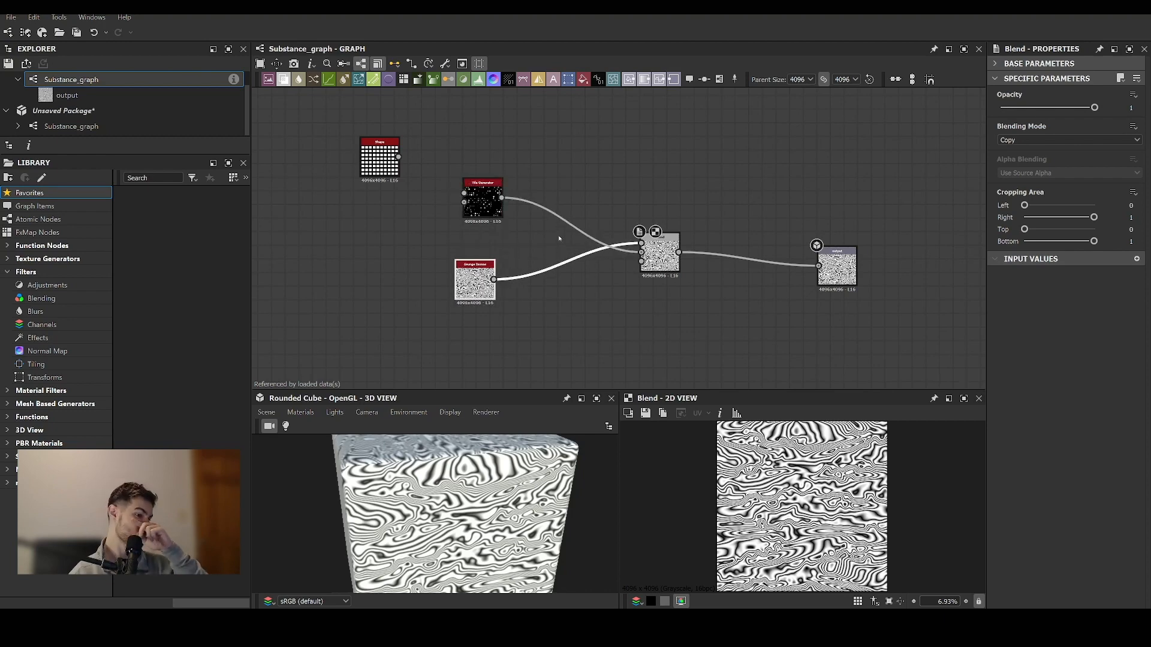
# Set the Blend node's blending mode to Add (Linear Dodge) and inspect the result in the 2D view.
pyautogui.click(660, 249)
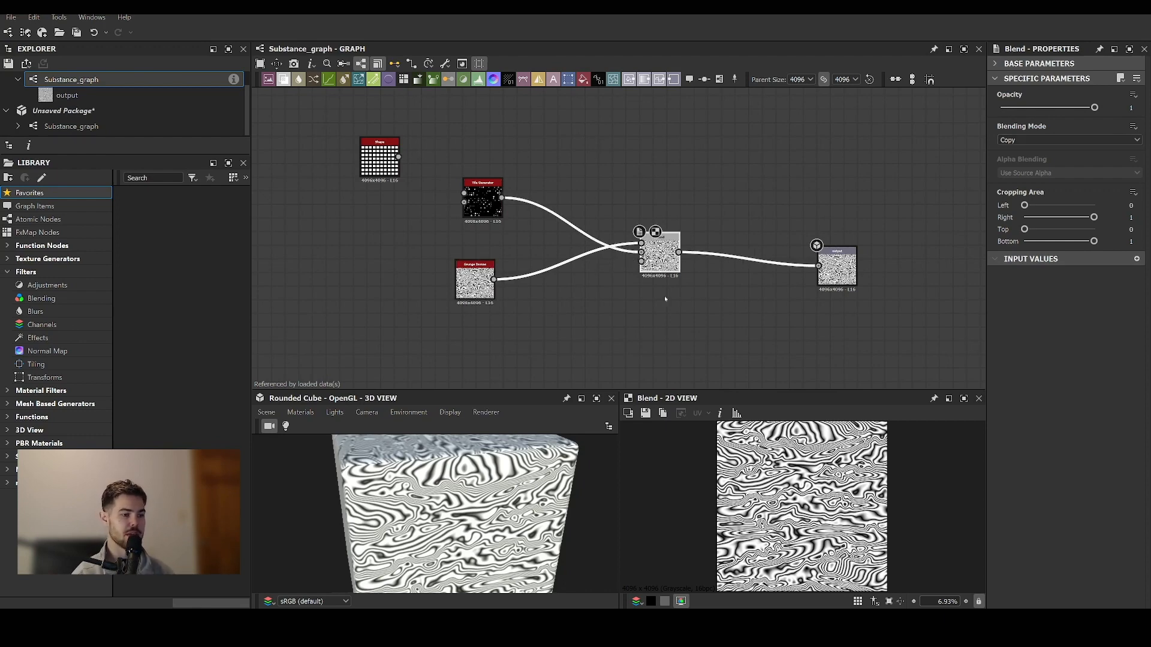
pyautogui.scroll(4, 666, 287)
pyautogui.scroll(-1, 671, 294)
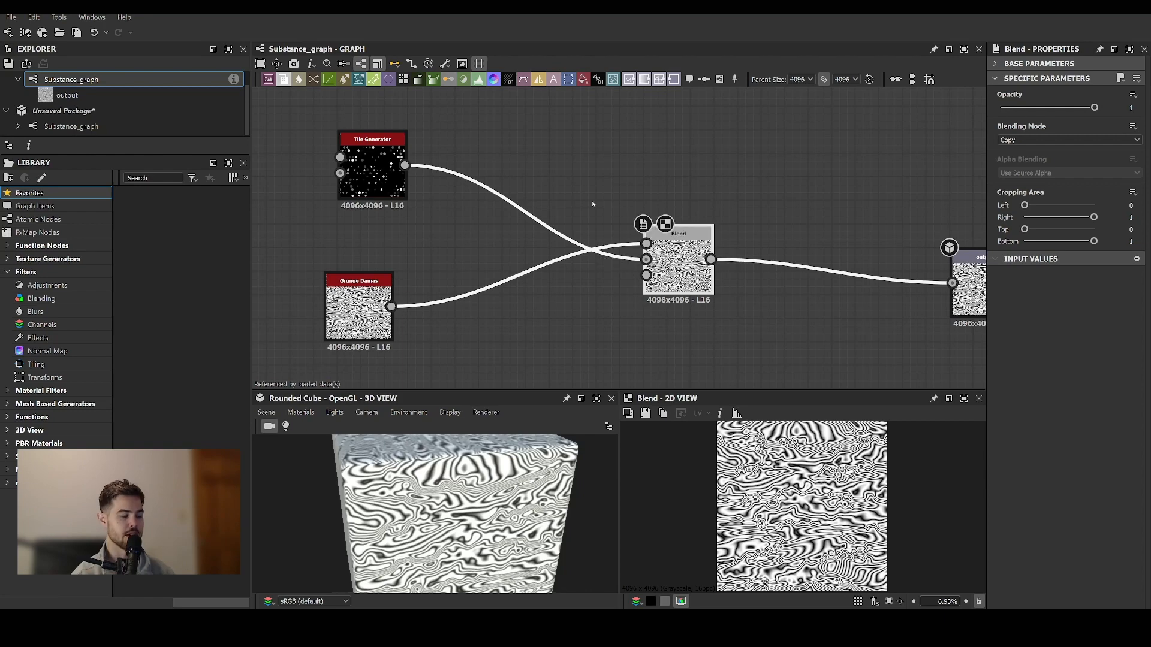
pyautogui.click(1008, 142)
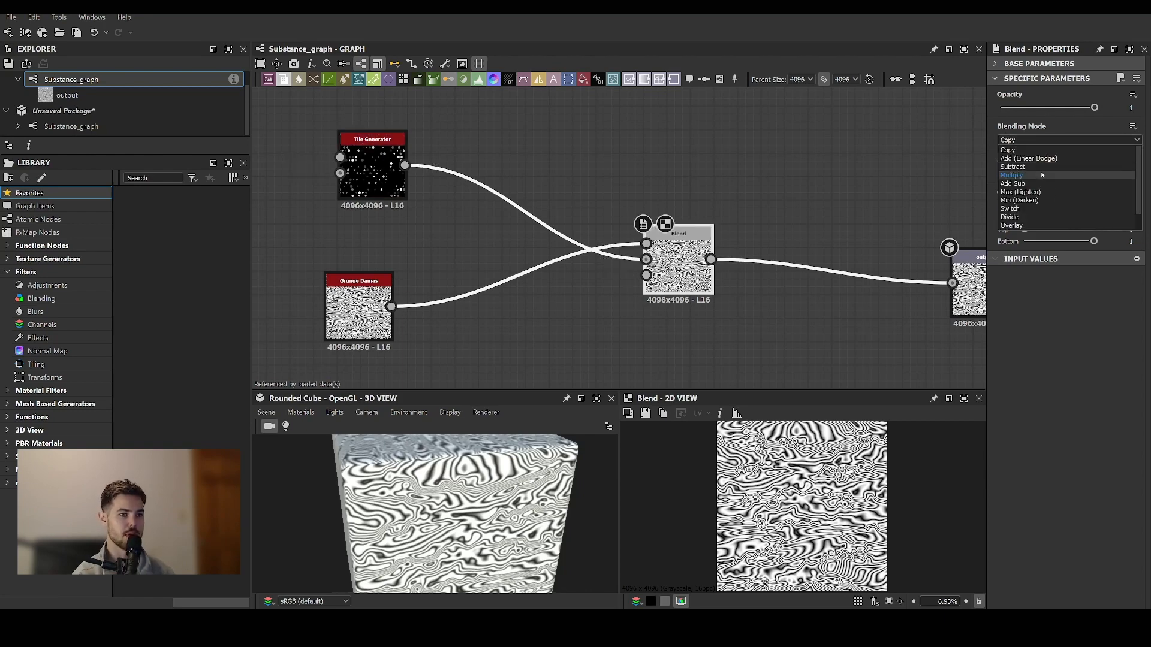
pyautogui.click(1026, 161)
pyautogui.scroll(4, 787, 483)
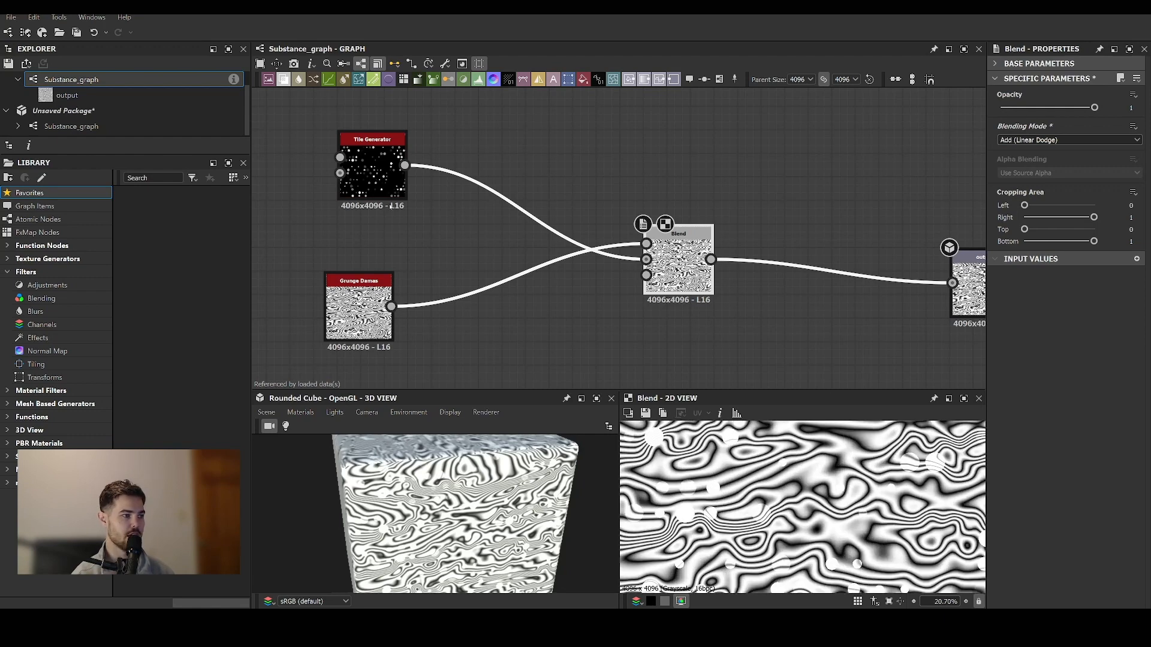
pyautogui.scroll(-3, 802, 507)
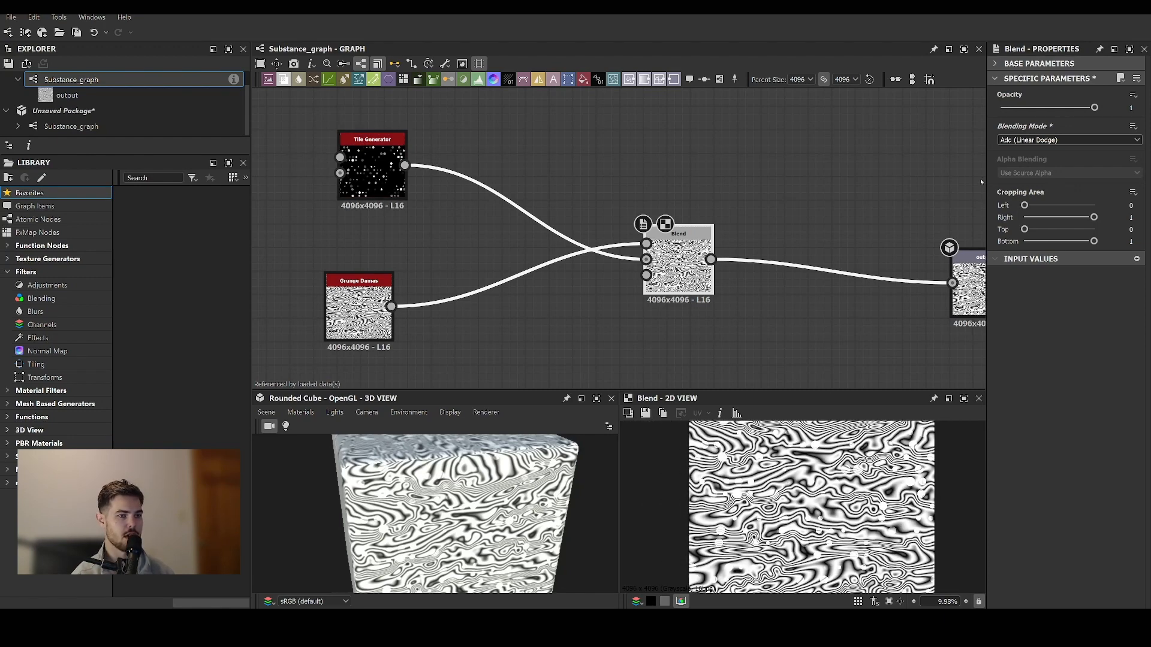
# Set the Blend node's blending mode to Subtract and look closely at its 2D preview.
pyautogui.click(1031, 142)
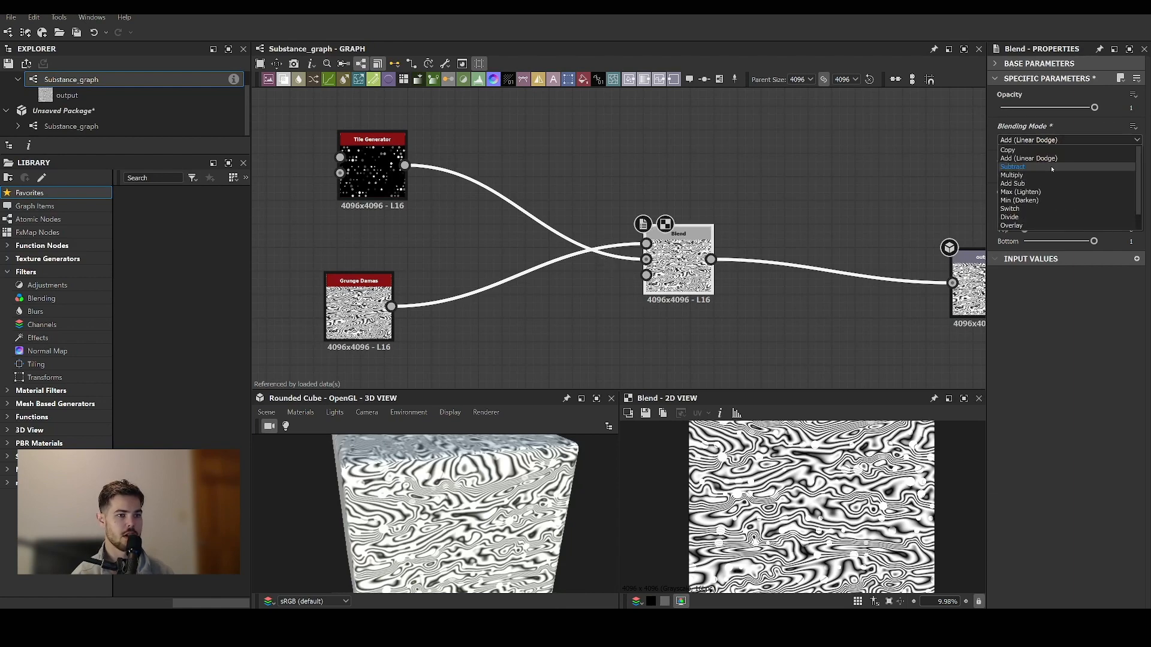
pyautogui.click(1034, 166)
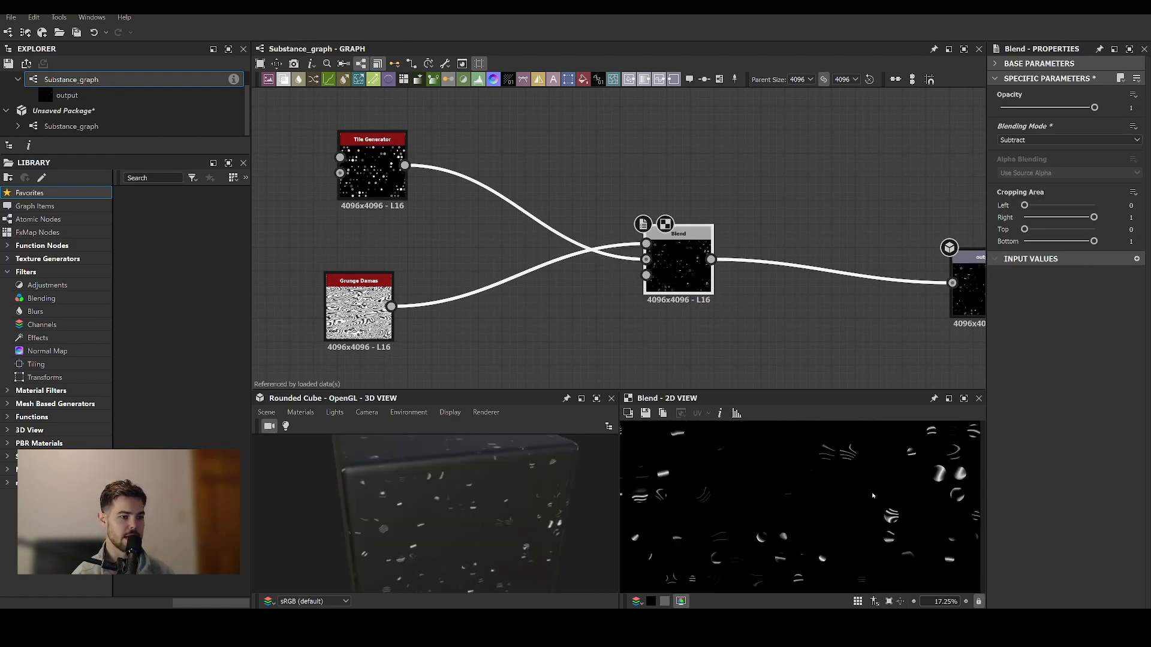
pyautogui.scroll(2, 857, 494)
pyautogui.scroll(1, 856, 496)
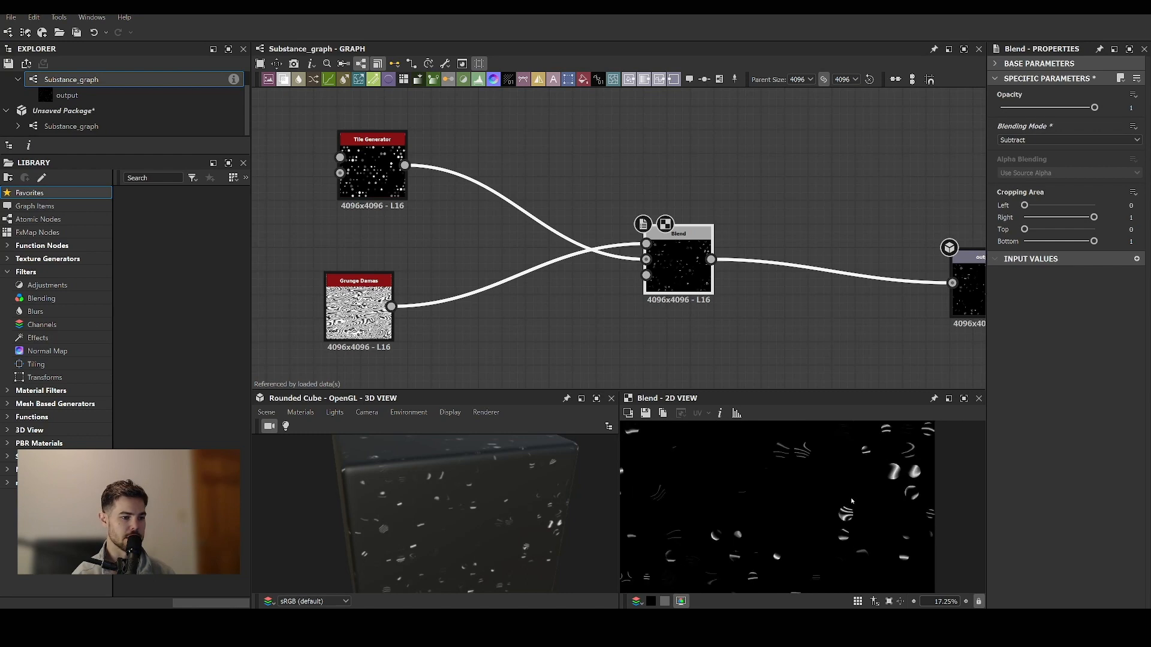
# Examine how the Grunge Damas pattern cuts into the Tile Generator discs across the whole subtracted Blend texture.
pyautogui.moveTo(869, 498); pyautogui.dragTo(839, 503, button='middle')
pyautogui.scroll(-4, 779, 491)
pyautogui.scroll(4, 779, 479)
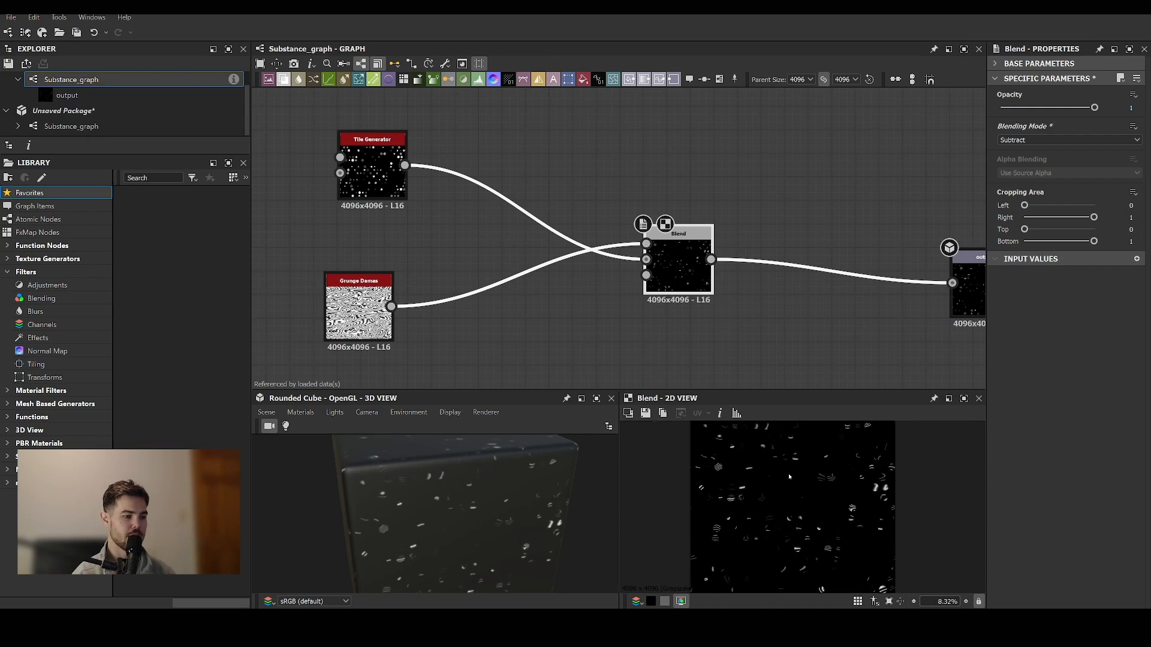
pyautogui.moveTo(791, 472); pyautogui.dragTo(820, 483, button='middle')
pyautogui.scroll(-3, 799, 518)
pyautogui.scroll(1, 799, 518)
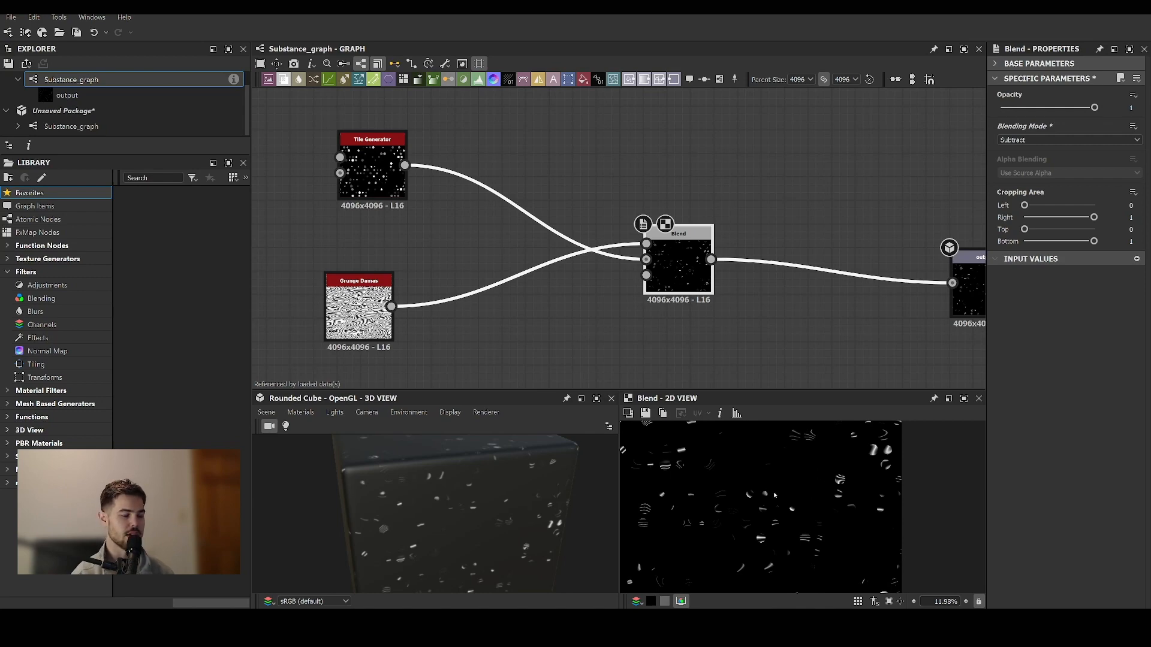
pyautogui.scroll(3, 809, 478)
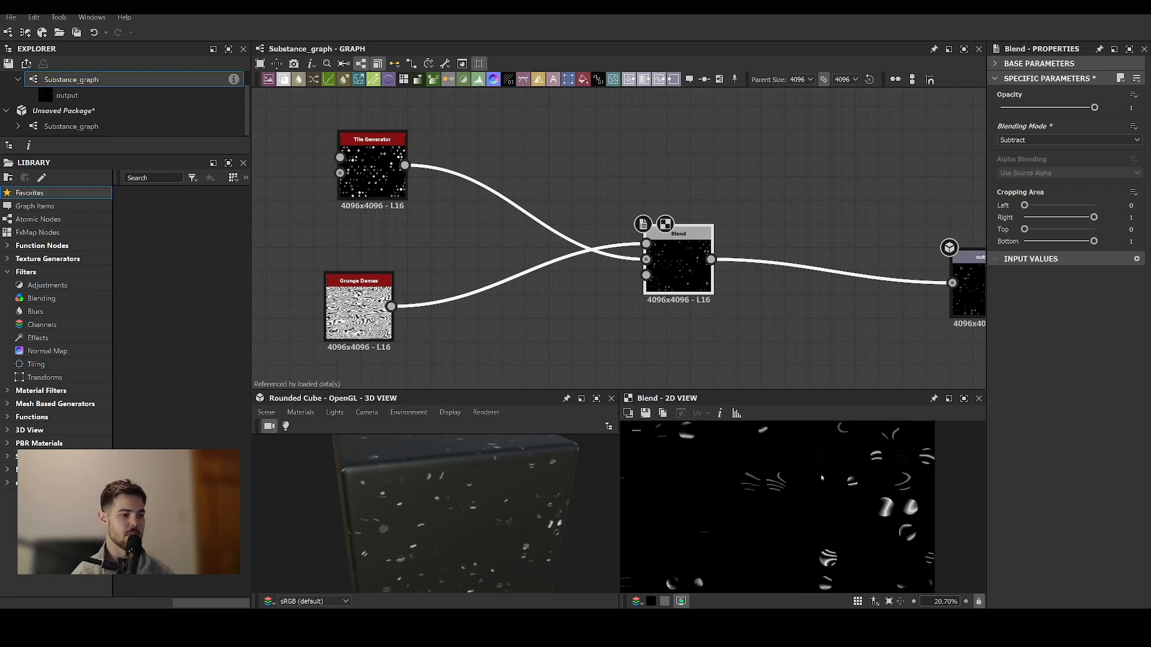
pyautogui.moveTo(822, 473); pyautogui.dragTo(935, 508, button='middle')
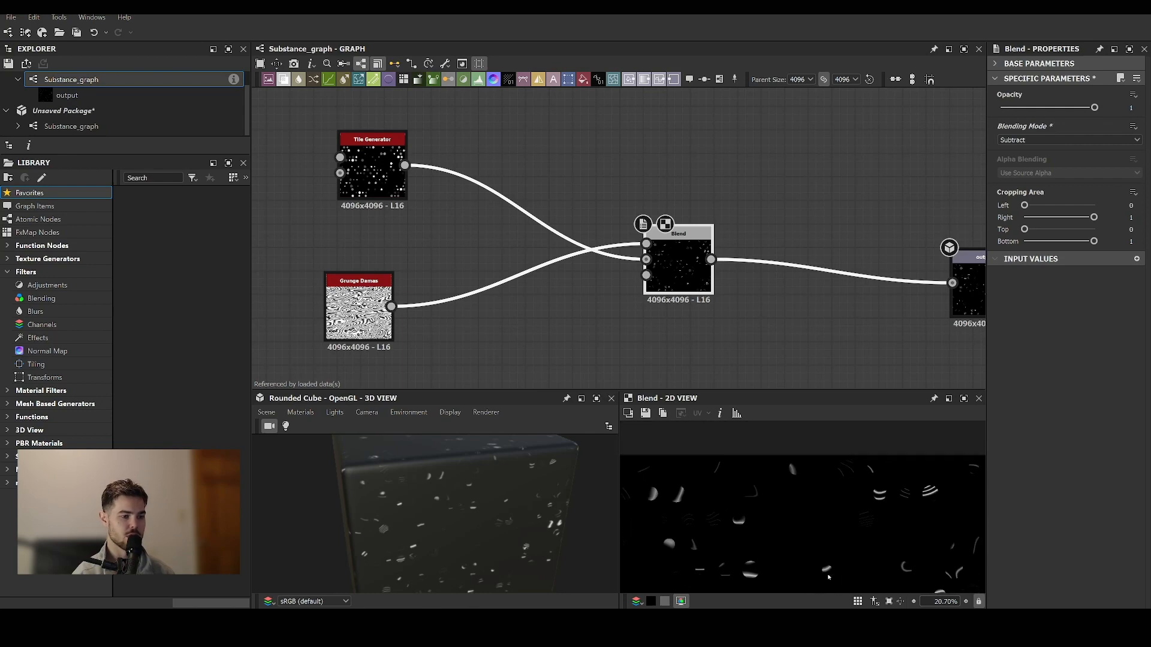
pyautogui.moveTo(781, 430); pyautogui.dragTo(810, 382, button='middle')
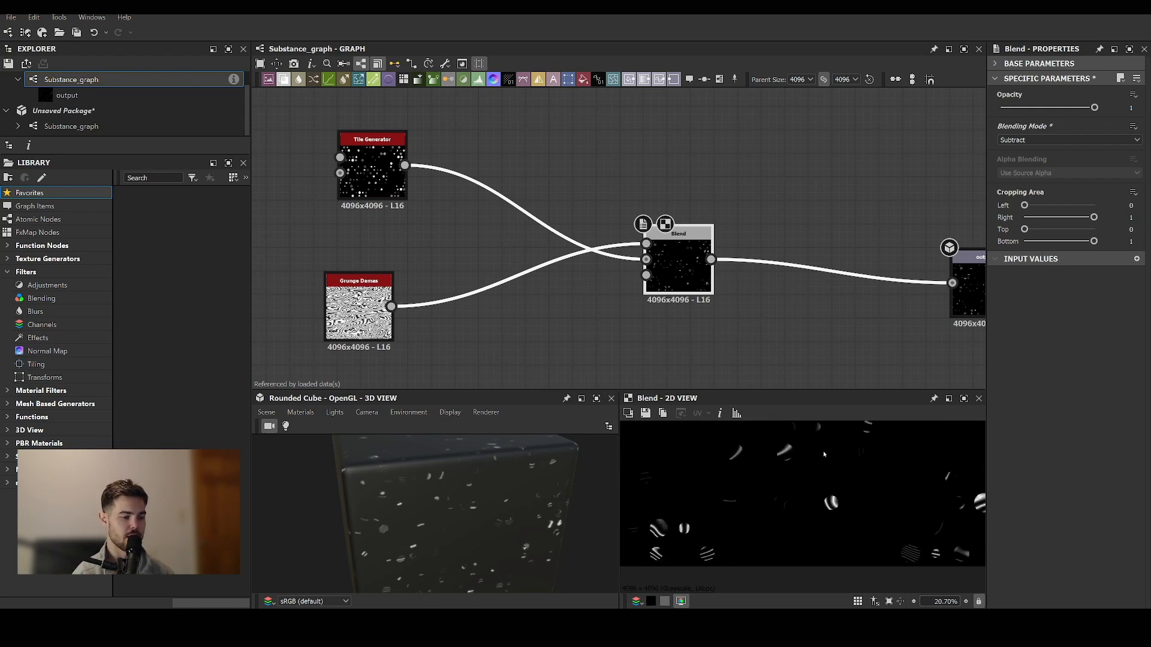
pyautogui.moveTo(823, 493); pyautogui.dragTo(771, 468, button='middle')
pyautogui.scroll(-2, 825, 479)
pyautogui.scroll(-1, 771, 468)
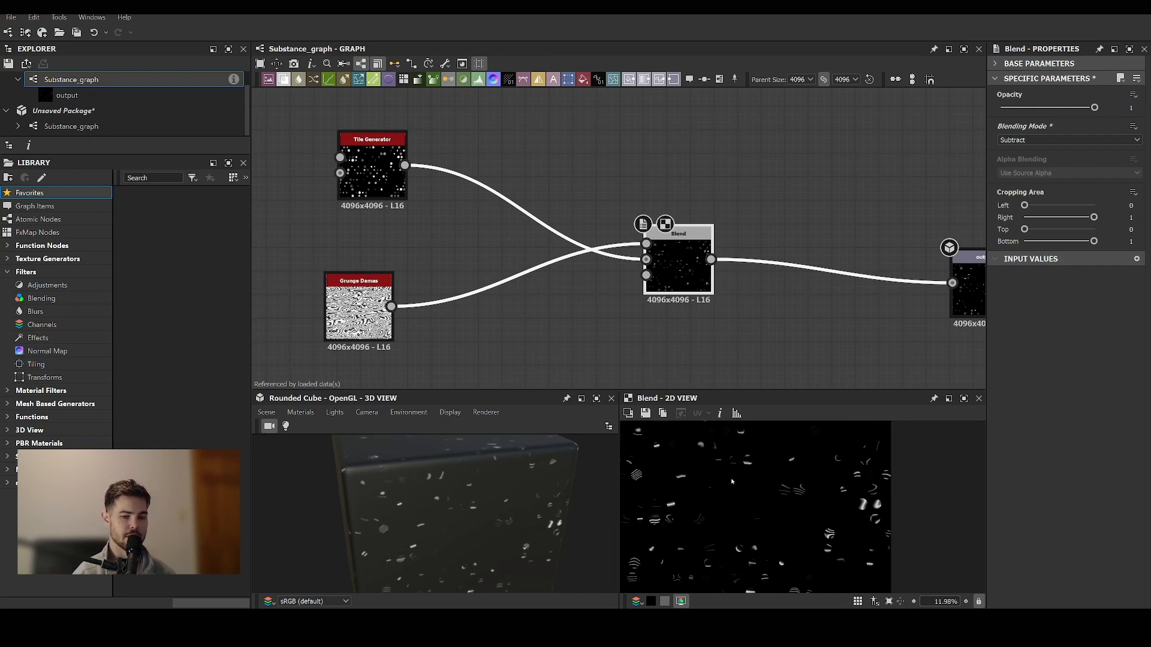
pyautogui.scroll(5, 635, 485)
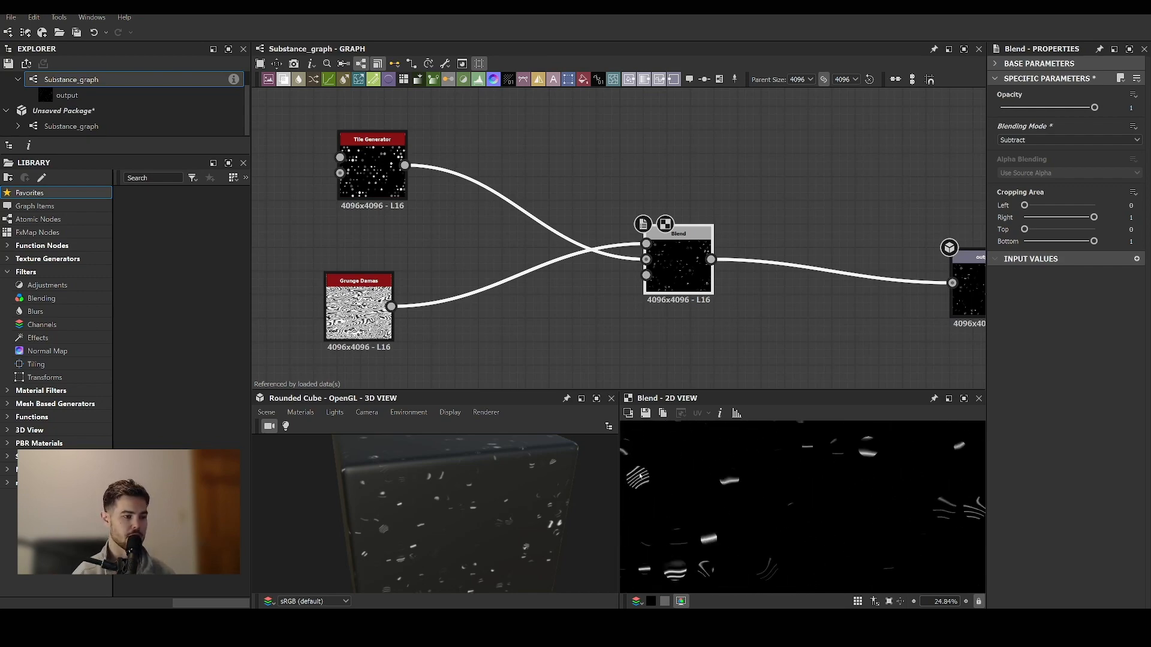
pyautogui.moveTo(635, 486); pyautogui.dragTo(672, 457, button='middle')
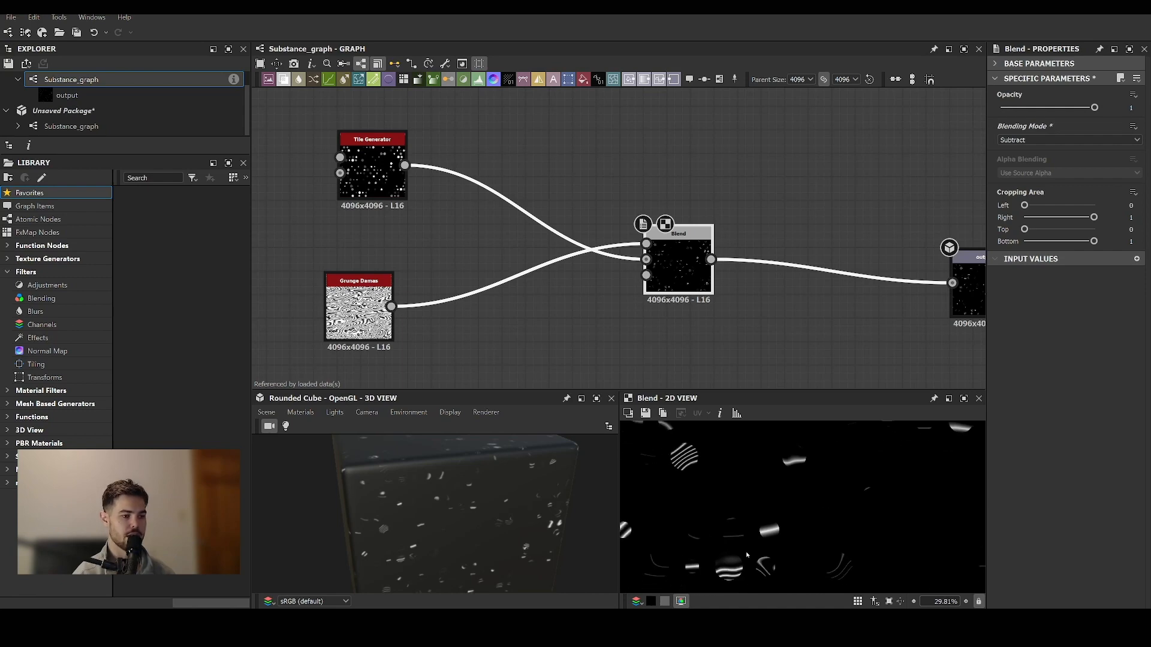
pyautogui.scroll(-9, 792, 544)
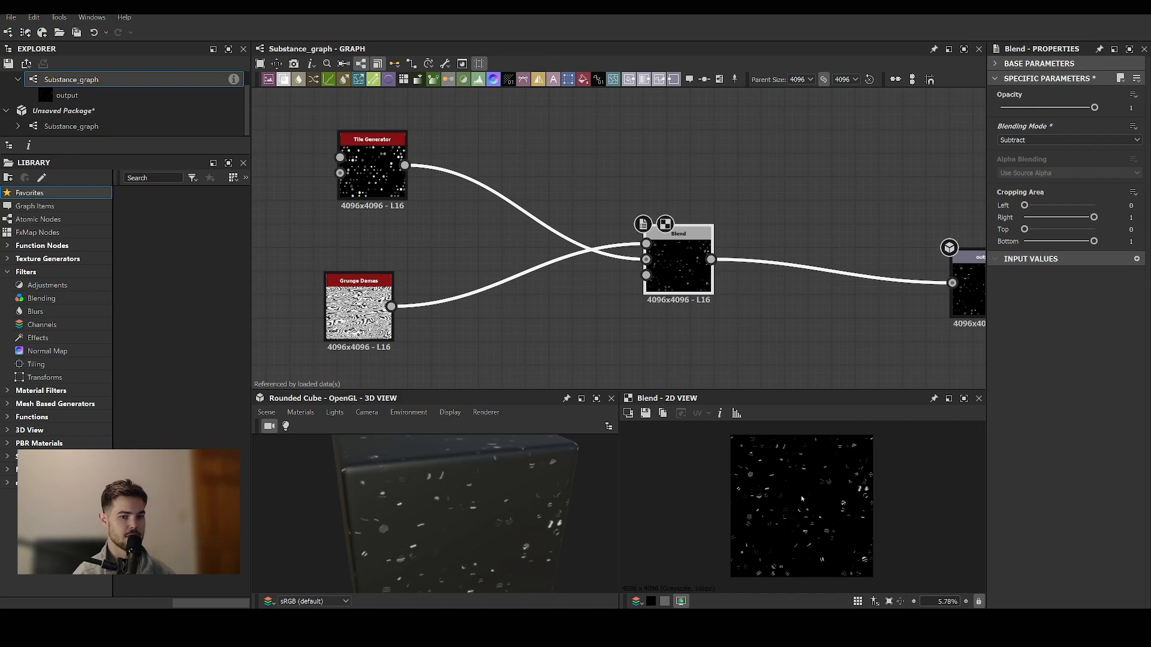
# Set the Grunge Damas node's Divisions to 28, try Waves at 3 and return Waves to 2.
pyautogui.moveTo(754, 315); pyautogui.dragTo(739, 284, button='middle')
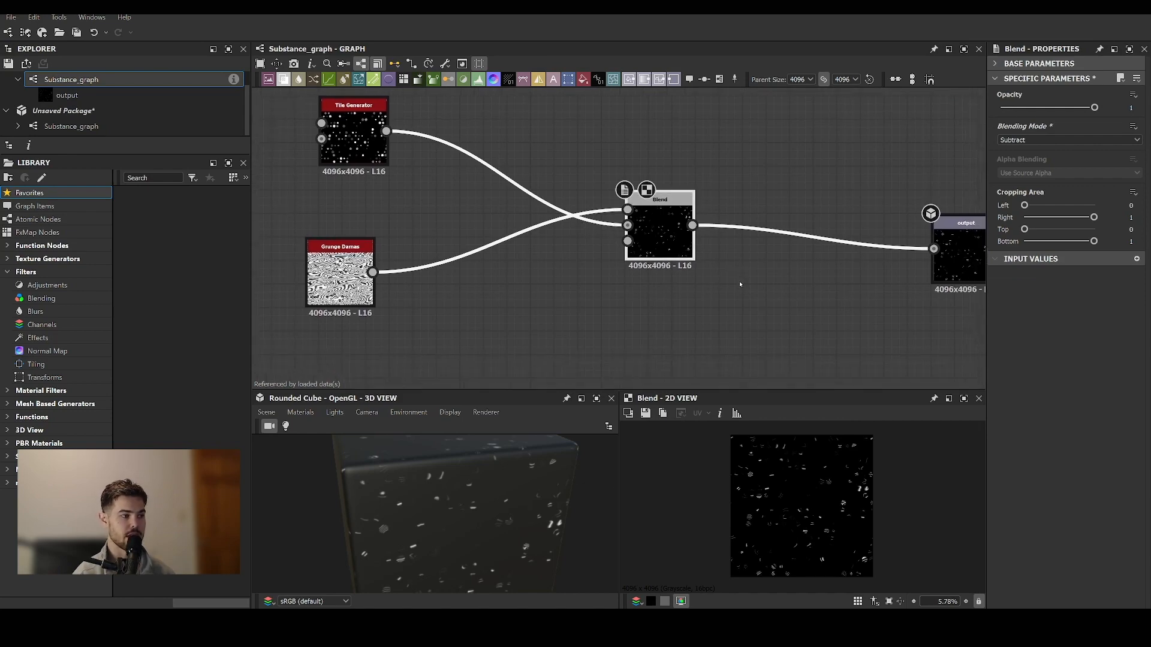
pyautogui.click(340, 273)
pyautogui.scroll(6, 808, 454)
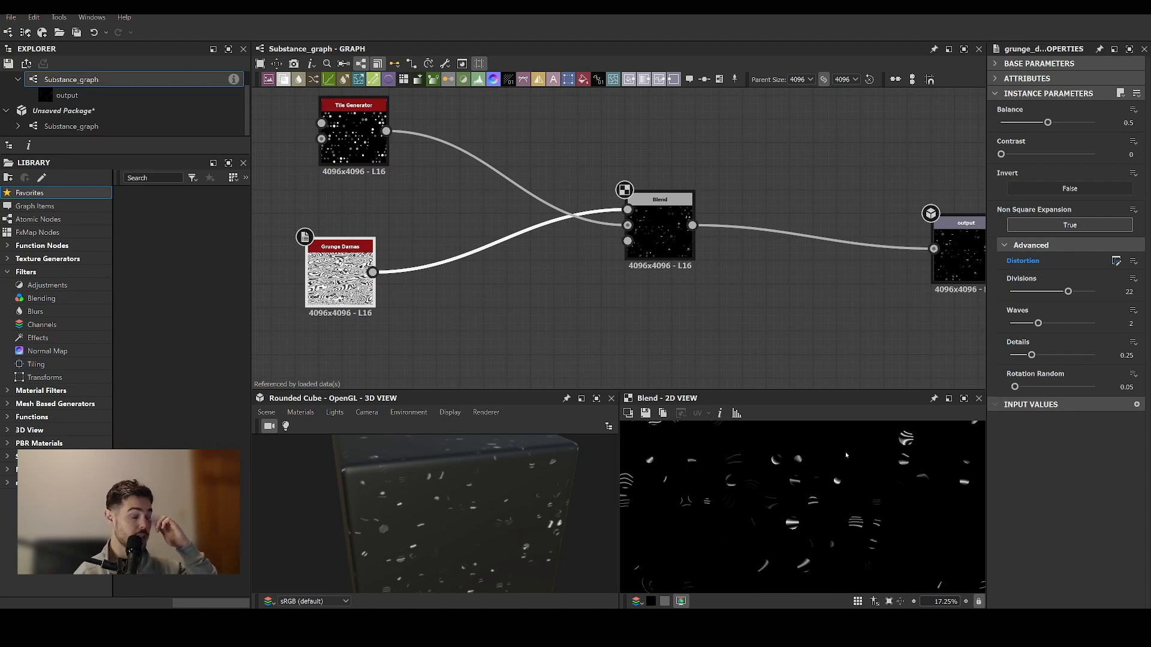
pyautogui.moveTo(1068, 292); pyautogui.dragTo(1083, 292)
pyautogui.click(1038, 323)
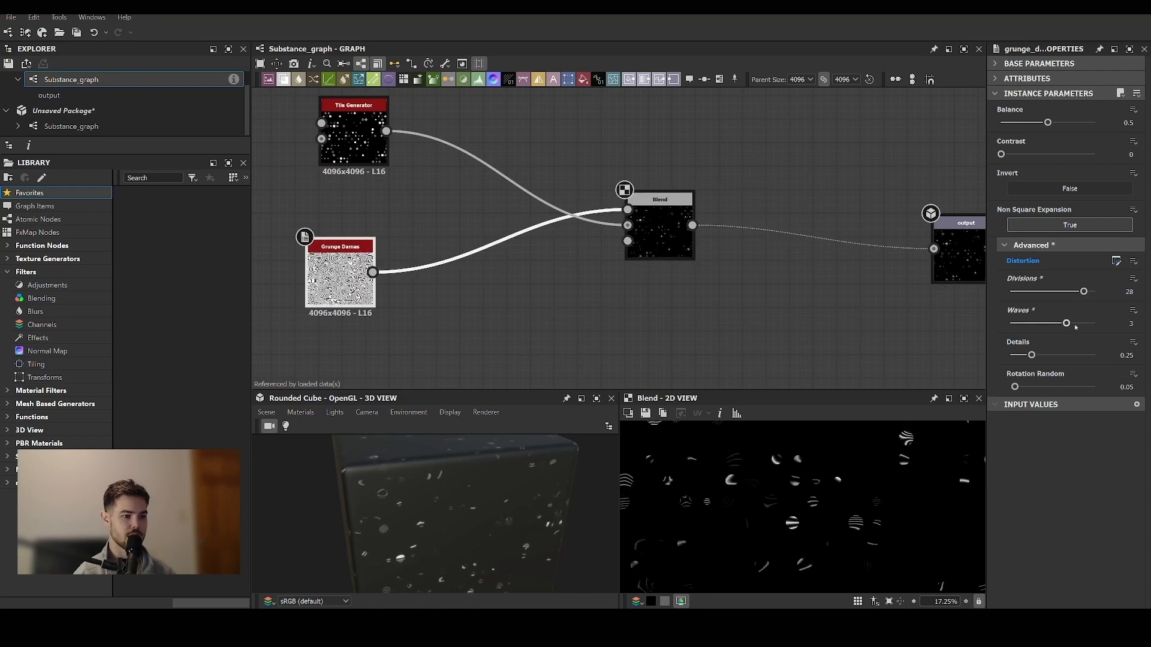
# Set the Tile Generator node's X Amount to 20.
pyautogui.click(354, 129)
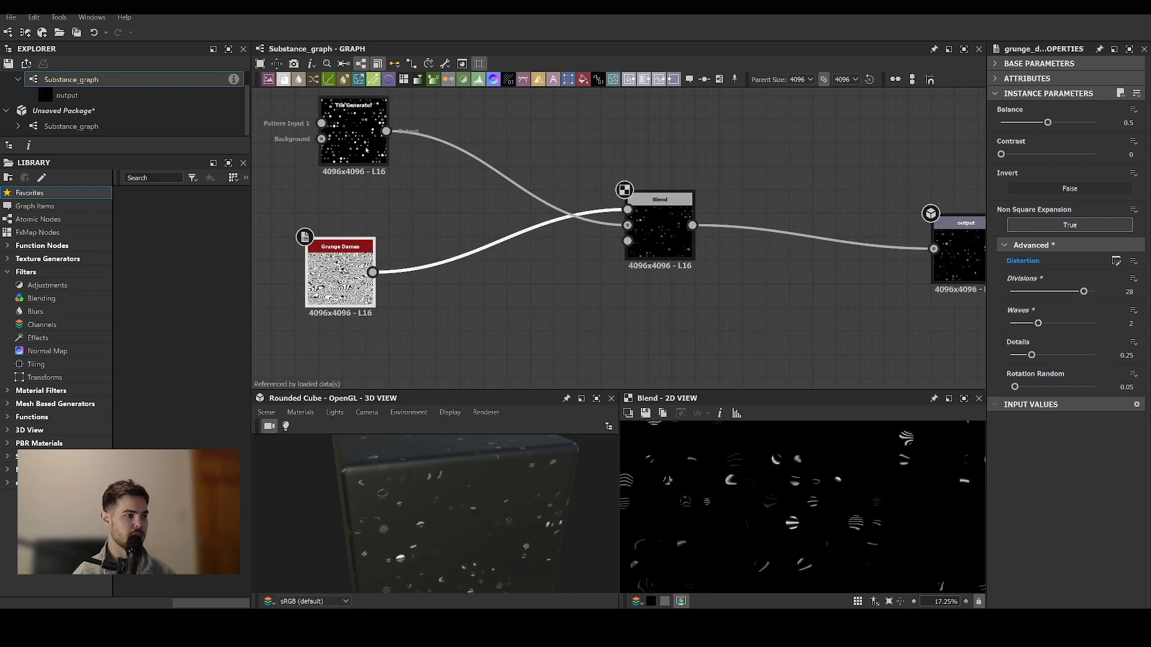
pyautogui.moveTo(1029, 123); pyautogui.dragTo(1030, 124)
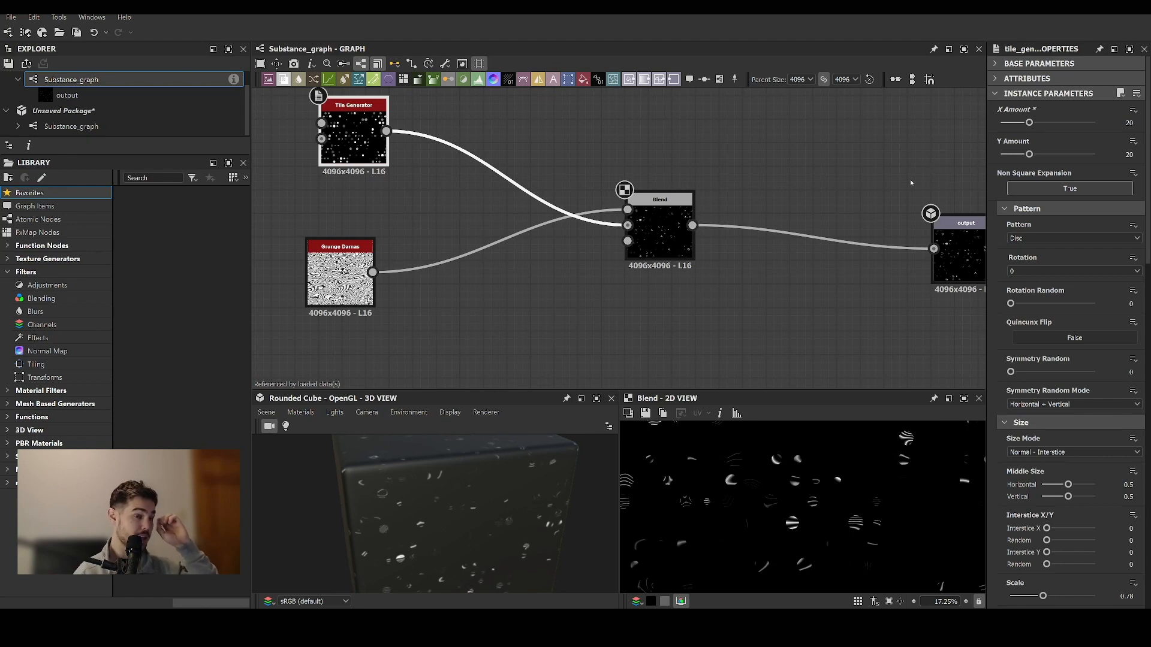
# Set the Blend node's blending mode to Multiply and inspect the patterned discs in the 2D view.
pyautogui.click(652, 200)
pyautogui.click(1067, 140)
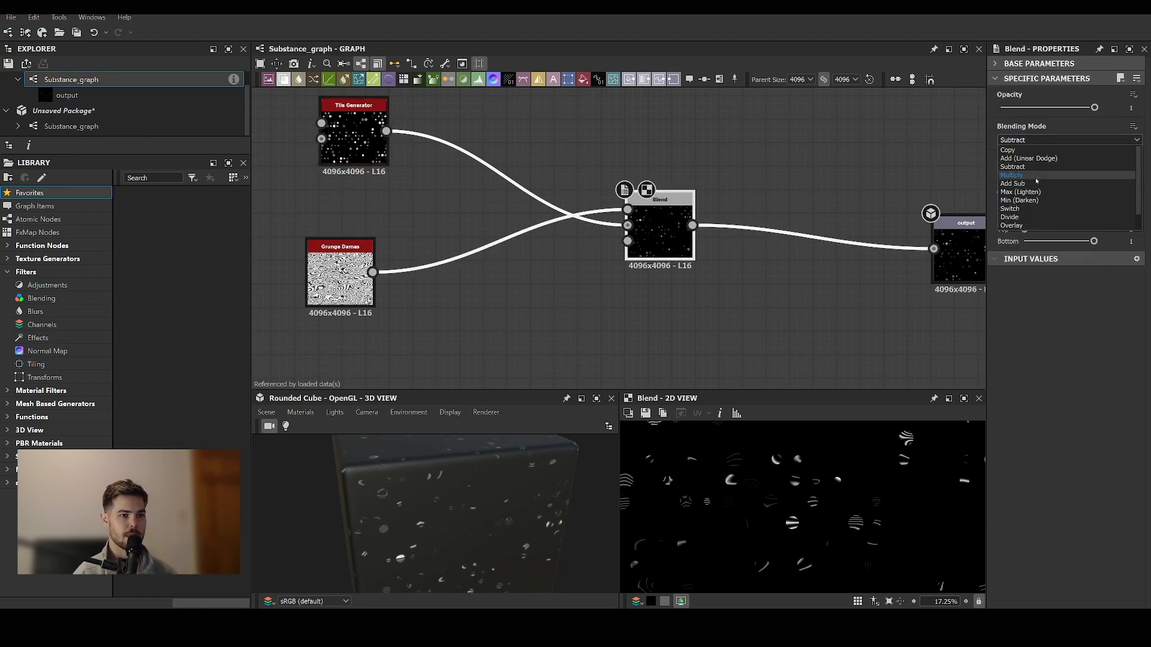
pyautogui.click(1025, 172)
pyautogui.scroll(-2, 808, 507)
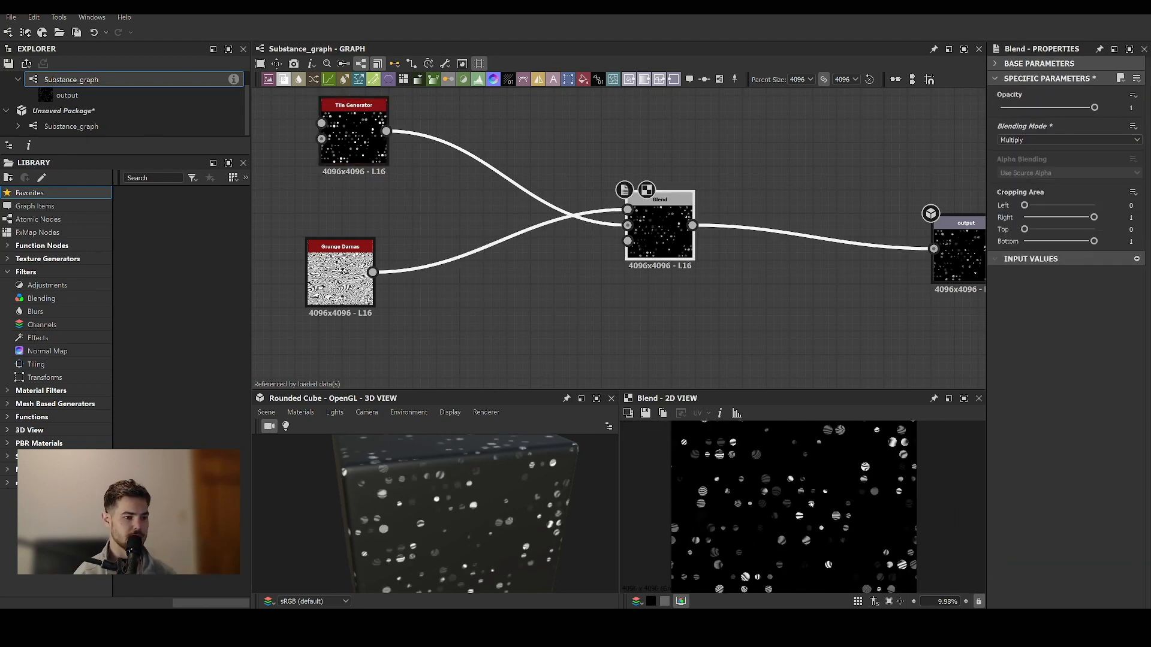
pyautogui.moveTo(803, 425); pyautogui.dragTo(821, 501, button='middle')
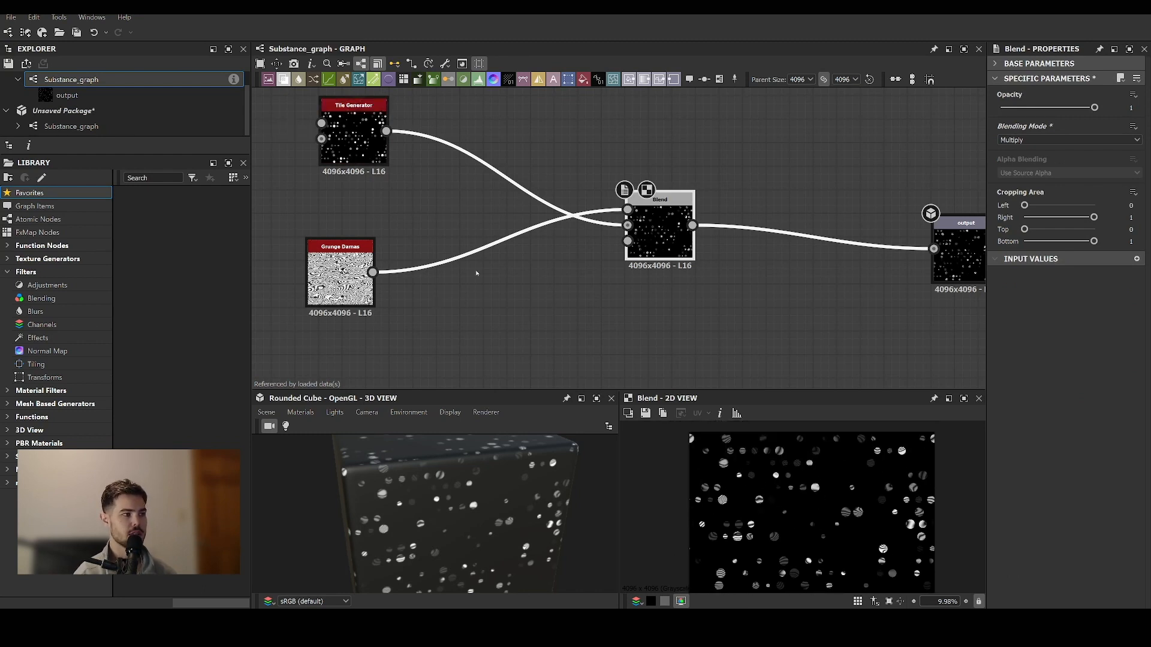
# Move the Tile Generator node slightly further away from the Blend node, above Grunge Damas.
pyautogui.moveTo(493, 226); pyautogui.dragTo(444, 309, button='middle')
pyautogui.scroll(-2, 483, 249)
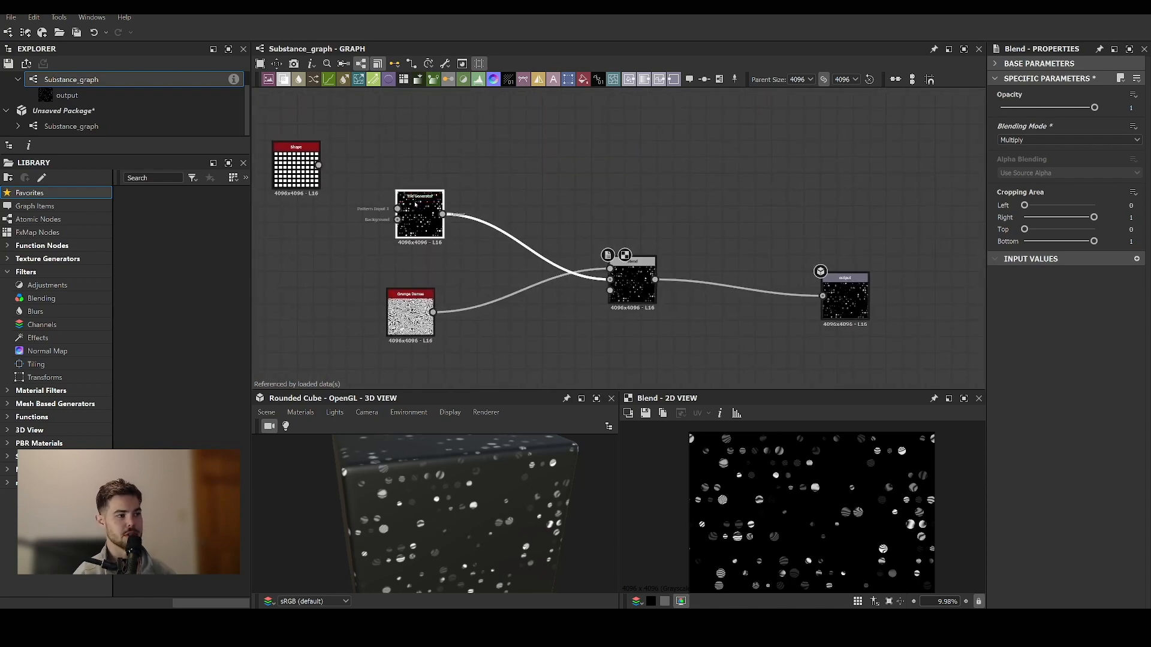
pyautogui.moveTo(415, 204); pyautogui.dragTo(398, 205)
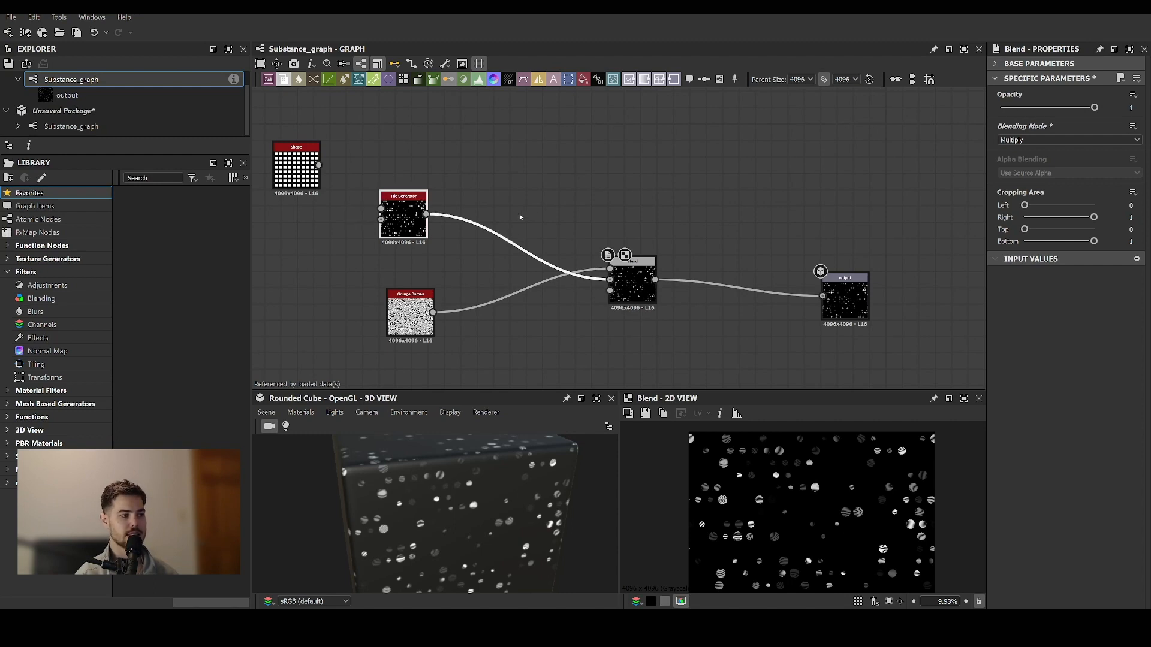
# Search the node list for "noi" and add a Gaussian Noise node above the Tile Generator and Blend connection.
pyautogui.click(499, 149)
pyautogui.press('space')
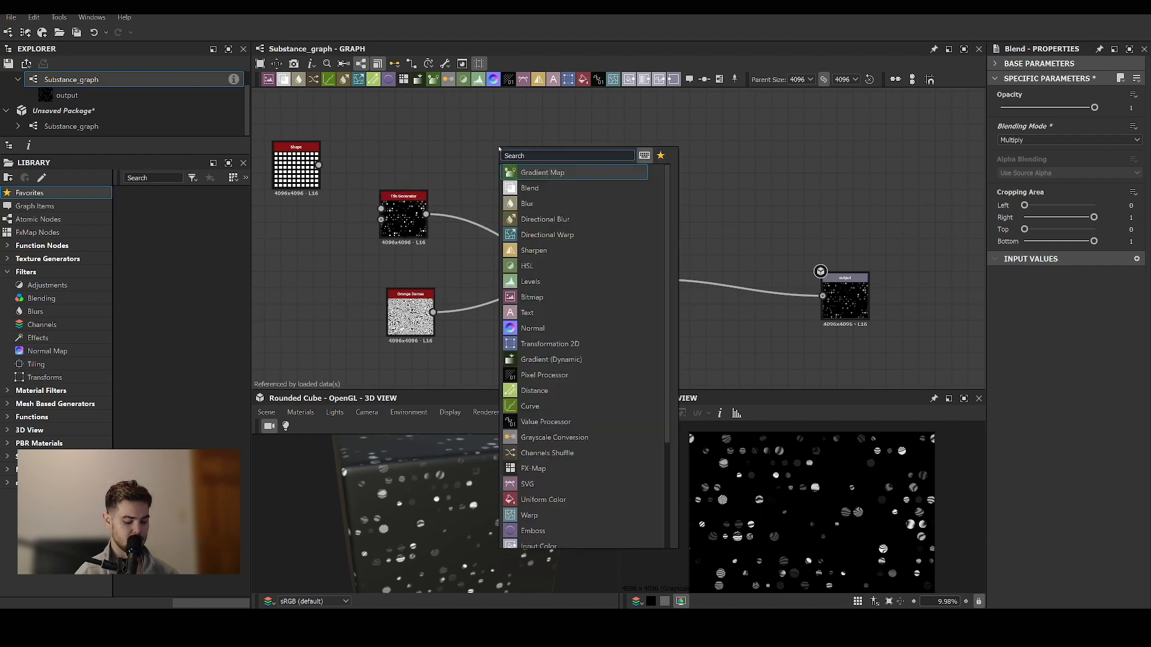
pyautogui.write('noi')
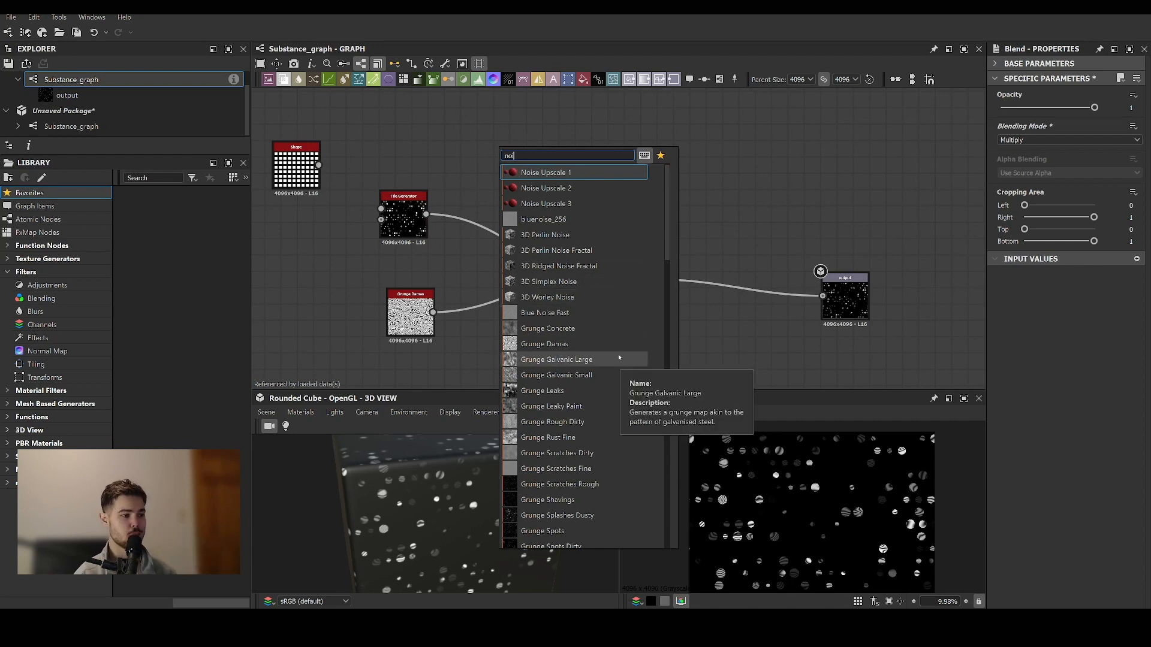
pyautogui.scroll(-2, 668, 260)
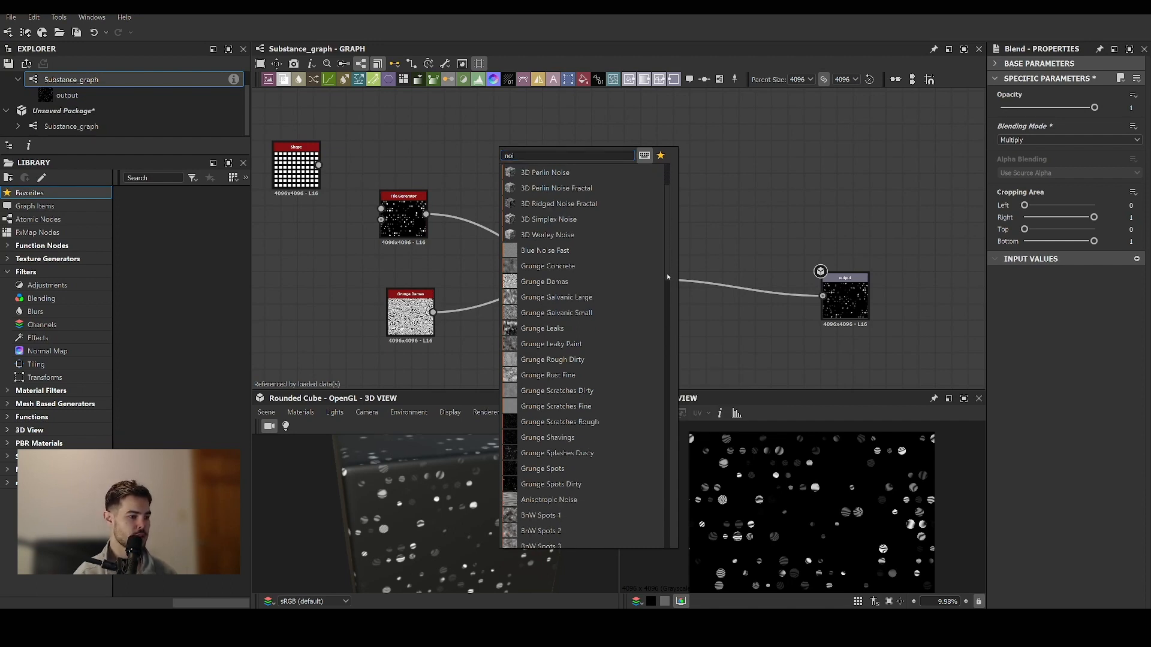
pyautogui.scroll(-10, 668, 277)
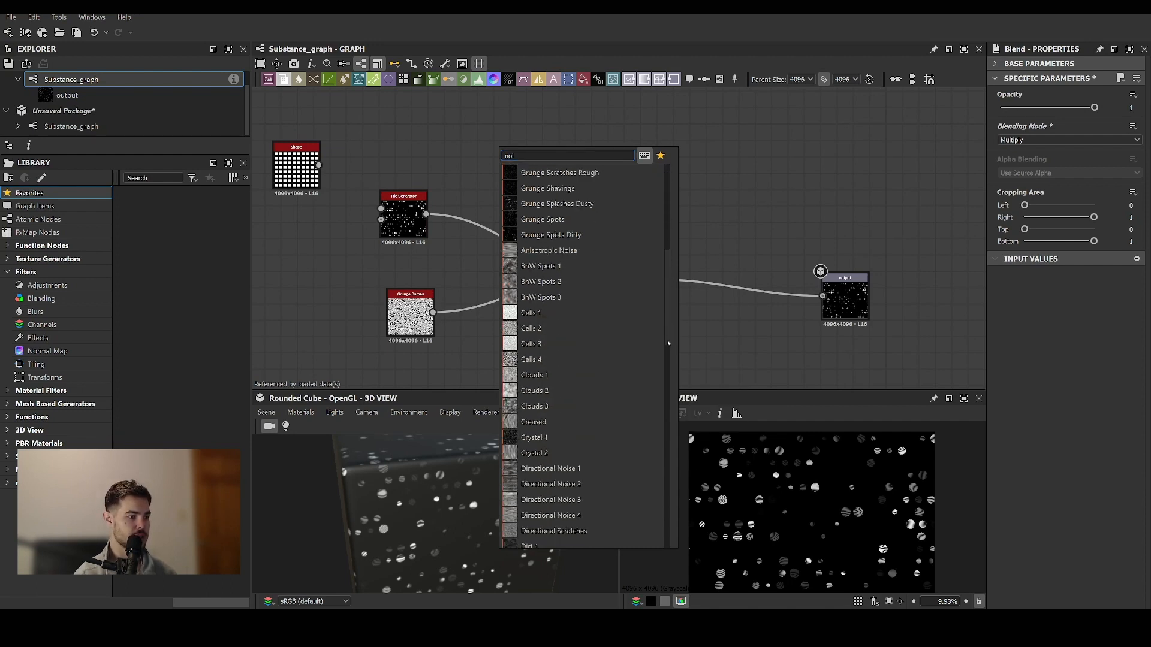
pyautogui.scroll(-6, 666, 392)
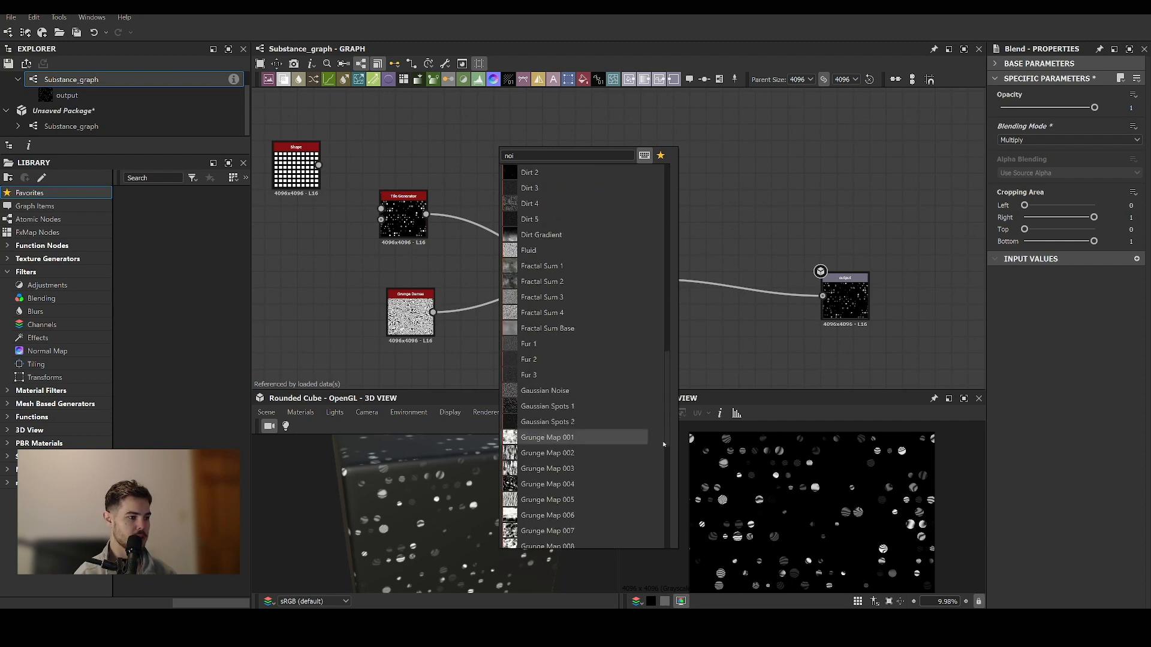
pyautogui.click(541, 390)
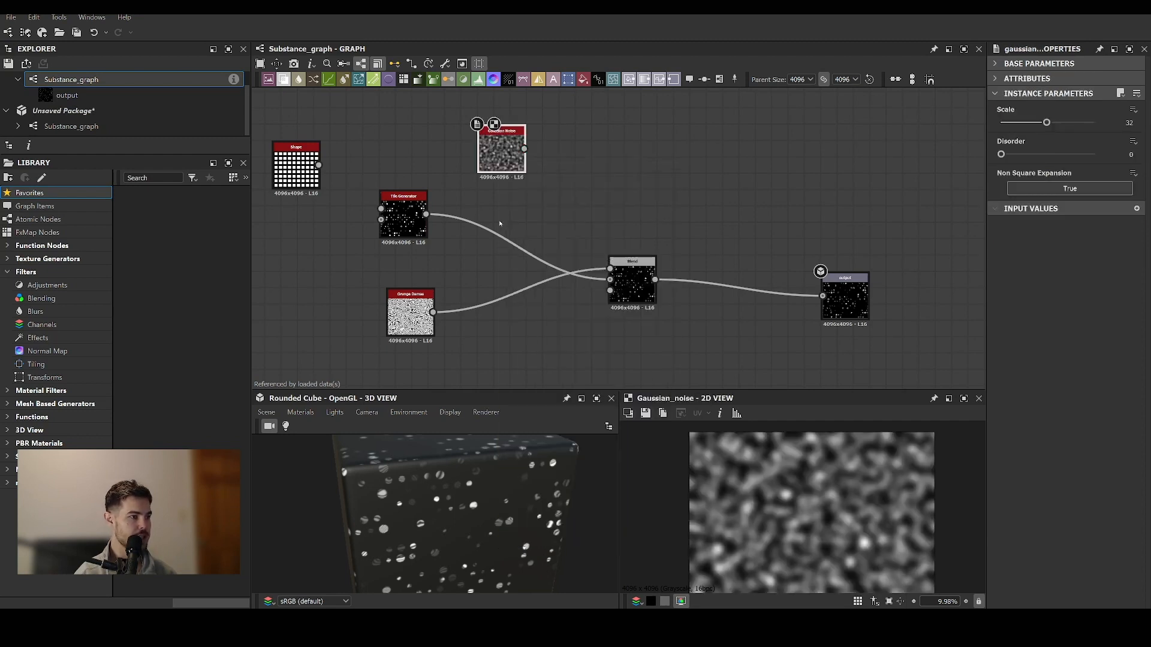
# Set the Gaussian Noise node's Scale to 7, connect its output to the Blend node's opacity input and preview the Blend.
pyautogui.moveTo(502, 147); pyautogui.dragTo(469, 150)
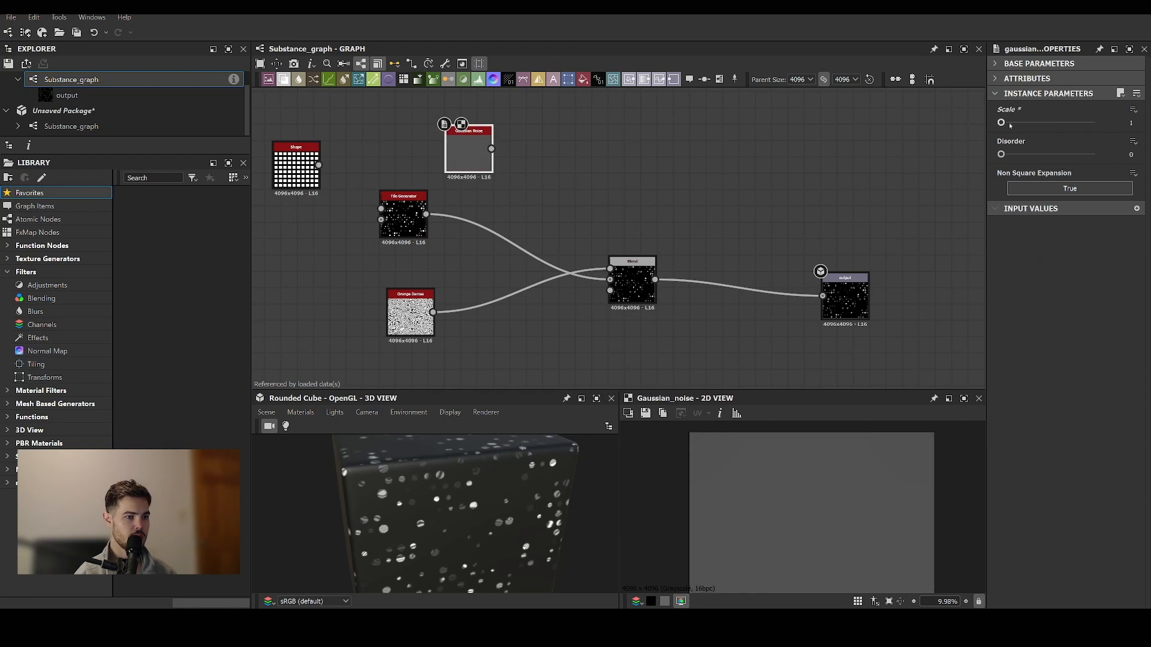
pyautogui.scroll(-2, 697, 297)
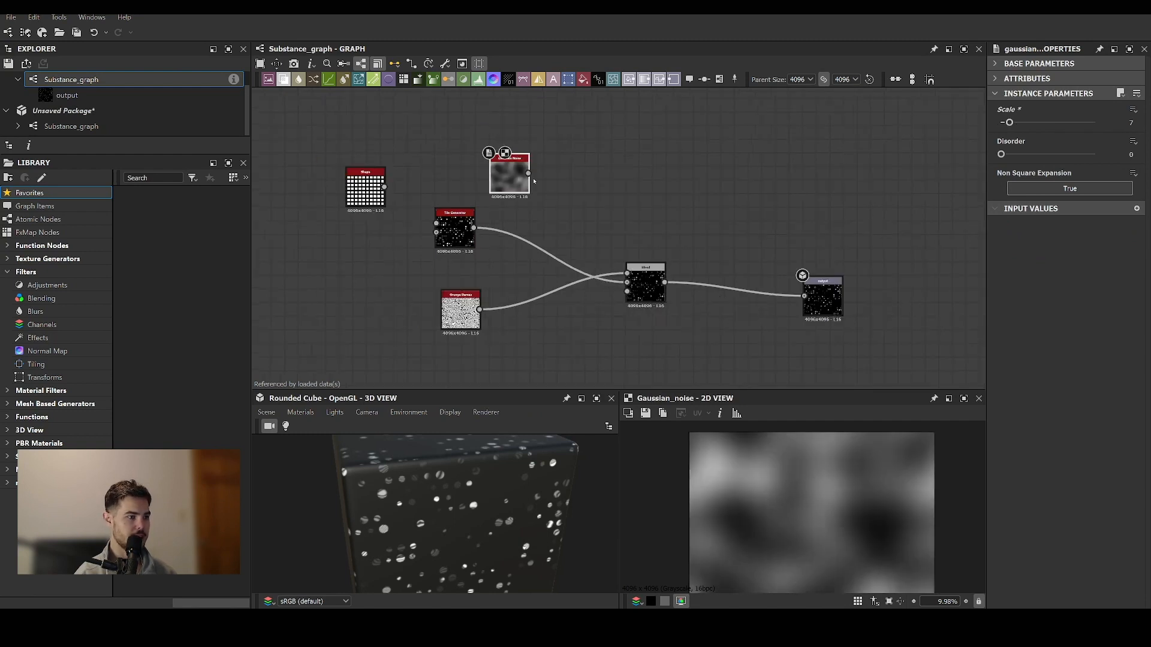
pyautogui.moveTo(528, 174); pyautogui.dragTo(627, 291)
pyautogui.click(645, 284)
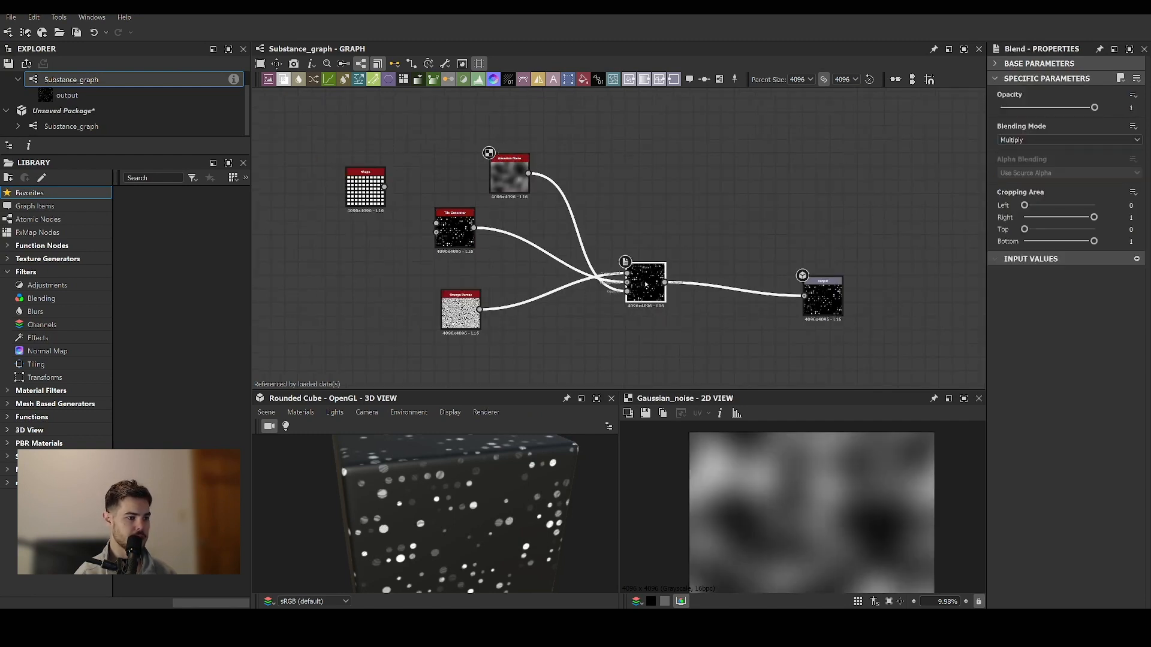
pyautogui.doubleClick(646, 286)
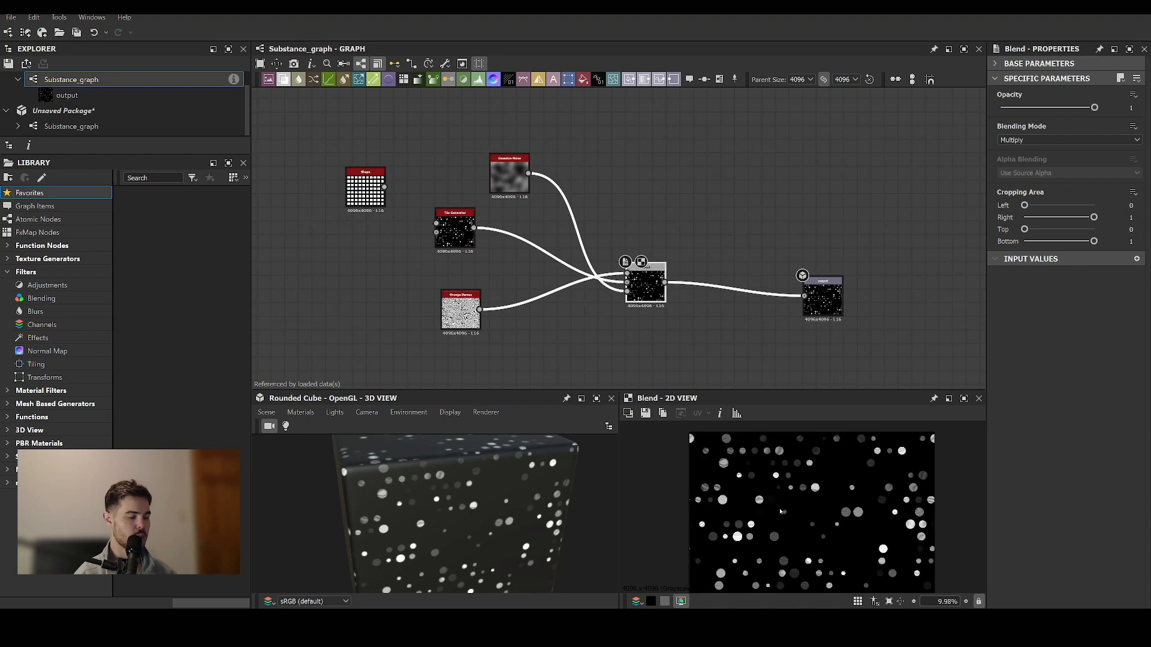
pyautogui.scroll(2, 781, 512)
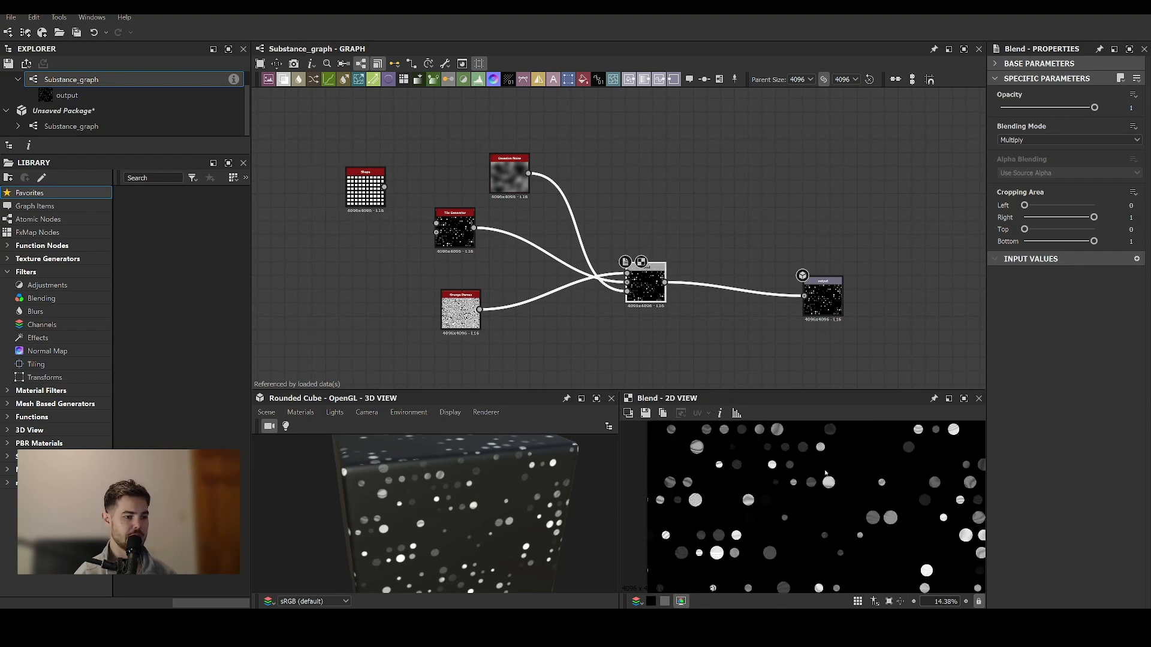
# Set the Blend node's blending mode to Copy and inspect the full texture in the 2D view.
pyautogui.click(1043, 140)
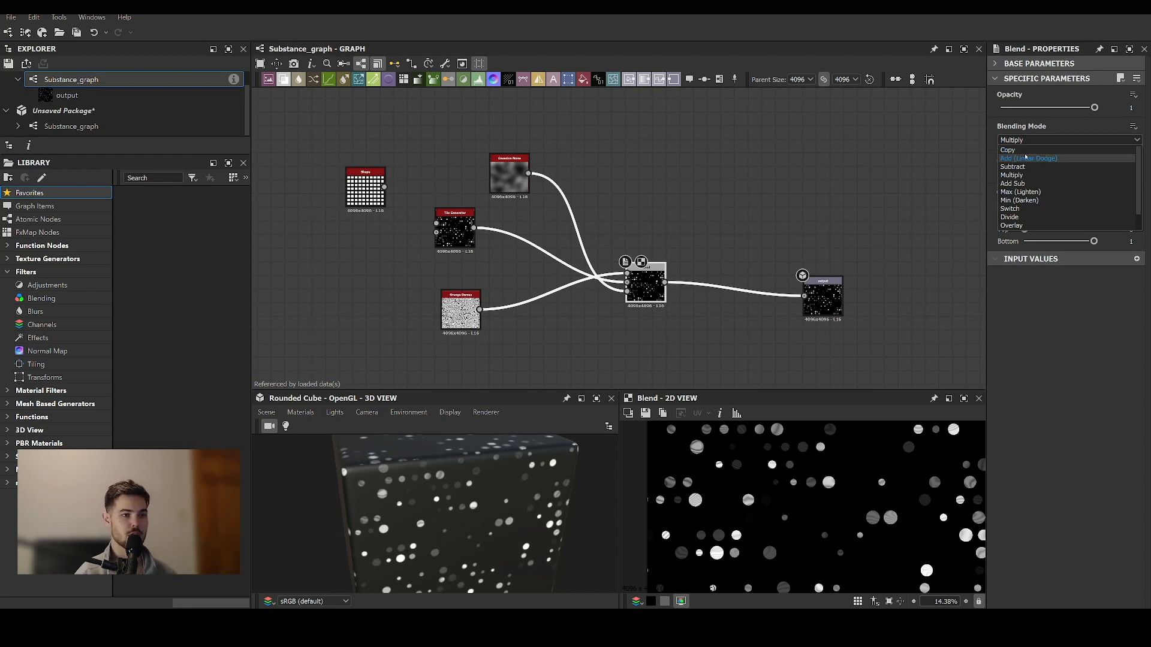
pyautogui.click(1016, 151)
pyautogui.scroll(-3, 830, 467)
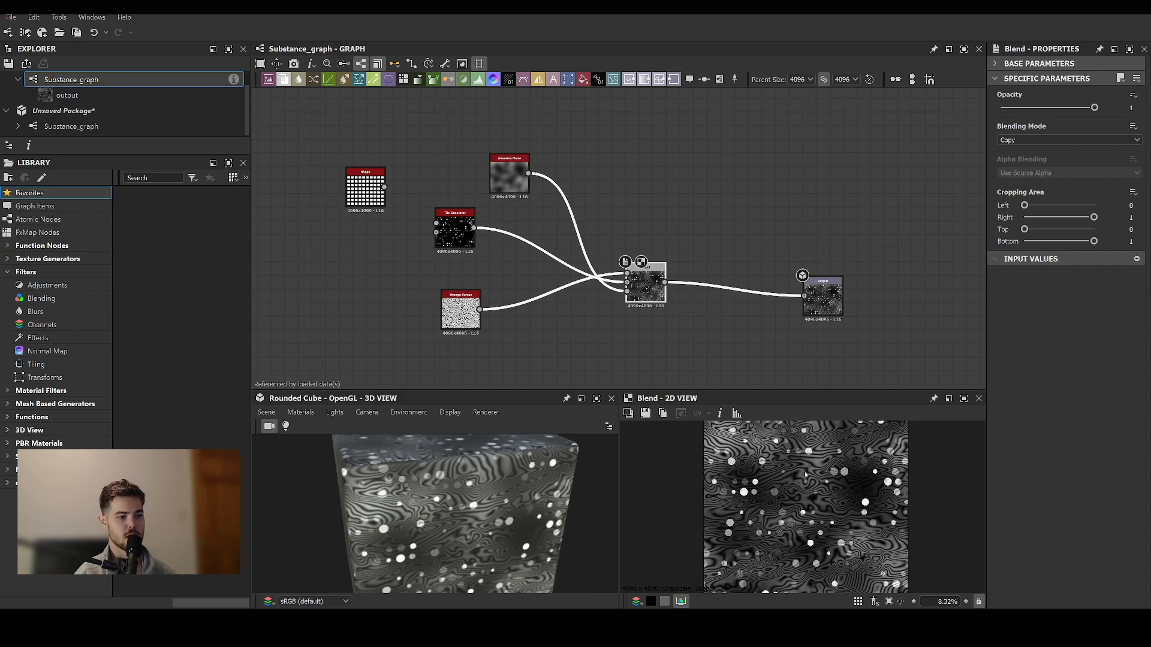
# Preview the Gaussian Noise node and add a Threshold node fed by its output.
pyautogui.click(509, 180)
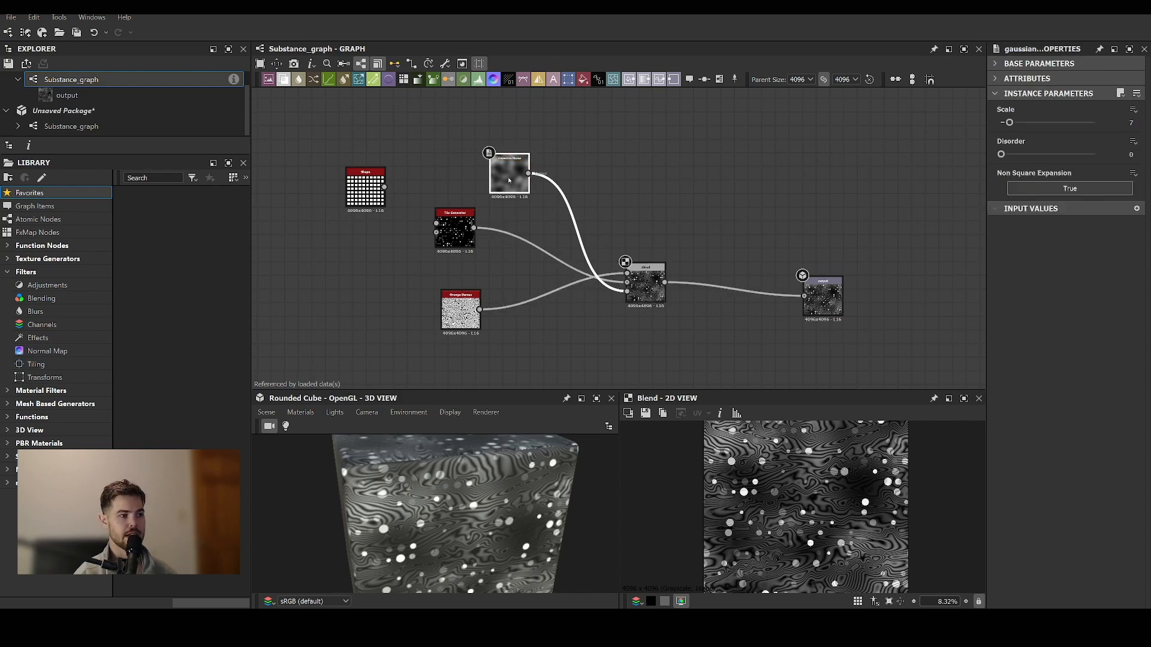
pyautogui.doubleClick(502, 177)
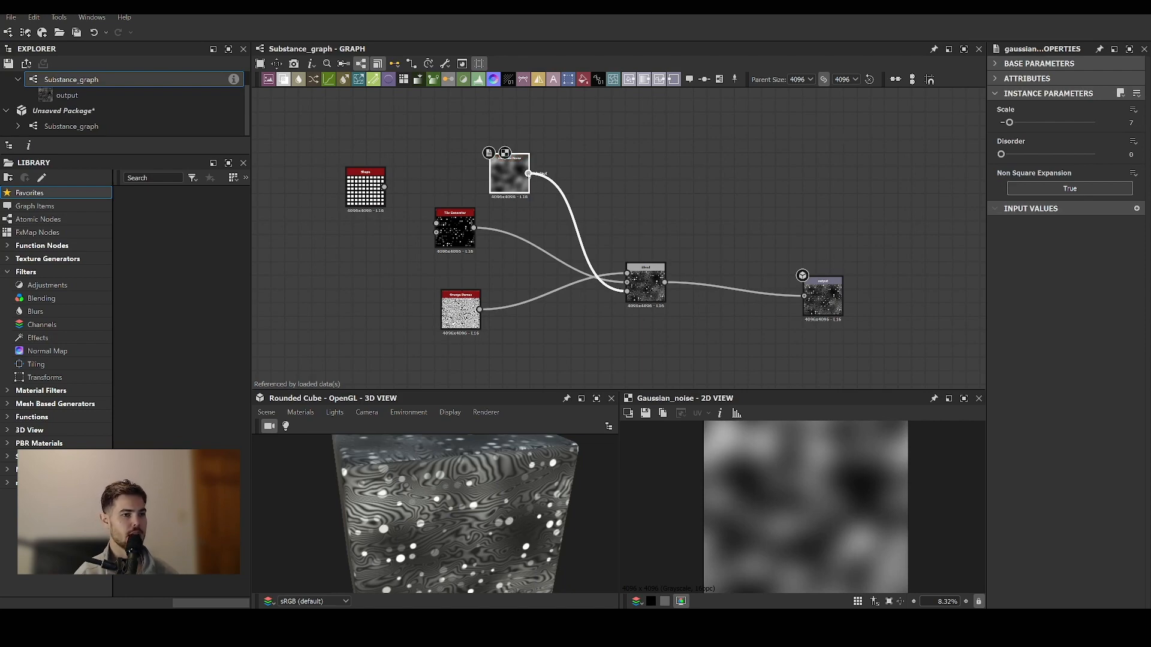
pyautogui.moveTo(528, 174); pyautogui.dragTo(628, 186)
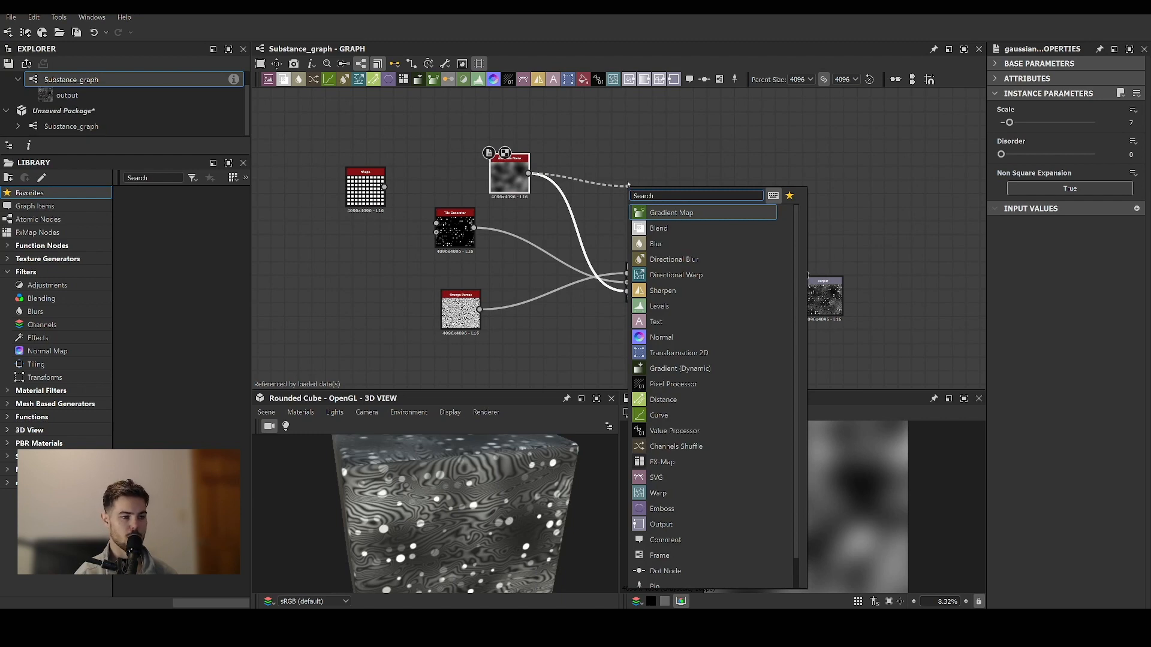
pyautogui.write('th')
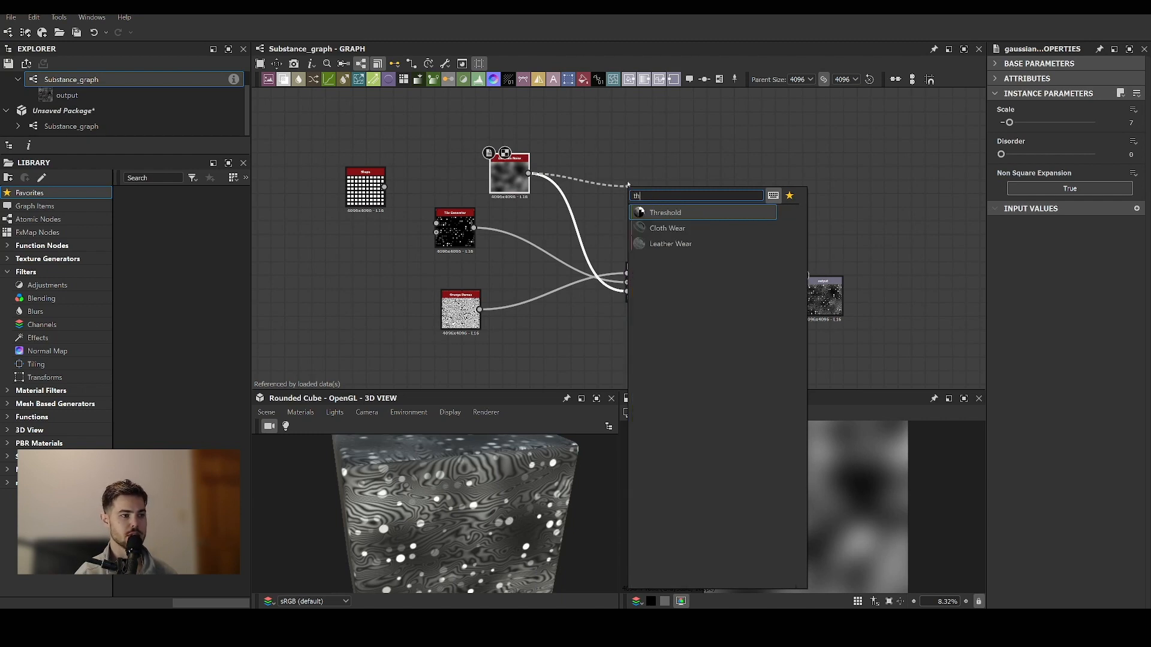
pyautogui.click(665, 212)
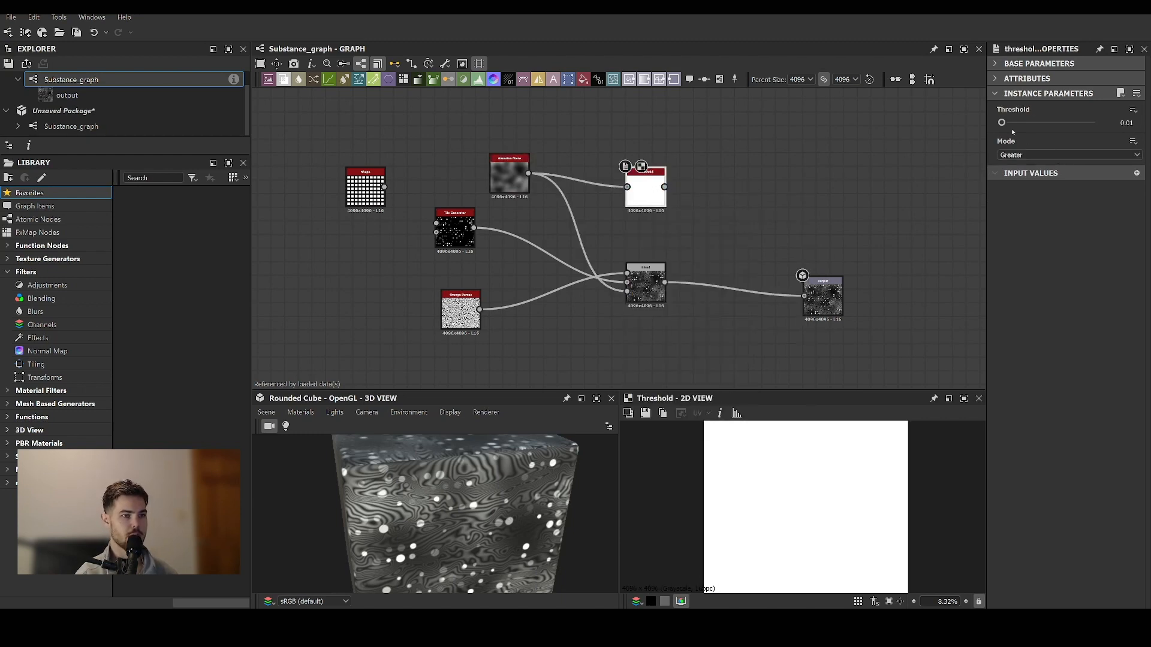
# Set the Threshold value to 0.32 and reposition the Threshold and Gaussian Noise nodes above the Blend node.
pyautogui.moveTo(1001, 123); pyautogui.dragTo(1029, 123)
pyautogui.moveTo(645, 187); pyautogui.dragTo(605, 174)
pyautogui.moveTo(510, 181); pyautogui.dragTo(496, 167)
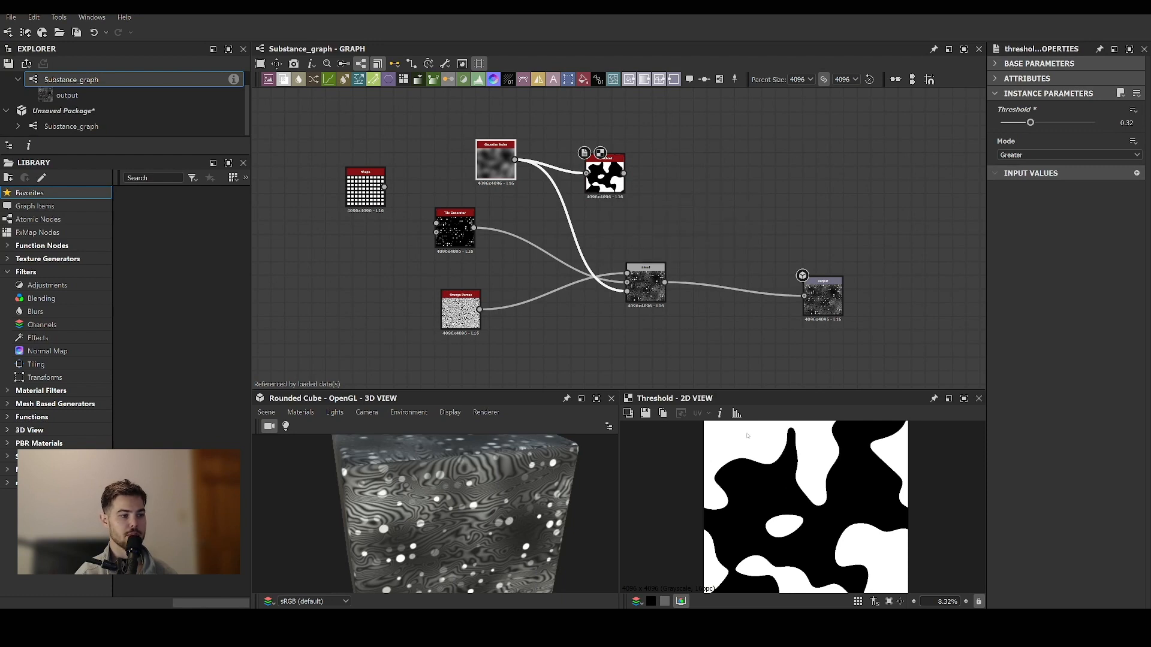
# Try the Greater or equal and Lower modes on the Threshold node and restore its mode to Greater.
pyautogui.click(1048, 154)
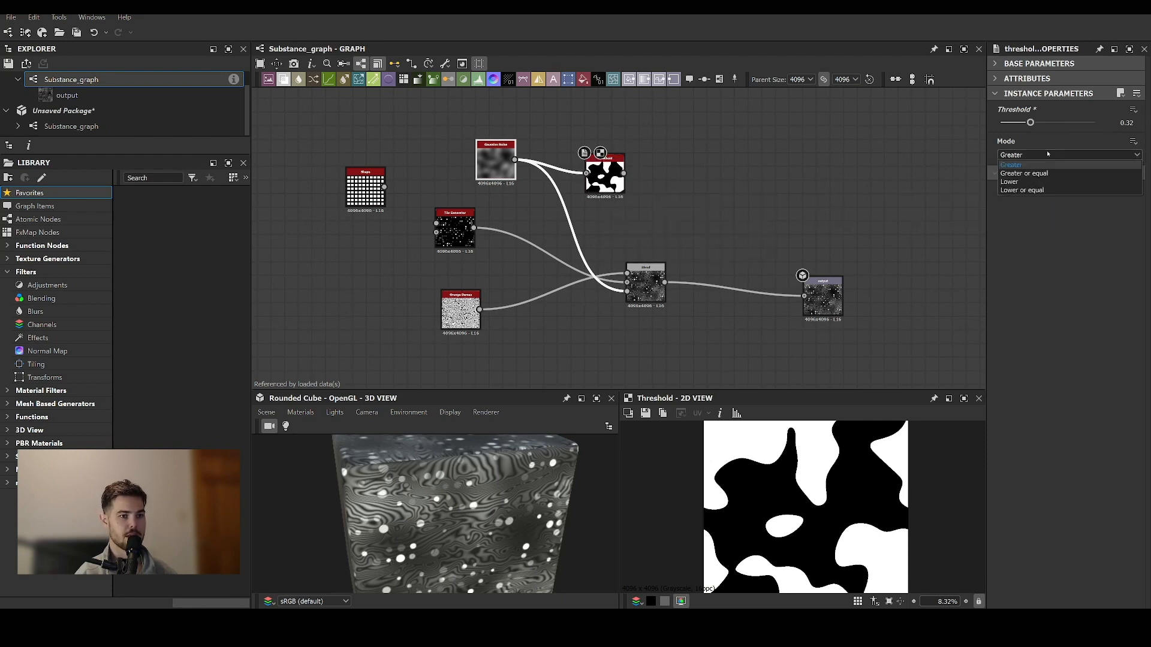
pyautogui.click(1031, 173)
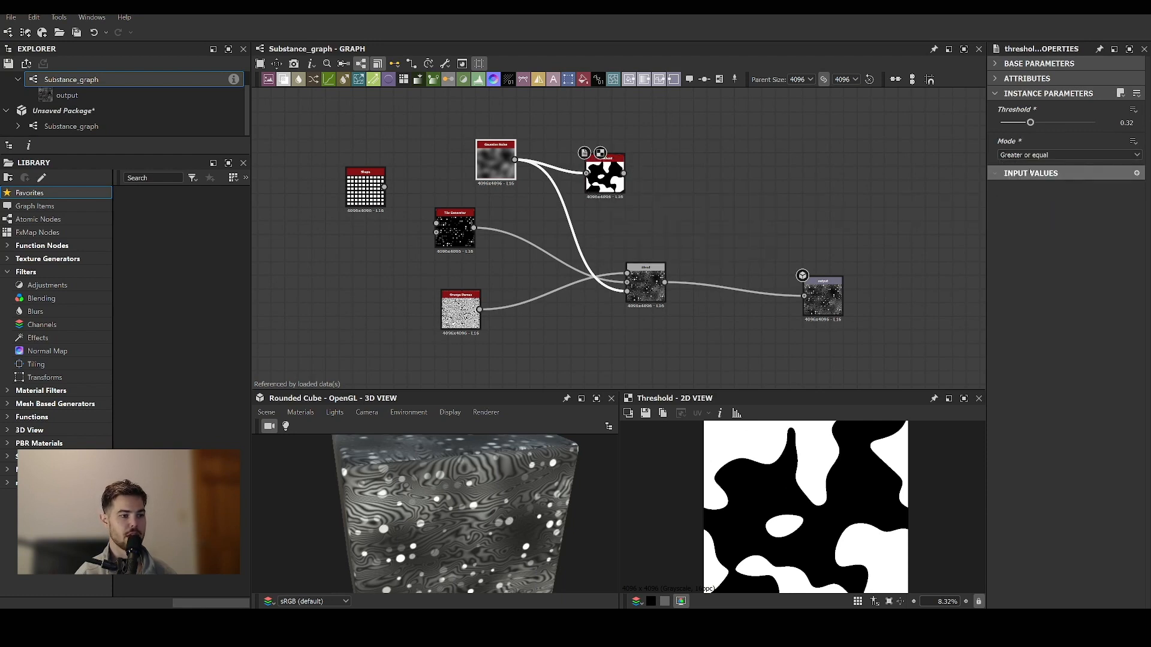
pyautogui.click(1028, 155)
pyautogui.click(1026, 163)
pyautogui.click(1026, 154)
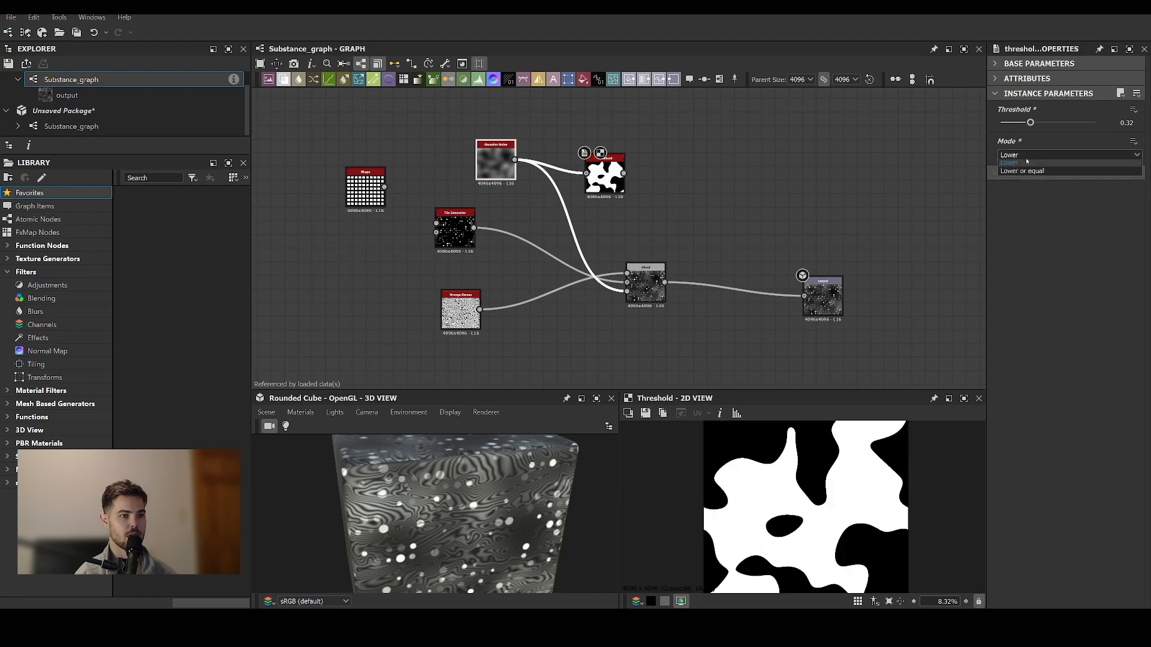
pyautogui.click(1026, 164)
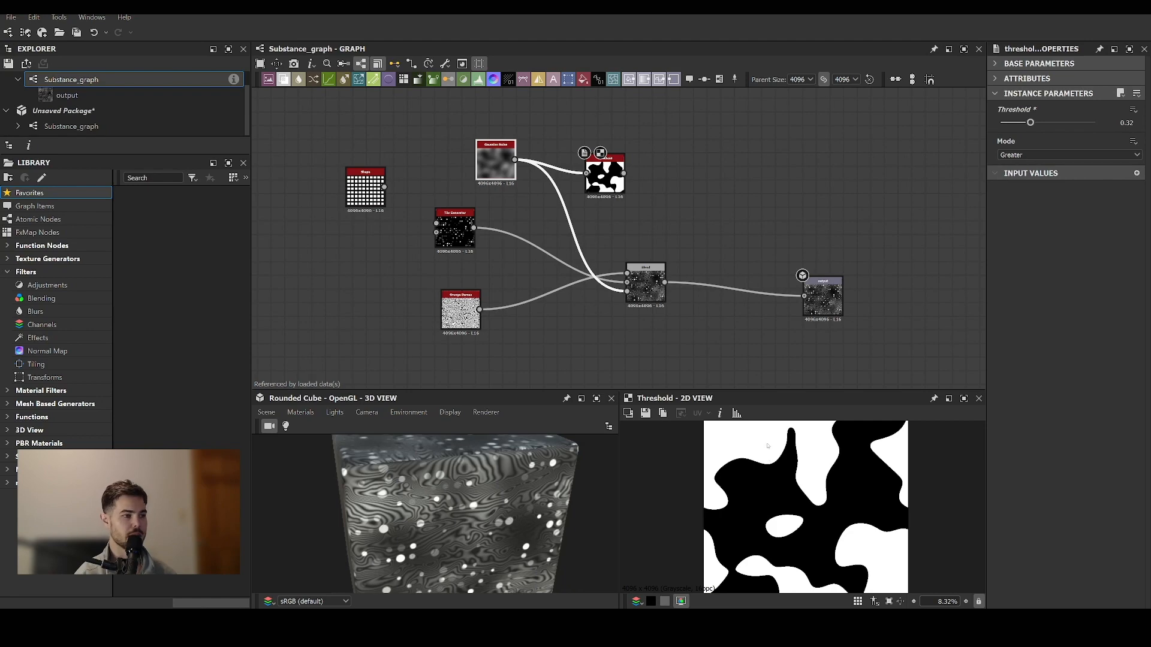
# Connect the Threshold output to the Blend node's opacity input and move the Threshold and Gaussian Noise nodes further away from the Blend.
pyautogui.moveTo(623, 173); pyautogui.dragTo(626, 291)
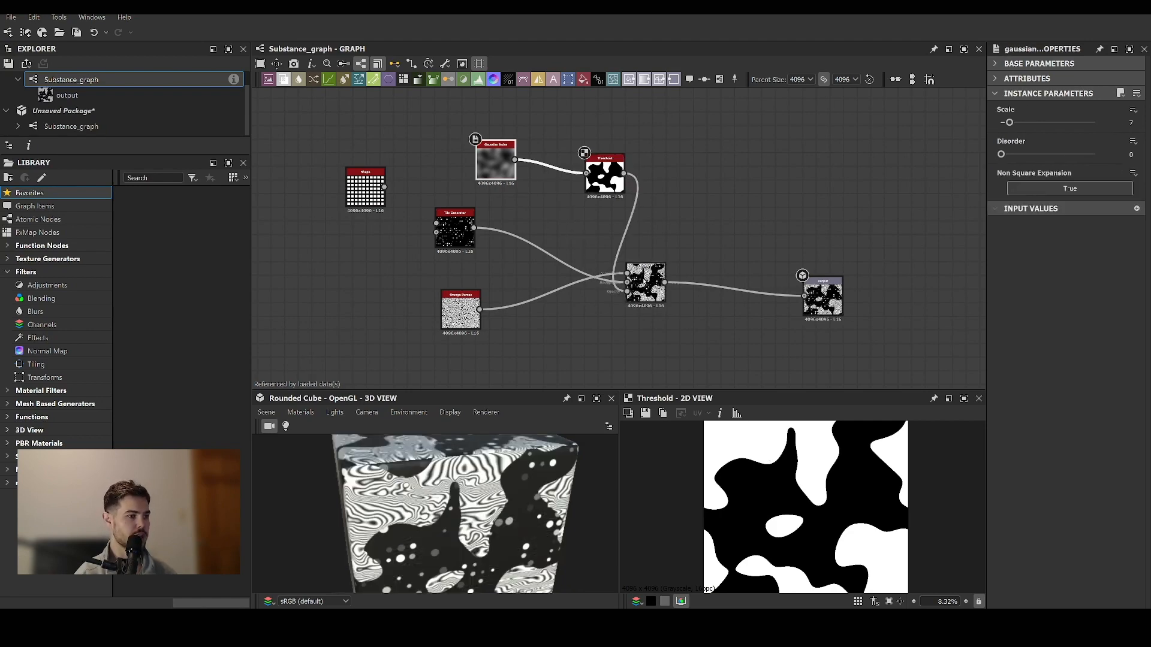
pyautogui.scroll(1, 839, 480)
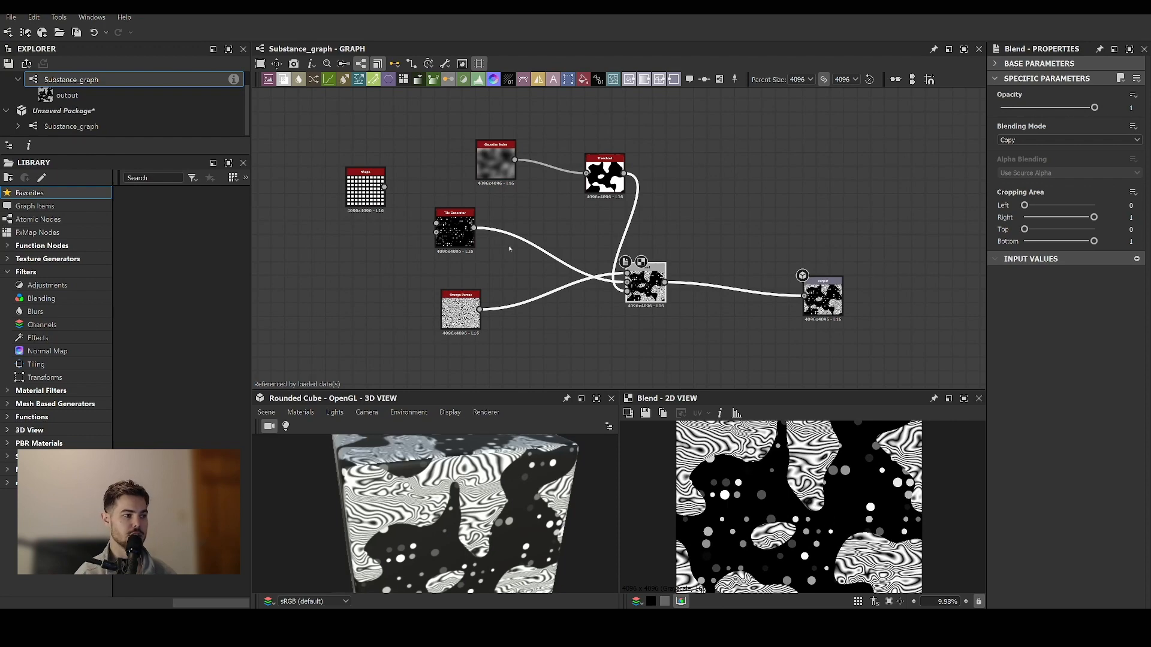
pyautogui.moveTo(605, 159); pyautogui.dragTo(564, 159)
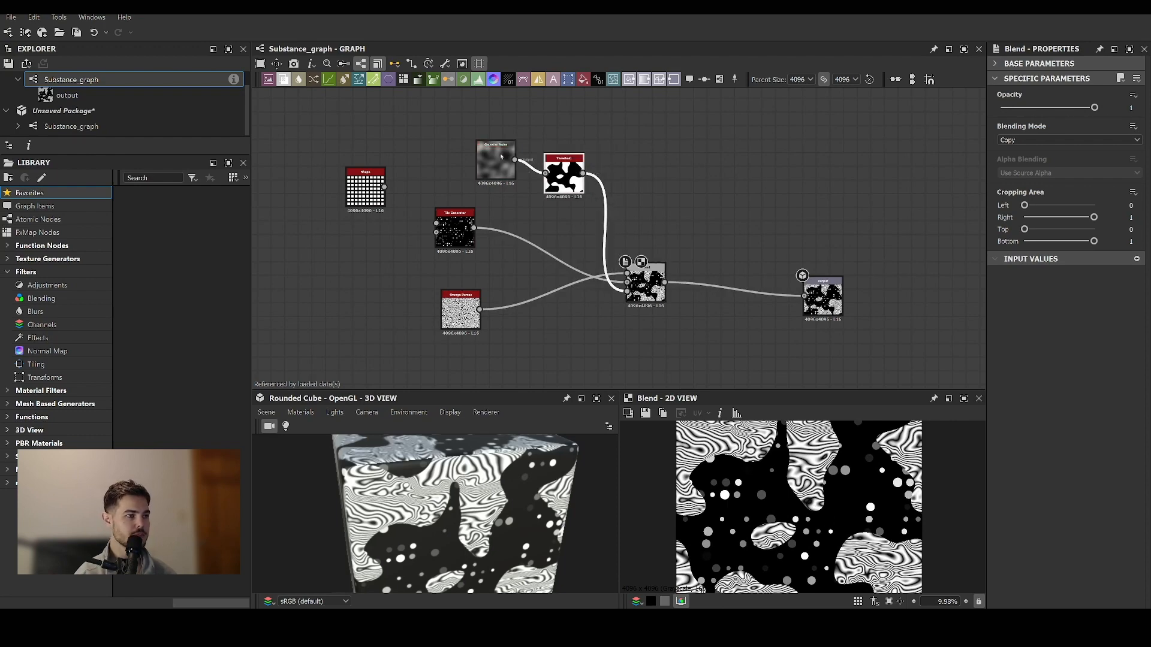
pyautogui.moveTo(451, 123); pyautogui.dragTo(585, 194)
pyautogui.moveTo(498, 159); pyautogui.dragTo(436, 146)
# Add a Blur node fed by the Threshold output and place it between the Threshold and Blend nodes.
pyautogui.moveTo(522, 160); pyautogui.dragTo(645, 169)
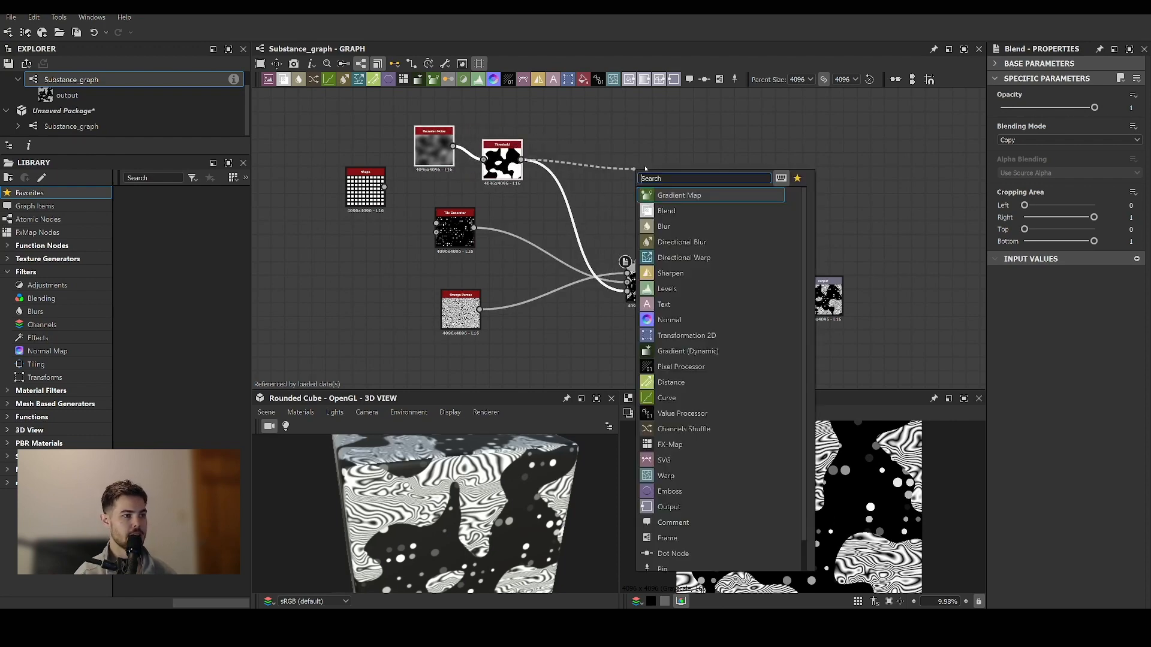
pyautogui.click(675, 226)
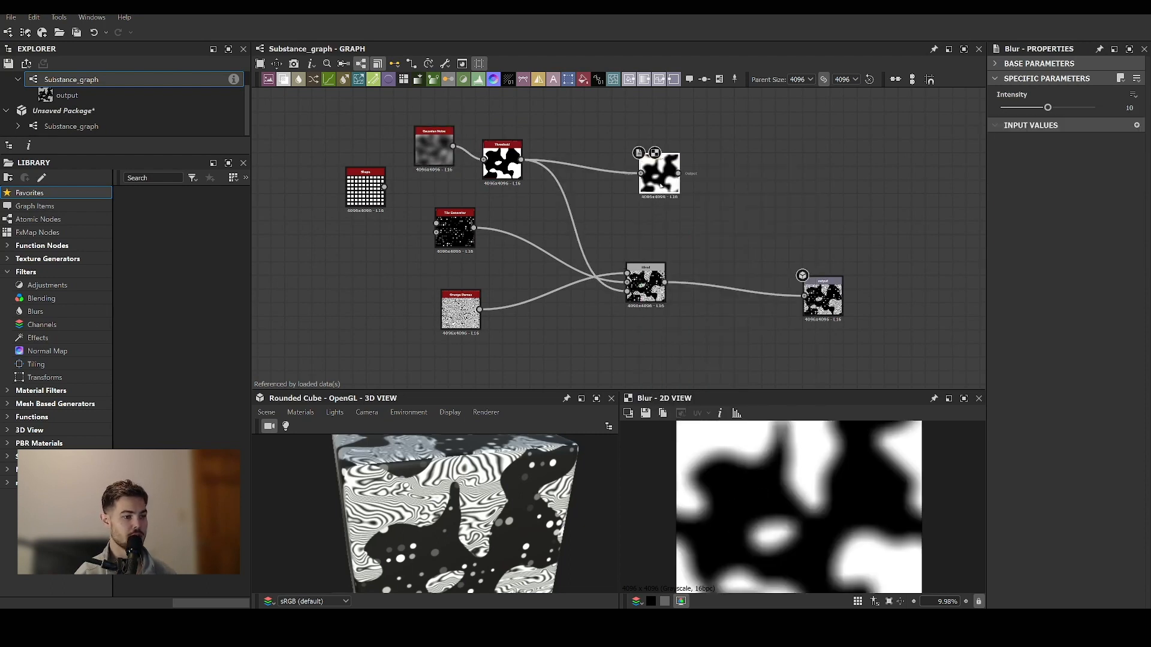
pyautogui.moveTo(651, 186); pyautogui.dragTo(594, 195)
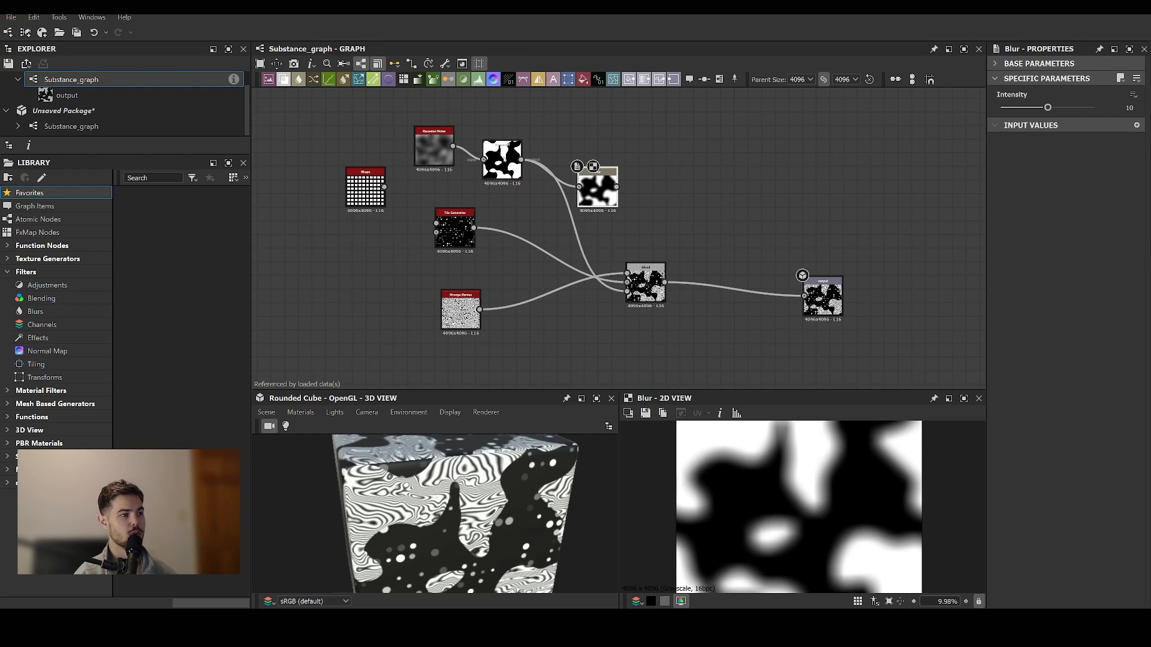
# Preview the Gaussian Noise, Threshold and Blur nodes one by one in the 2D view.
pyautogui.click(433, 149)
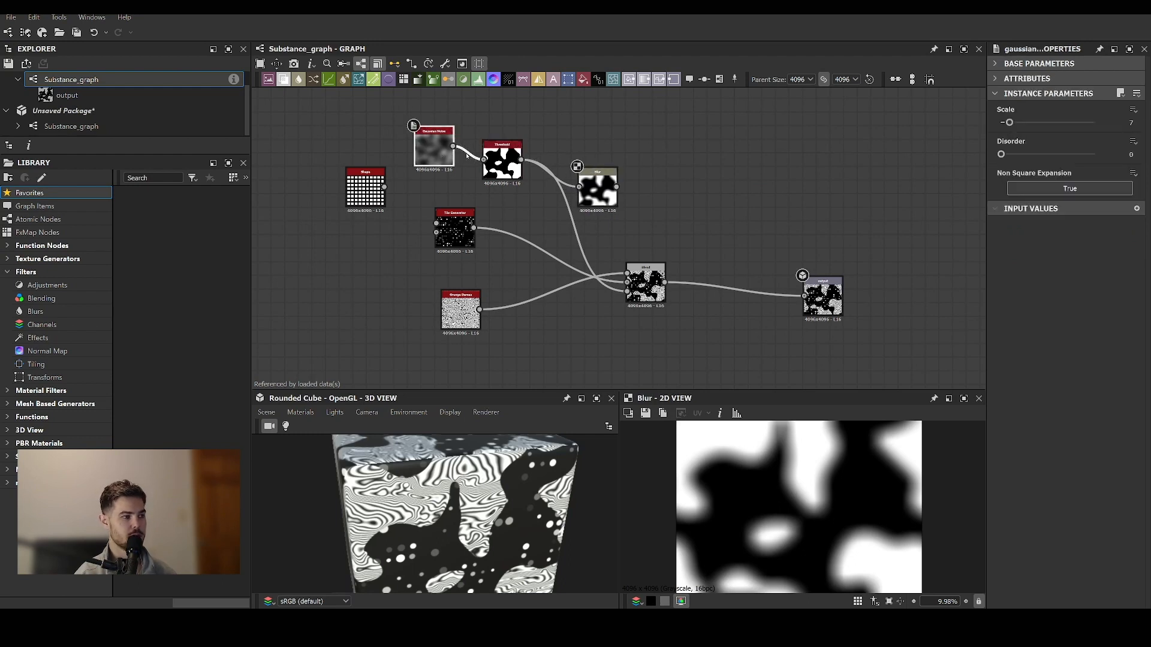
pyautogui.doubleClick(433, 147)
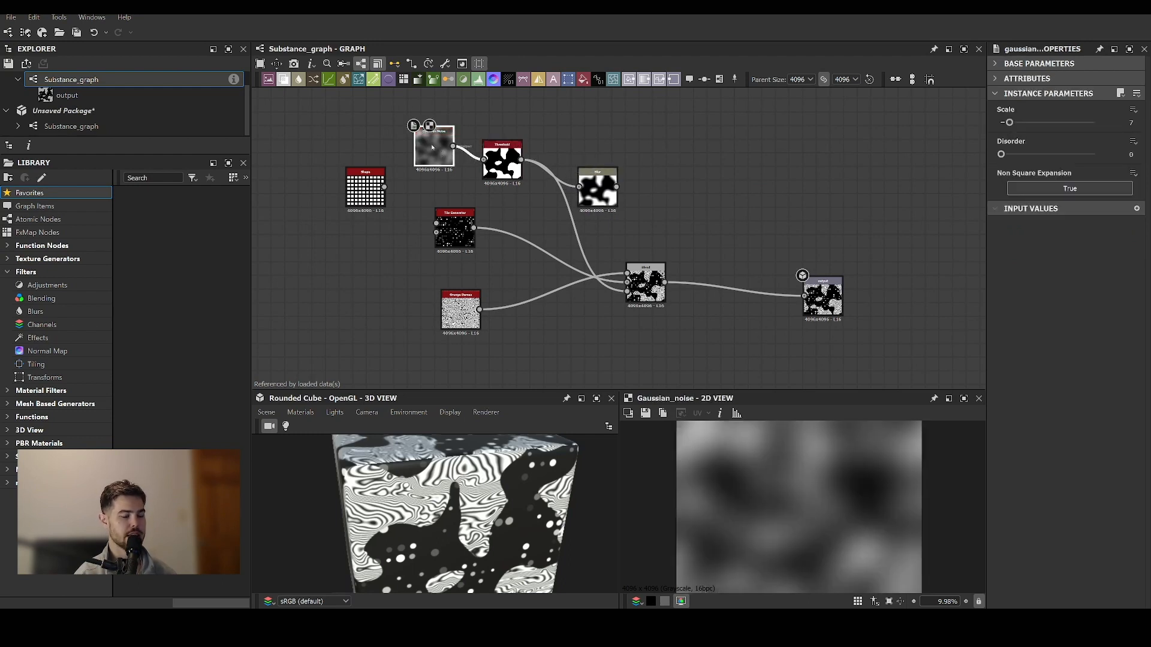
pyautogui.doubleClick(502, 161)
pyautogui.doubleClick(597, 187)
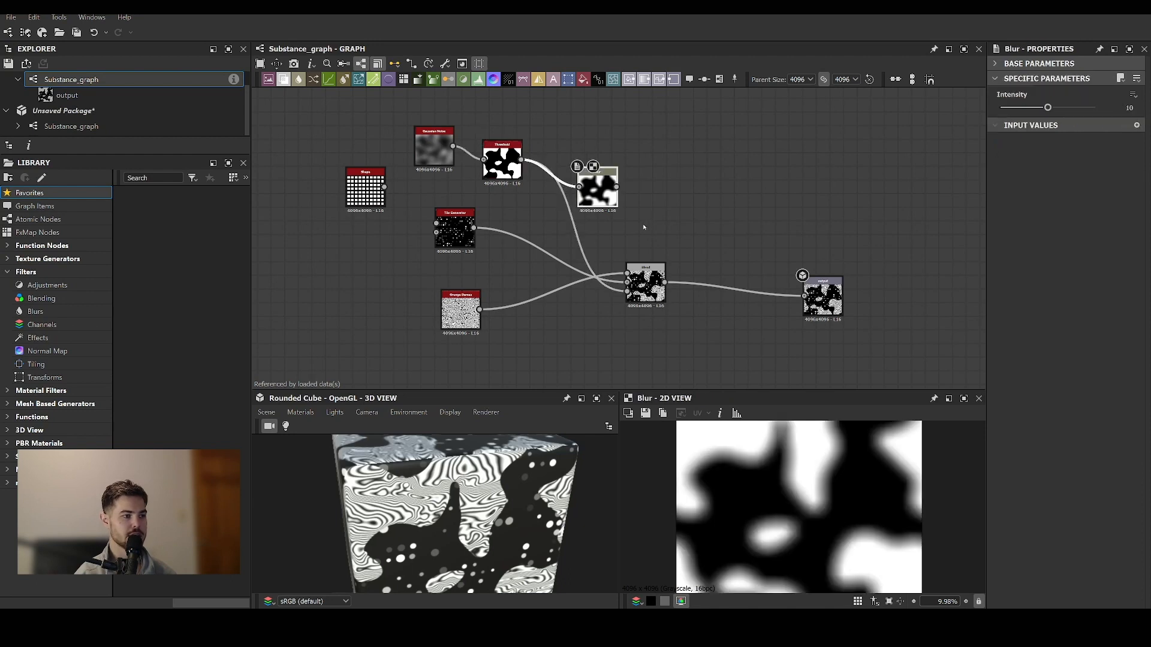
# Connect the Blur output to the Blend node's opacity input and inspect the blended texture in the 2D view.
pyautogui.moveTo(617, 187); pyautogui.dragTo(627, 282)
pyautogui.doubleClick(645, 284)
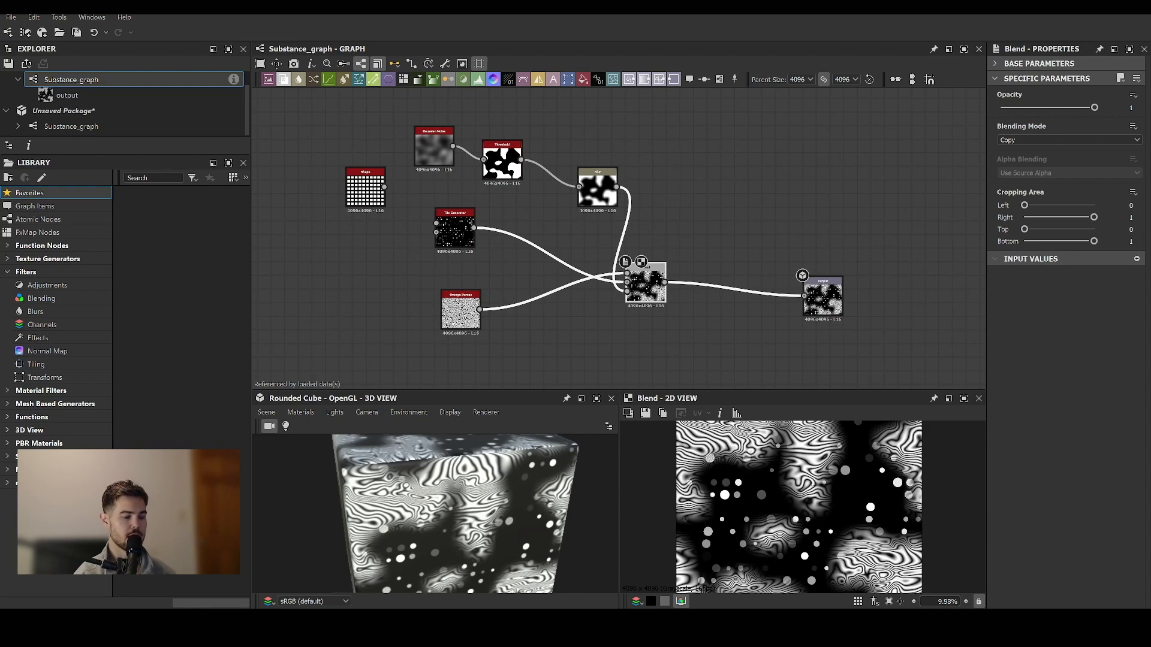
pyautogui.scroll(-2, 802, 506)
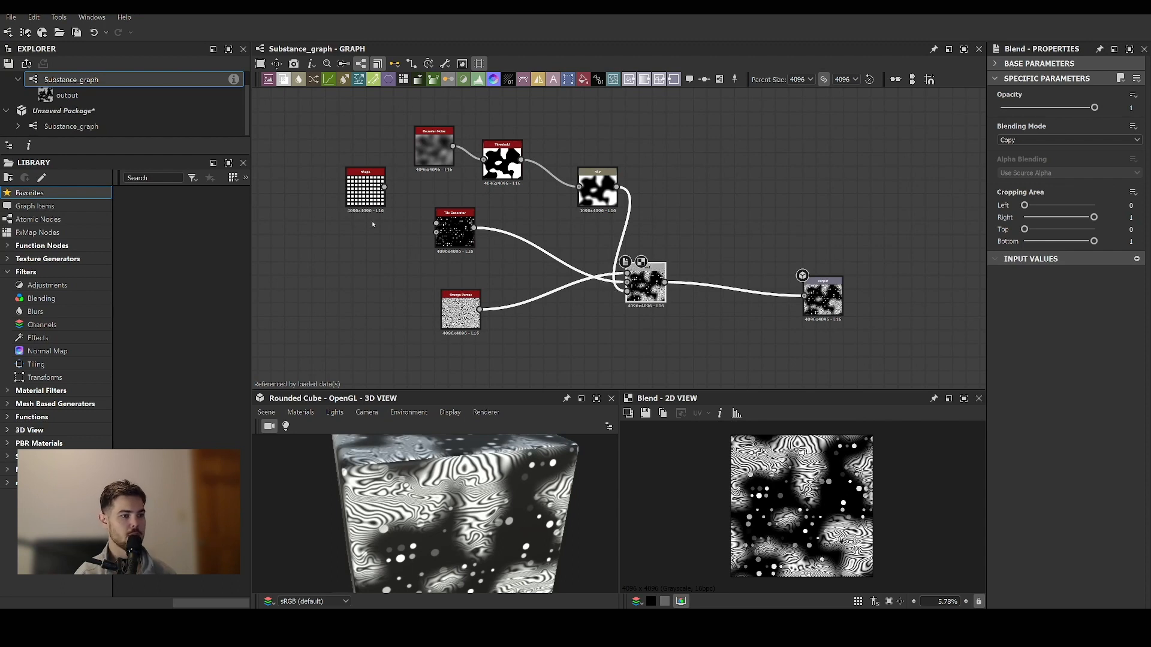
# Open the Substance_graph of the unsaved package and examine the Substance_graph node feeding Base Color.
pyautogui.click(823, 296)
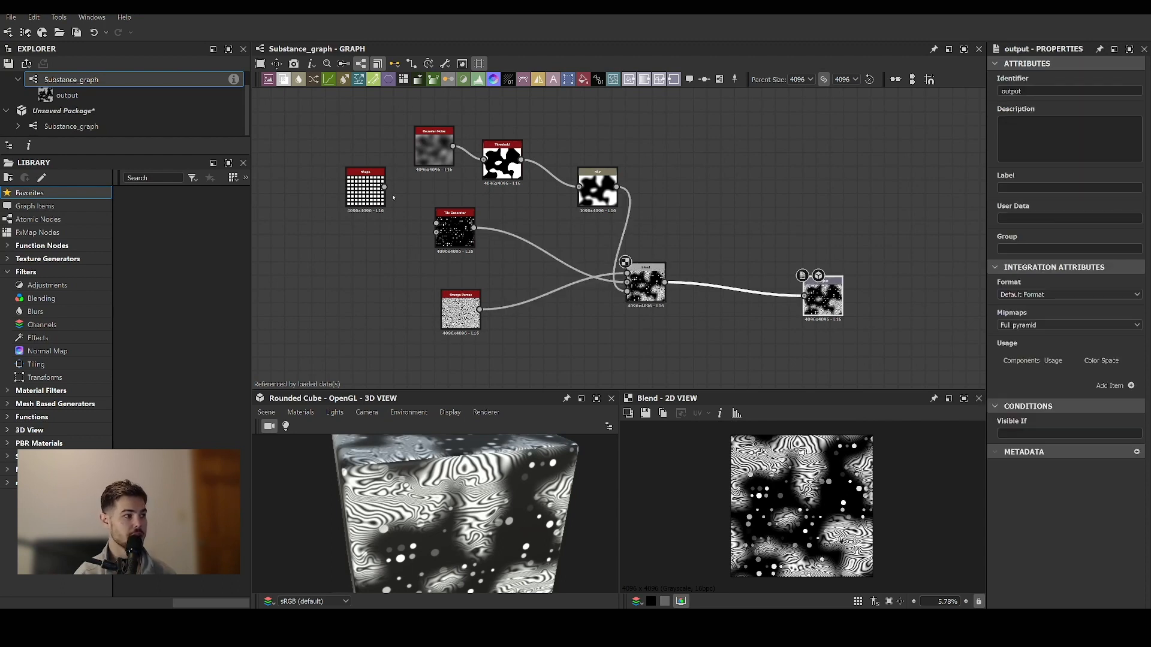
pyautogui.click(77, 126)
pyautogui.doubleClick(77, 126)
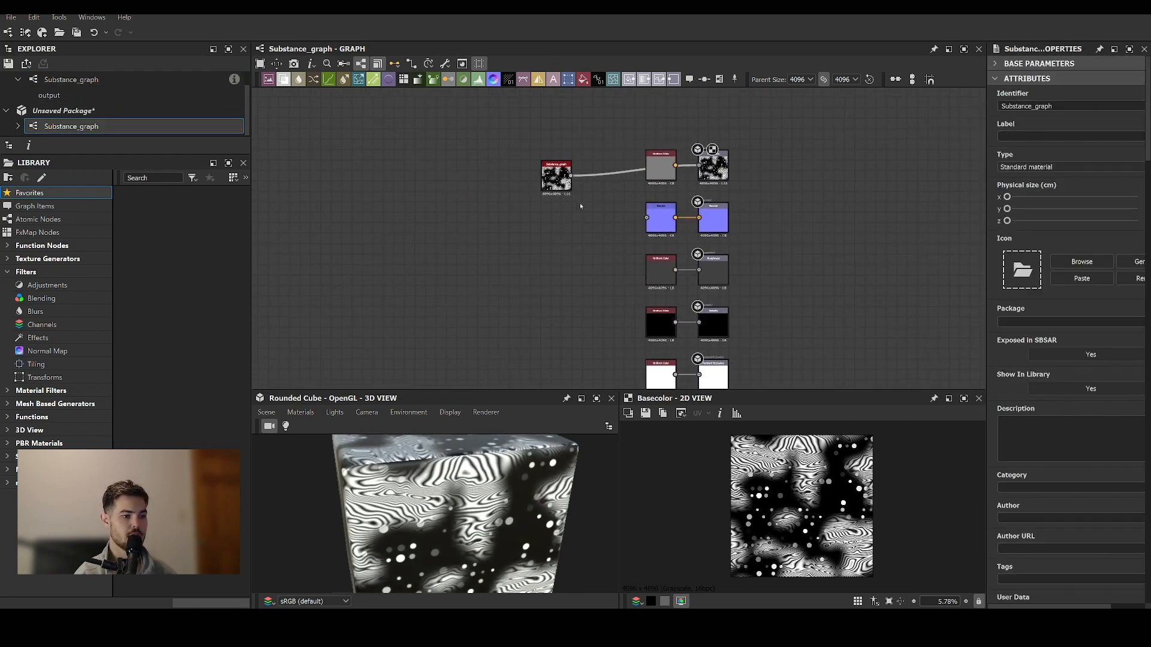
pyautogui.scroll(4, 566, 176)
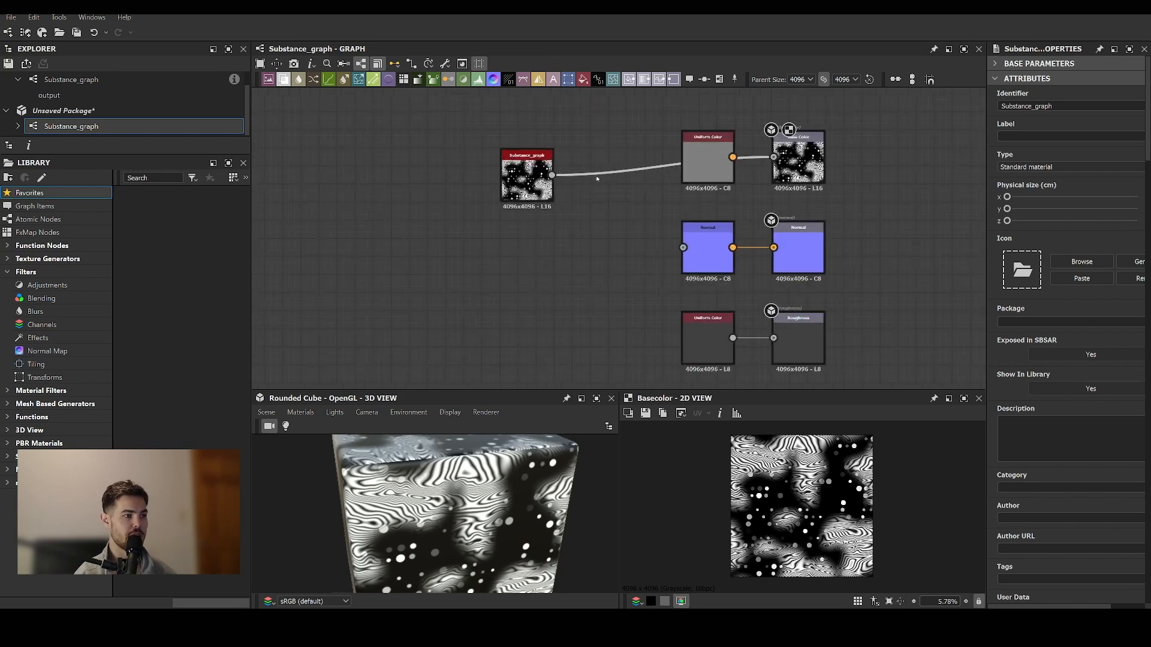
pyautogui.scroll(4, 545, 144)
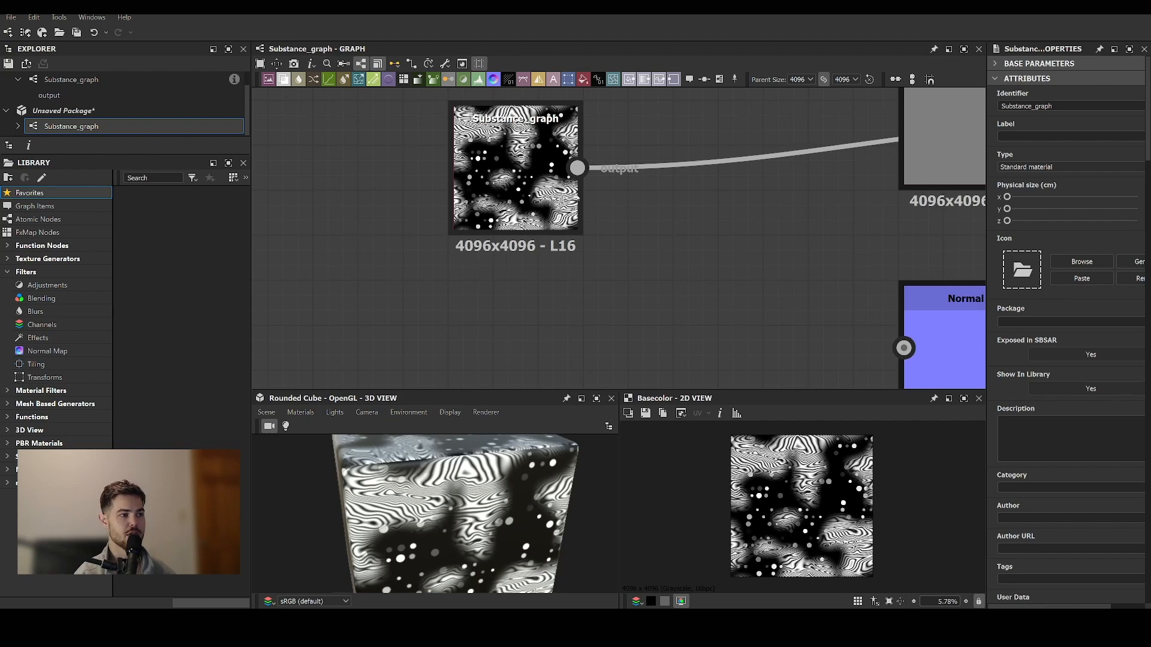
pyautogui.scroll(-5, 577, 197)
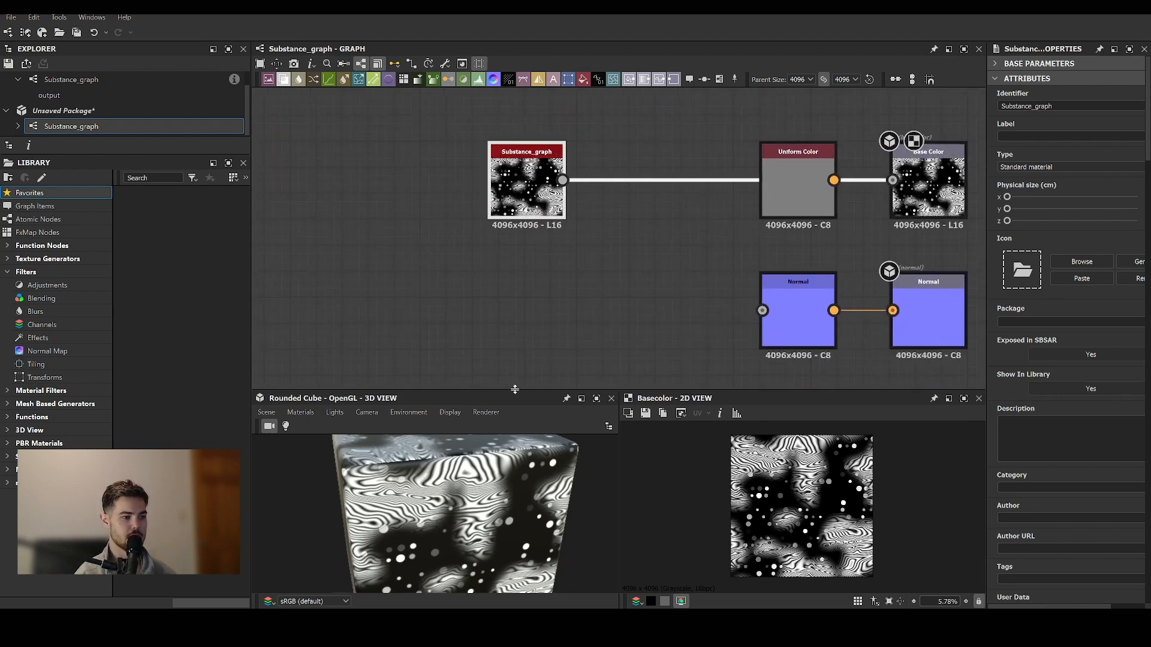
# Move the Substance_graph node further away from the Uniform Color node, level with the Base Color output.
pyautogui.moveTo(548, 189); pyautogui.dragTo(338, 175)
pyautogui.scroll(-2, 385, 182)
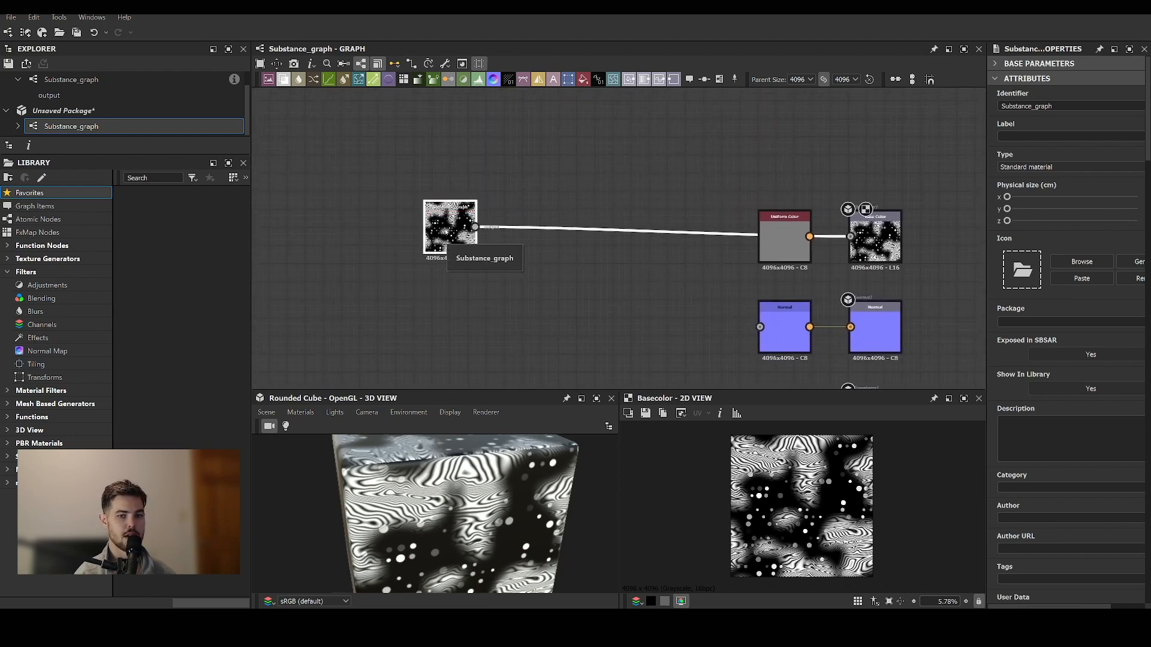
pyautogui.moveTo(449, 227); pyautogui.dragTo(434, 236)
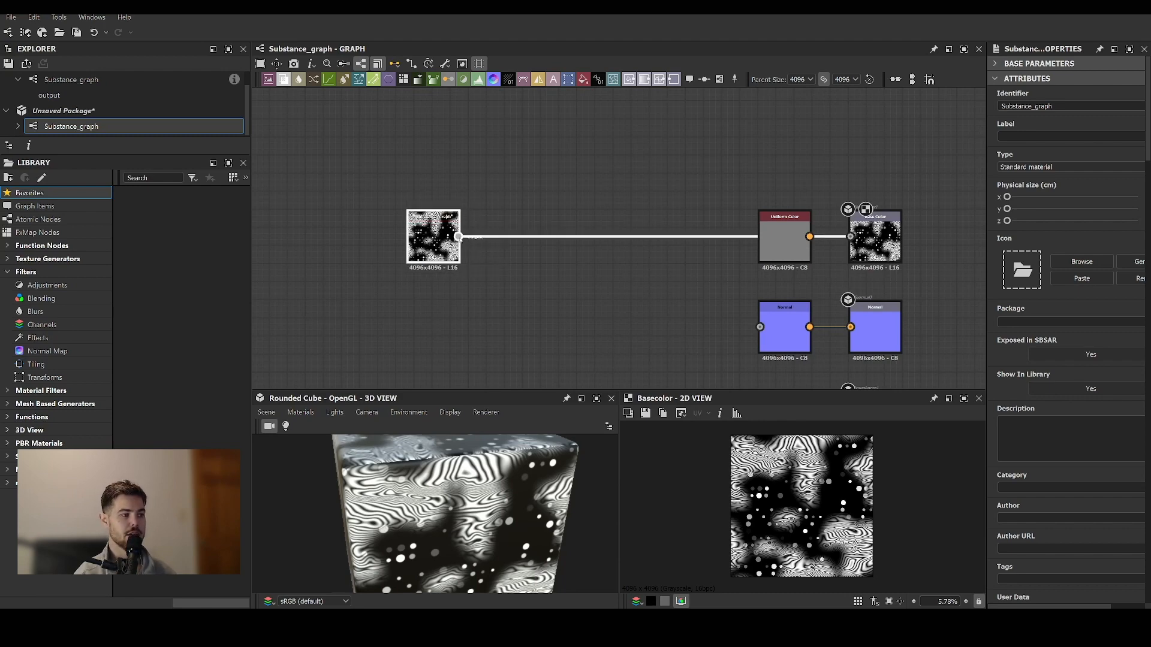
# Feed the Substance_graph node's output into a new Gradient Map and set its gradient's start key to light red, #ff7474.
pyautogui.moveTo(459, 236); pyautogui.dragTo(524, 181)
pyautogui.click(596, 207)
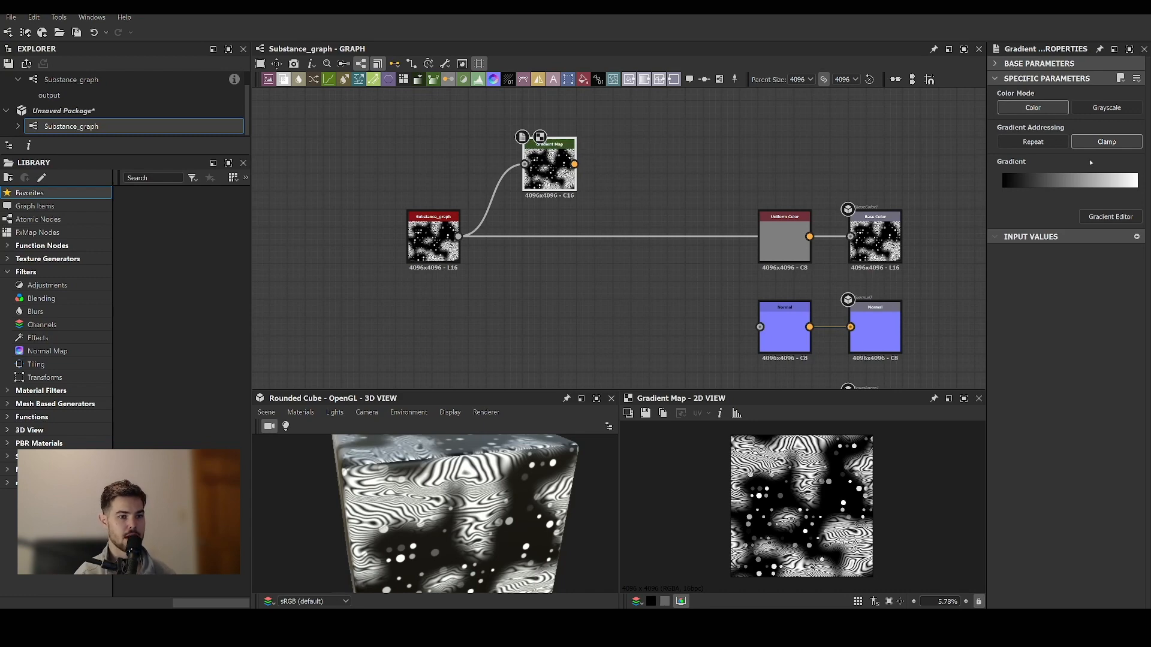
pyautogui.click(1110, 217)
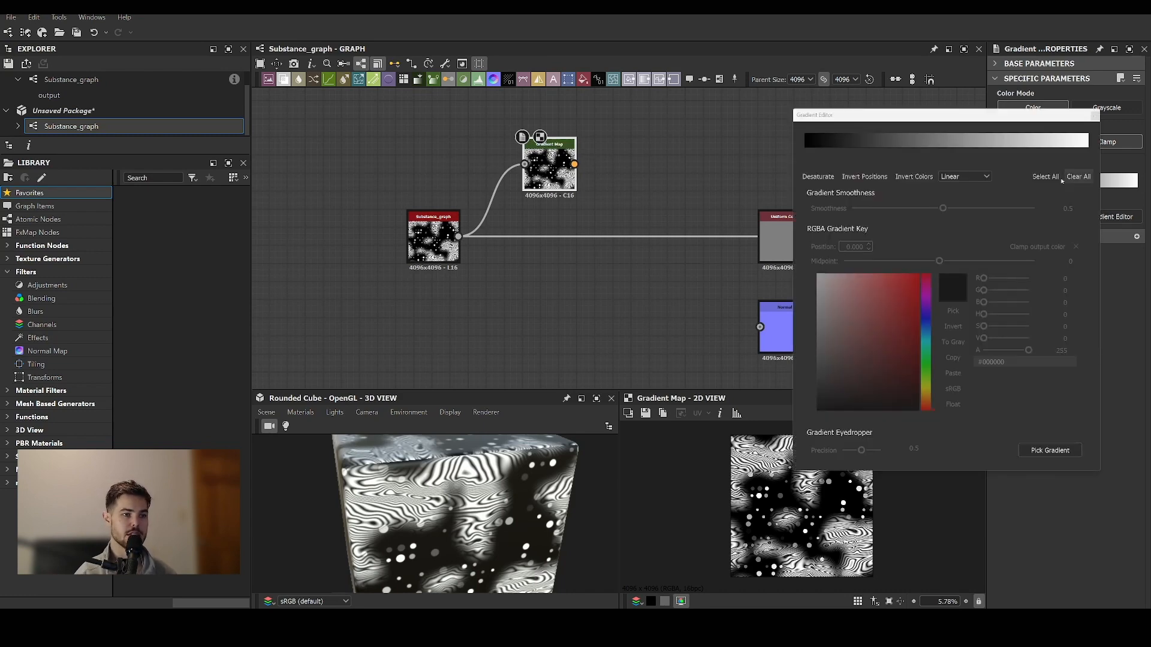
pyautogui.click(860, 142)
pyautogui.press('Delete')
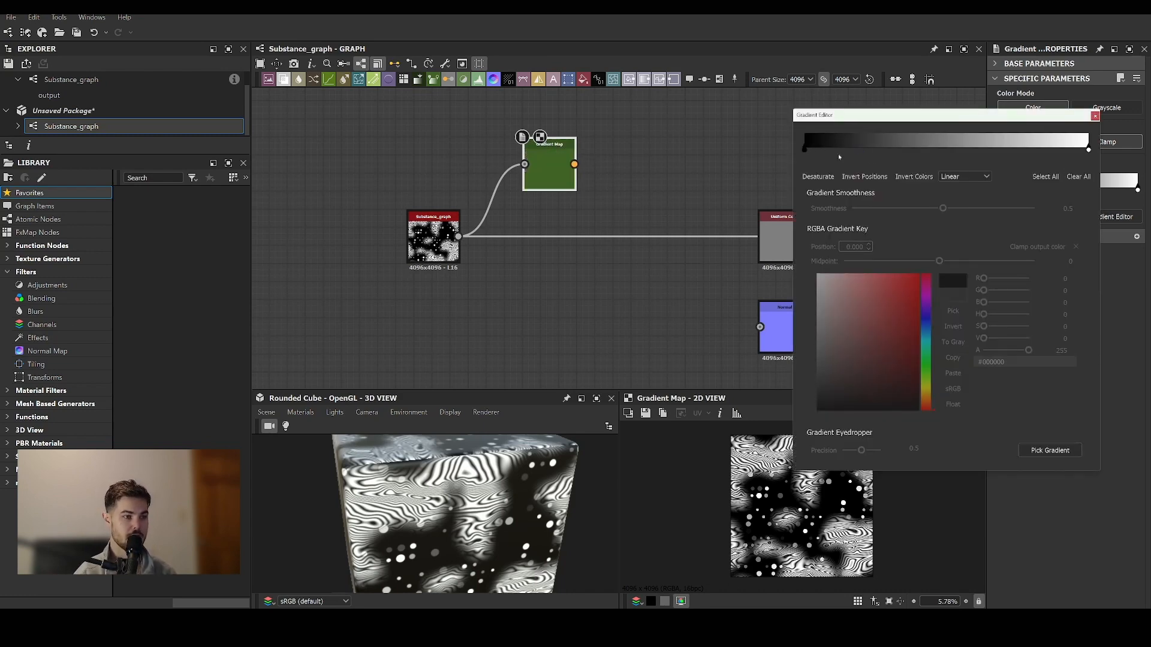
pyautogui.click(805, 150)
pyautogui.click(881, 273)
pyautogui.click(873, 273)
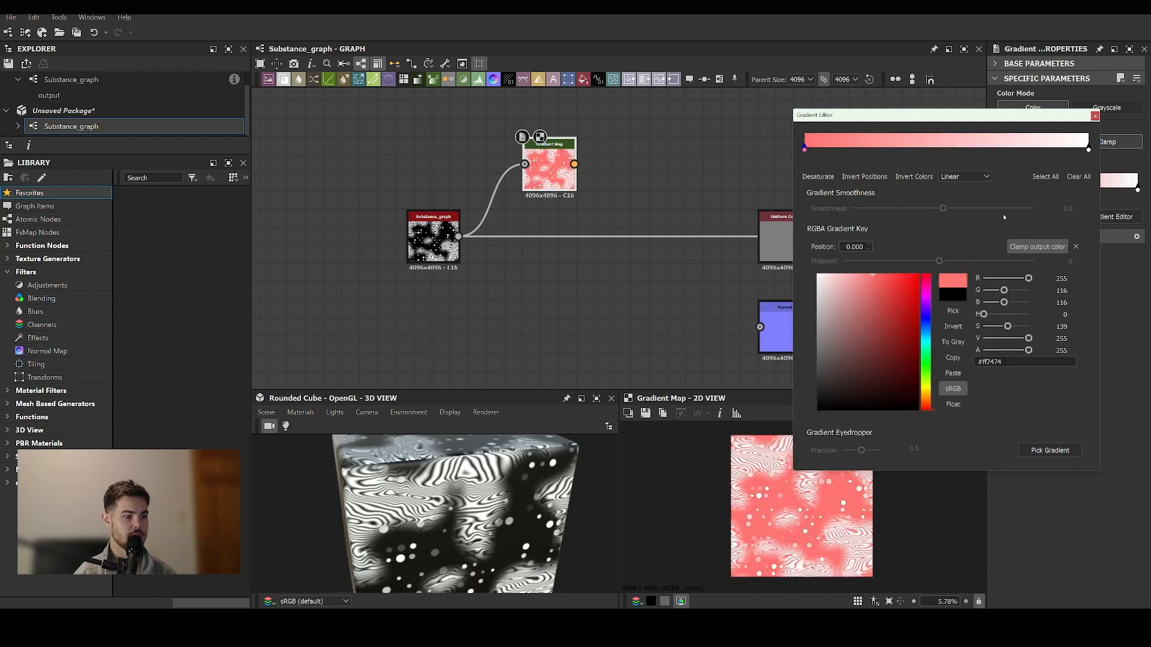
# Set the gradient's end key, at position 1.000, to a saturated blue.
pyautogui.click(1089, 150)
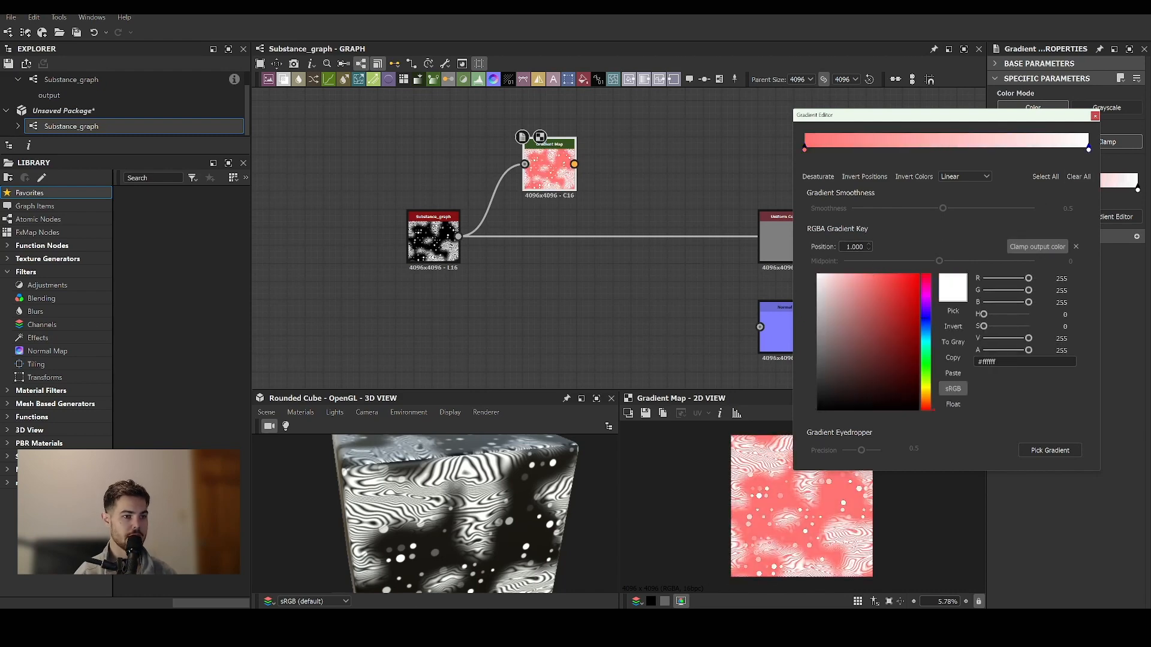
pyautogui.click(926, 317)
pyautogui.click(884, 274)
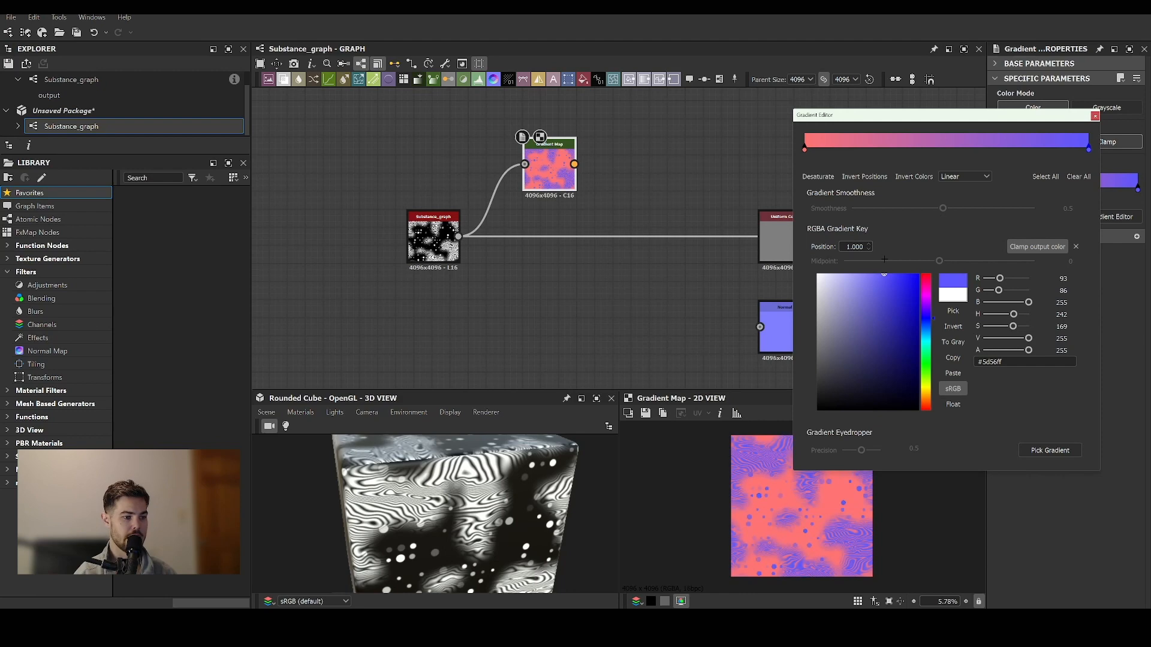
pyautogui.click(896, 274)
# Add a pink key (#ff9ae3) at 0.348 and a cyan key (#63f3f0) at 0.728 to the gradient, then close the editor.
pyautogui.click(904, 142)
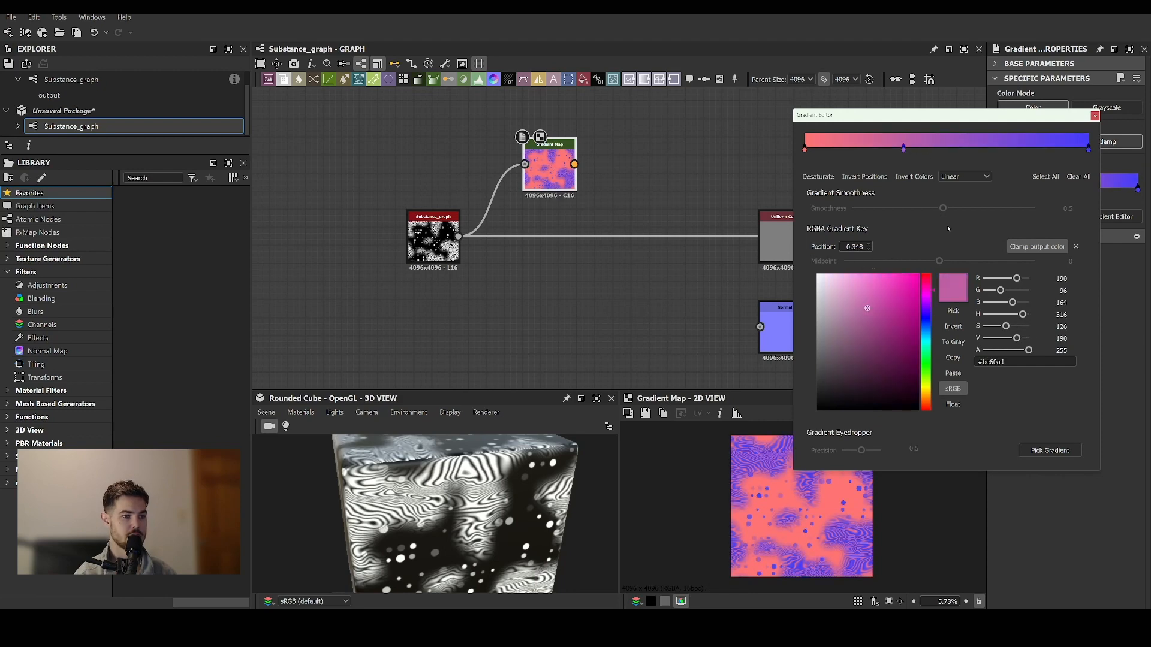
pyautogui.click(857, 274)
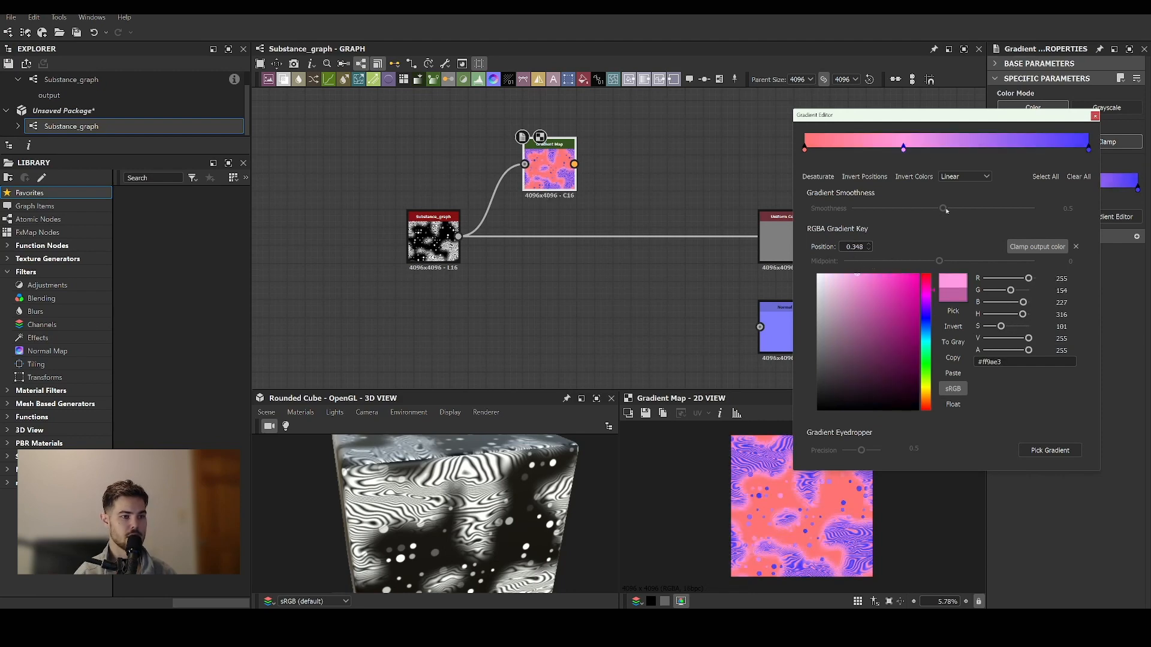
pyautogui.click(1012, 142)
pyautogui.click(926, 342)
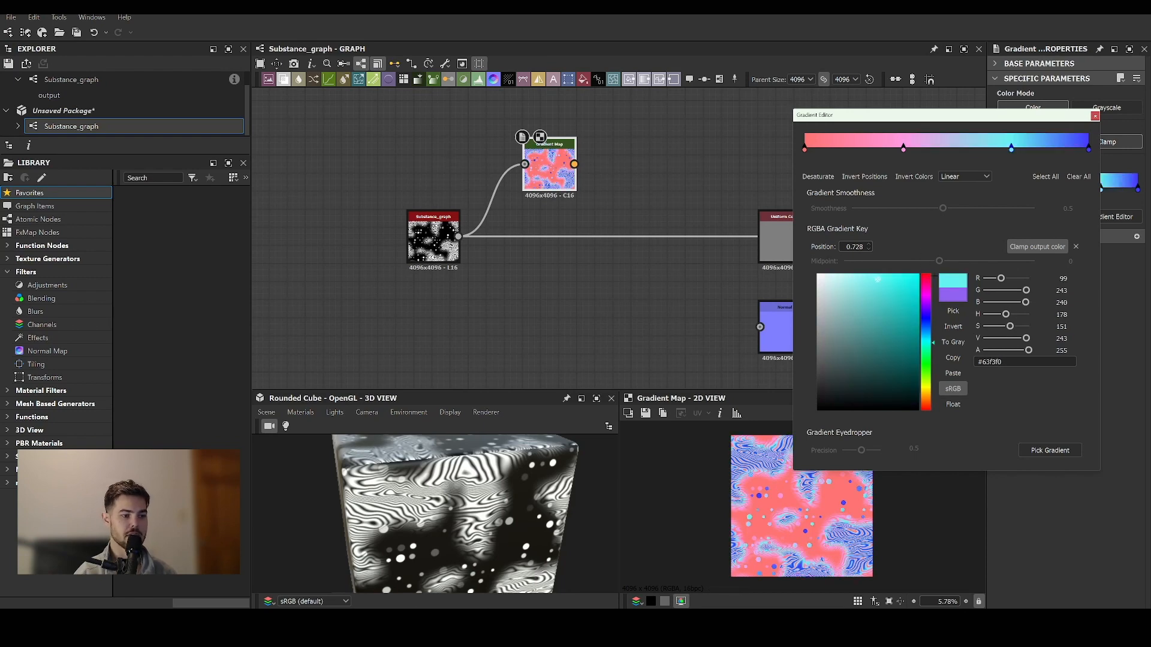
pyautogui.click(1096, 116)
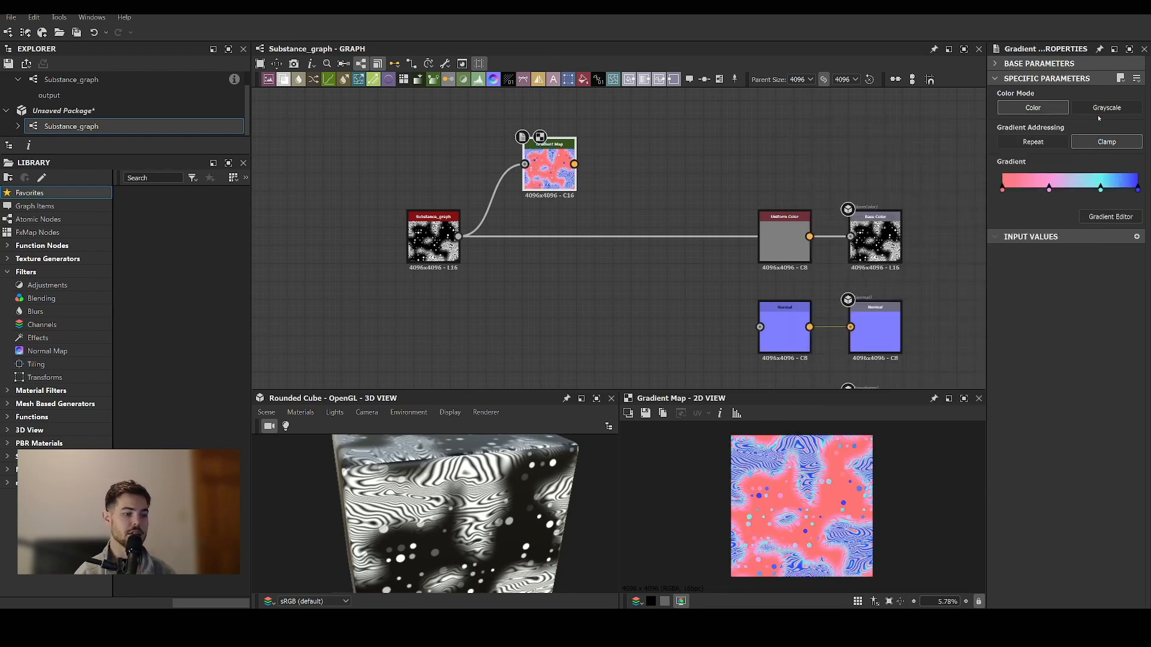
# Connect the Gradient Map to the Base Color output, move the unused Uniform Color node above it, and inspect the coloured cube.
pyautogui.moveTo(574, 163); pyautogui.dragTo(850, 236)
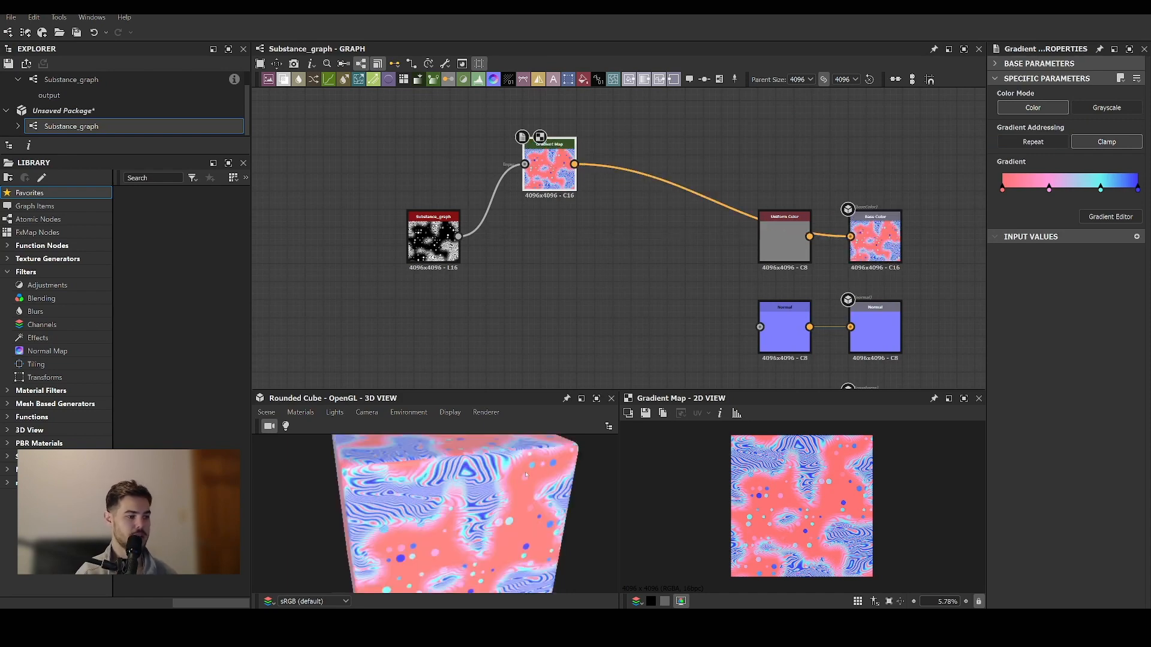
pyautogui.scroll(-5, 523, 484)
pyautogui.keyDown('alt'); pyautogui.moveTo(523, 484); pyautogui.dragTo(406, 477); pyautogui.keyUp('alt')
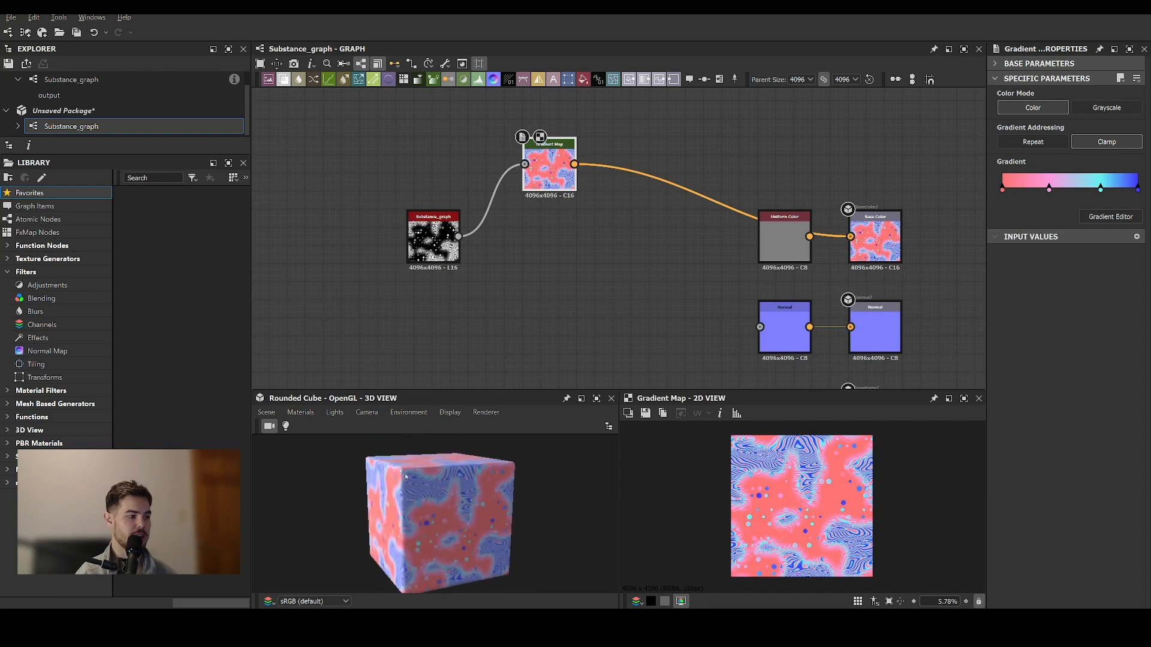
pyautogui.moveTo(784, 240); pyautogui.dragTo(785, 168)
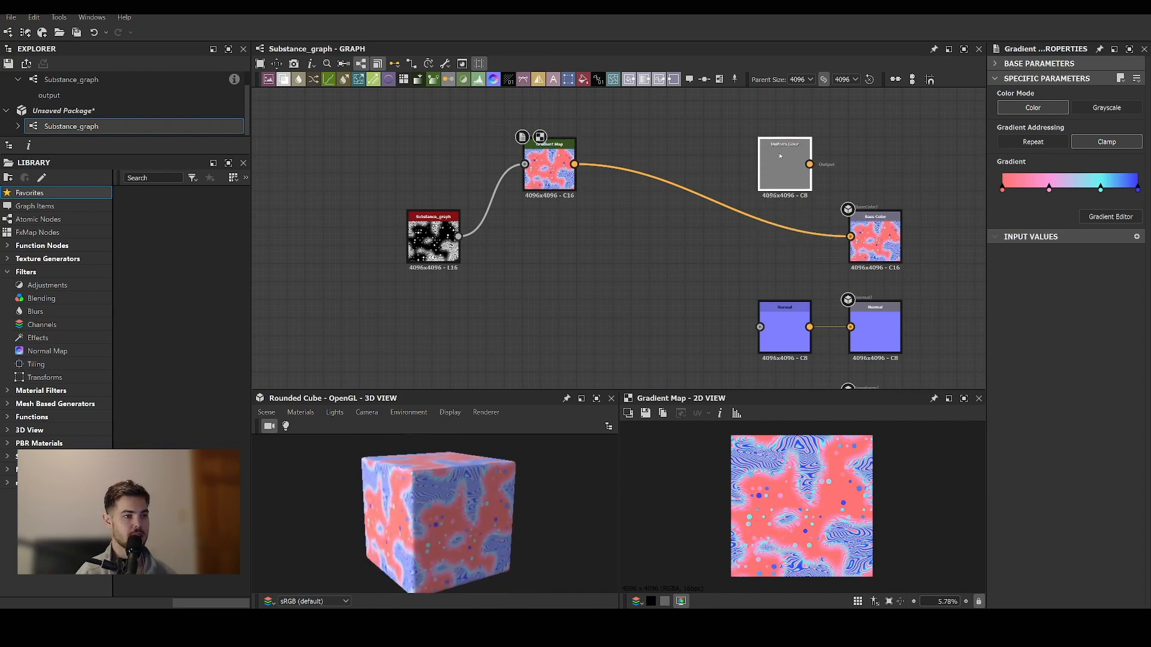
pyautogui.keyDown('alt'); pyautogui.moveTo(419, 480); pyautogui.dragTo(382, 484); pyautogui.keyUp('alt')
pyautogui.scroll(4, 410, 474)
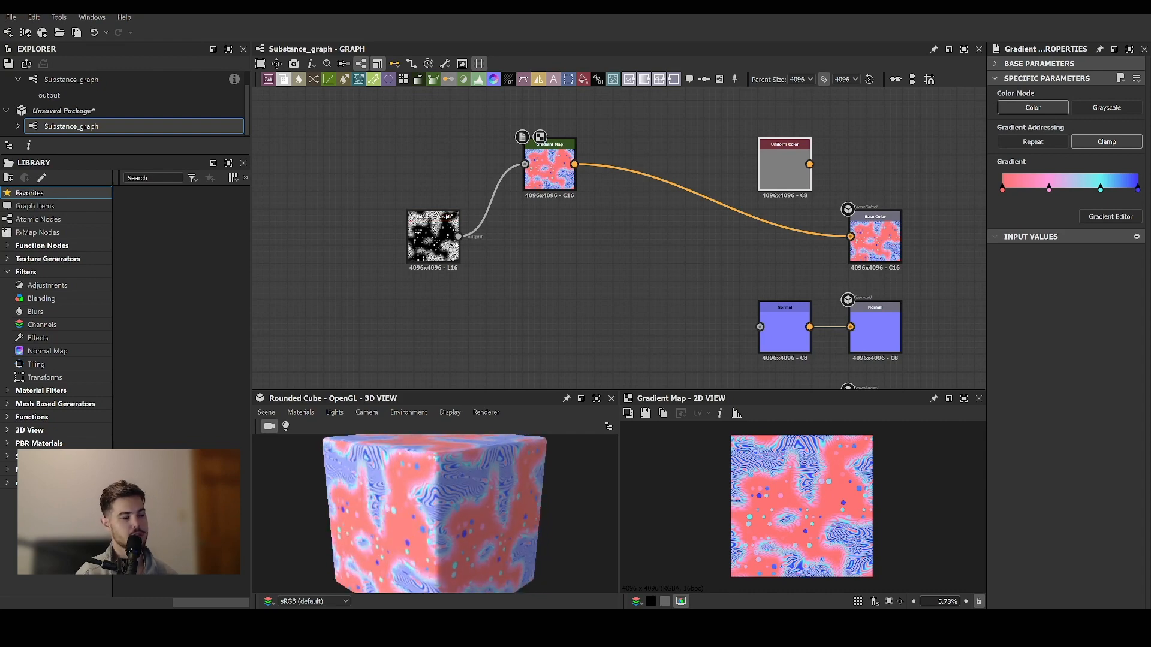
# Examine the graph's remaining material outputs, from Normal down to Height, and the nodes that feed them.
pyautogui.scroll(-2, 677, 319)
pyautogui.moveTo(677, 319); pyautogui.dragTo(658, 284, button='middle')
pyautogui.scroll(-1, 634, 265)
pyautogui.scroll(-1, 653, 254)
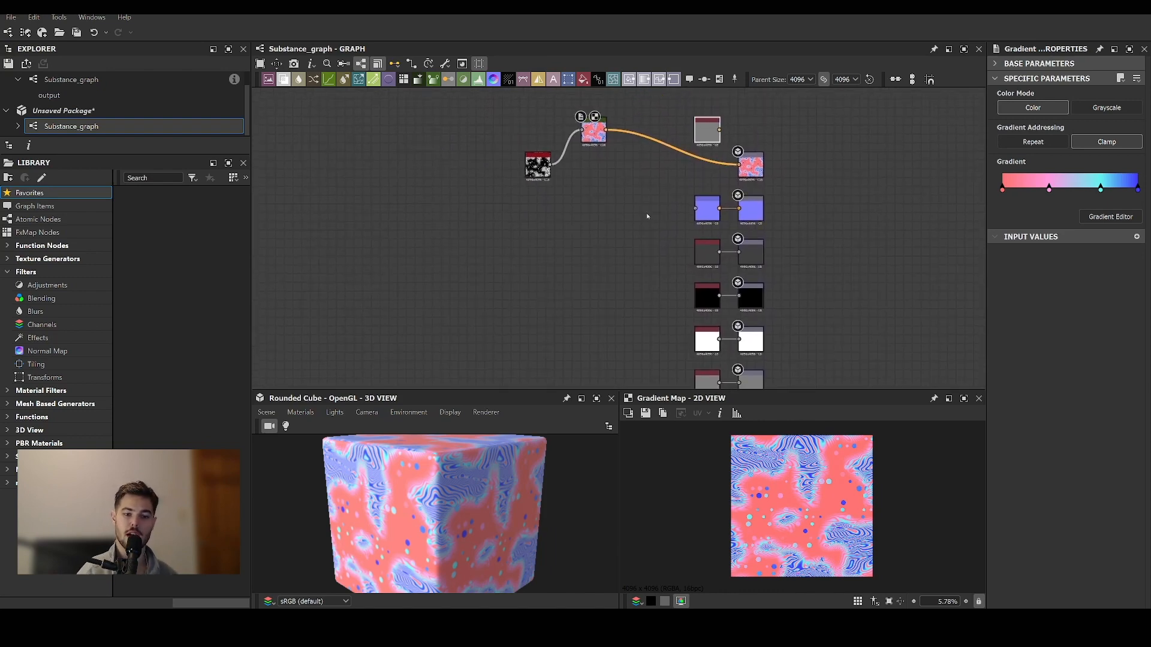
pyautogui.scroll(3, 601, 174)
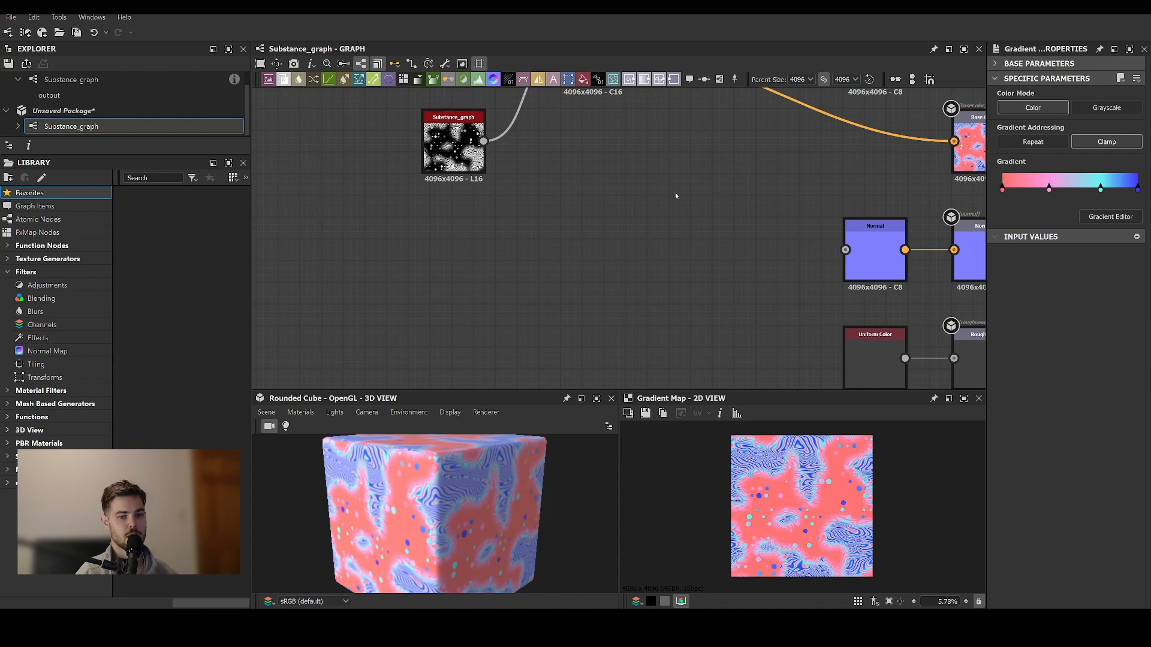
pyautogui.scroll(-2, 672, 193)
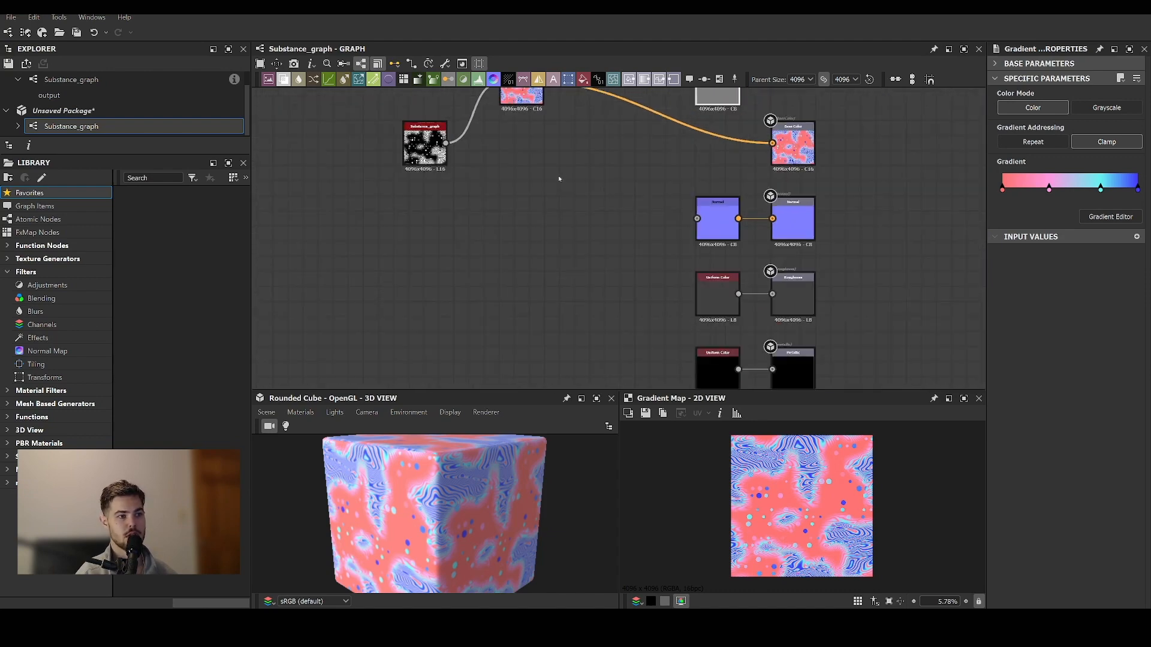
pyautogui.moveTo(672, 193); pyautogui.dragTo(567, 220, button='middle')
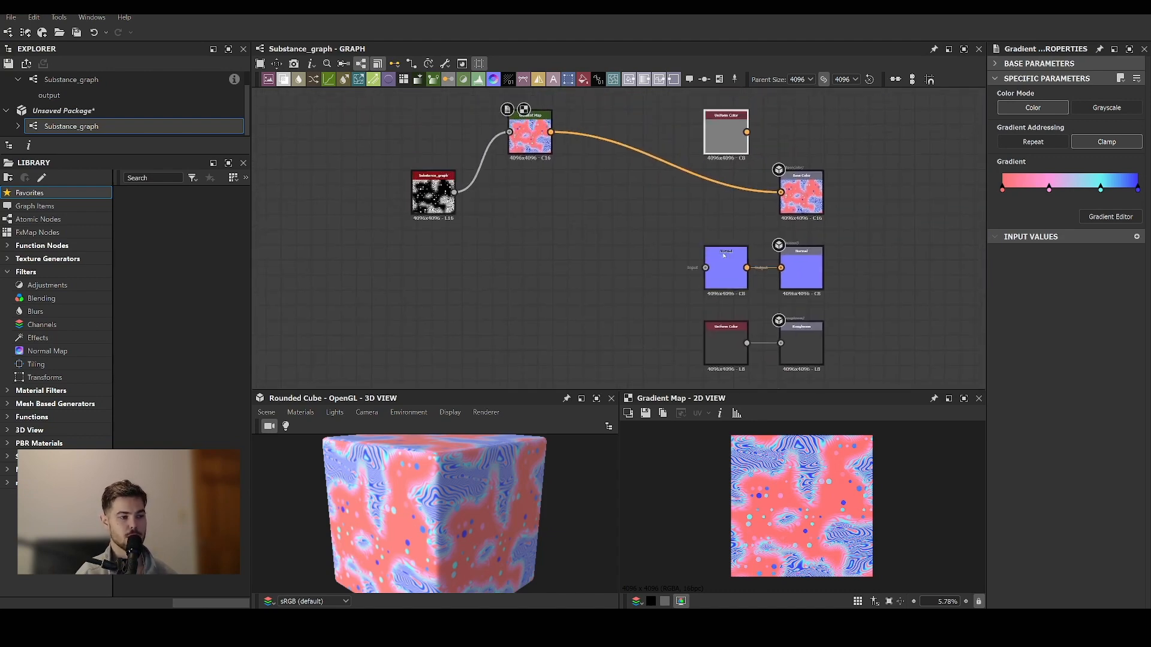
pyautogui.moveTo(614, 258); pyautogui.dragTo(645, 202, button='middle')
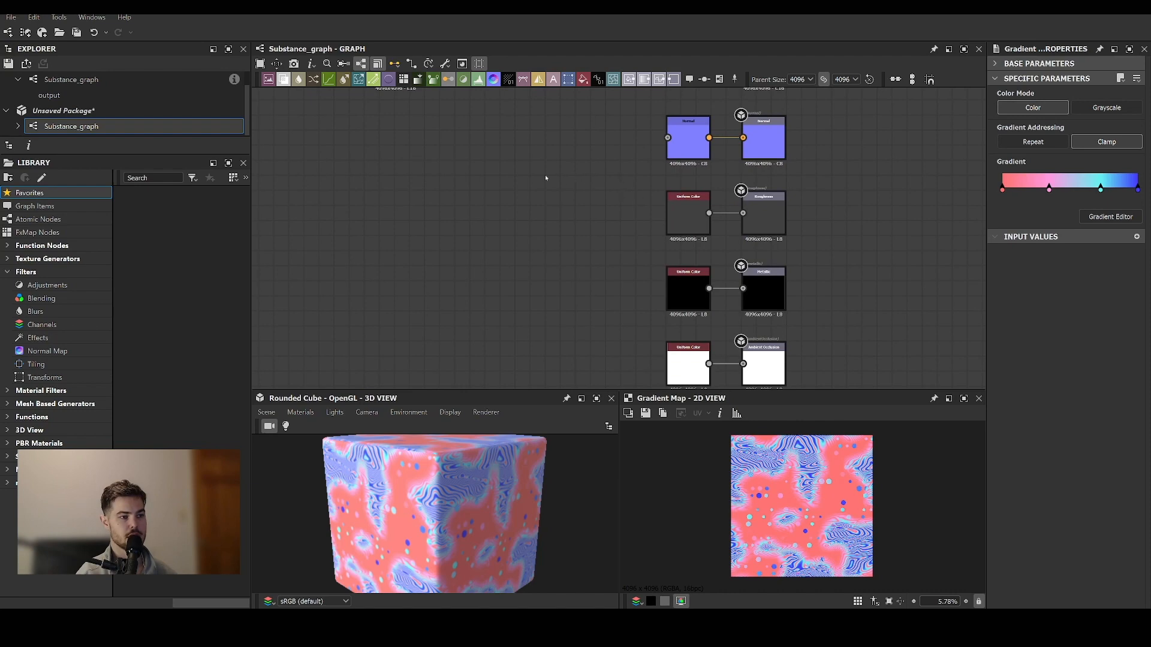
pyautogui.scroll(-1, 570, 287)
pyautogui.moveTo(624, 337); pyautogui.dragTo(629, 280, button='middle')
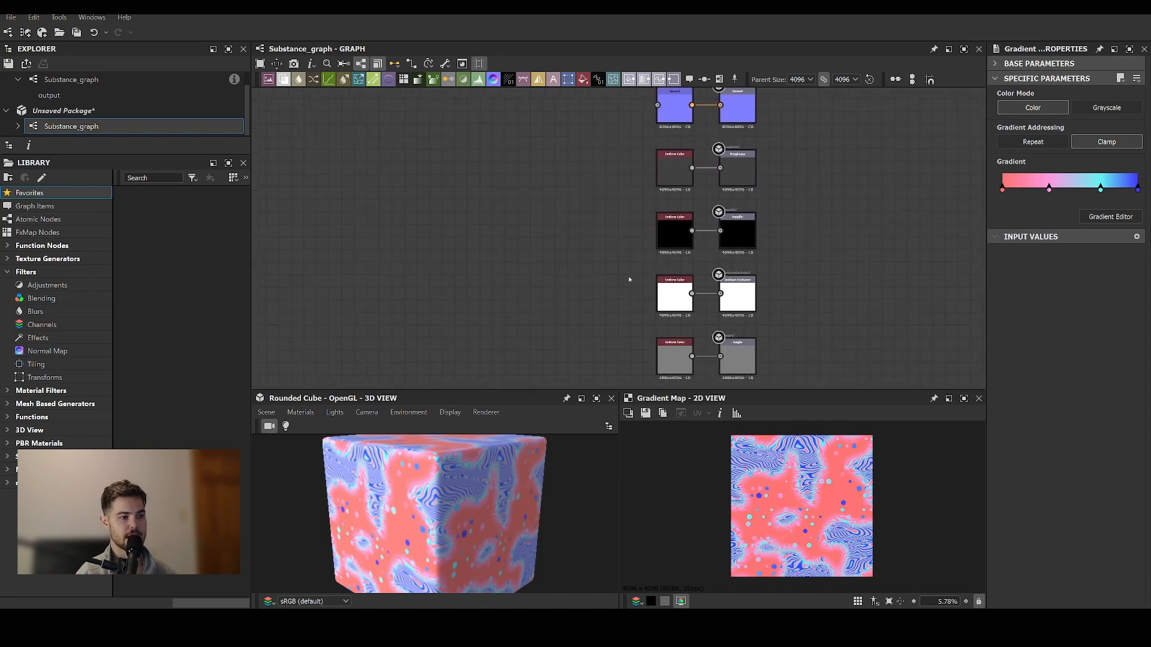
pyautogui.moveTo(591, 200); pyautogui.dragTo(606, 302, button='middle')
pyautogui.scroll(2, 494, 188)
pyautogui.moveTo(495, 188); pyautogui.dragTo(462, 246, button='middle')
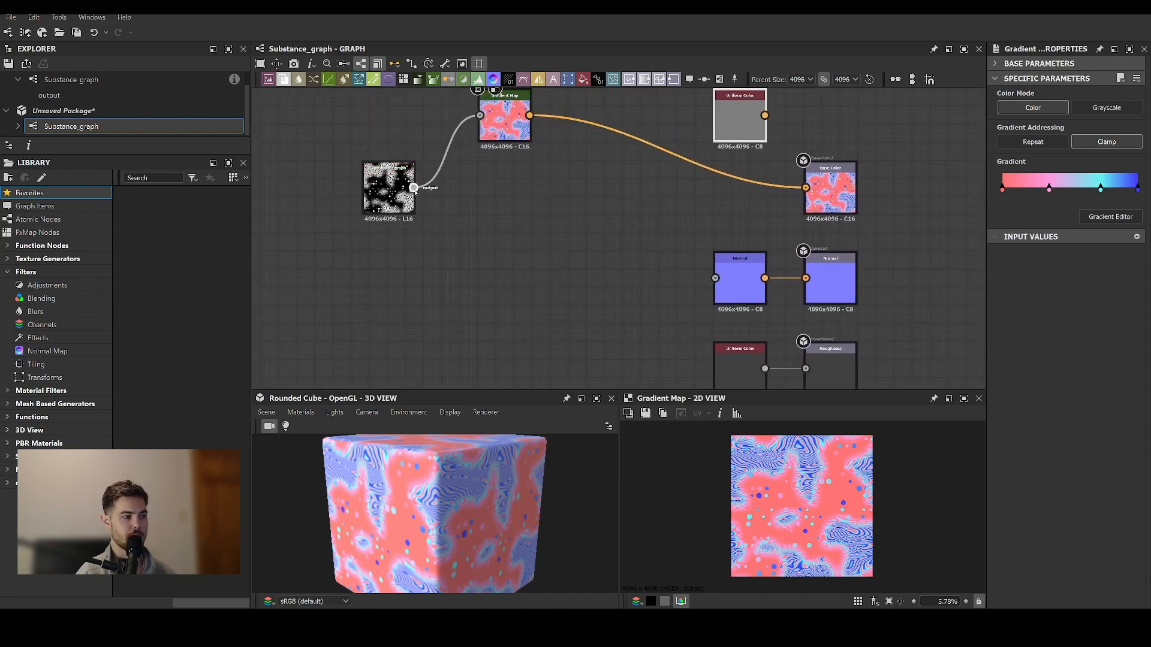
# Connect the Substance_graph node's output to the Normal node's input and inspect the surface relief on the cube up close.
pyautogui.moveTo(414, 187); pyautogui.dragTo(715, 278)
pyautogui.keyDown('alt'); pyautogui.moveTo(464, 474); pyautogui.dragTo(470, 510); pyautogui.keyUp('alt')
pyautogui.scroll(5, 469, 539)
pyautogui.keyDown('alt'); pyautogui.moveTo(414, 498); pyautogui.dragTo(478, 509, button='middle'); pyautogui.keyUp('alt')
pyautogui.moveTo(478, 509); pyautogui.dragTo(461, 427)
pyautogui.scroll(4, 516, 479)
pyautogui.scroll(-4, 420, 489)
pyautogui.scroll(4, 308, 506)
pyautogui.scroll(-2, 586, 326)
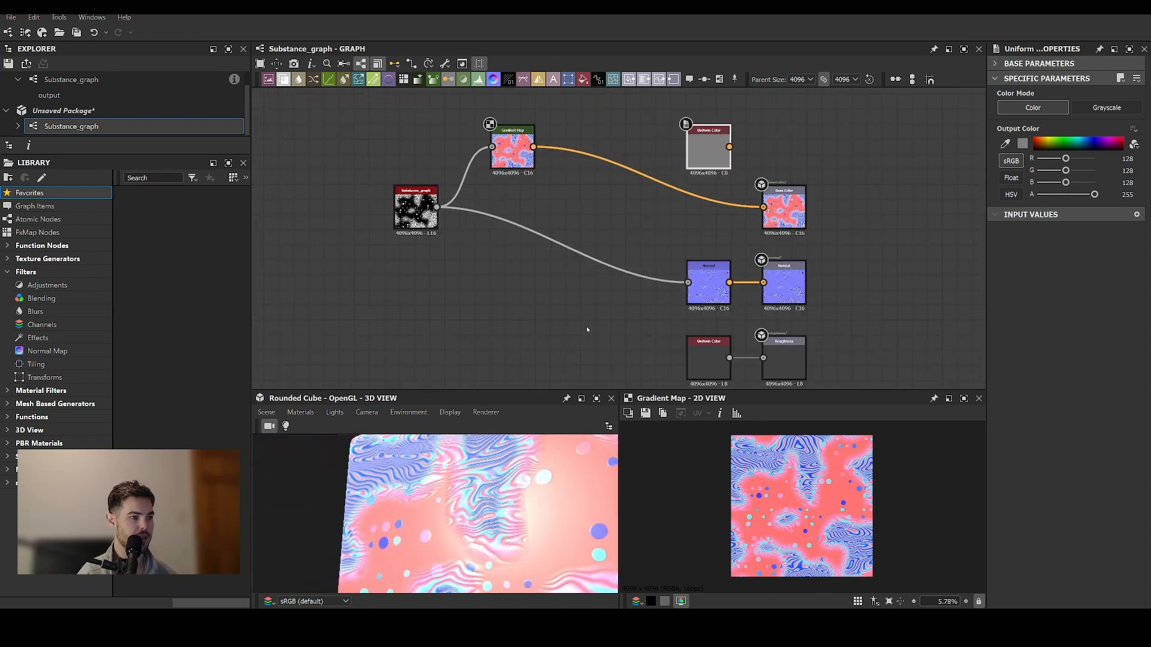
# Set the Normal node's intensity to 2.35 and check the relief in the 3D view.
pyautogui.click(682, 252)
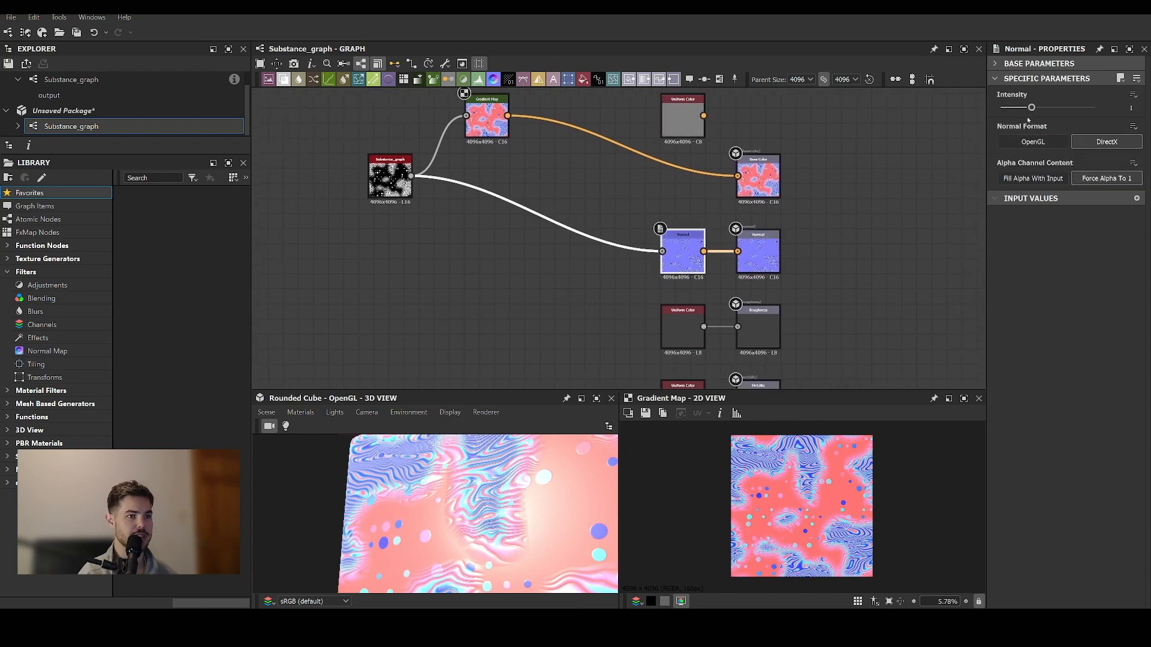
pyautogui.moveTo(1032, 107); pyautogui.dragTo(1074, 108)
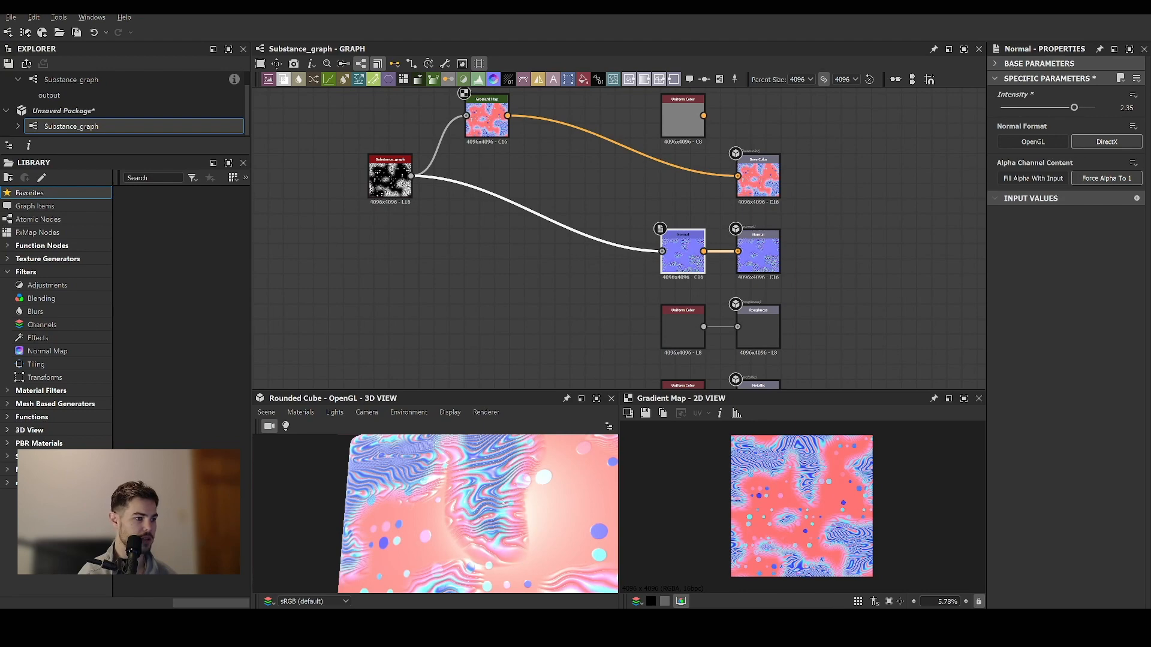
pyautogui.moveTo(502, 502); pyautogui.dragTo(719, 336)
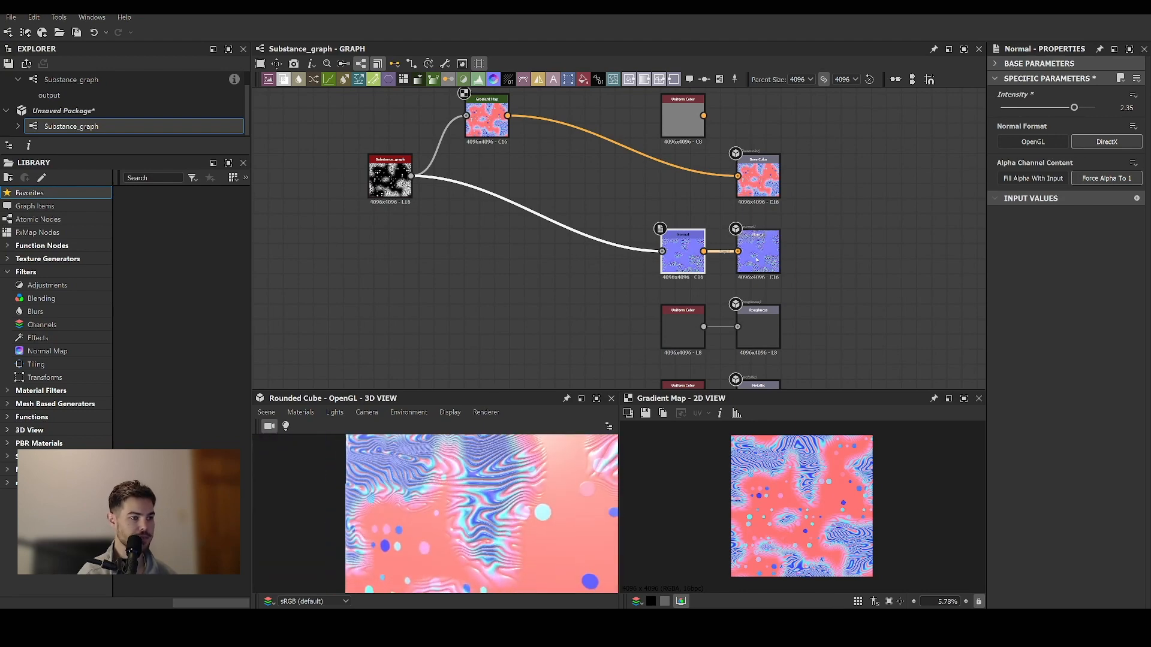
# Connect the Substance_graph node directly to the Roughness and Metallic outputs and inspect the cube's reflections.
pyautogui.moveTo(411, 175); pyautogui.dragTo(754, 333)
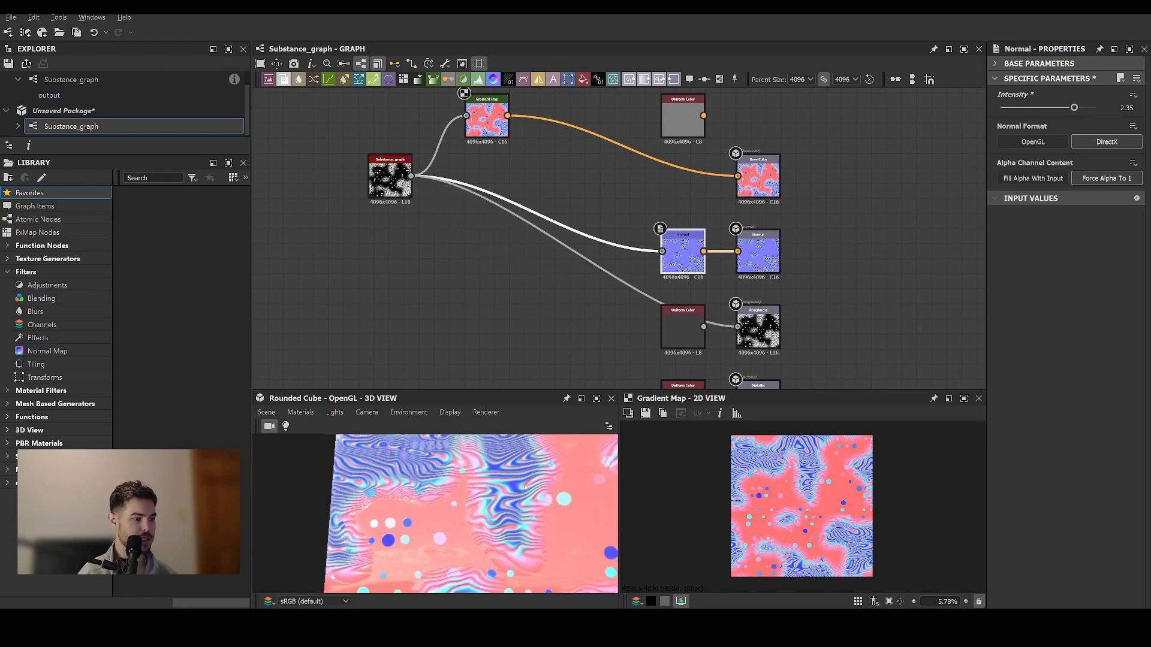
pyautogui.moveTo(474, 454); pyautogui.dragTo(534, 477)
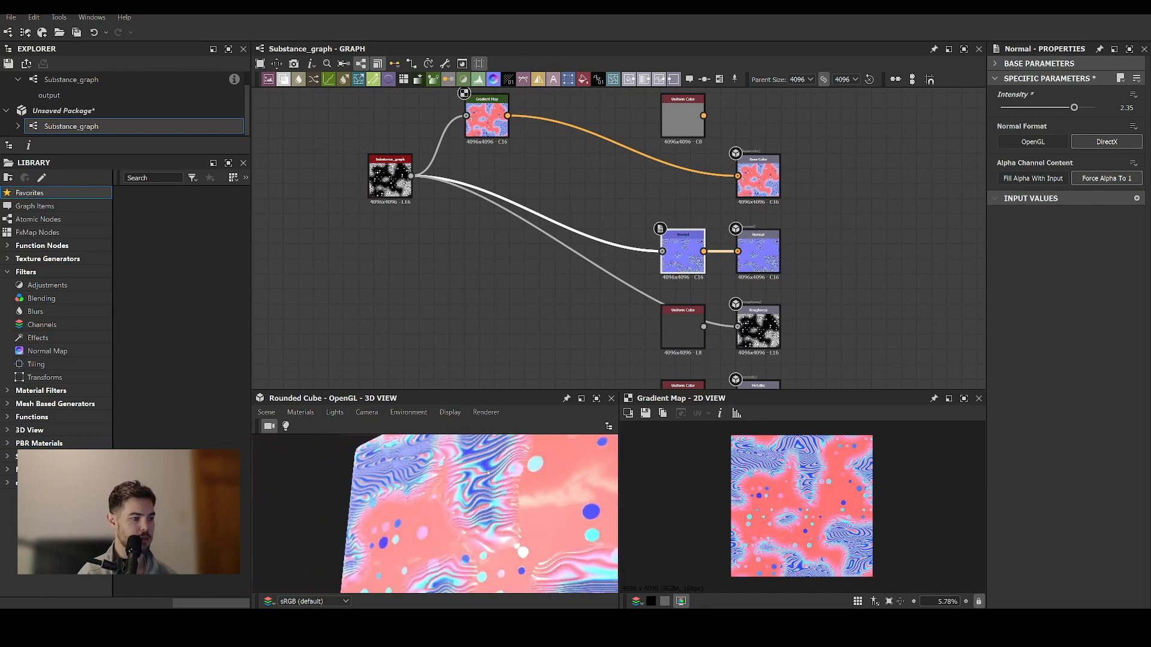
pyautogui.scroll(-3, 637, 173)
pyautogui.moveTo(480, 174); pyautogui.dragTo(674, 329)
pyautogui.moveTo(492, 492); pyautogui.dragTo(446, 519)
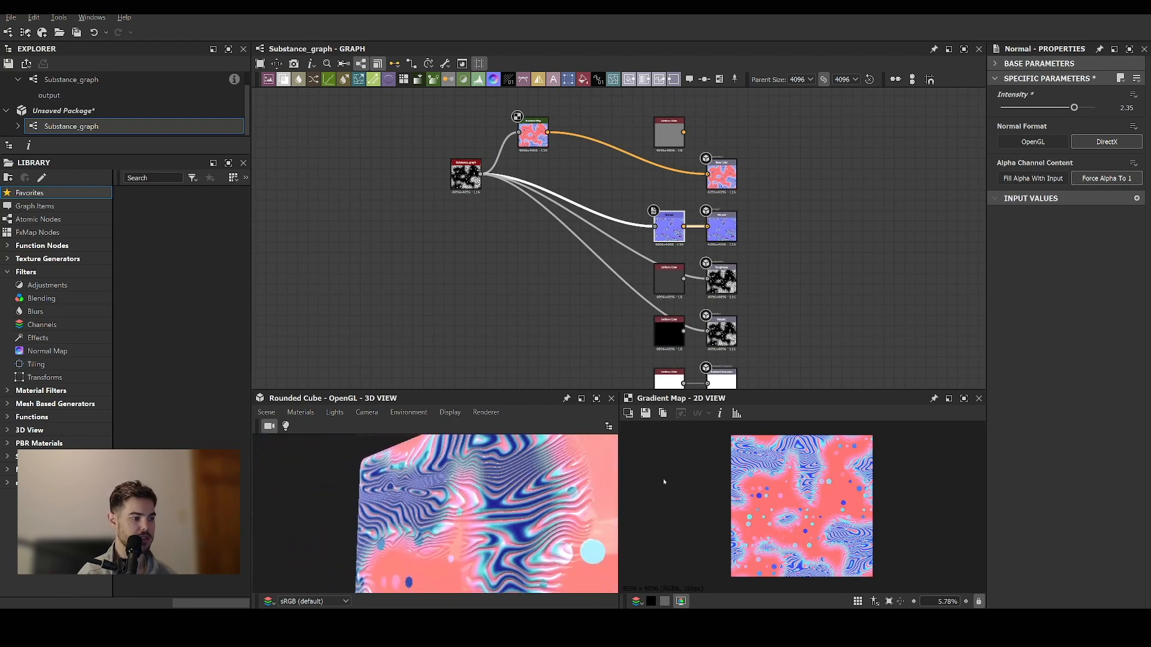
pyautogui.moveTo(663, 482); pyautogui.dragTo(461, 492)
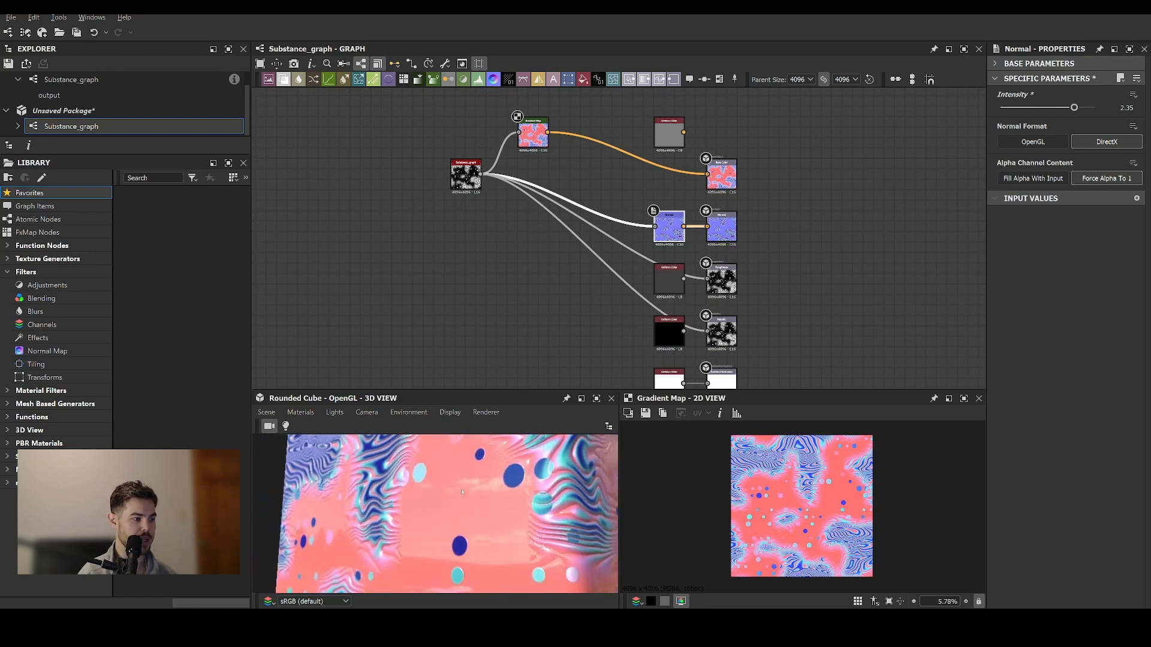
pyautogui.scroll(-5, 462, 492)
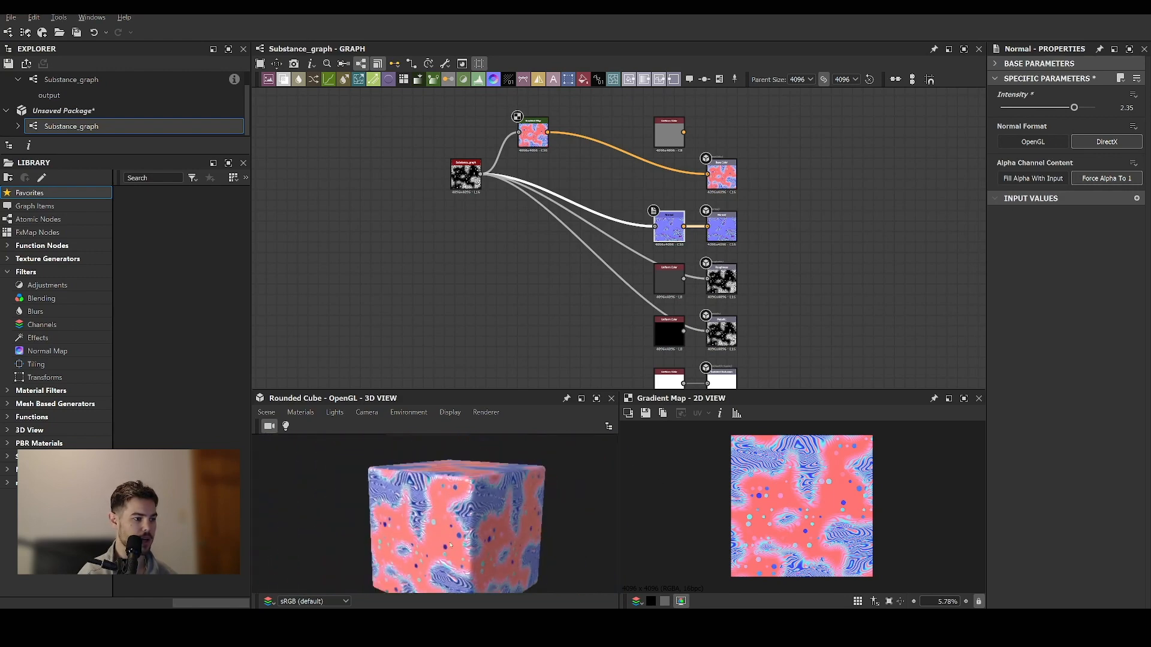
# Switch the 3D preview mesh to Mat Ball and inspect the material on it from several angles.
pyautogui.click(267, 413)
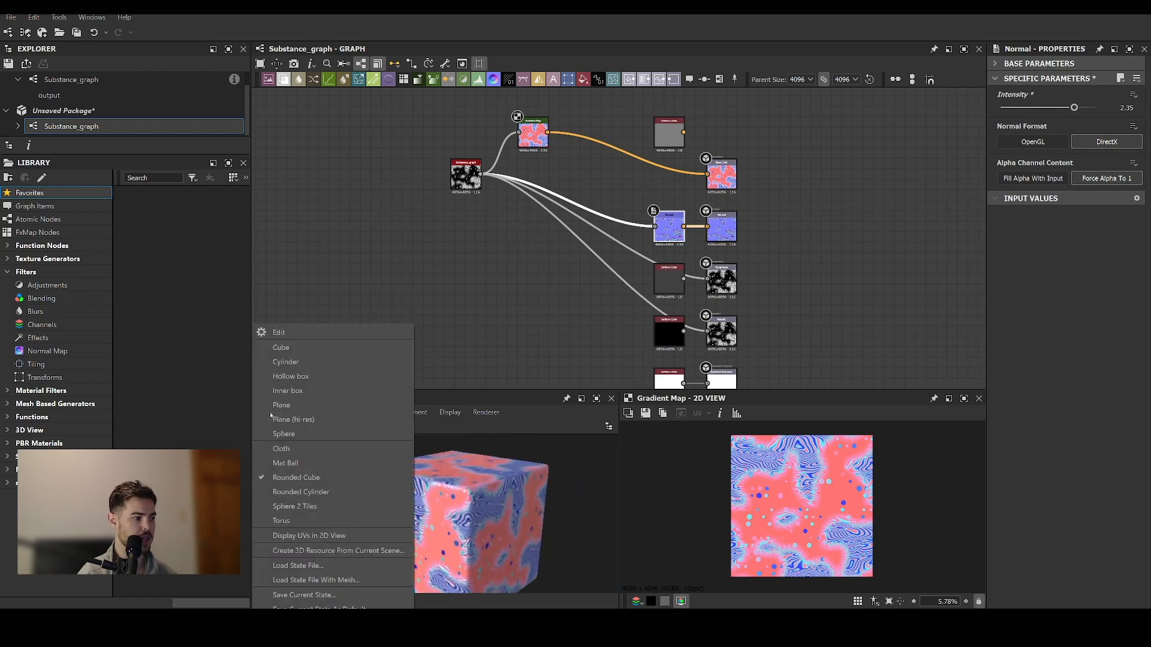
pyautogui.click(285, 463)
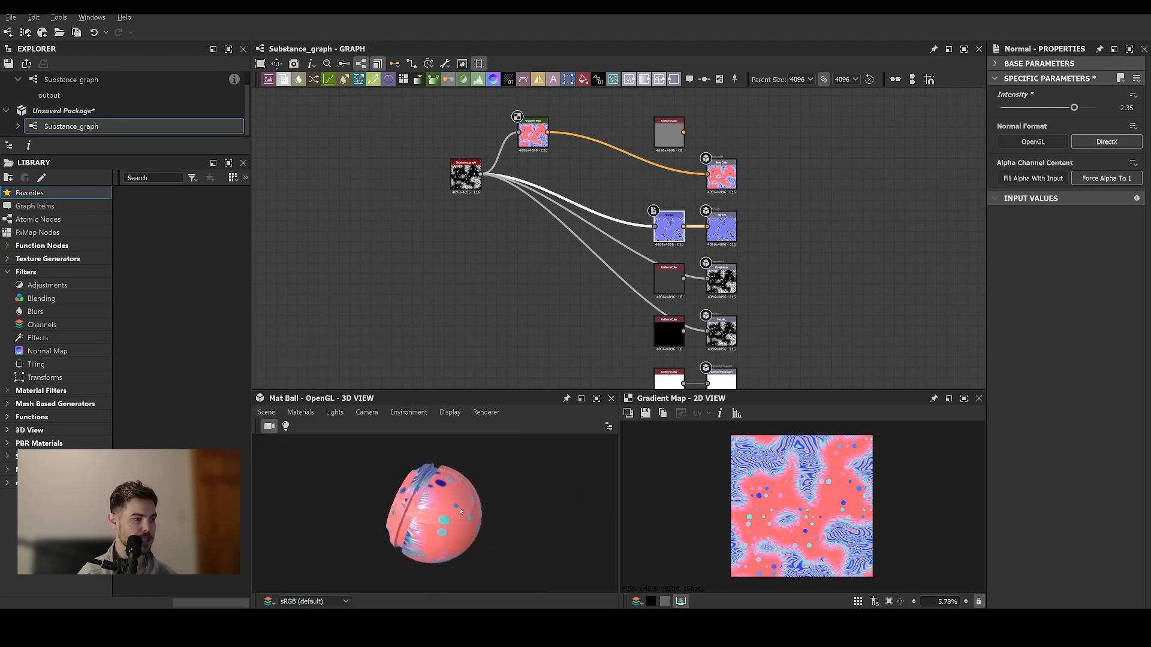
pyautogui.moveTo(461, 511); pyautogui.dragTo(469, 474)
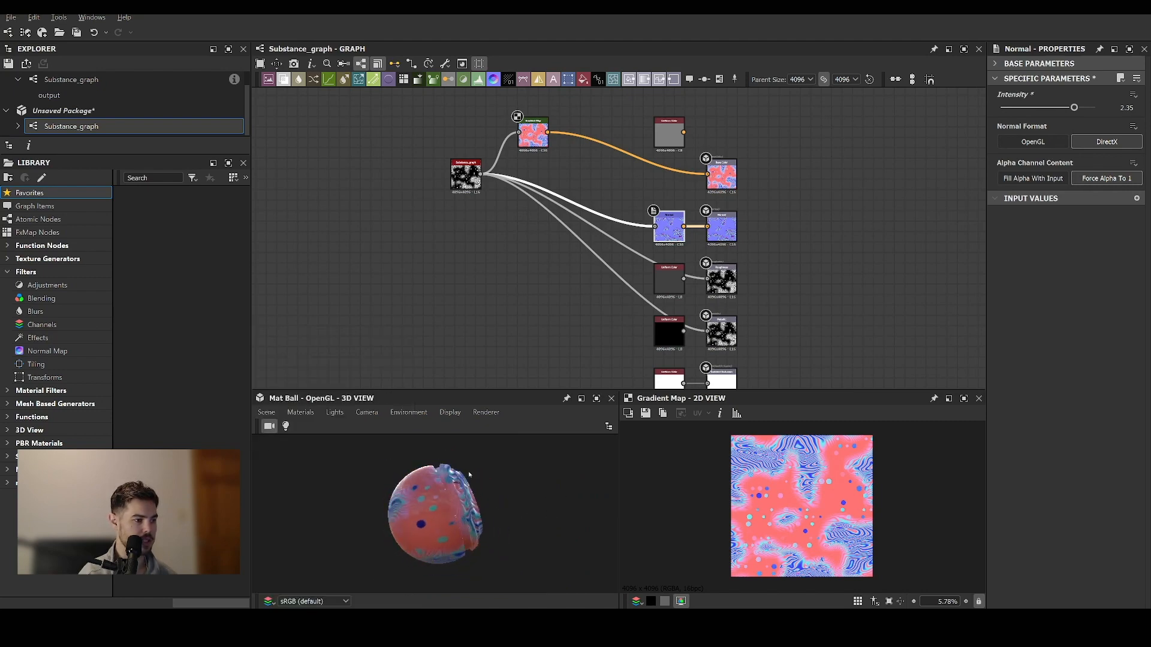
pyautogui.scroll(8, 469, 475)
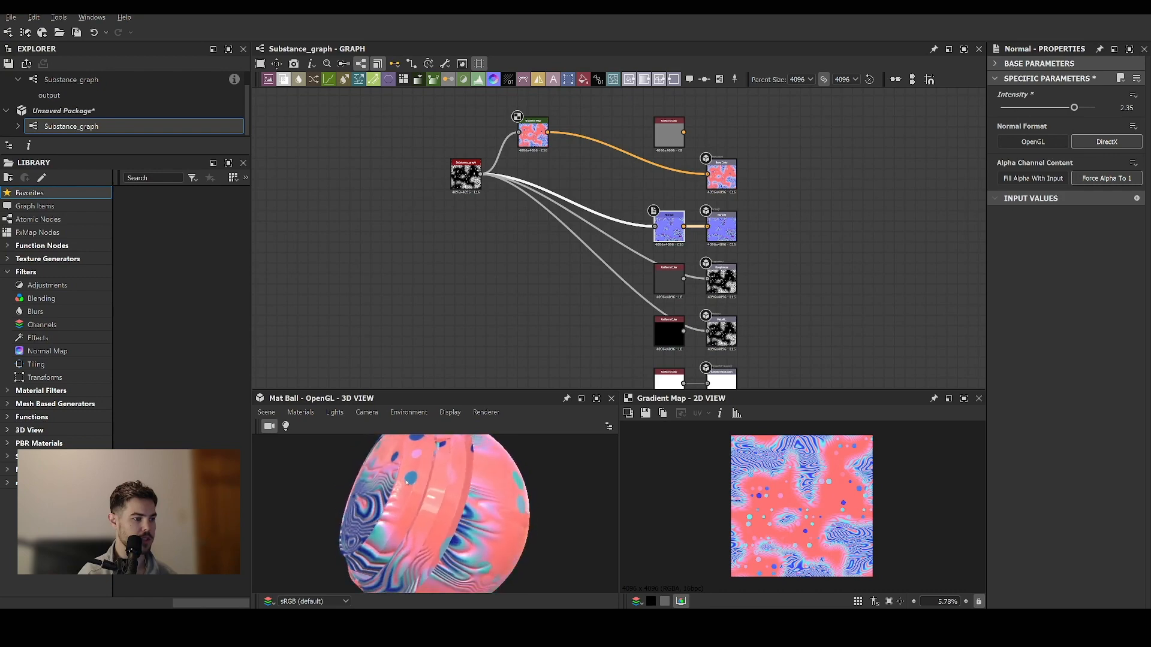
pyautogui.click(267, 412)
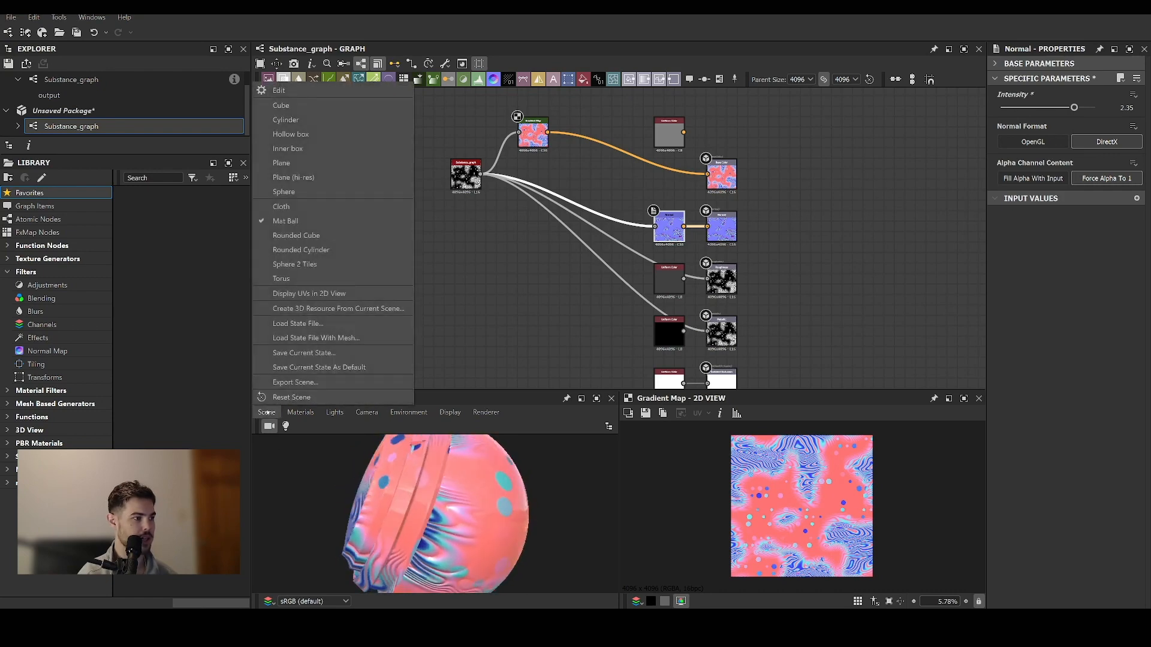
pyautogui.moveTo(297, 416)
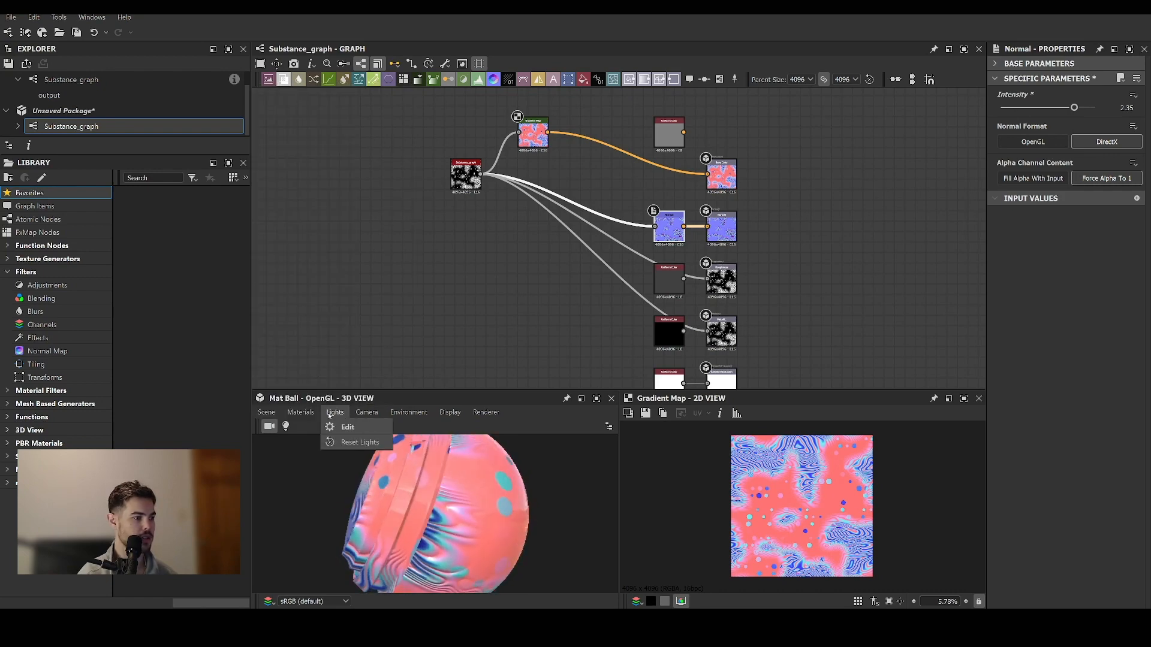
pyautogui.moveTo(390, 416)
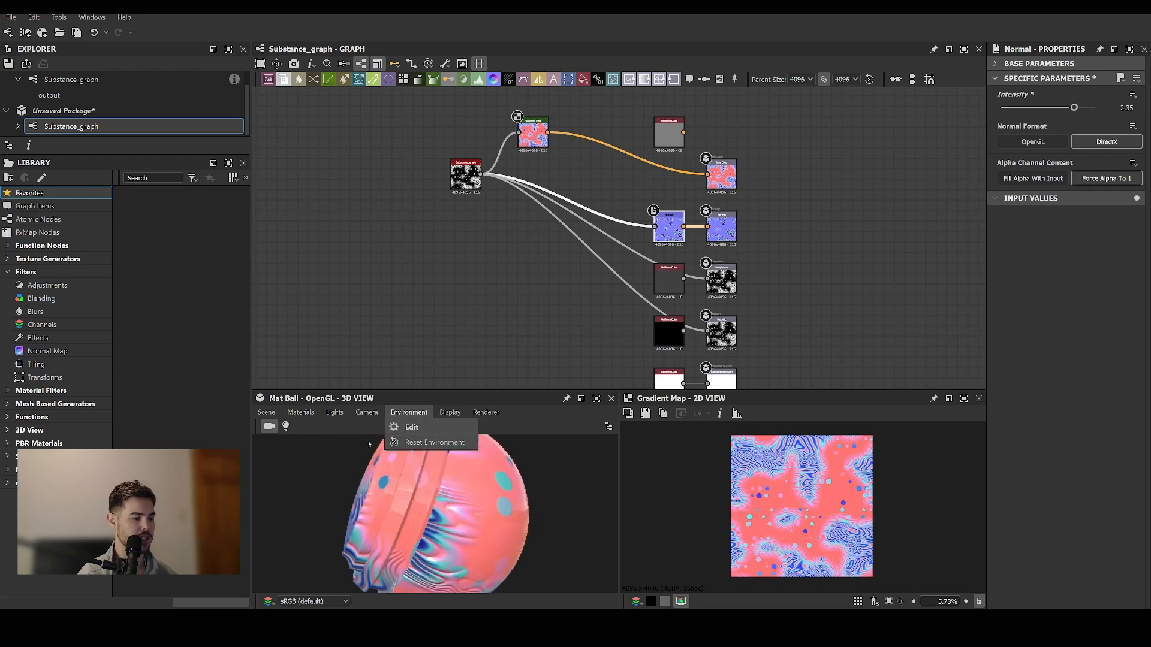
pyautogui.click(344, 498)
pyautogui.moveTo(360, 500); pyautogui.dragTo(549, 500)
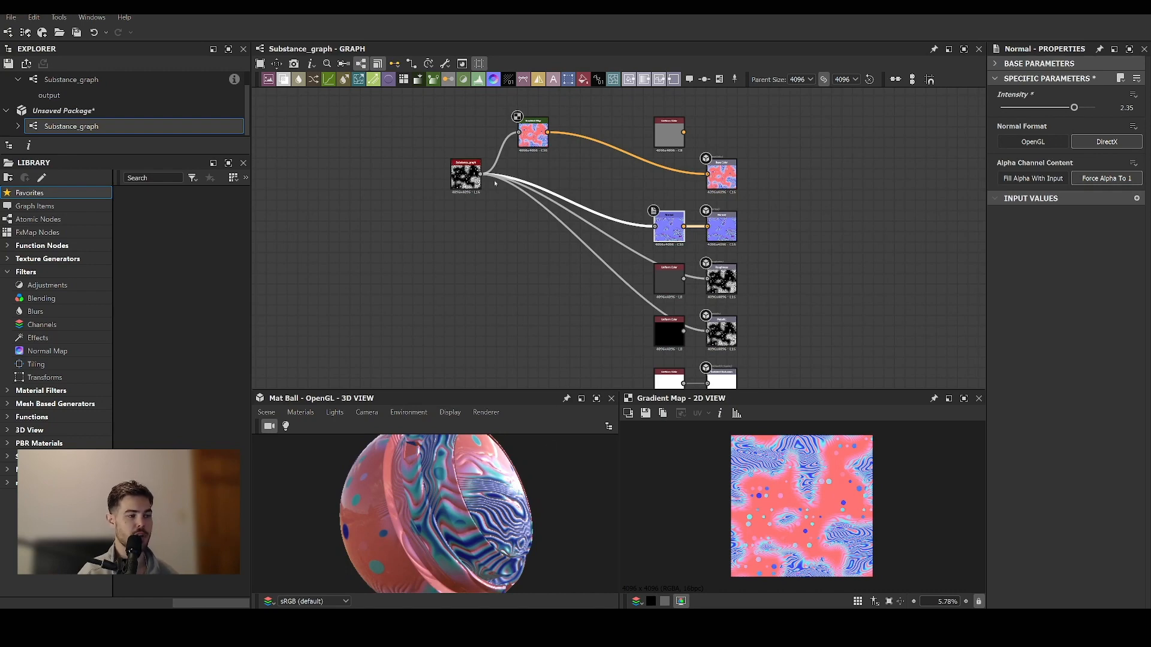
# Add a Gradient Map node fed by the Substance_graph node's output and set its color mode to Grayscale.
pyautogui.scroll(3, 497, 180)
pyautogui.moveTo(467, 169); pyautogui.dragTo(501, 261)
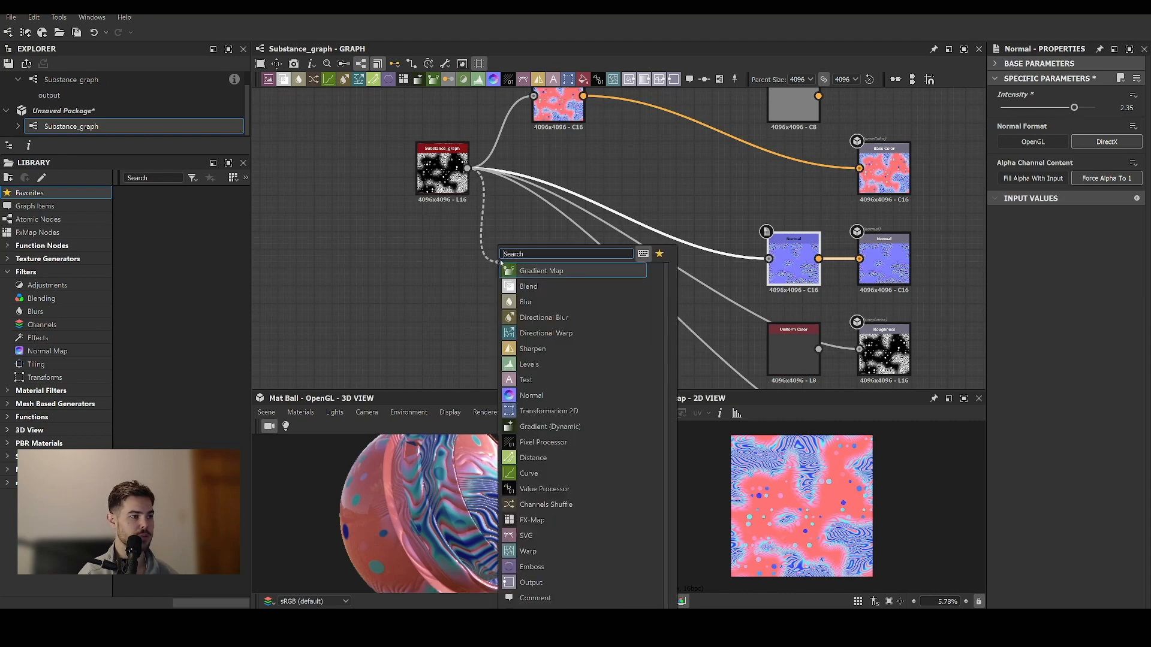
pyautogui.click(574, 272)
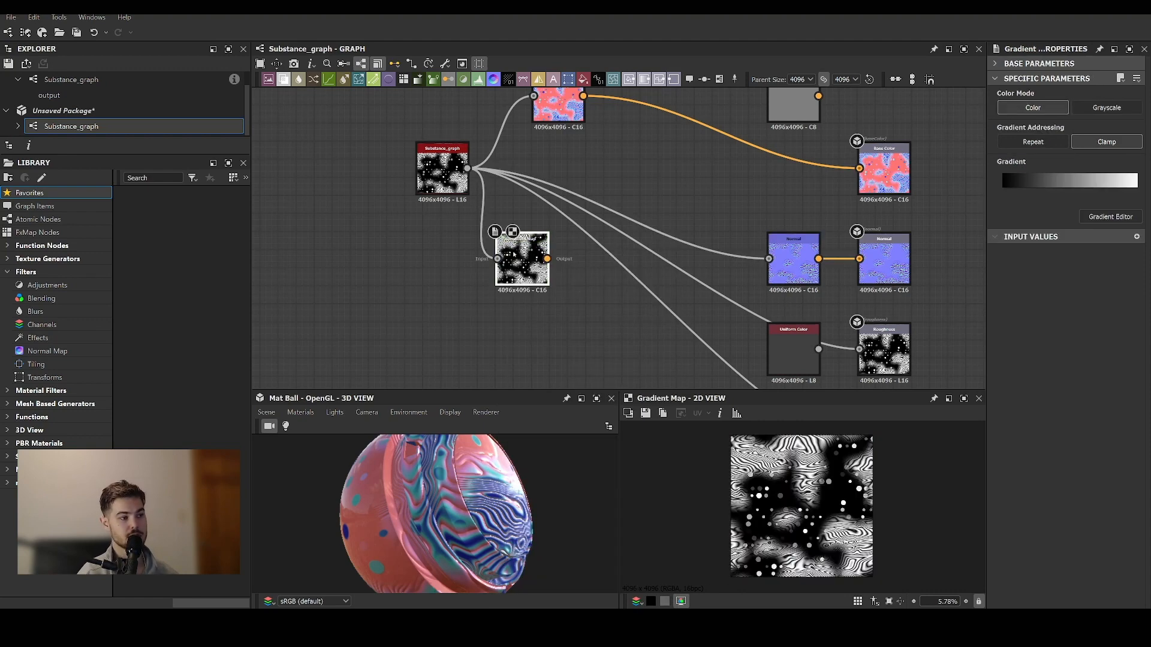
pyautogui.click(1103, 109)
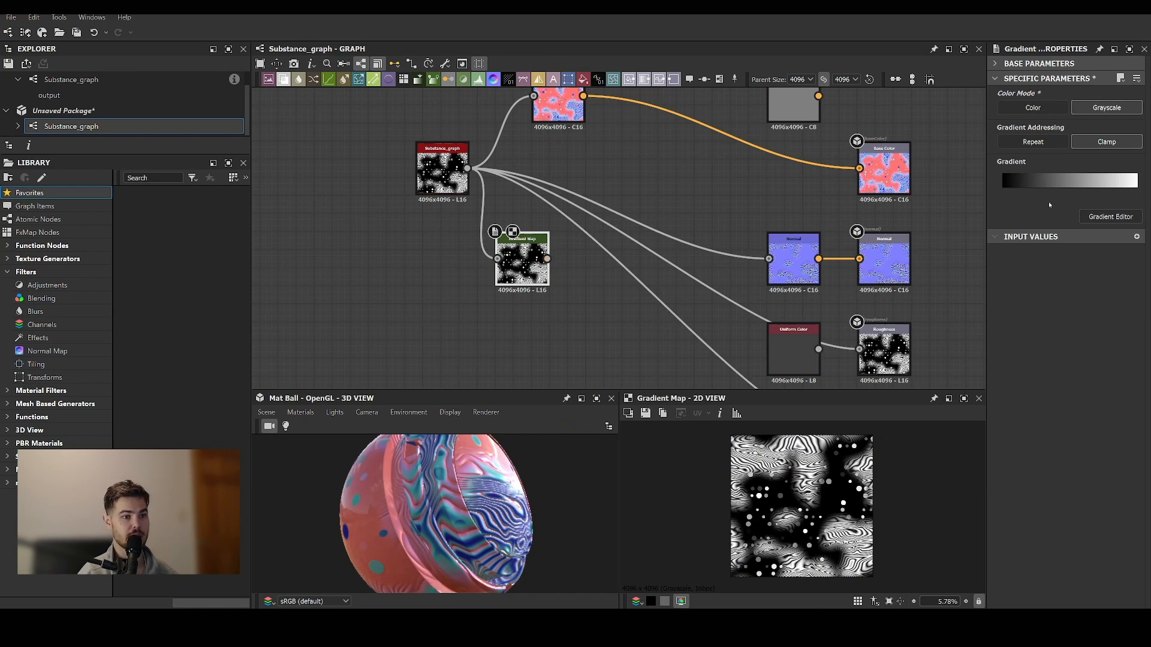
# Reduce the new Gradient Map's contrast by setting its black start key to mid grey and its white end key to light grey #a4a3a3.
pyautogui.click(1111, 217)
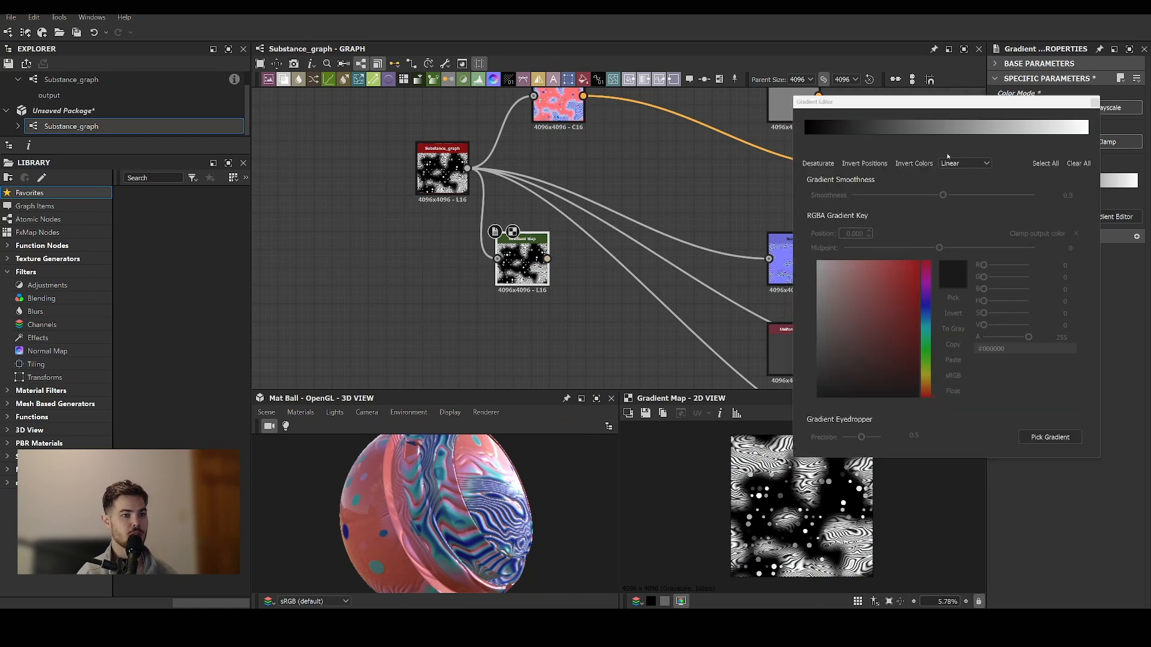
pyautogui.click(805, 137)
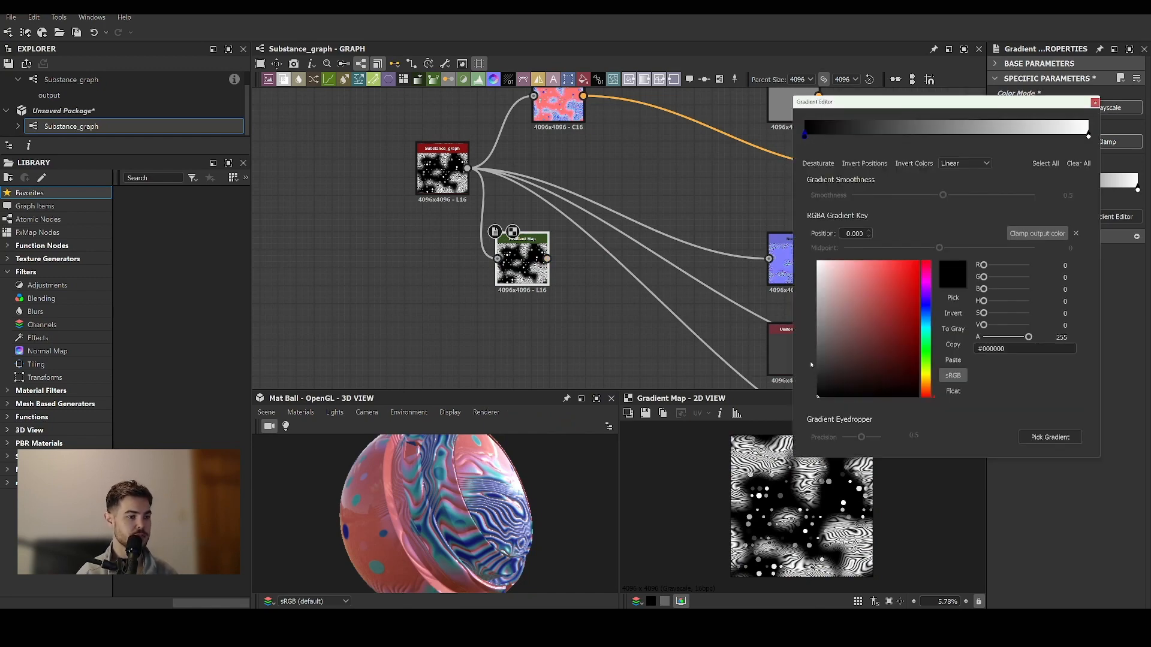
pyautogui.moveTo(811, 364); pyautogui.dragTo(809, 341)
pyautogui.click(1089, 137)
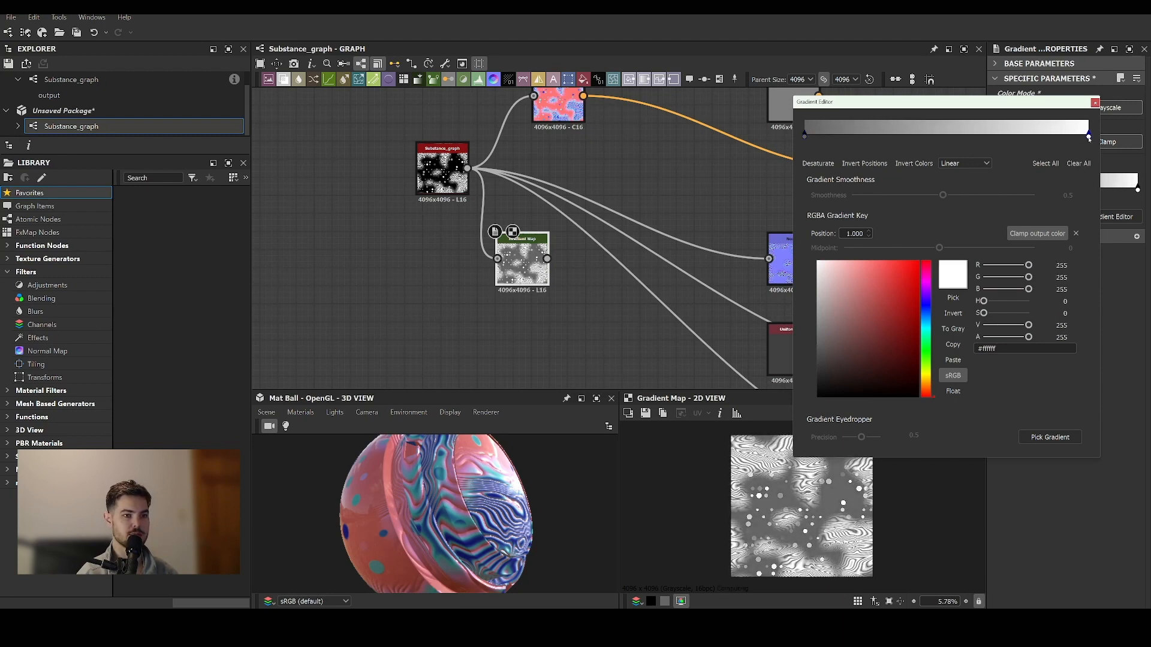
pyautogui.click(817, 309)
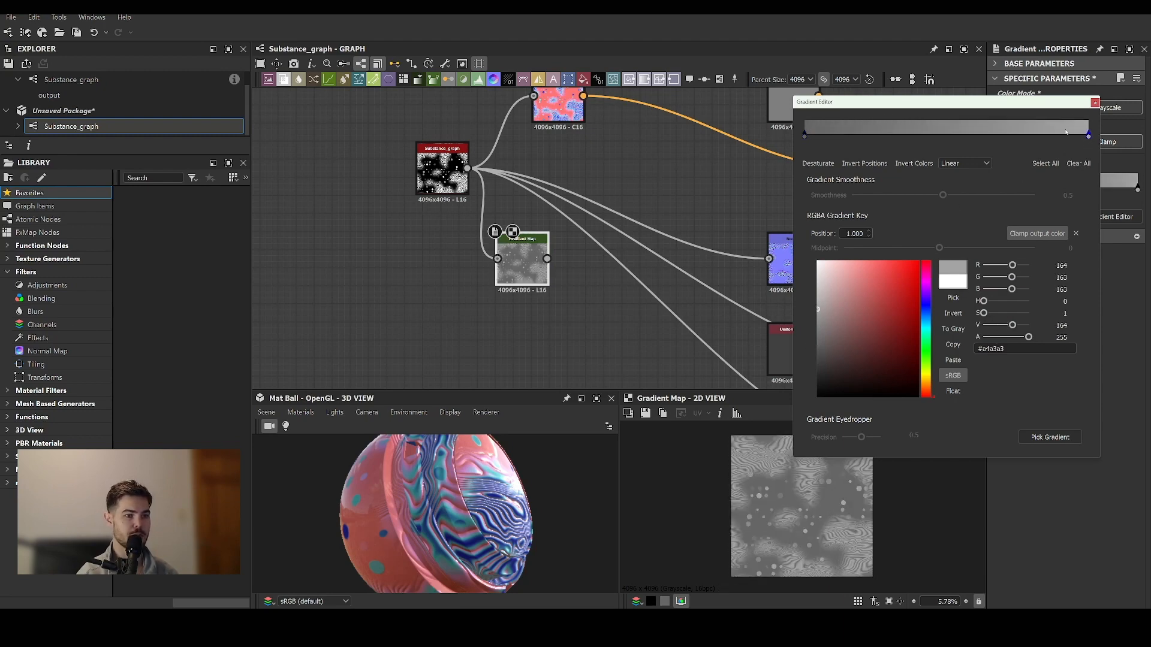
pyautogui.click(1095, 102)
# Connect the grayscale Gradient Map's output to the Roughness and Metallic outputs, checking the Mat Ball's surface up close.
pyautogui.moveTo(546, 258); pyautogui.dragTo(772, 328)
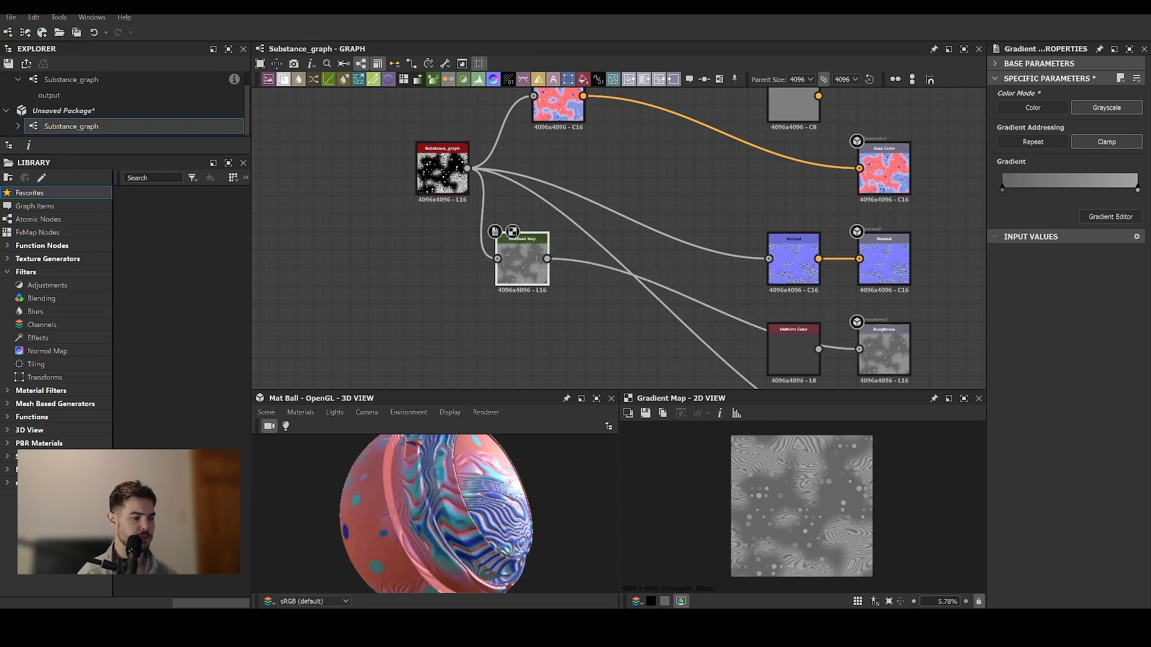
pyautogui.moveTo(503, 505); pyautogui.dragTo(393, 456)
pyautogui.scroll(6, 511, 495)
pyautogui.scroll(-6, 557, 512)
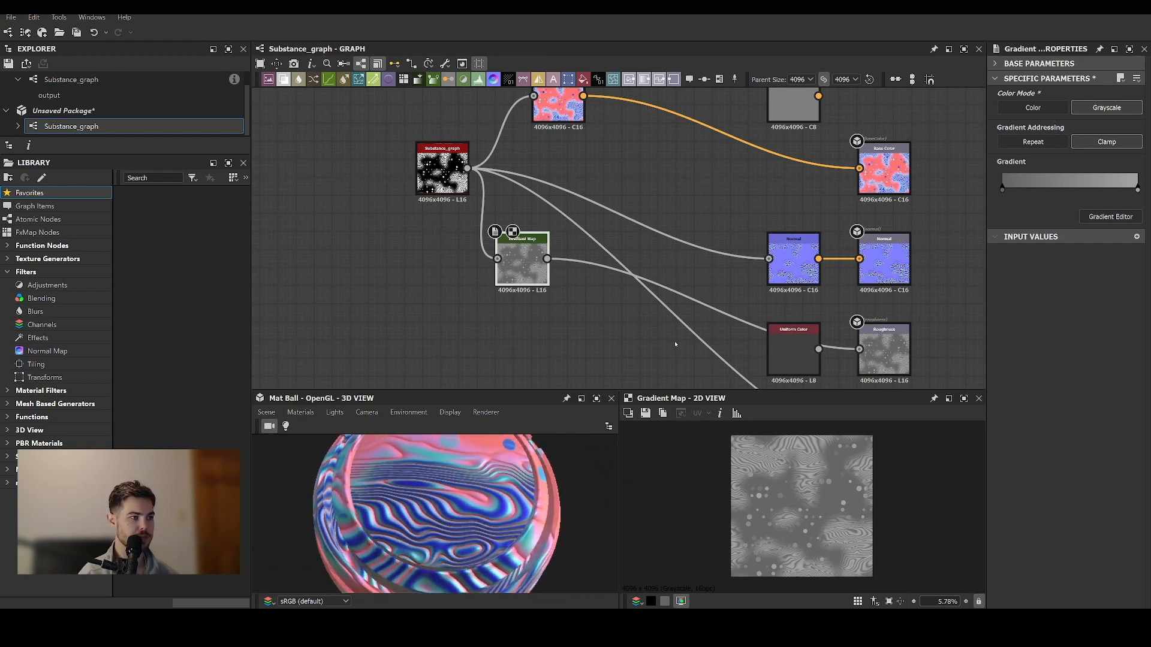
pyautogui.moveTo(642, 336); pyautogui.dragTo(635, 226, button='middle')
pyautogui.moveTo(553, 164); pyautogui.dragTo(865, 345)
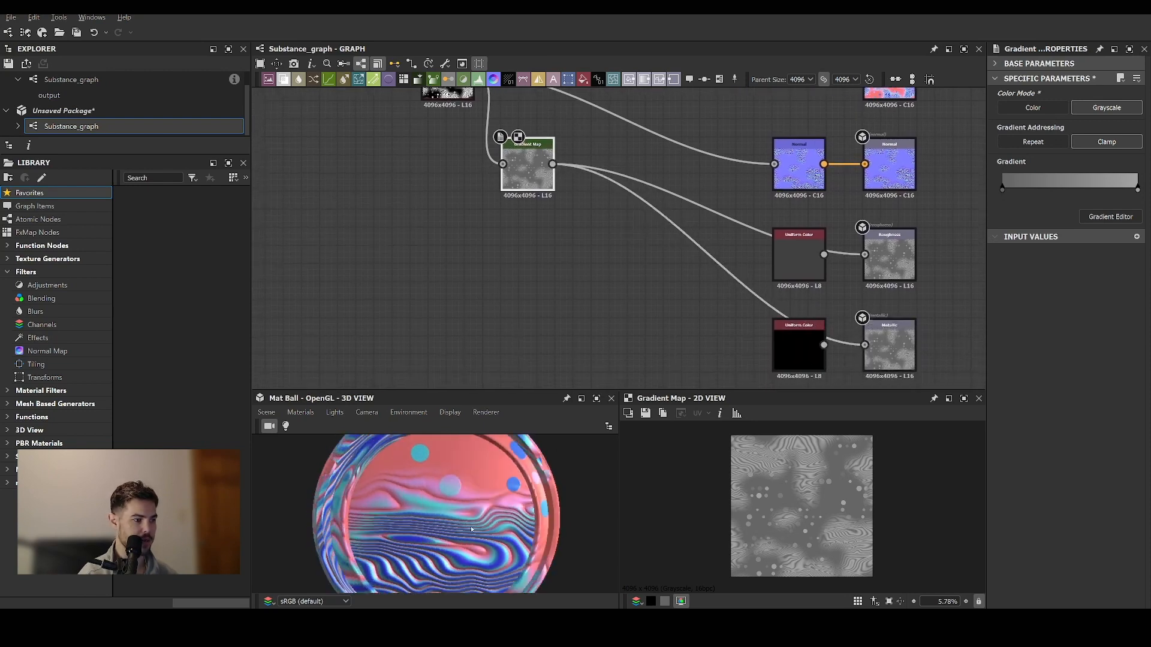
# Examine the softened roughness and metallic effect on the Mat Ball from several angles and distances.
pyautogui.moveTo(472, 529); pyautogui.dragTo(492, 503)
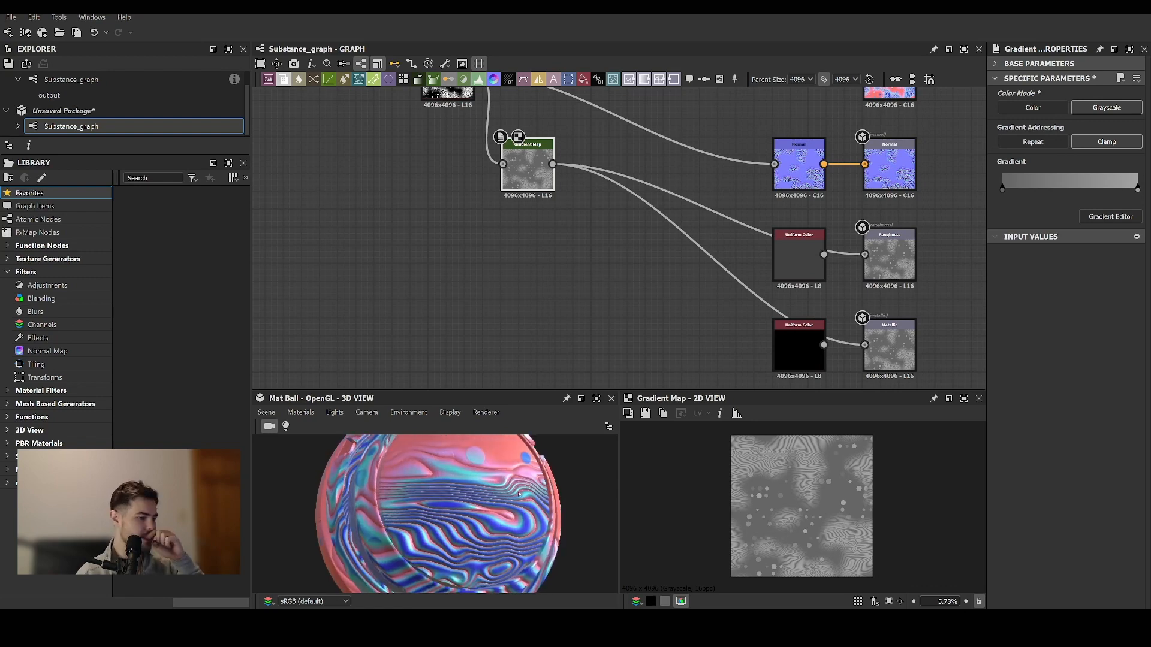
pyautogui.scroll(-3, 466, 507)
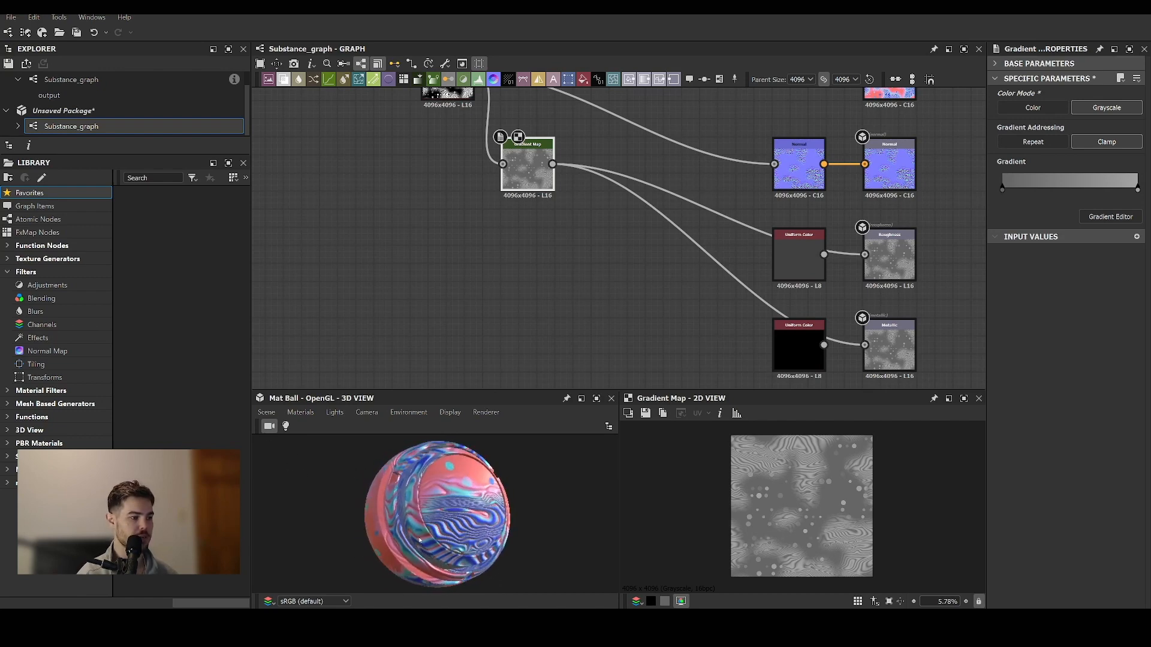
pyautogui.scroll(3, 484, 503)
pyautogui.scroll(-3, 496, 480)
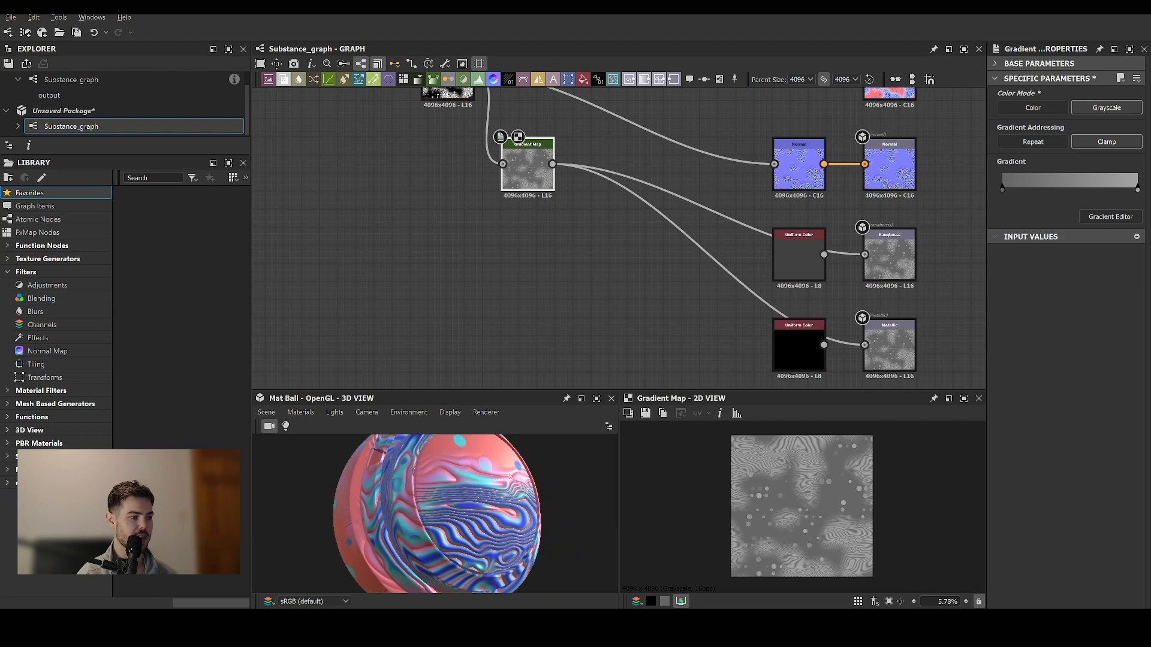
pyautogui.scroll(-3, 500, 487)
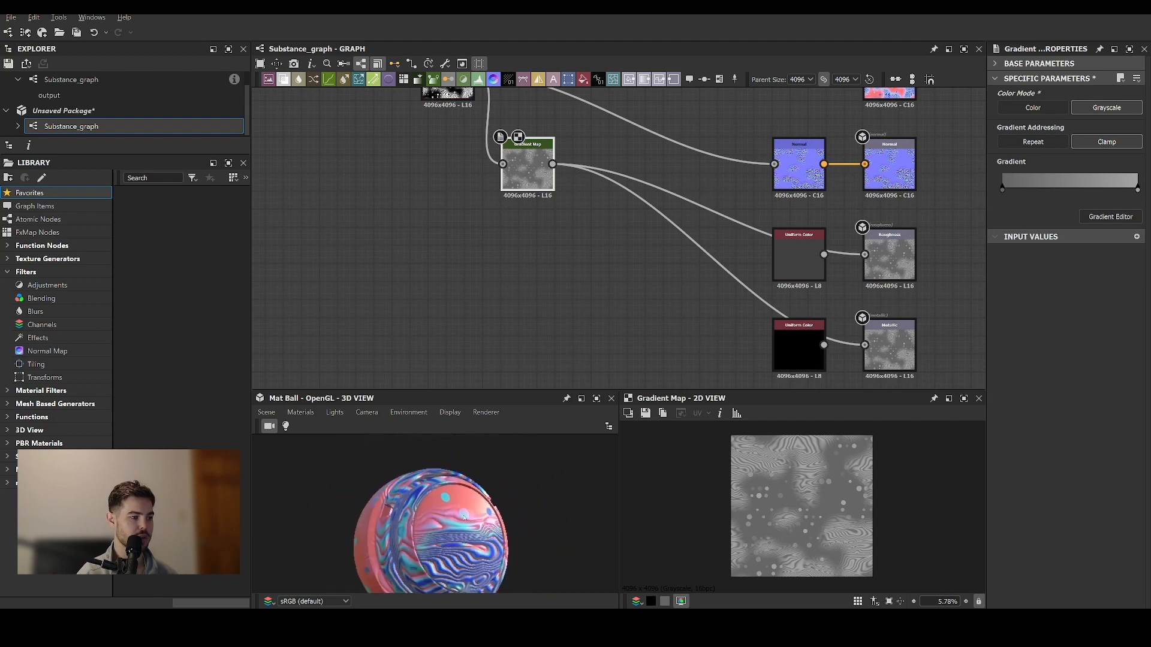
pyautogui.moveTo(464, 517)
pyautogui.mouseDown()
pyautogui.moveTo(460, 531)
pyautogui.moveTo(475, 528)
pyautogui.mouseUp()
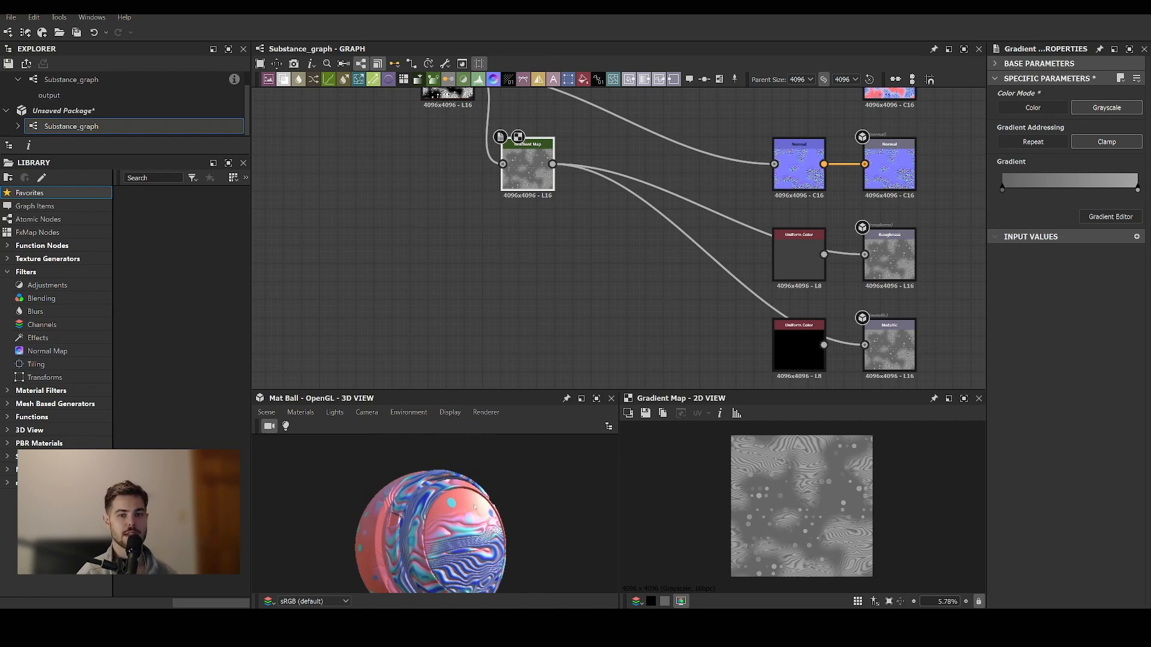
pyautogui.moveTo(474, 508); pyautogui.dragTo(537, 531)
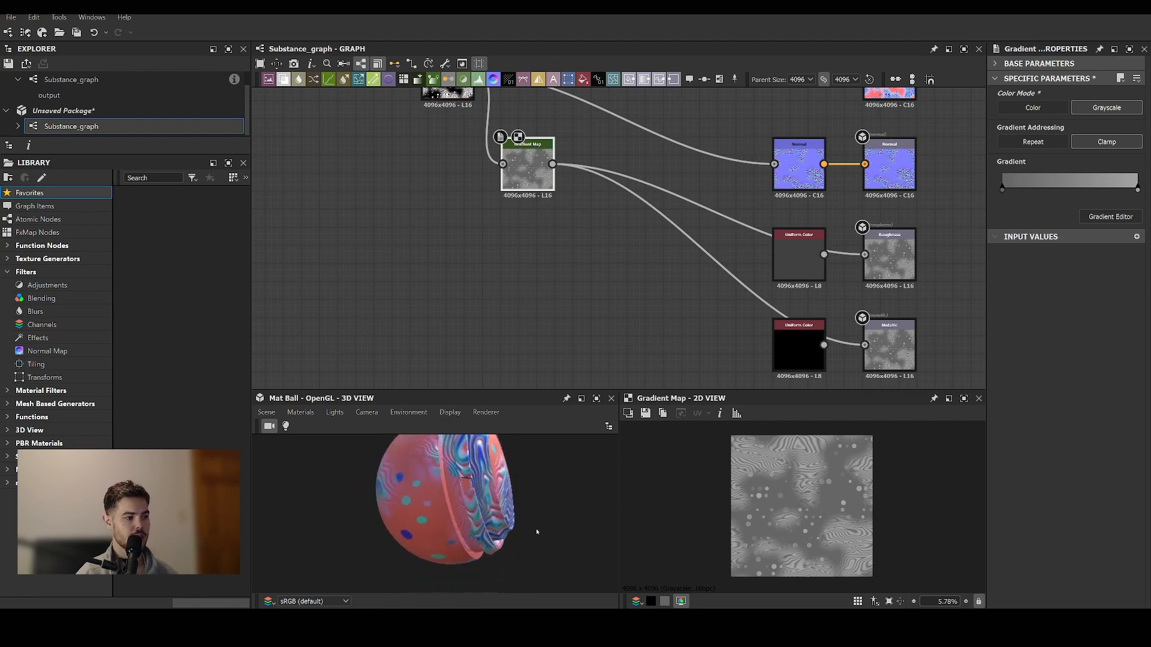
pyautogui.moveTo(421, 175); pyautogui.dragTo(473, 286, button='middle')
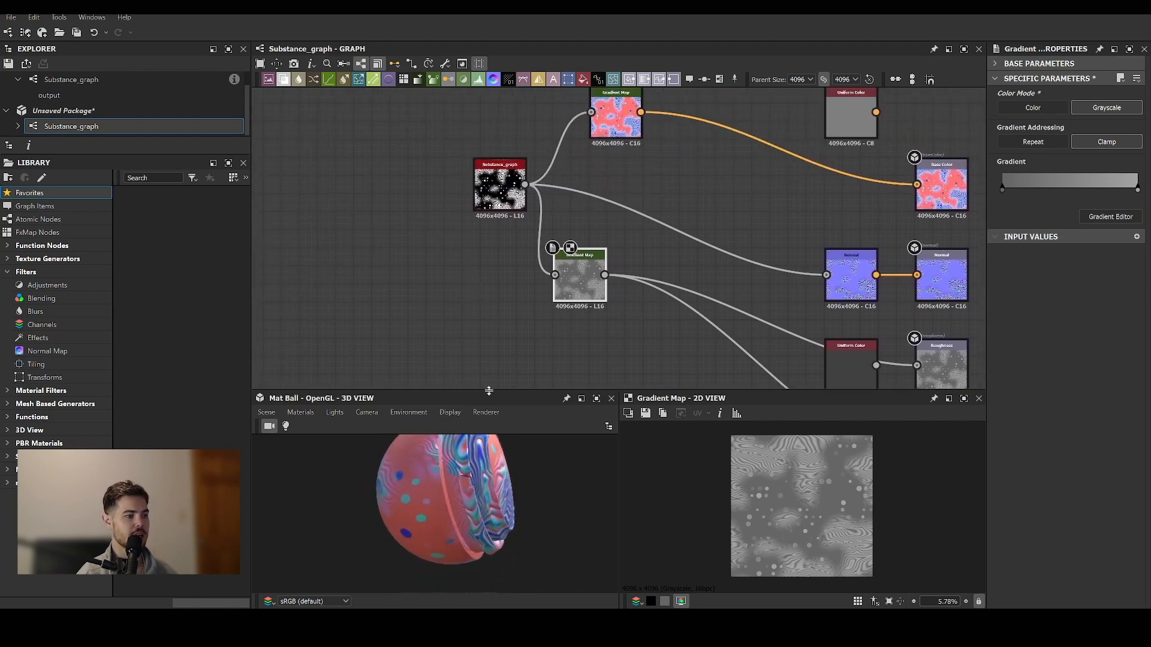
pyautogui.moveTo(420, 497); pyautogui.dragTo(453, 492)
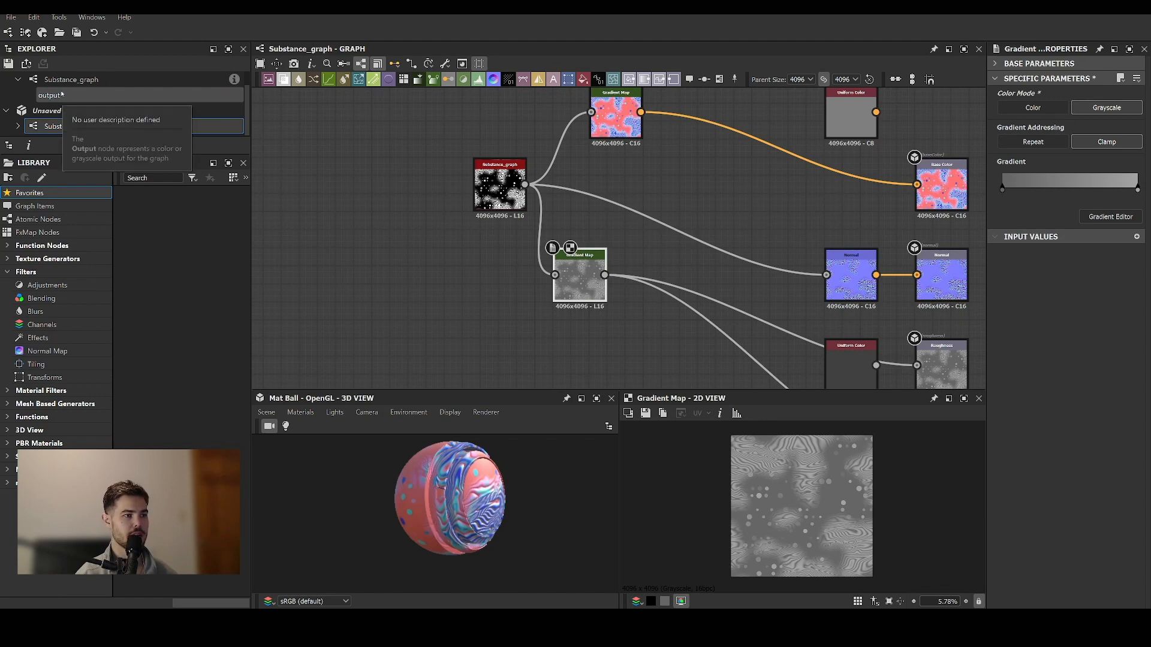
pyautogui.scroll(-1, 449, 264)
pyautogui.scroll(-1, 461, 275)
pyautogui.moveTo(470, 285); pyautogui.dragTo(534, 216, button='middle')
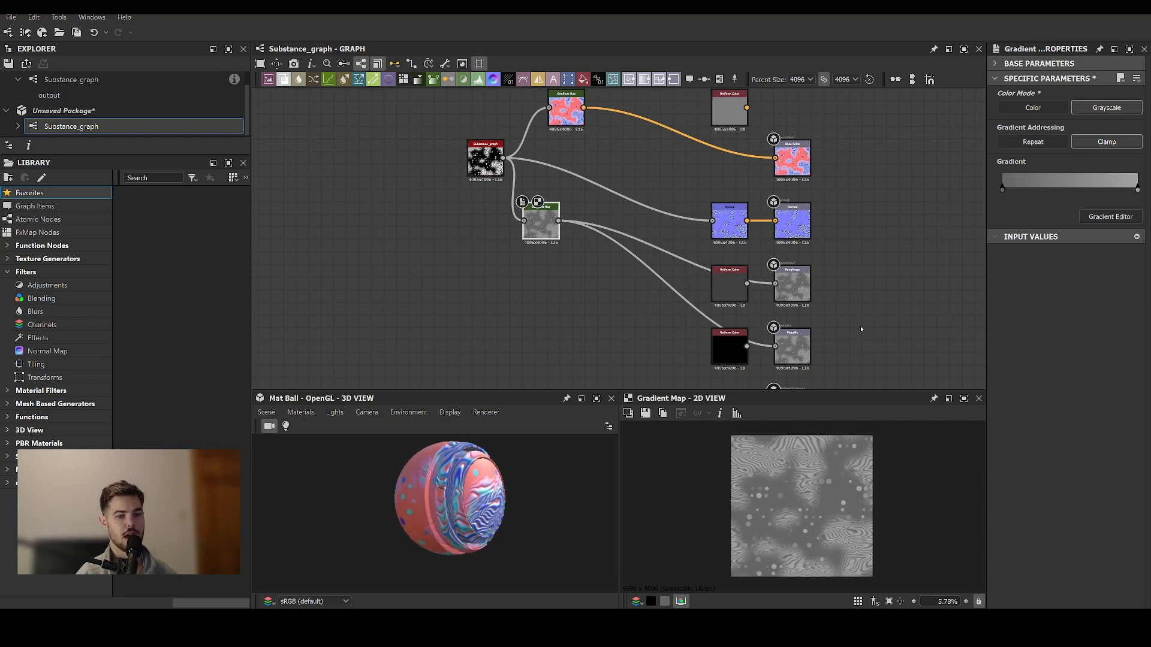
pyautogui.scroll(-1, 862, 329)
pyautogui.moveTo(861, 329); pyautogui.dragTo(778, 275, button='middle')
pyautogui.scroll(-1, 828, 300)
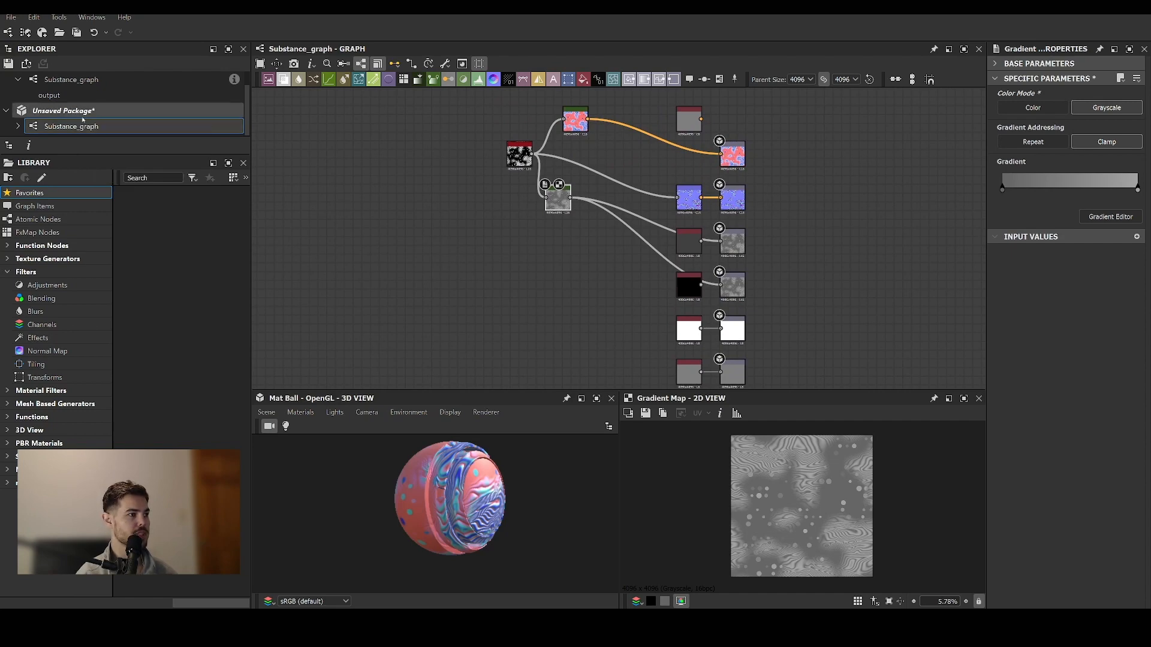
# Show the attributes of the unsaved package's Substance_graph and widen the properties area to view them in full.
pyautogui.click(52, 110)
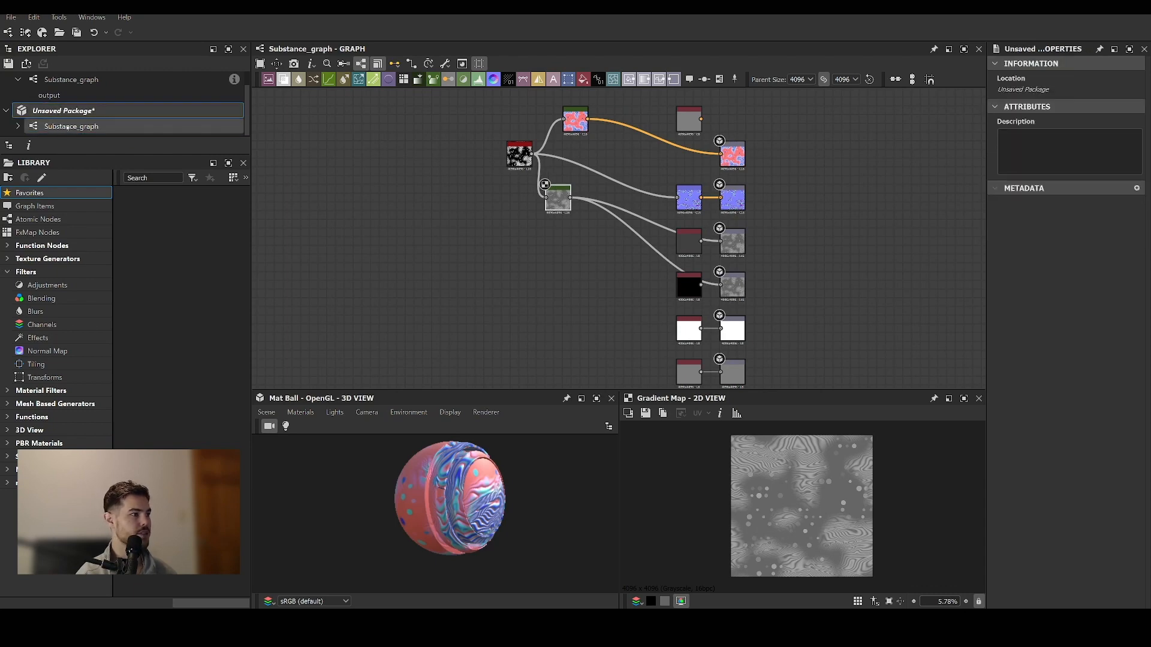
pyautogui.click(67, 127)
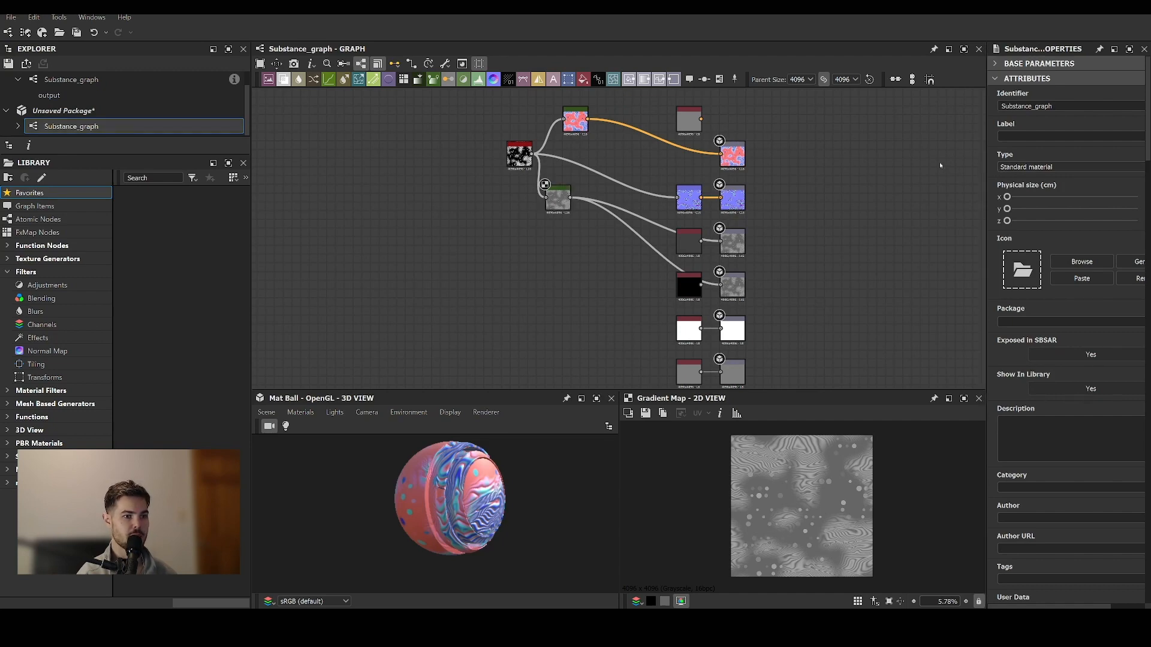
pyautogui.moveTo(988, 166); pyautogui.dragTo(930, 166)
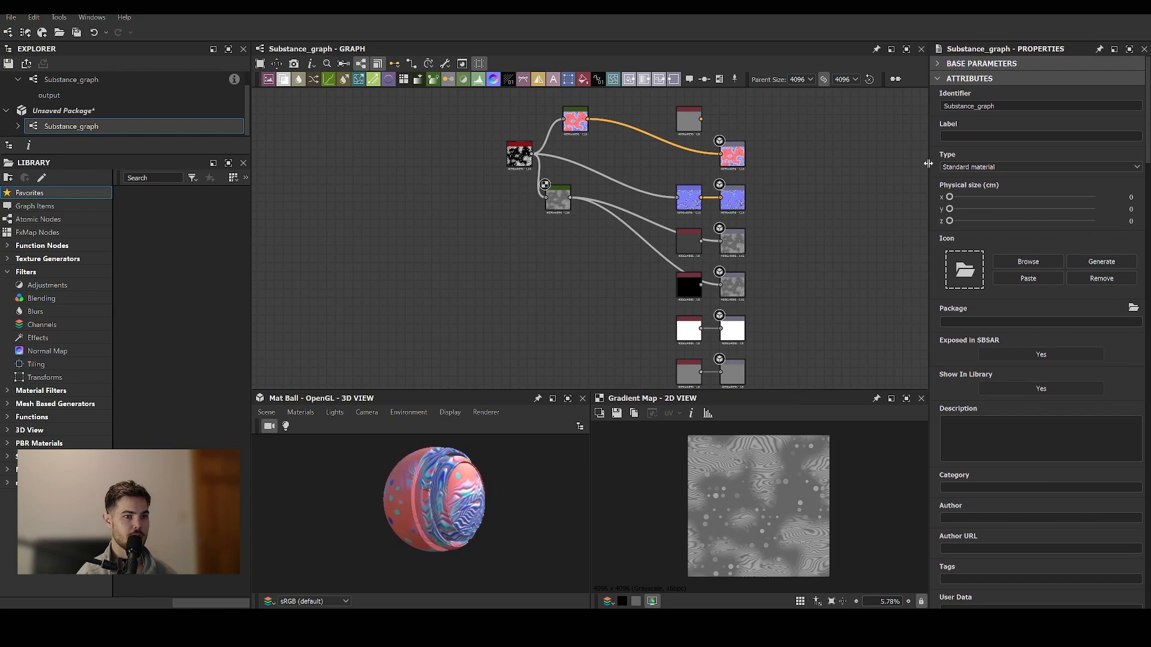
pyautogui.click(1105, 167)
pyautogui.click(1105, 173)
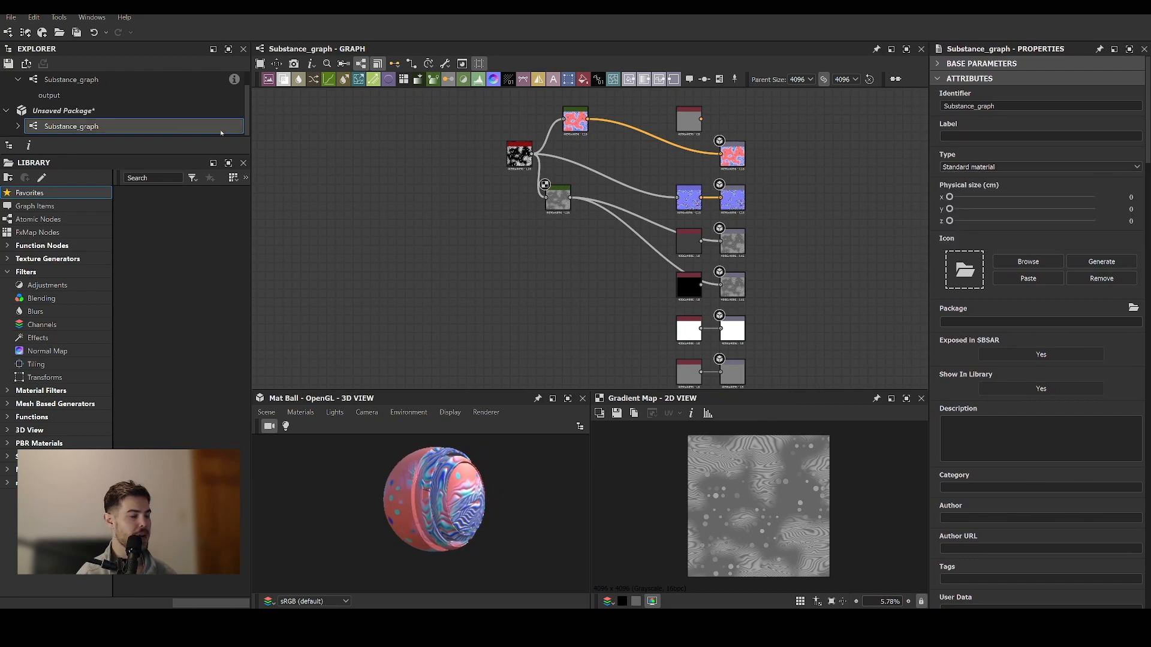
# Open the bitmap export for the Substance_graph's outputs and exclude the height and ambientocclusion maps.
pyautogui.rightClick(113, 124)
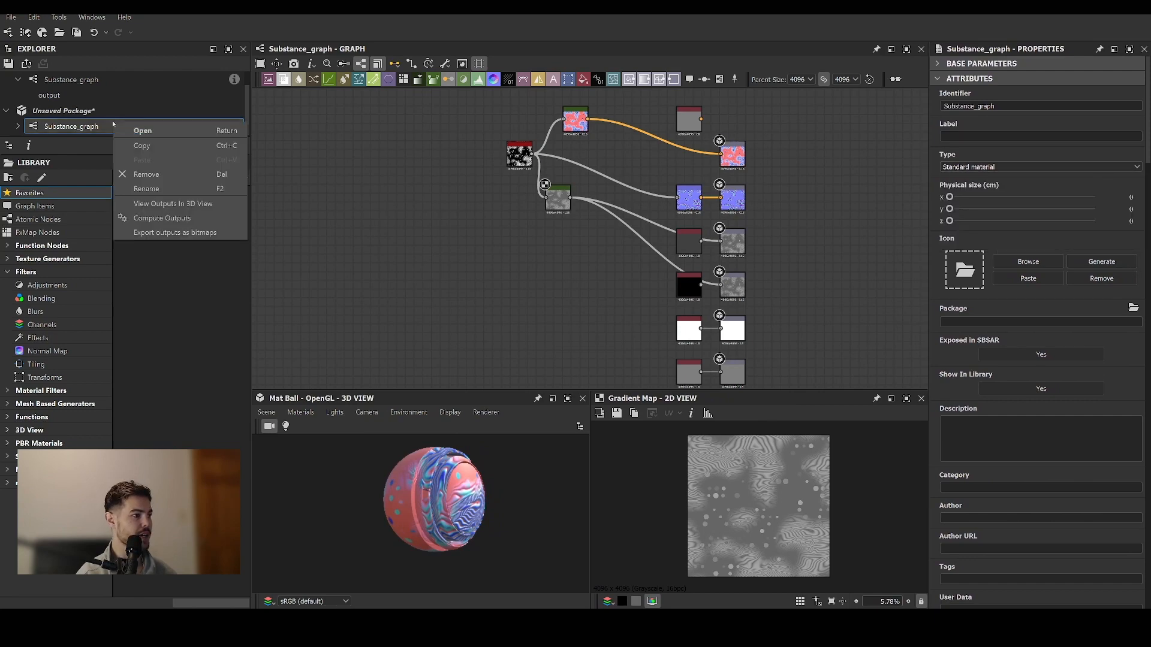
pyautogui.click(205, 238)
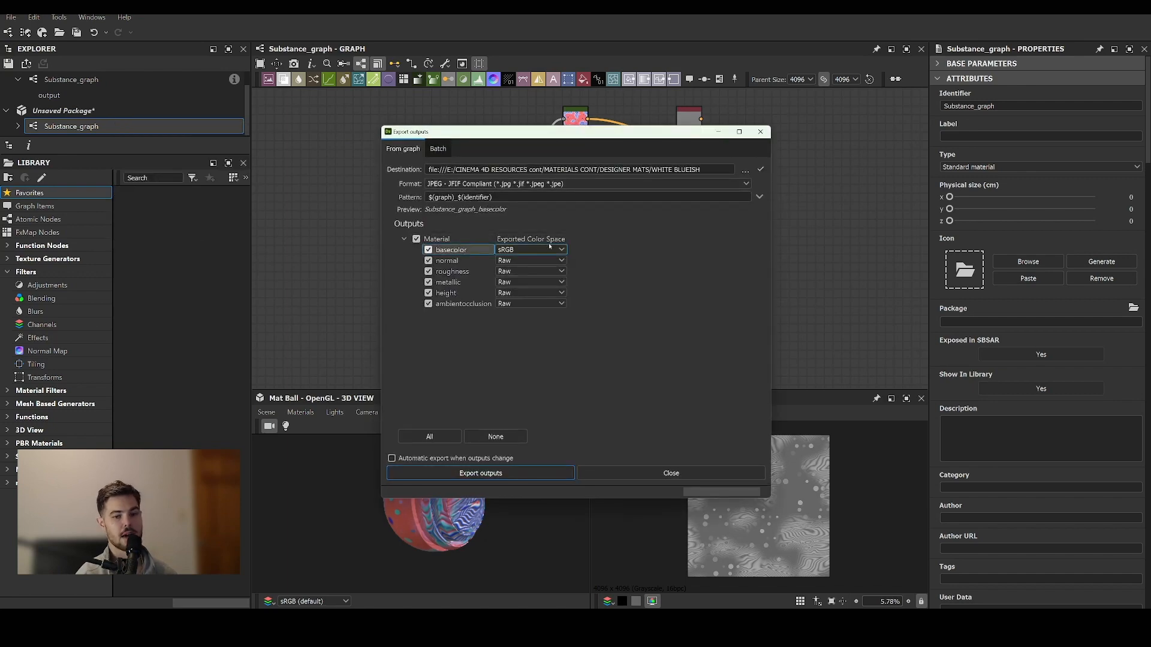
pyautogui.click(539, 260)
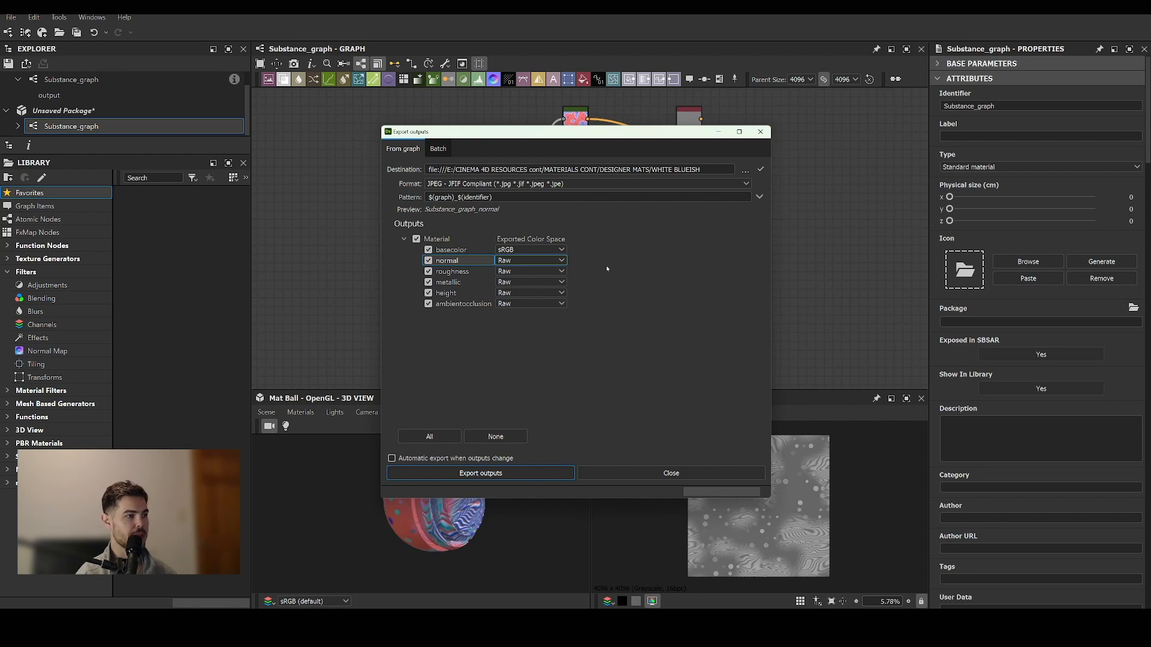
pyautogui.click(459, 249)
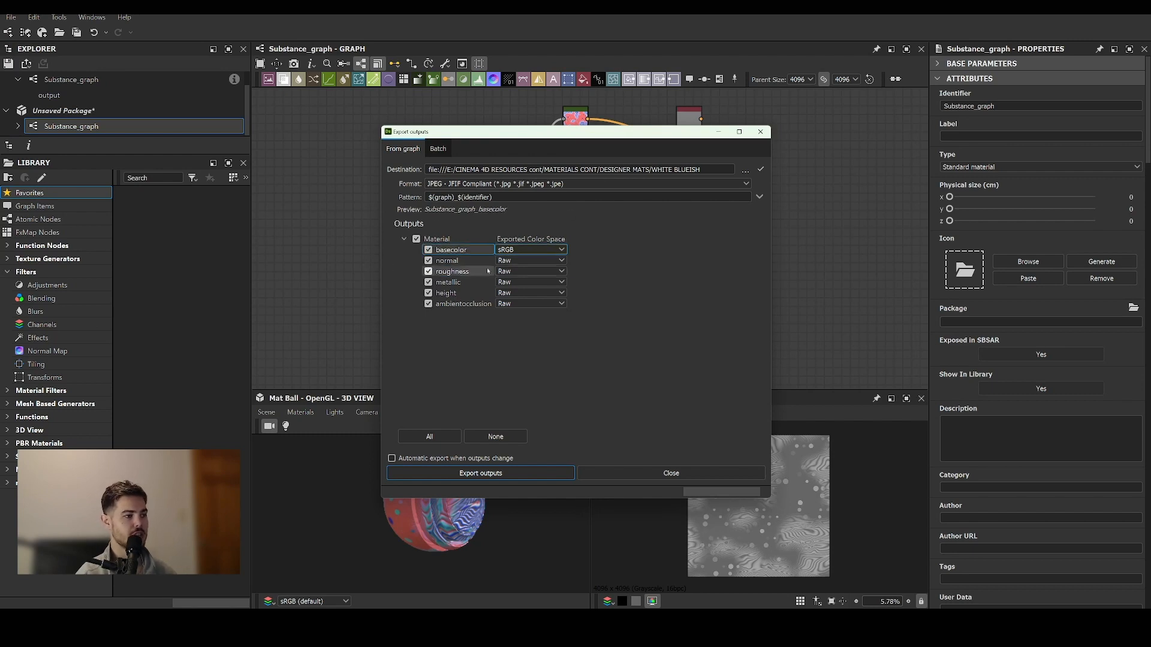
pyautogui.click(454, 272)
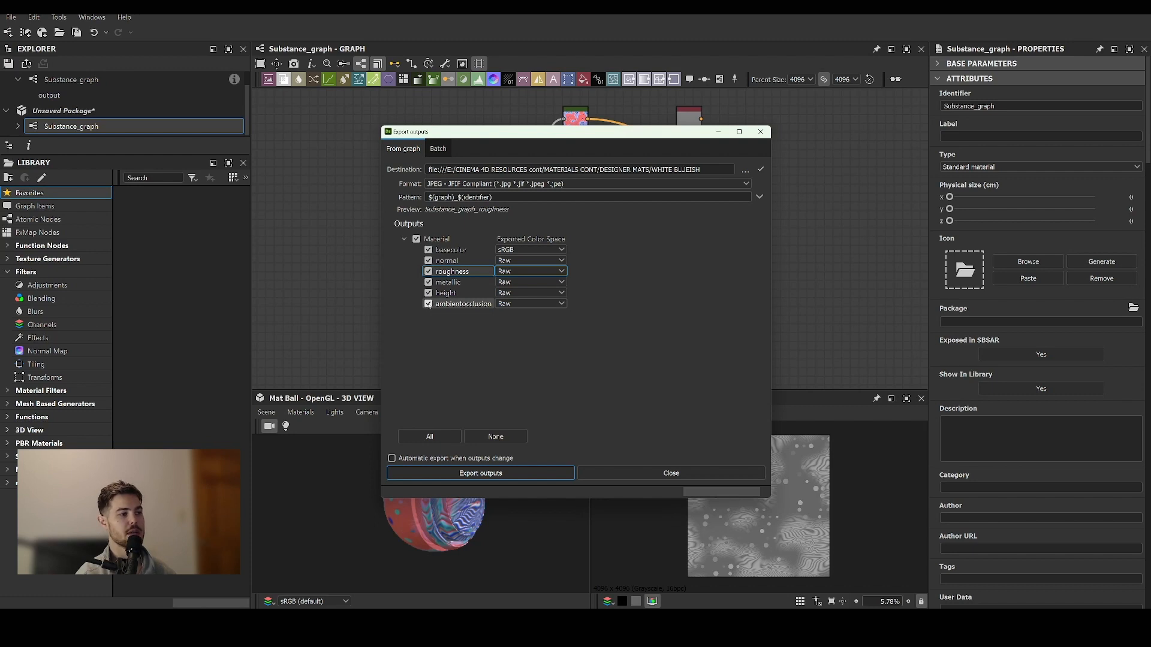
pyautogui.click(429, 304)
pyautogui.click(428, 293)
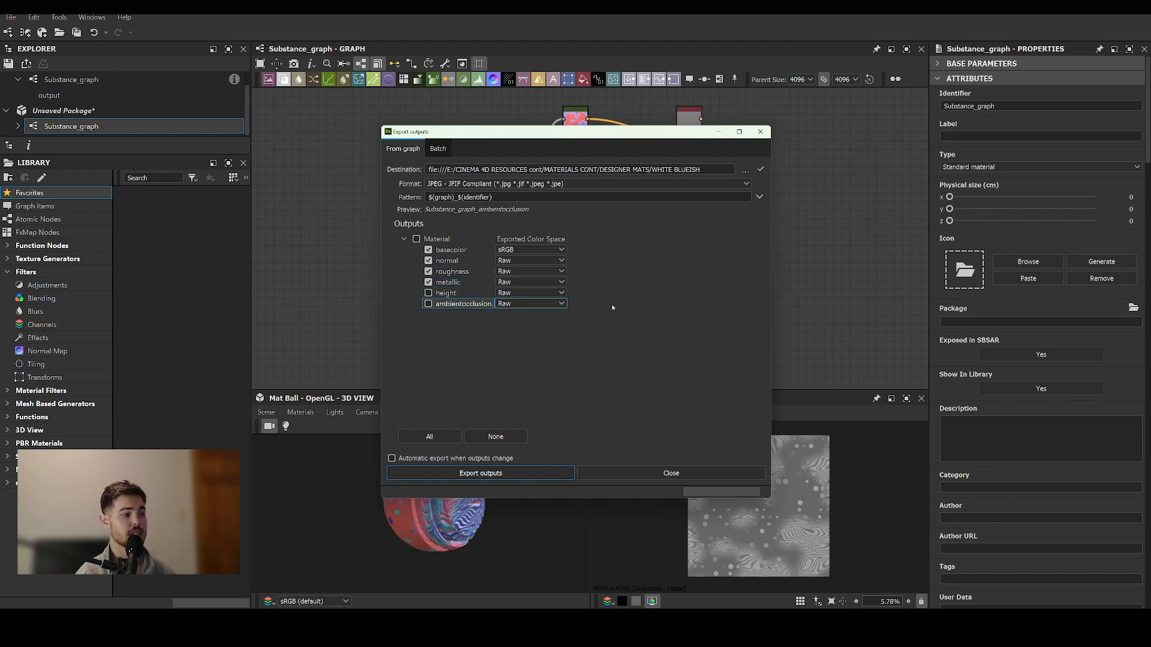
pyautogui.click(448, 293)
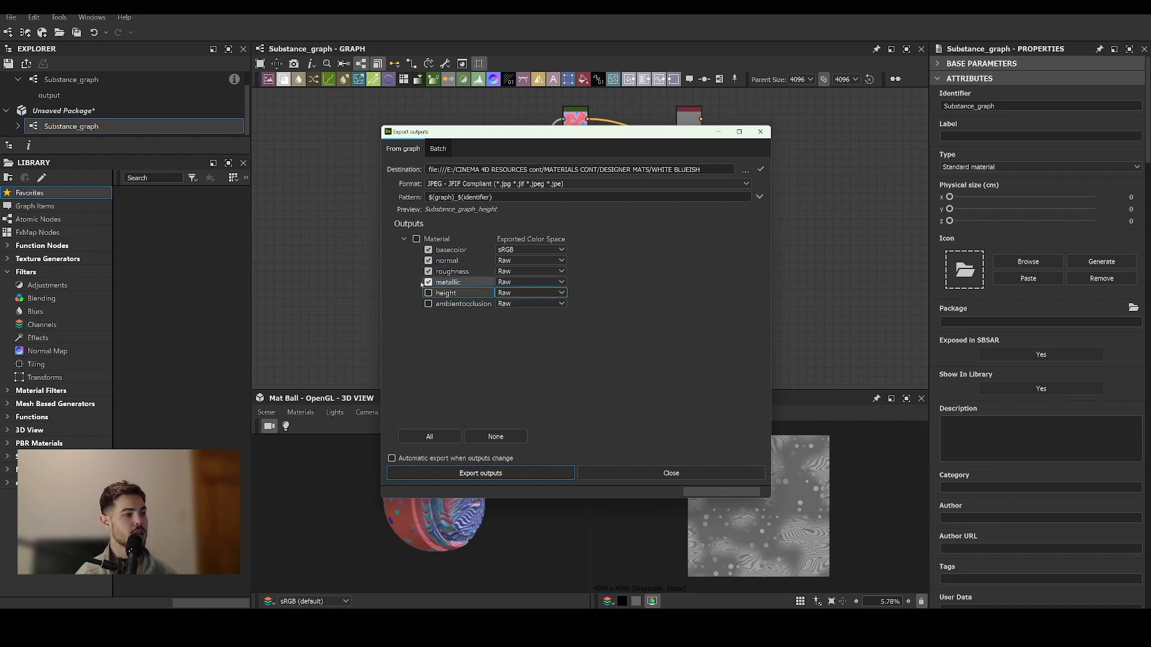
# Review the basecolor, normal, roughness and metallic export entries with their colour spaces, and close the export window without exporting.
pyautogui.click(451, 272)
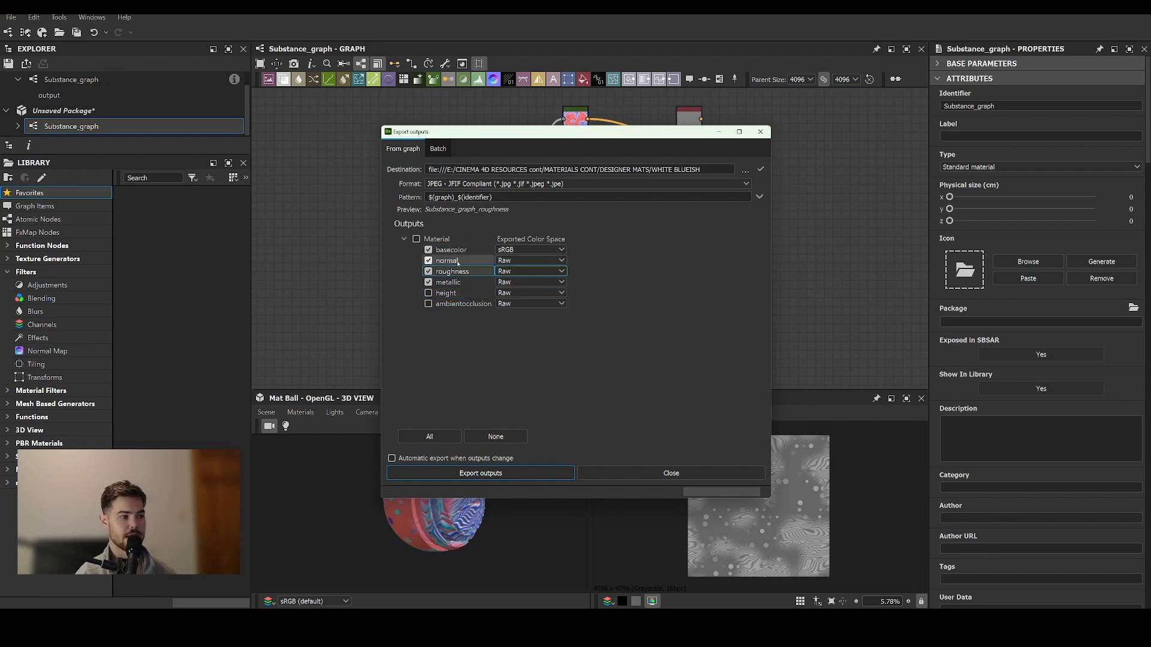
pyautogui.click(458, 262)
pyautogui.click(456, 250)
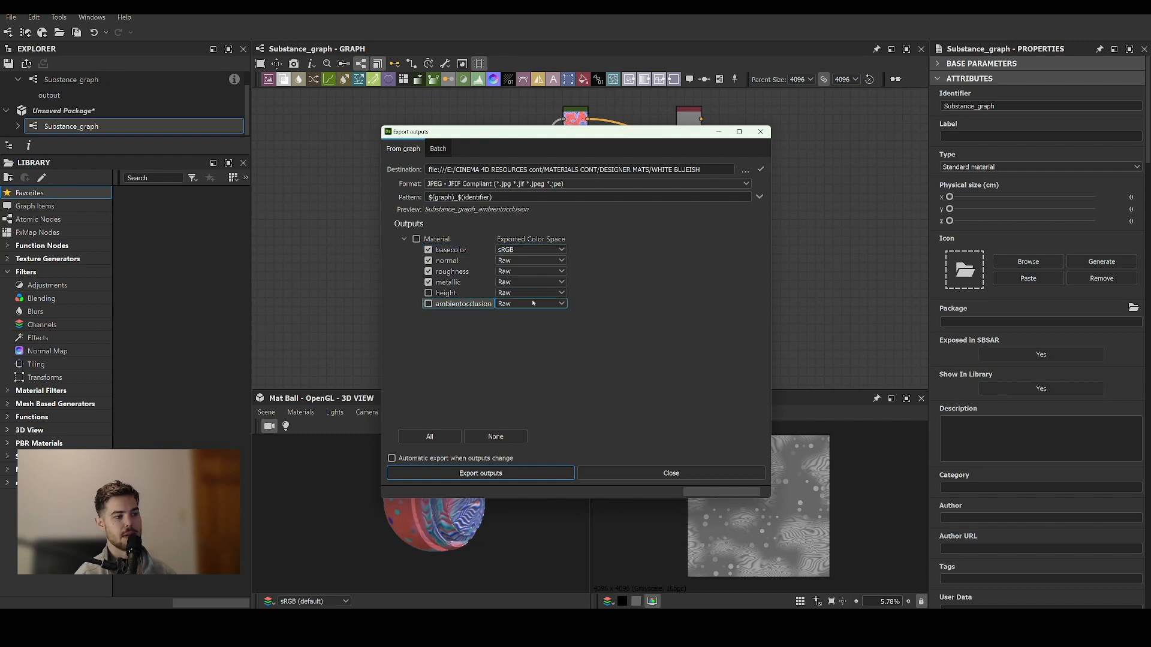
pyautogui.click(543, 262)
pyautogui.press('Down')
pyautogui.press('Down')
pyautogui.press('Down')
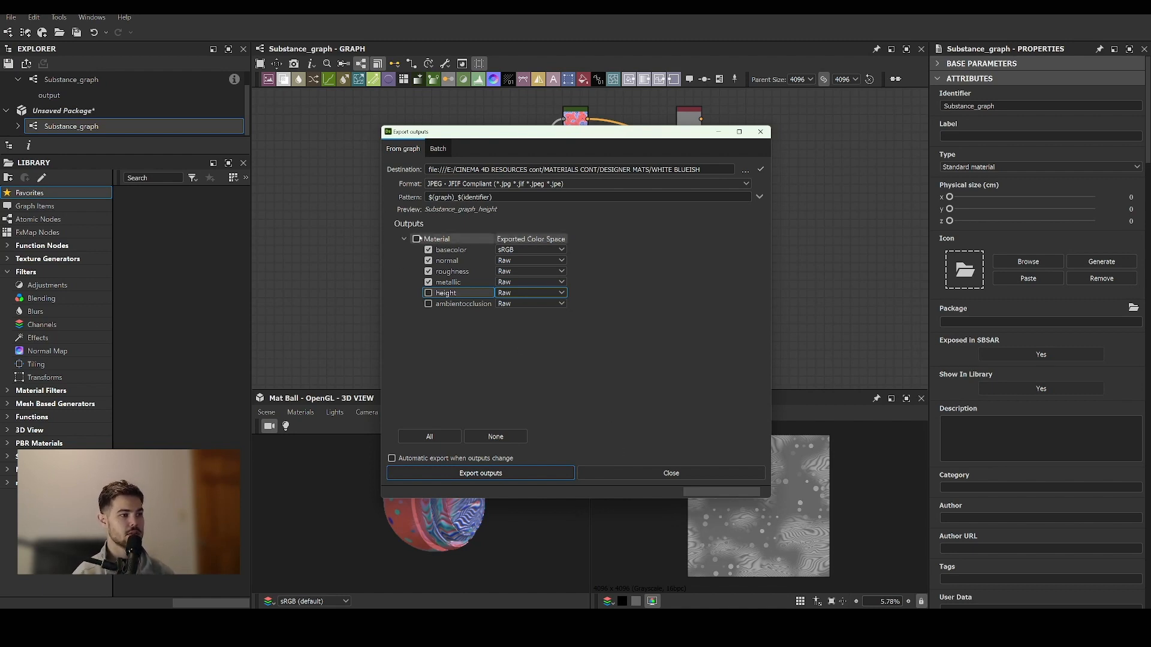
pyautogui.click(506, 252)
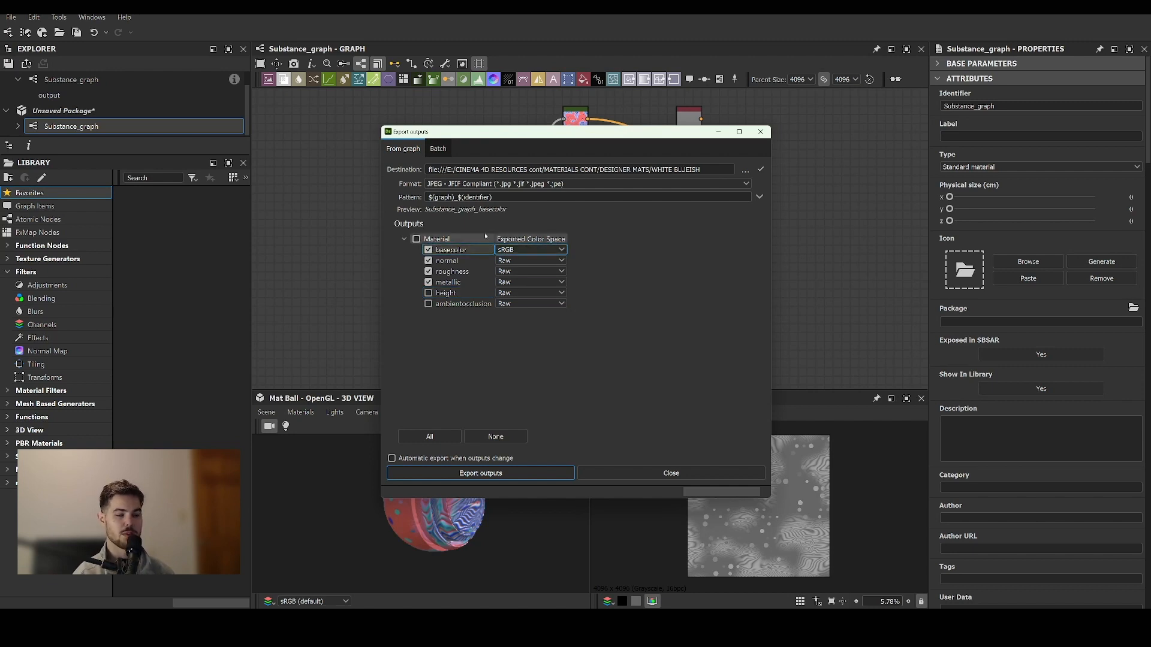
pyautogui.click(473, 261)
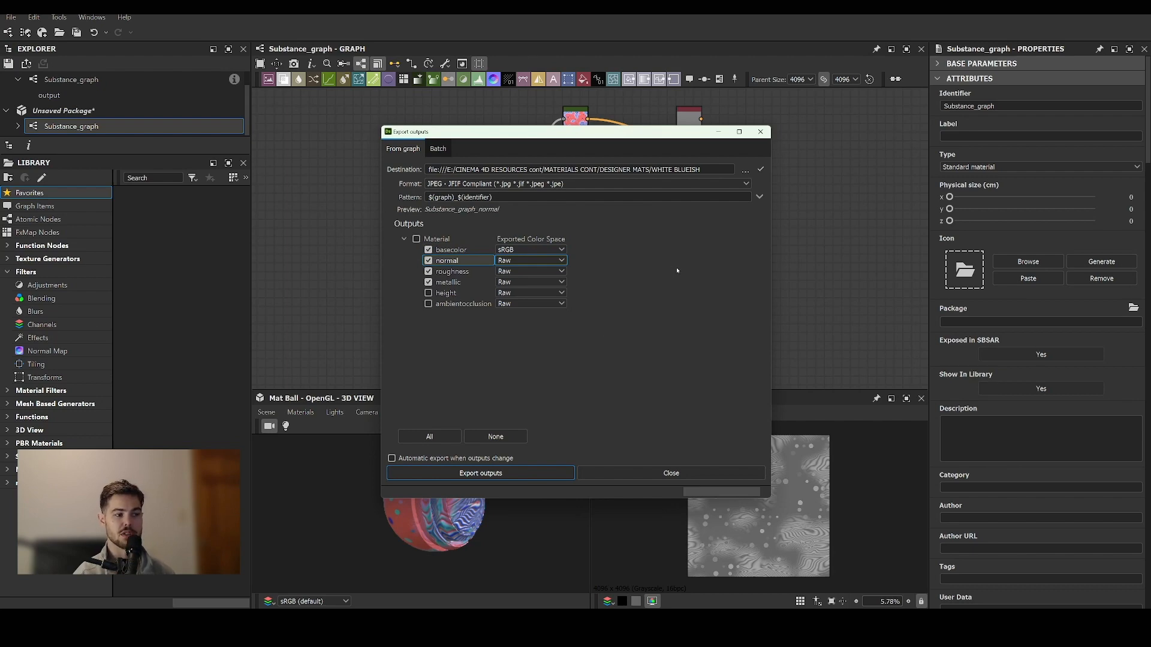
pyautogui.click(671, 473)
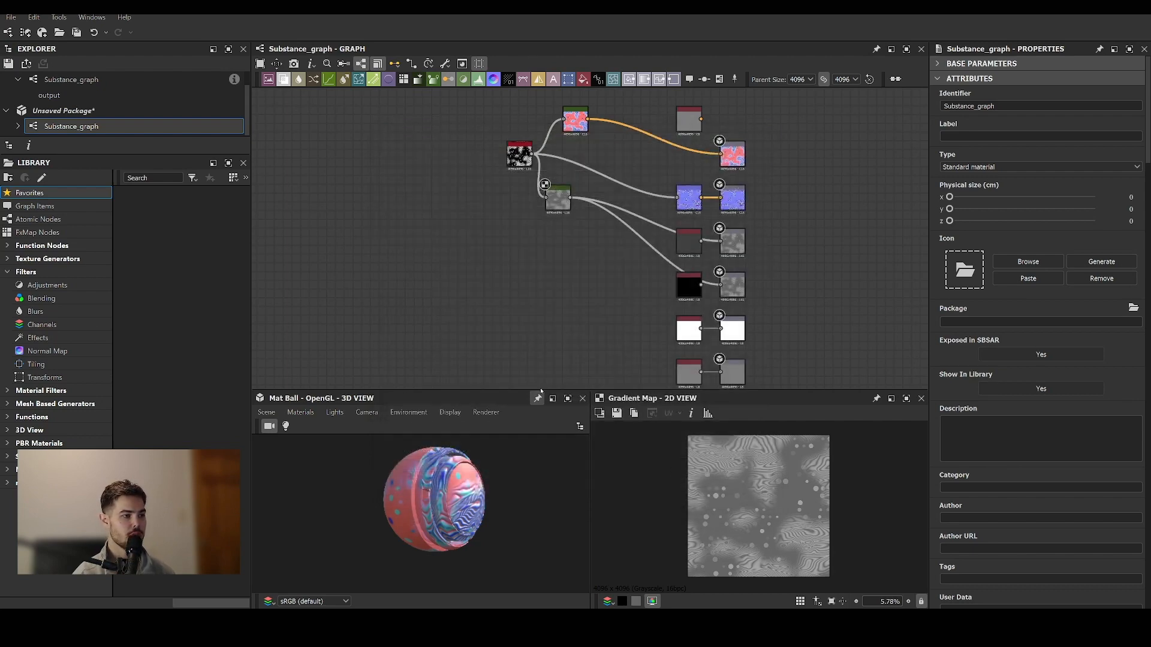
# Check the Mat Ball's coloured surface up close and open the first package's Substance_graph containing the noise nodes.
pyautogui.scroll(3, 509, 473)
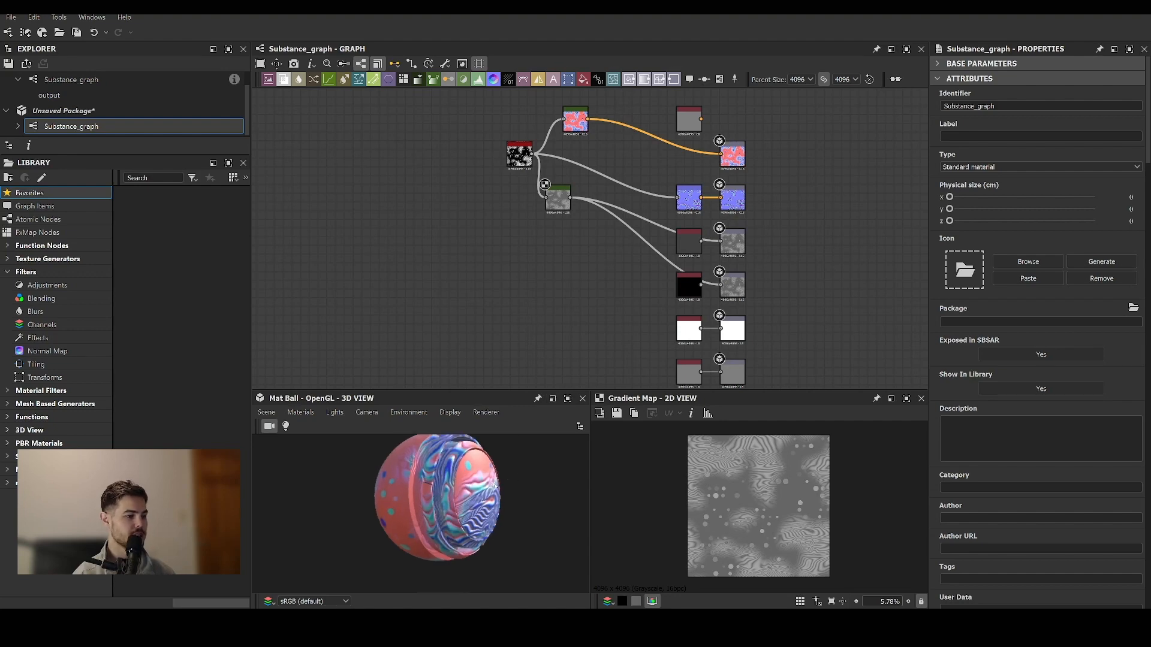
pyautogui.moveTo(512, 486); pyautogui.dragTo(473, 474)
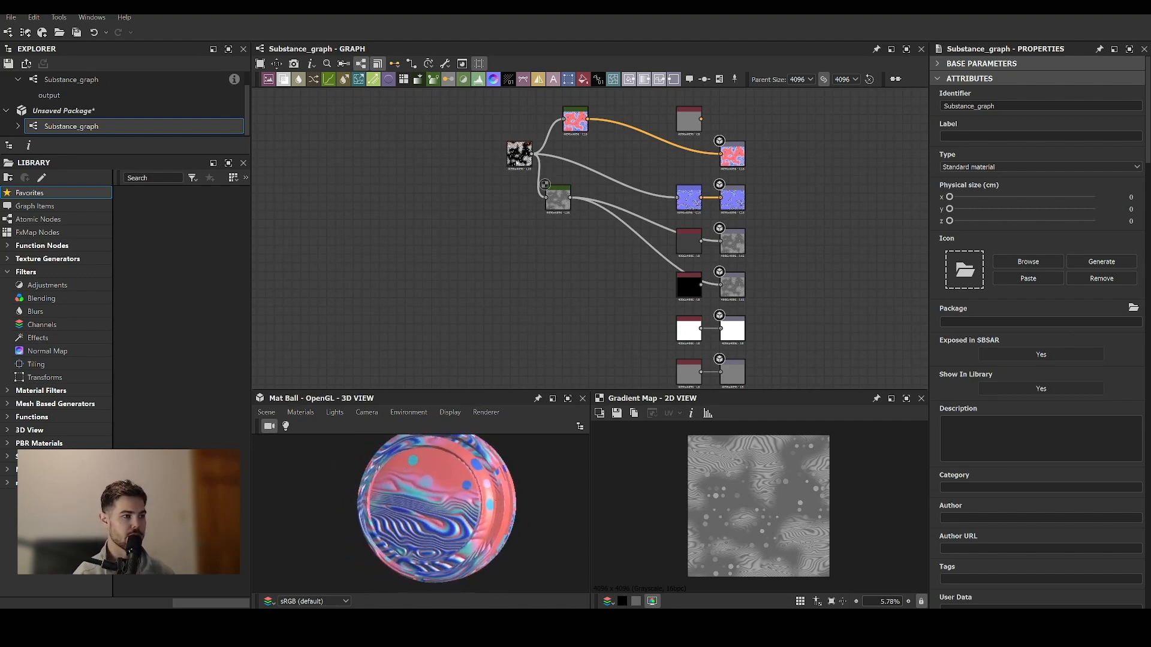
pyautogui.click(59, 84)
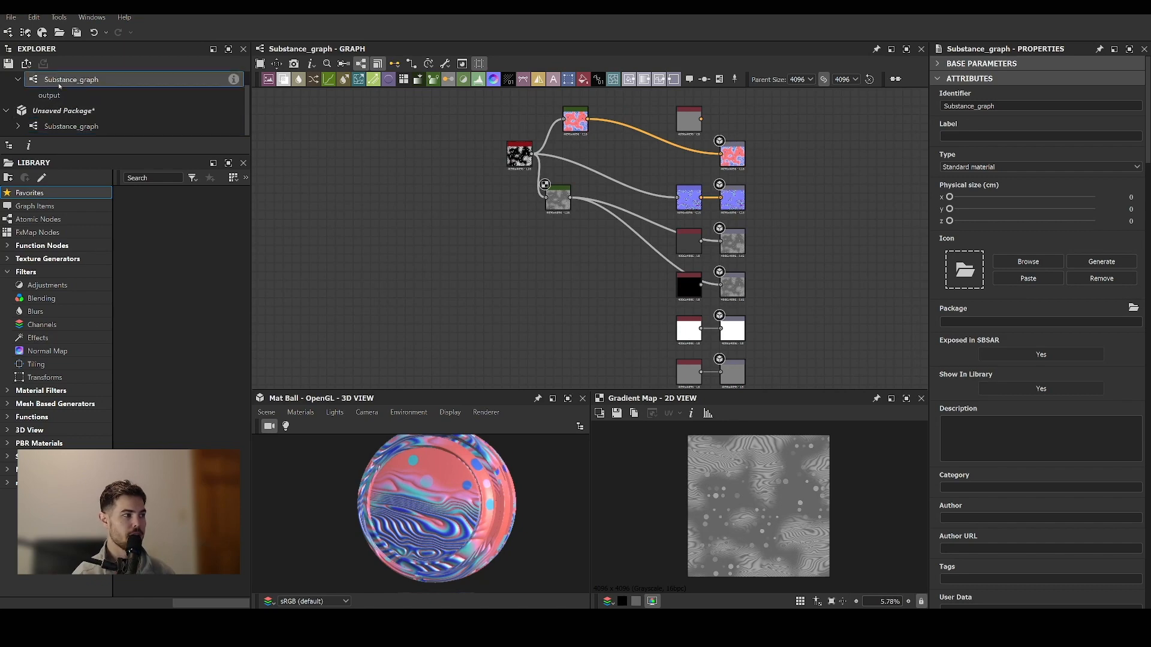
pyautogui.doubleClick(60, 84)
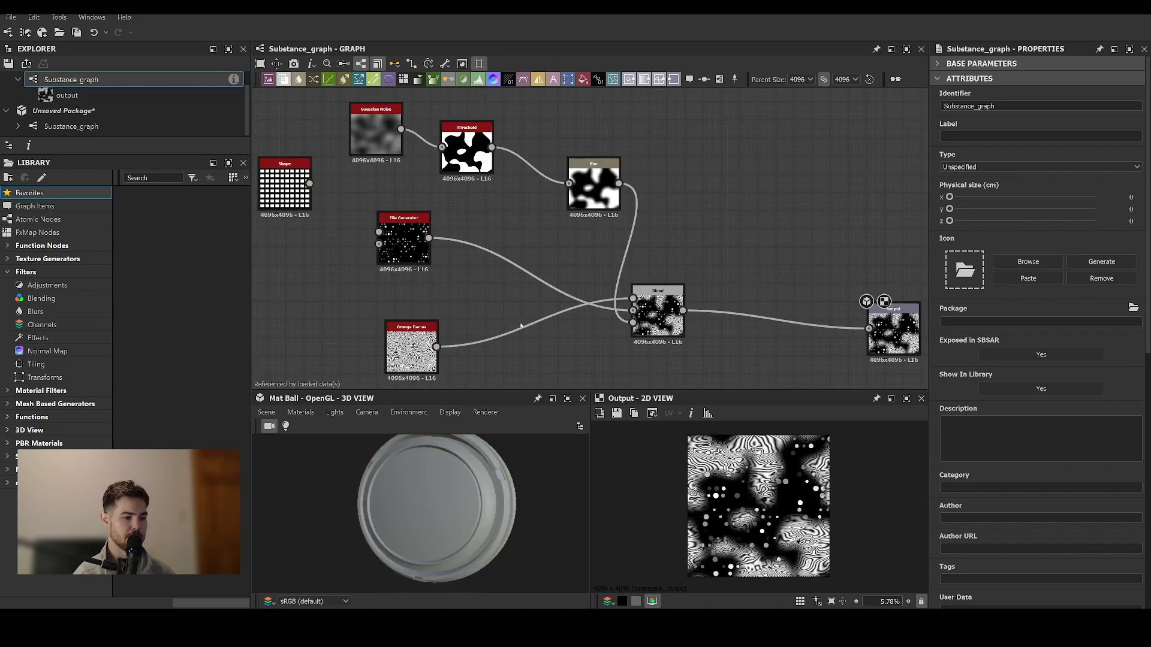
pyautogui.scroll(-2, 520, 326)
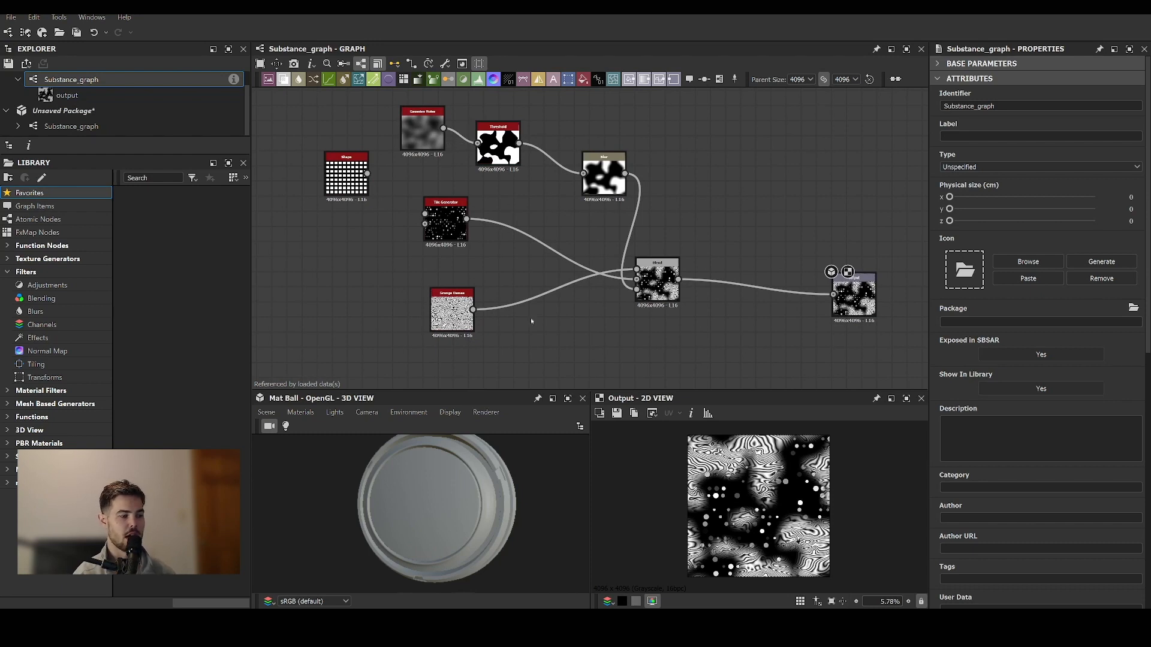
# Select the Blend node and show the graph's output on the Mat Ball in the 3D view.
pyautogui.click(658, 280)
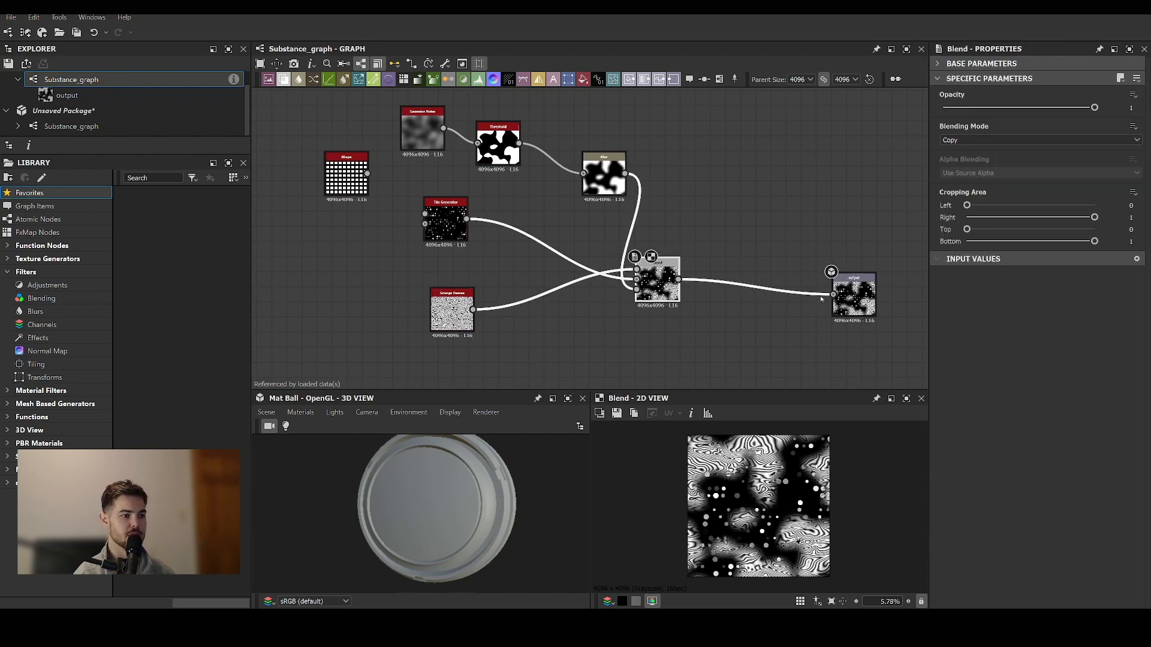
pyautogui.rightClick(848, 299)
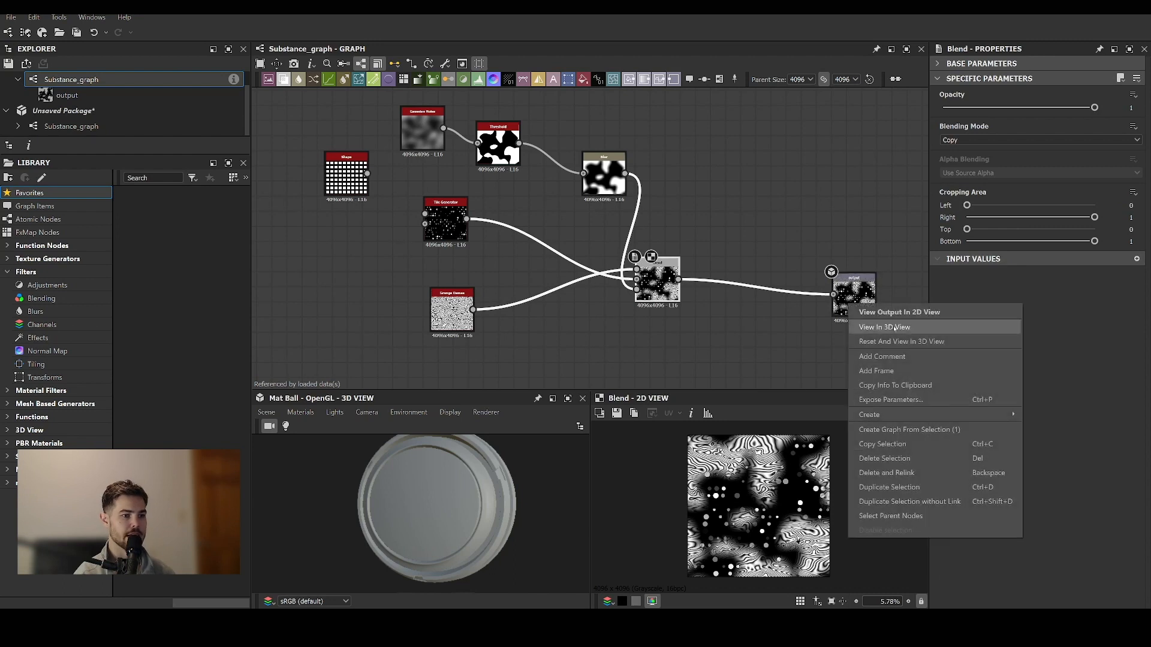
pyautogui.click(875, 327)
pyautogui.click(937, 56)
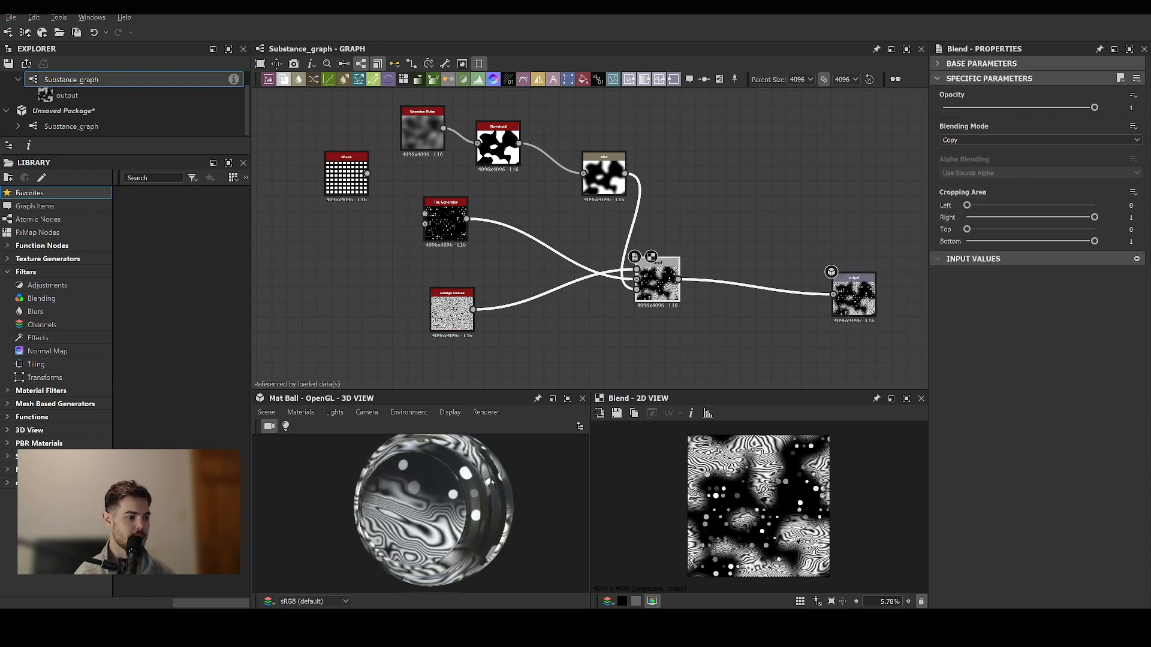
pyautogui.moveTo(507, 471); pyautogui.dragTo(477, 458)
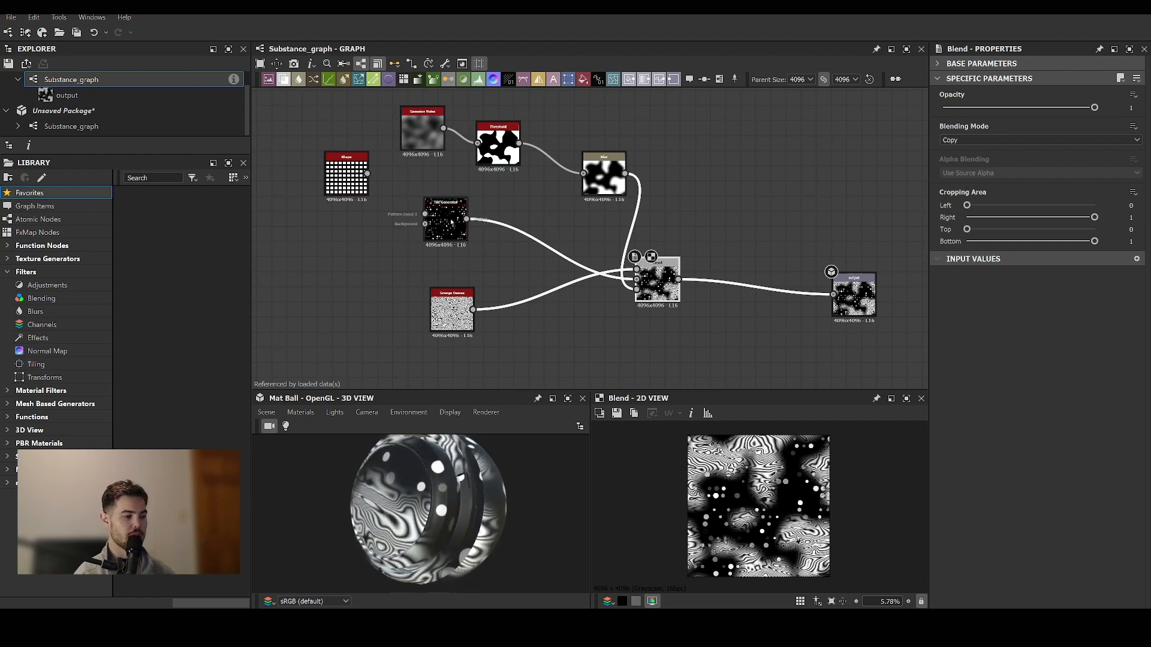
# Set the Tile Generator's X Amount to 60 and its Y Amount to 64.
pyautogui.click(446, 223)
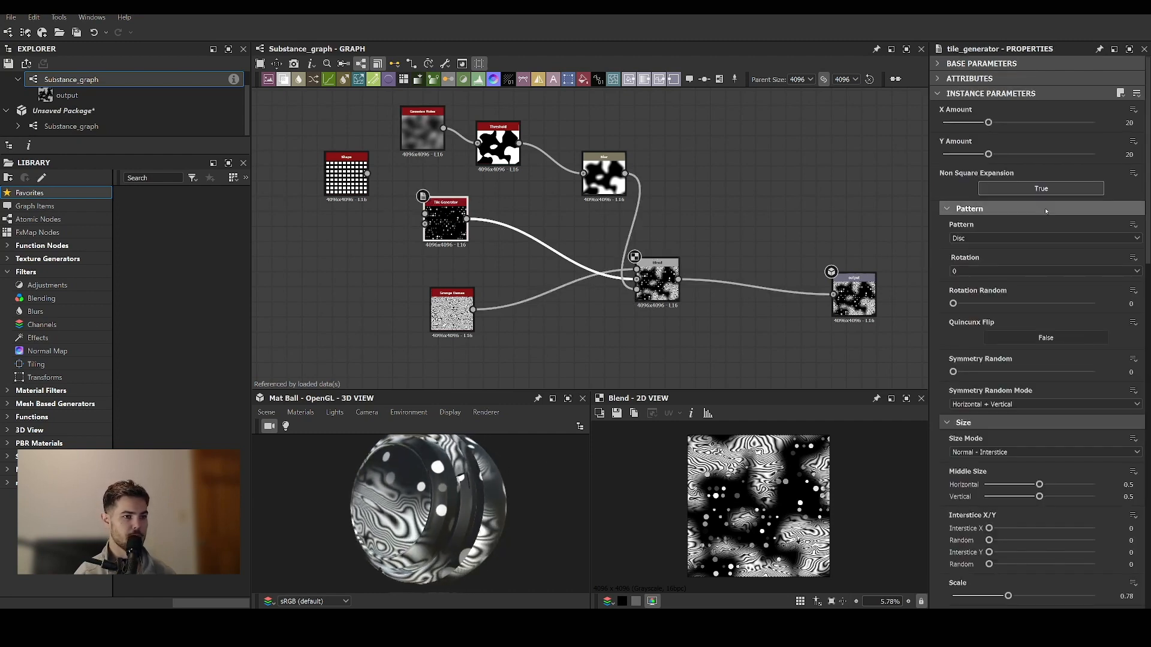
pyautogui.click(1133, 110)
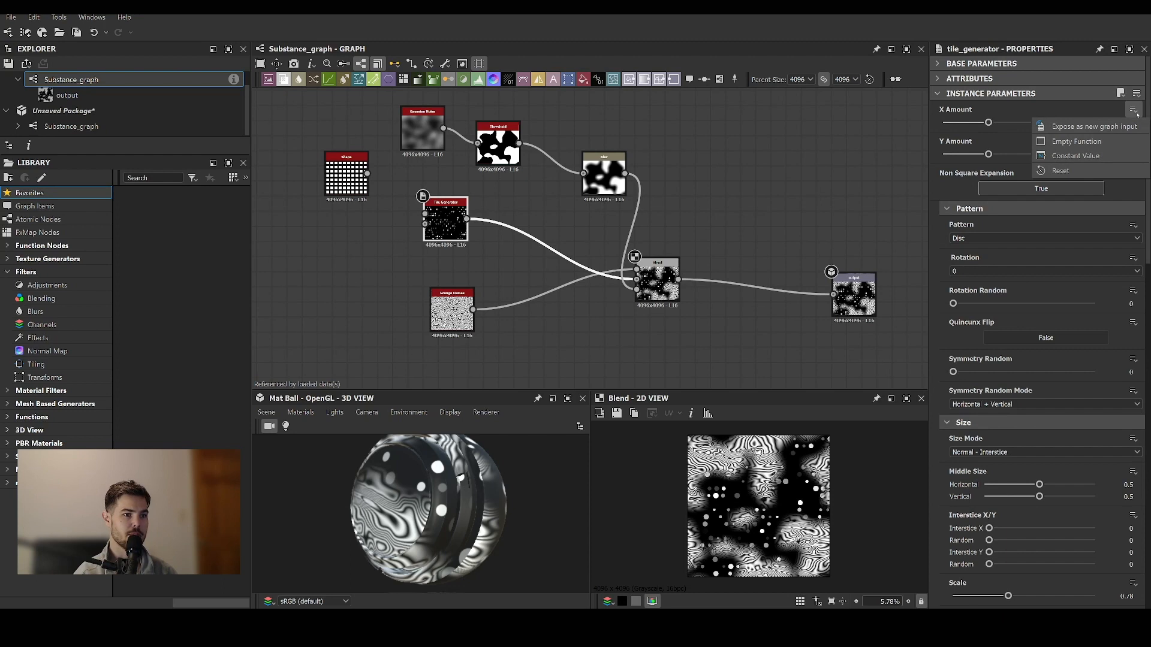
pyautogui.click(988, 122)
pyautogui.moveTo(988, 122); pyautogui.dragTo(1094, 154)
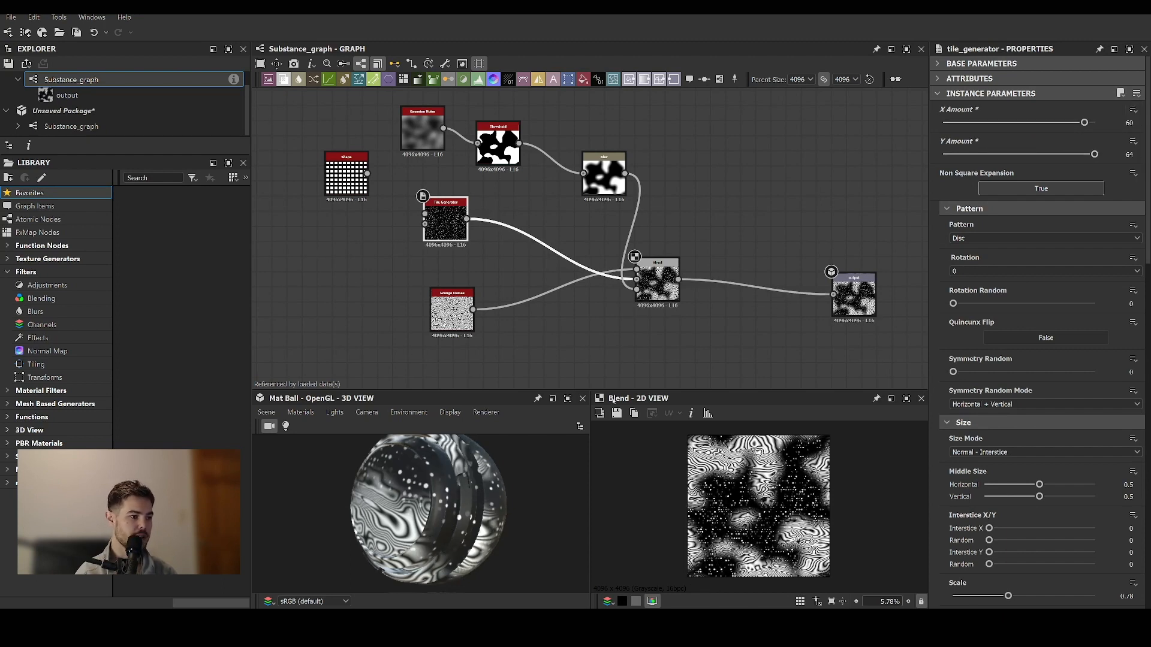
# Set the Grunge Damas node's Waves to 1 and Divisions to 9, checking the pattern on the Mat Ball.
pyautogui.click(454, 302)
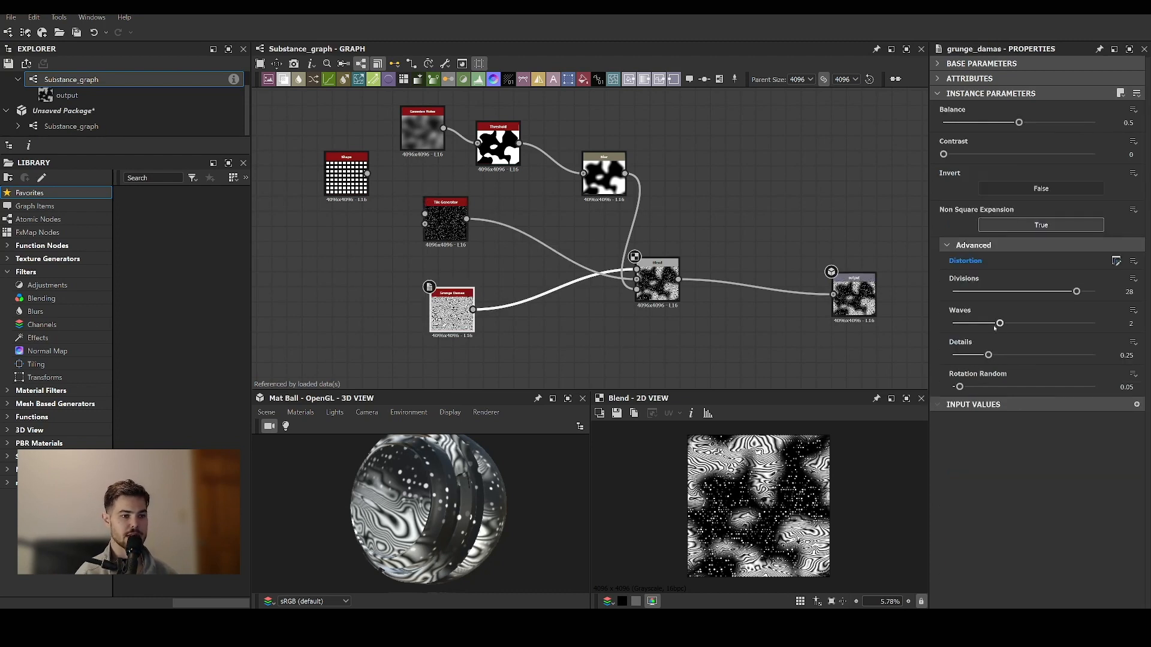
pyautogui.moveTo(996, 324); pyautogui.dragTo(953, 323)
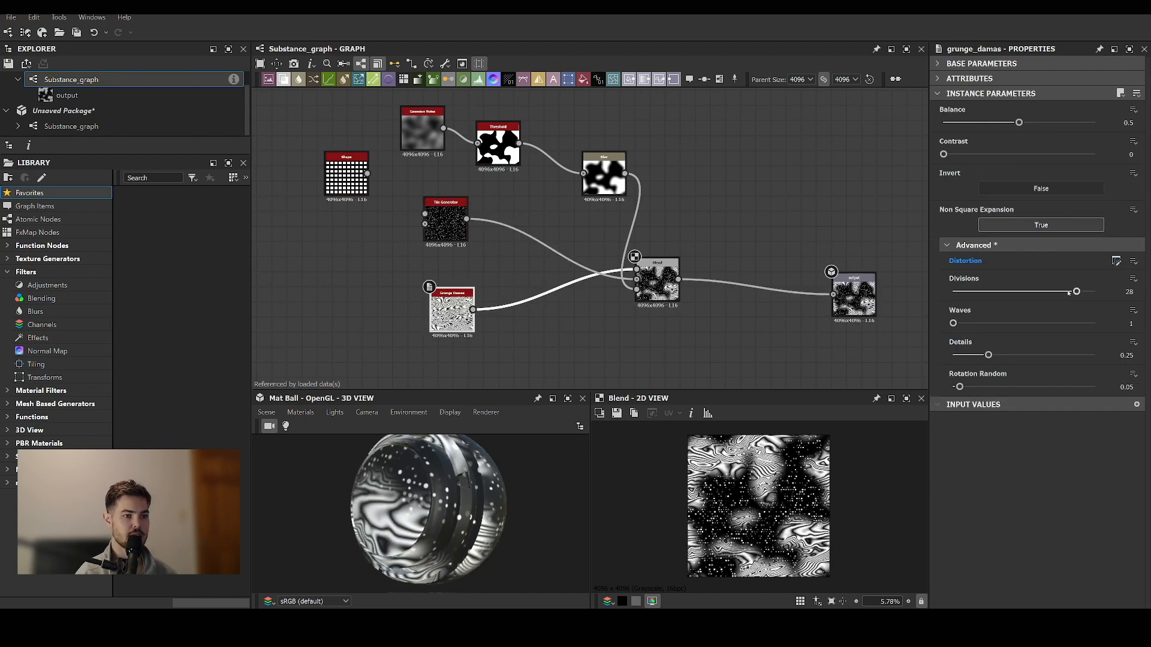
pyautogui.moveTo(1069, 293); pyautogui.dragTo(992, 292)
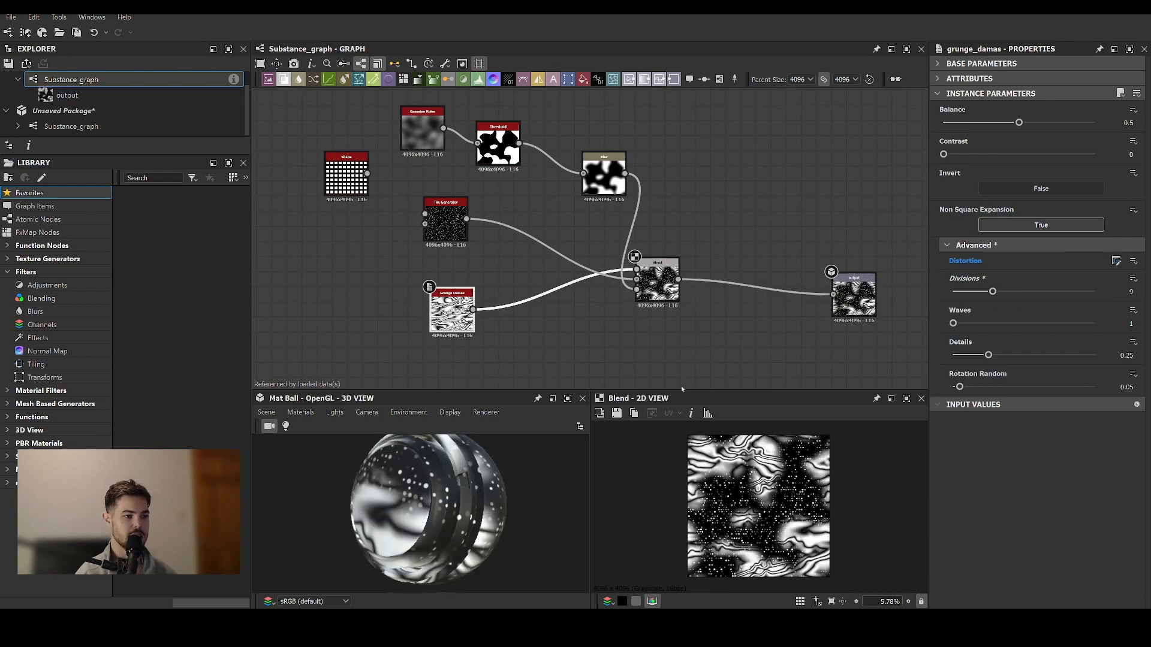
pyautogui.moveTo(455, 515); pyautogui.dragTo(501, 488)
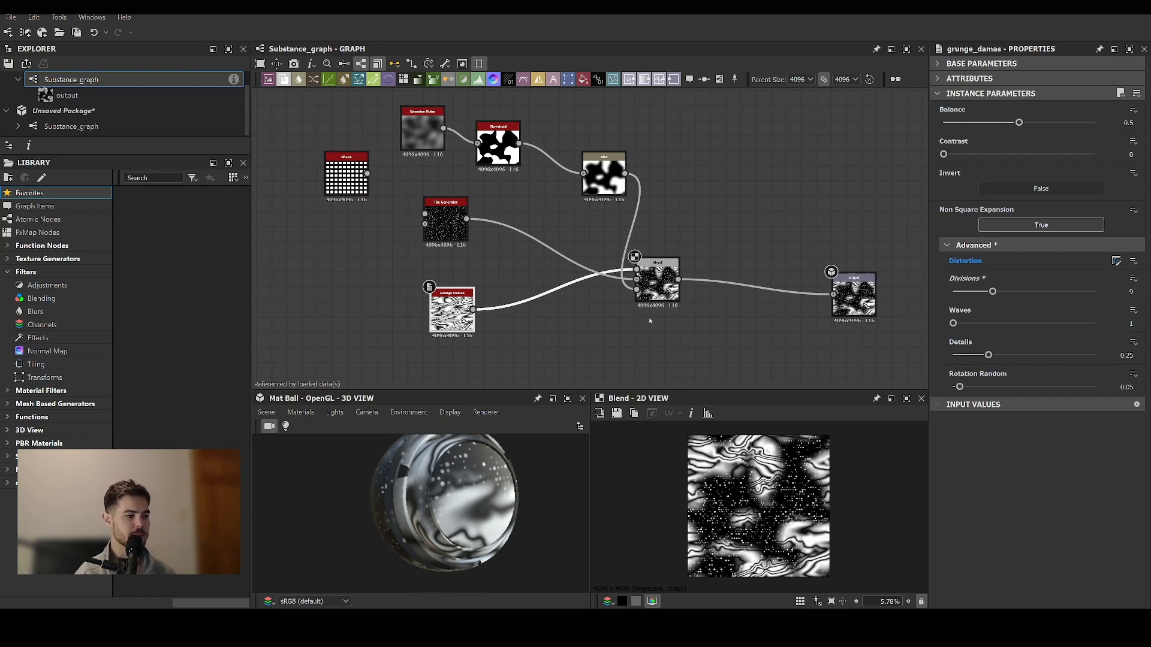
# Switch to the Cinema 4D tubes scene, collapse the Studio Preset group and clear the object selection.
pyautogui.moveTo(755, 620)
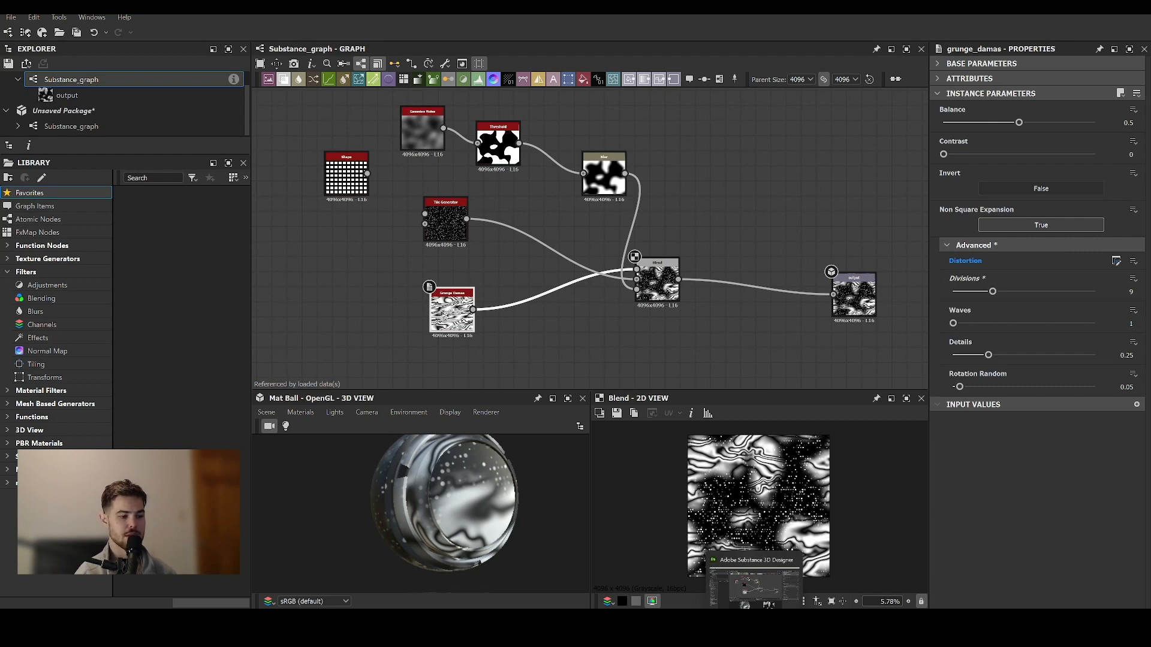
pyautogui.moveTo(655, 620)
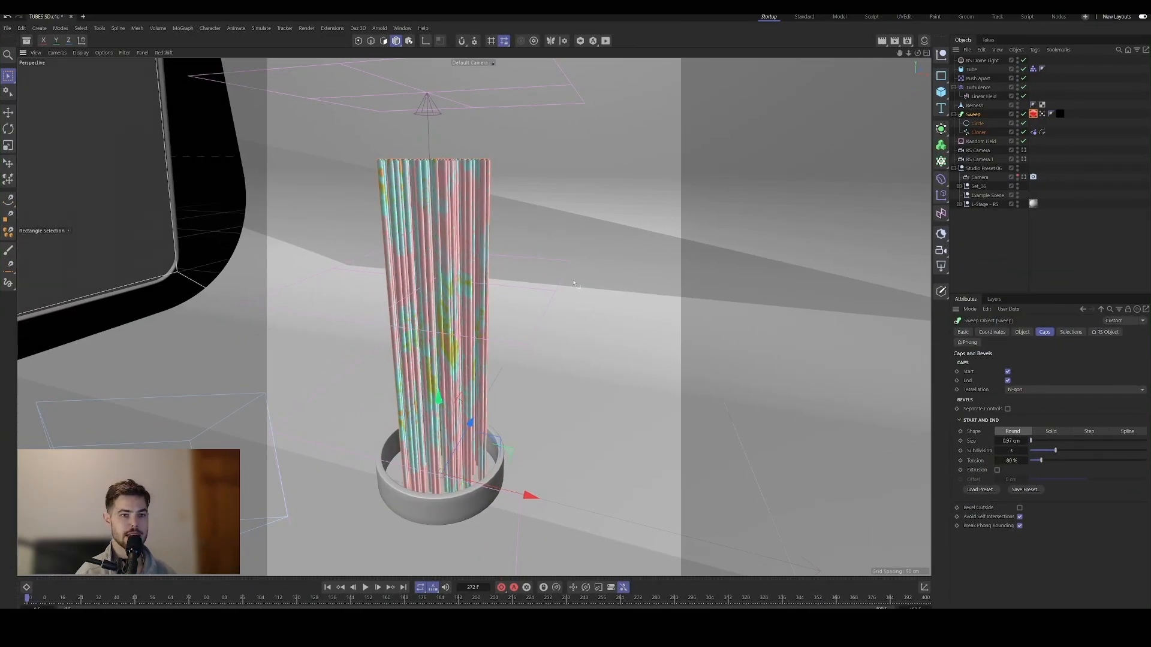
pyautogui.click(953, 168)
pyautogui.click(983, 234)
pyautogui.keyDown('alt'); pyautogui.moveTo(478, 367); pyautogui.dragTo(526, 351); pyautogui.keyUp('alt')
pyautogui.scroll(-4, 537, 350)
pyautogui.scroll(3, 538, 349)
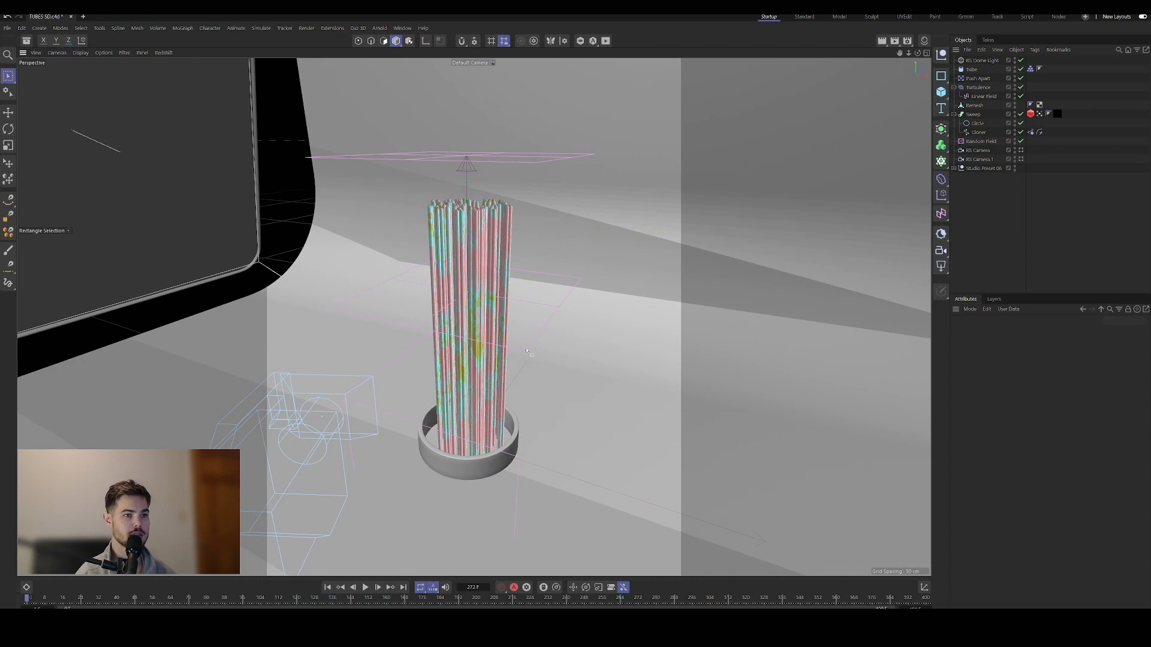
# Play the tube simulation up to frame 56 and show the settings of the Cloner's Rope Belt tag.
pyautogui.click(366, 587)
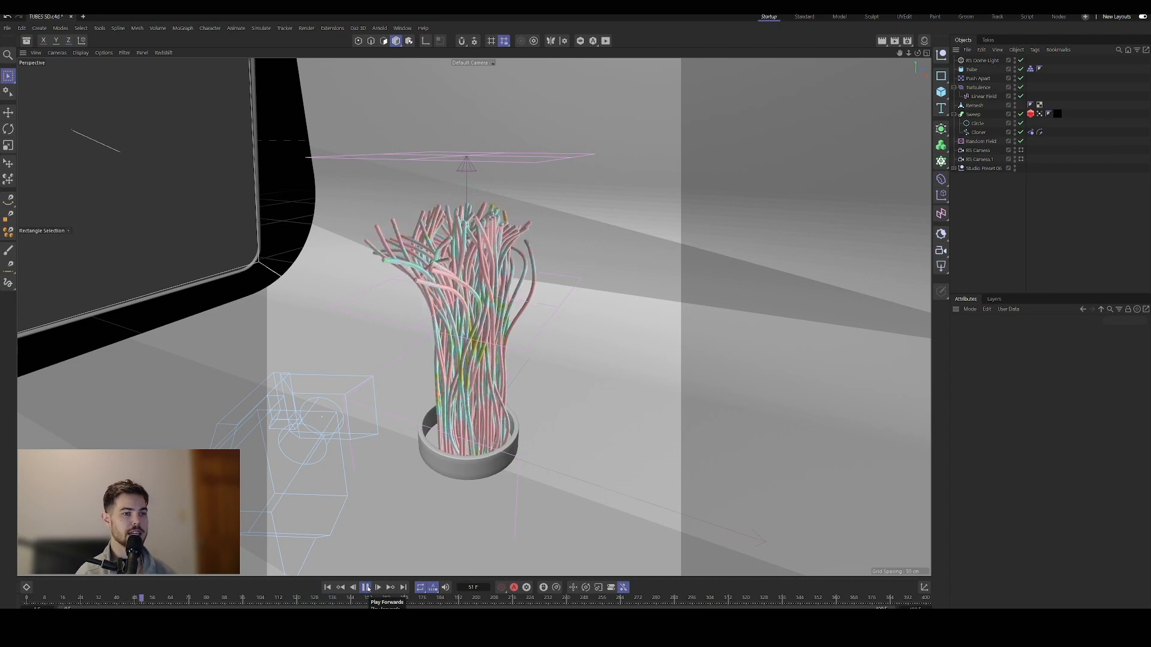
pyautogui.click(366, 587)
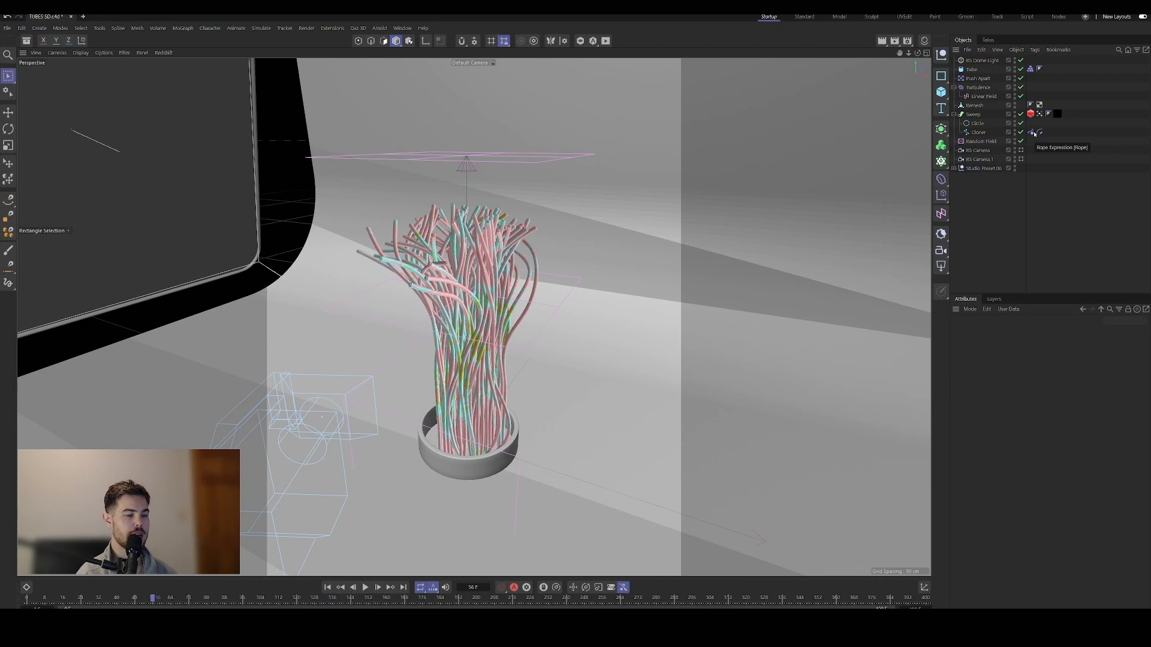
pyautogui.click(1040, 132)
# Examine how the textured tubes attach inside the ring base and spread out at their upper ends.
pyautogui.scroll(6, 484, 421)
pyautogui.keyDown('alt'); pyautogui.moveTo(485, 421); pyautogui.dragTo(492, 422); pyautogui.keyUp('alt')
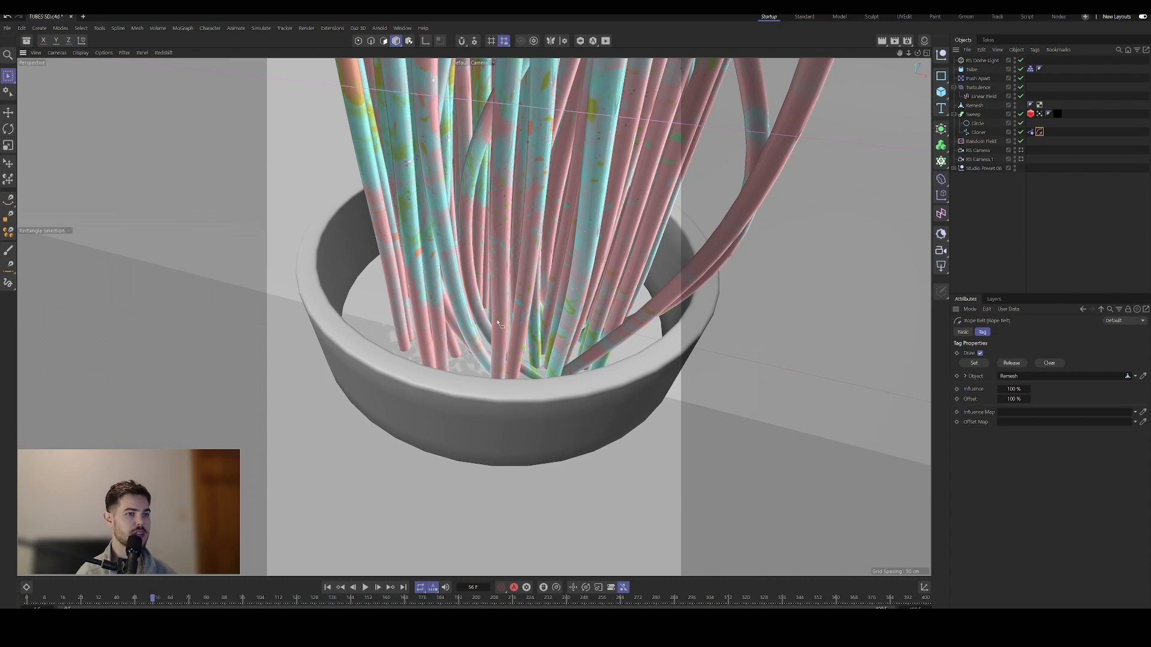
pyautogui.moveTo(395, 370)
pyautogui.keyDown('alt'); pyautogui.mouseDown()
pyautogui.moveTo(374, 258)
pyautogui.moveTo(380, 369)
pyautogui.mouseUp(); pyautogui.keyUp('alt')
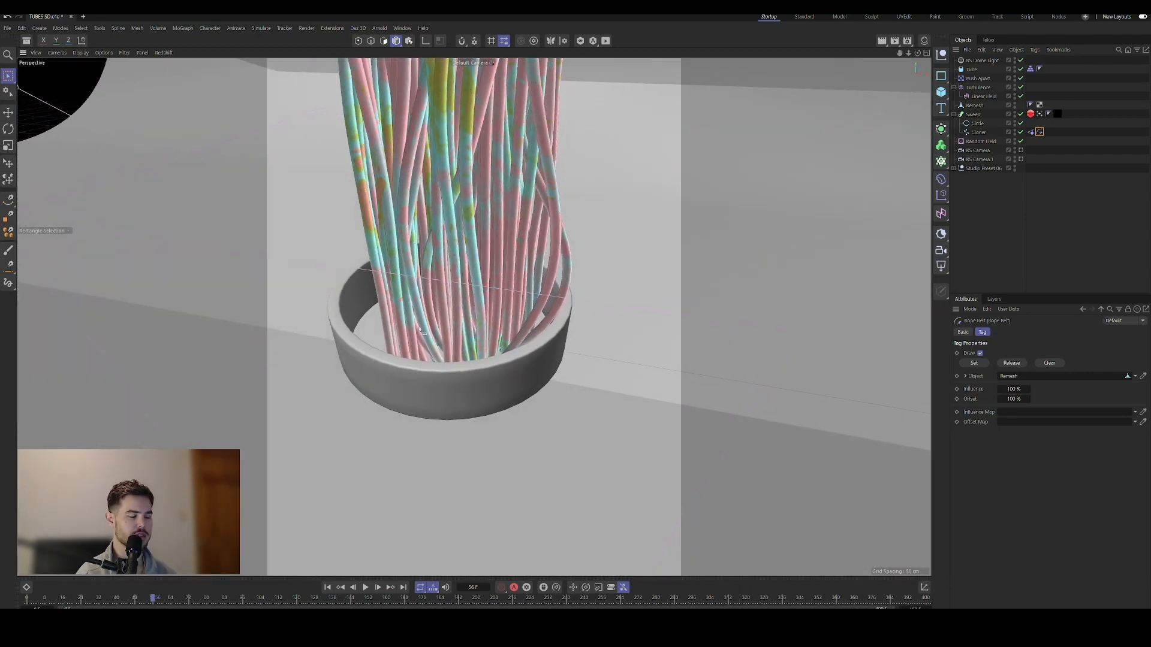
pyautogui.middleClick(450, 333)
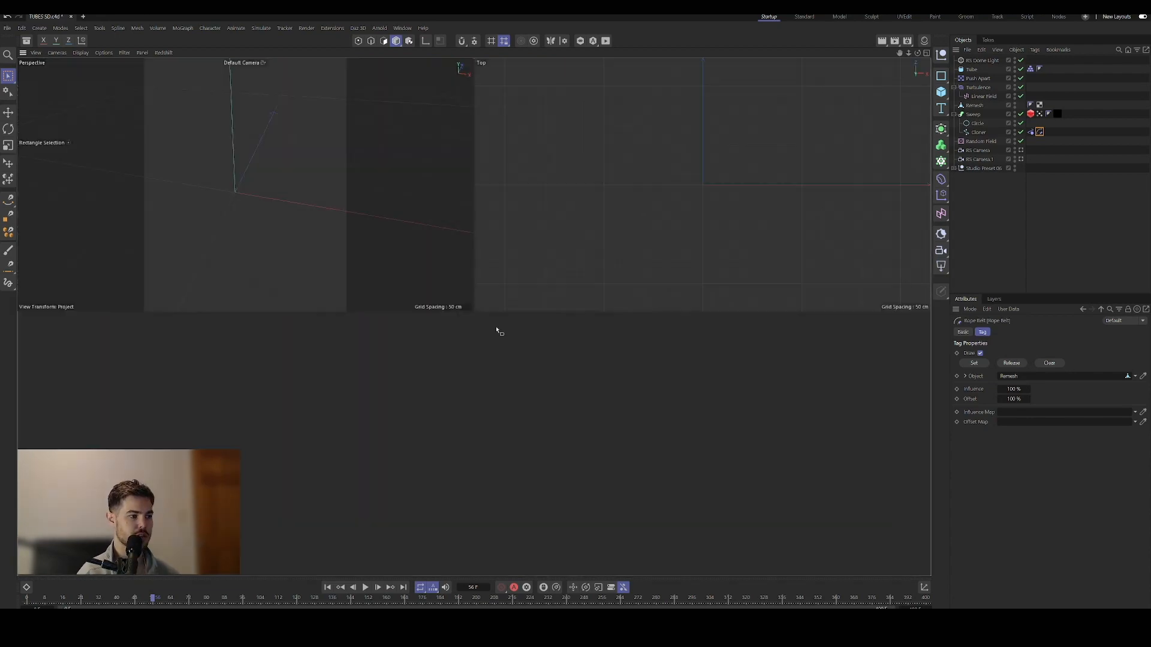
pyautogui.middleClick(399, 247)
pyautogui.keyDown('alt'); pyautogui.moveTo(482, 316); pyautogui.dragTo(515, 360, button='middle'); pyautogui.keyUp('alt')
pyautogui.scroll(-6, 515, 360)
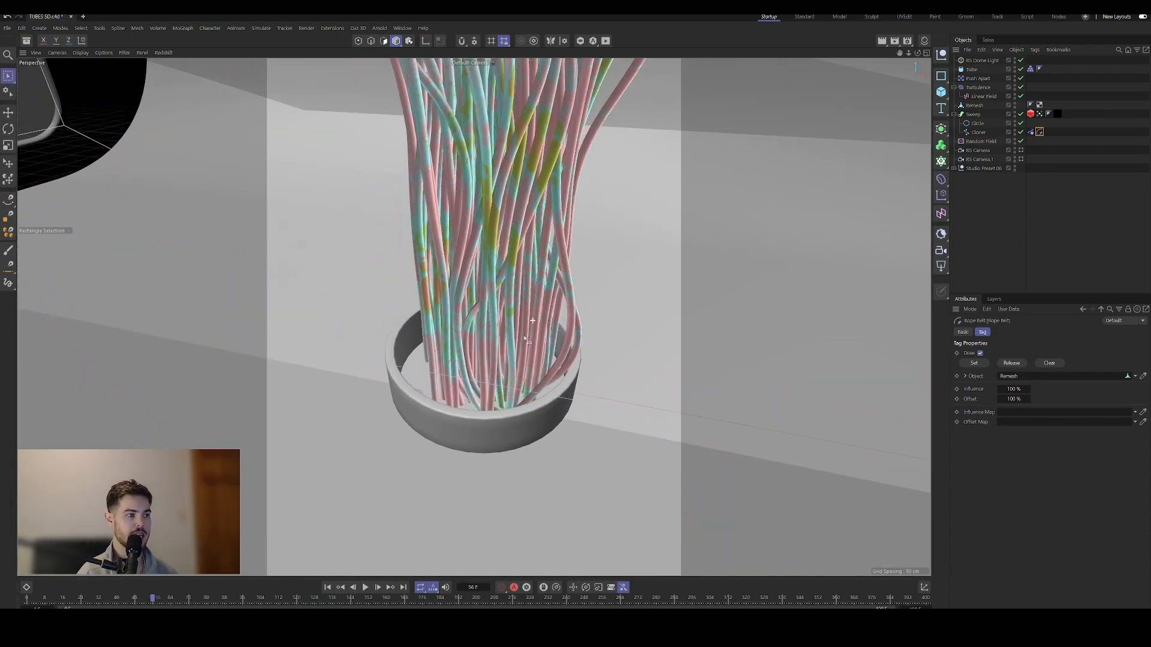
pyautogui.scroll(8, 515, 359)
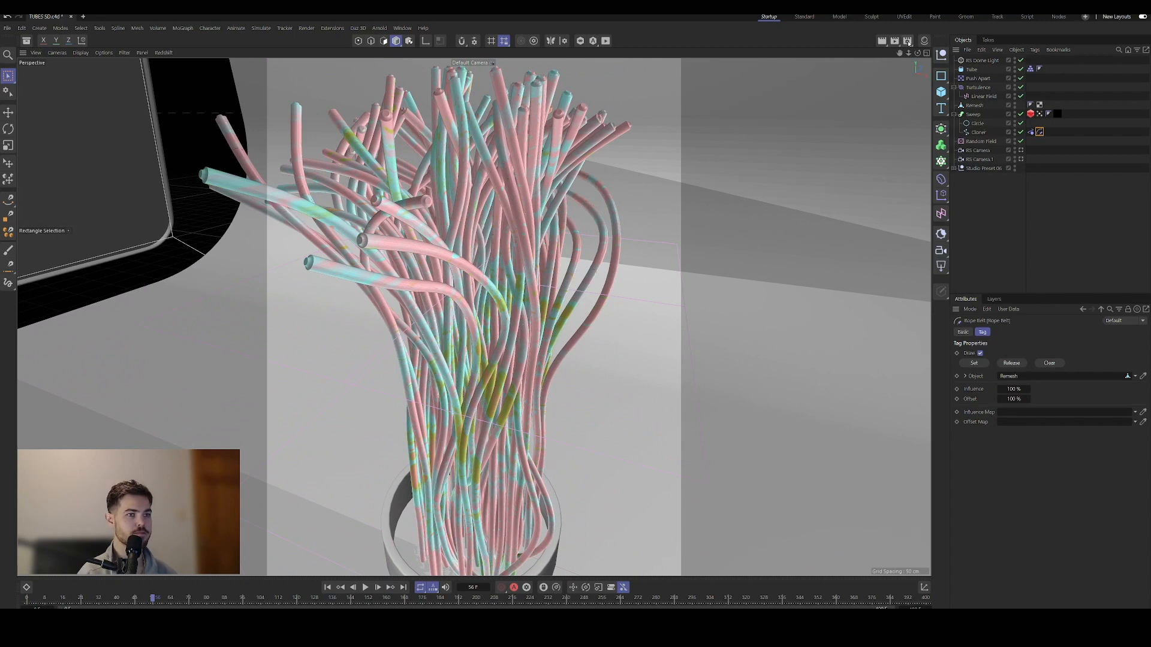
# Show the scene's materials and open Mat in the Node Editor to examine its basecolor, metallic, roughness and normal texture nodes.
pyautogui.click(908, 41)
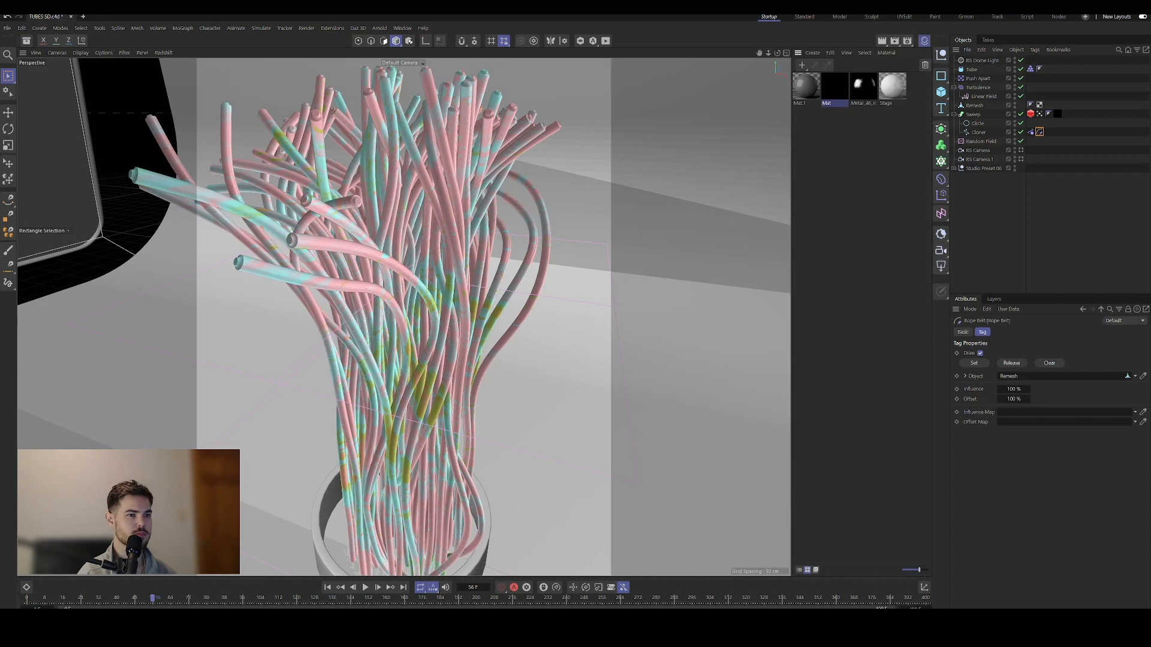
pyautogui.doubleClick(833, 89)
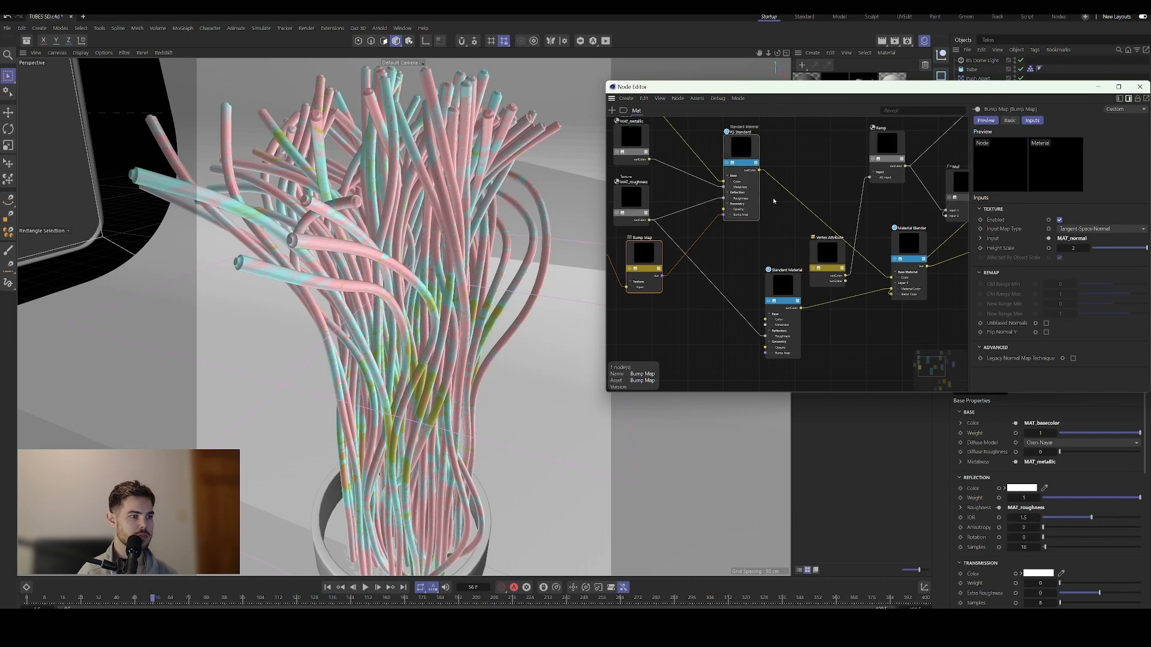
pyautogui.scroll(-2, 774, 202)
pyautogui.moveTo(703, 209); pyautogui.dragTo(748, 286, button='middle')
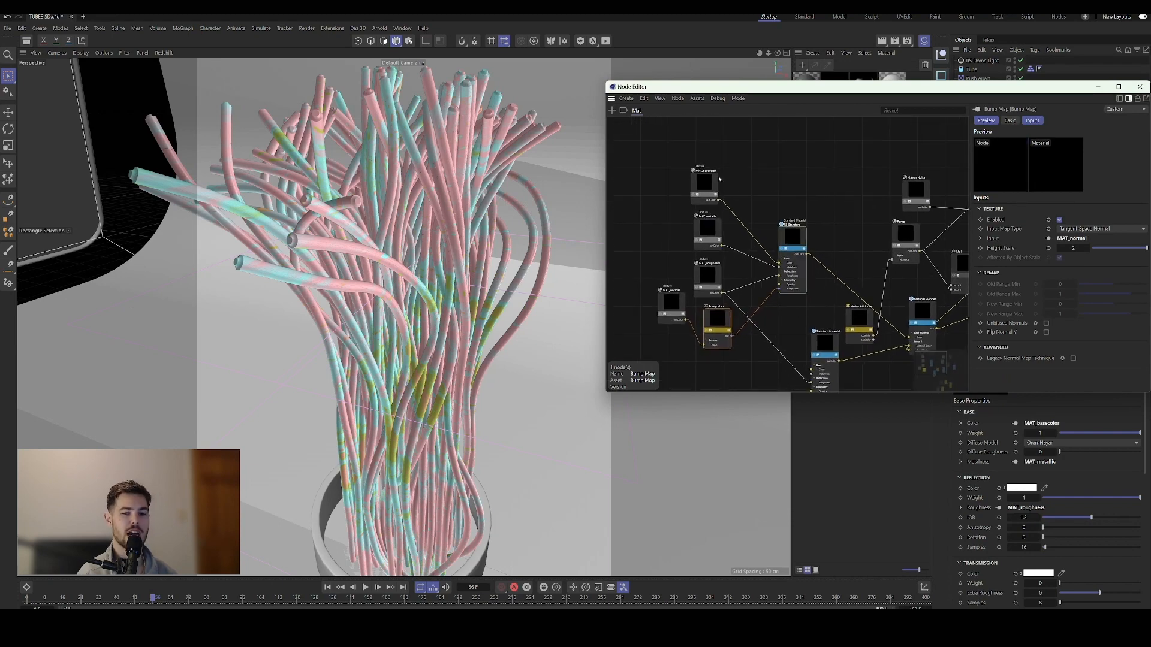
# Inspect the image, path and color space settings of Mat's basecolor, metallic, roughness and normal texture nodes, widening the node attributes area.
pyautogui.click(702, 186)
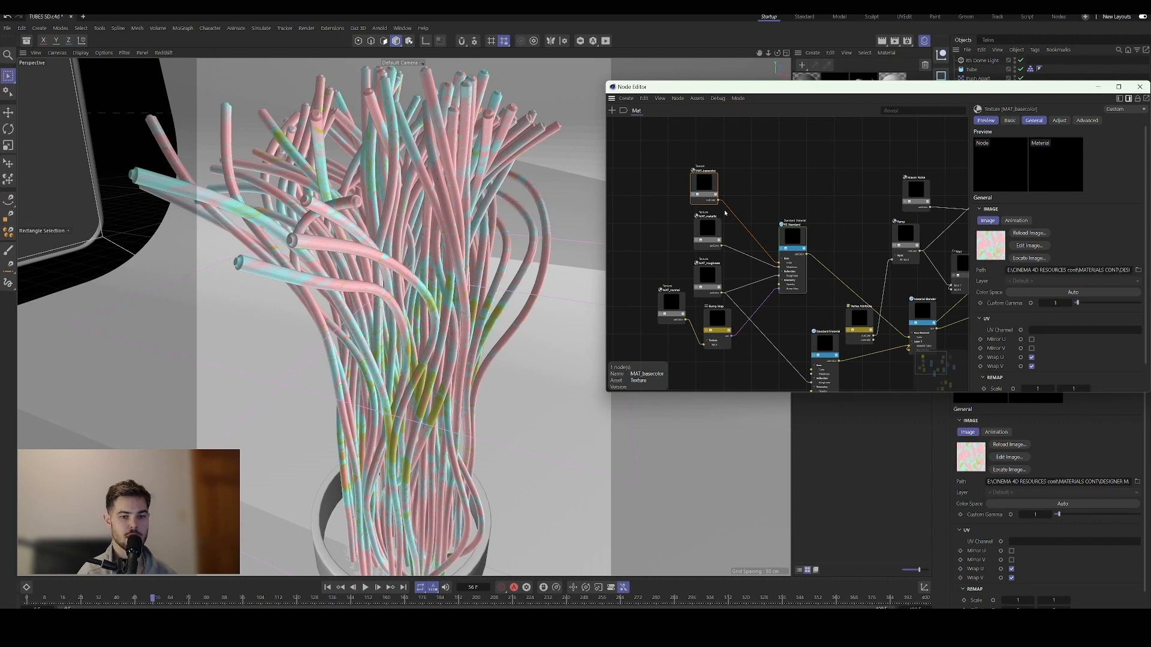
pyautogui.moveTo(971, 230); pyautogui.dragTo(951, 233)
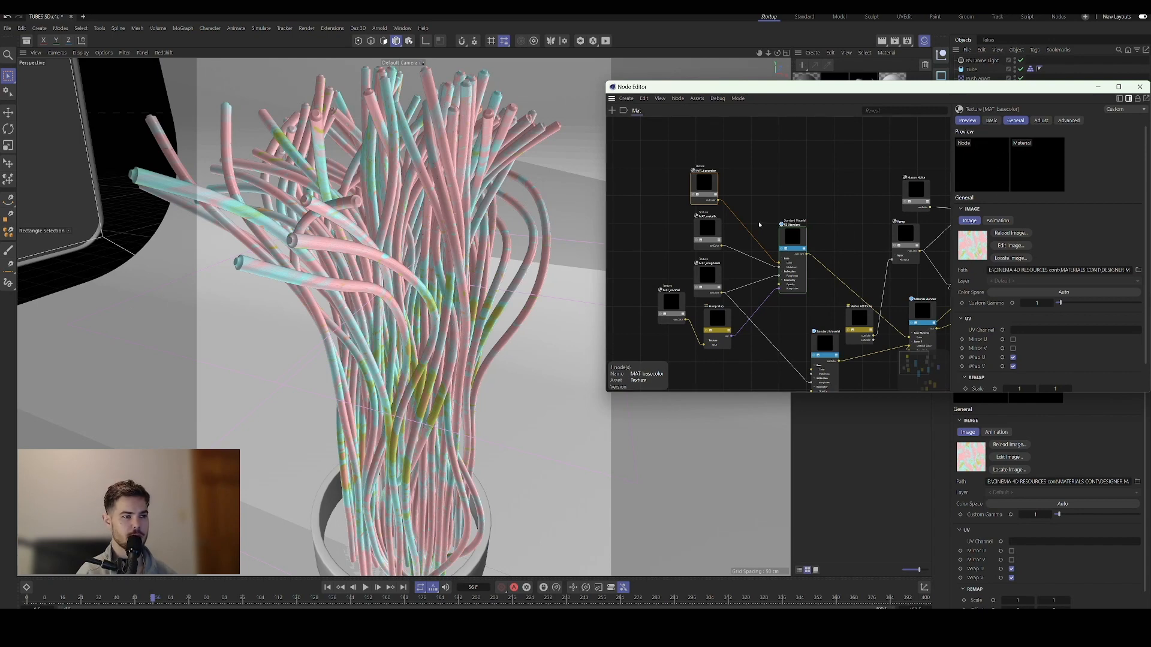
pyautogui.click(709, 229)
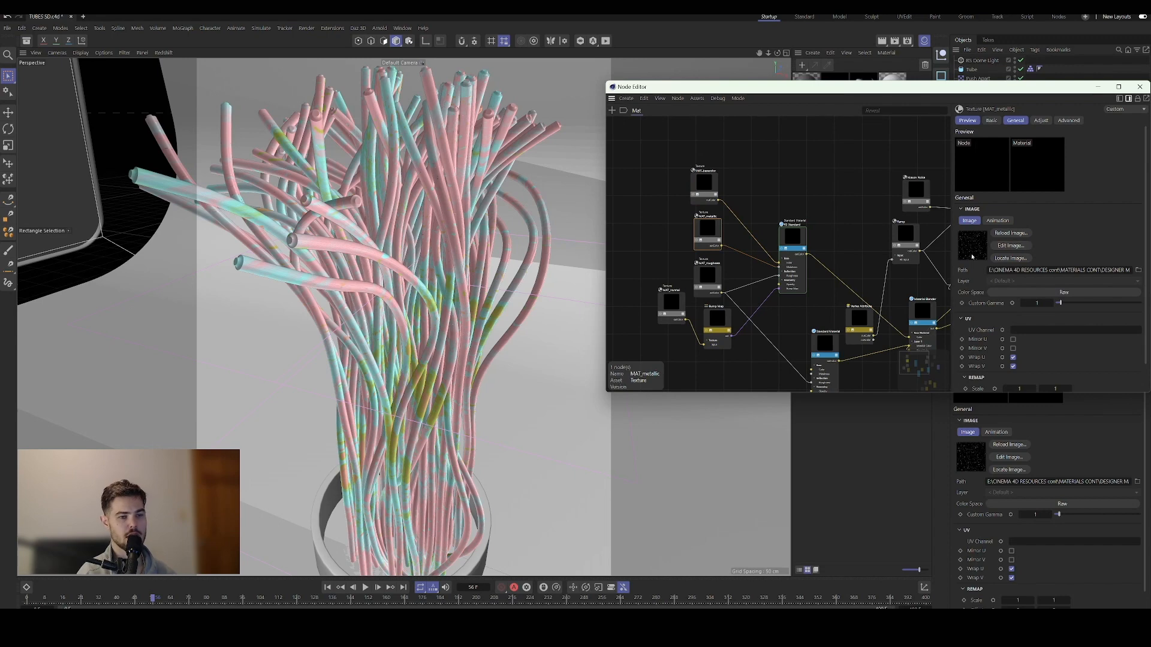
pyautogui.click(713, 274)
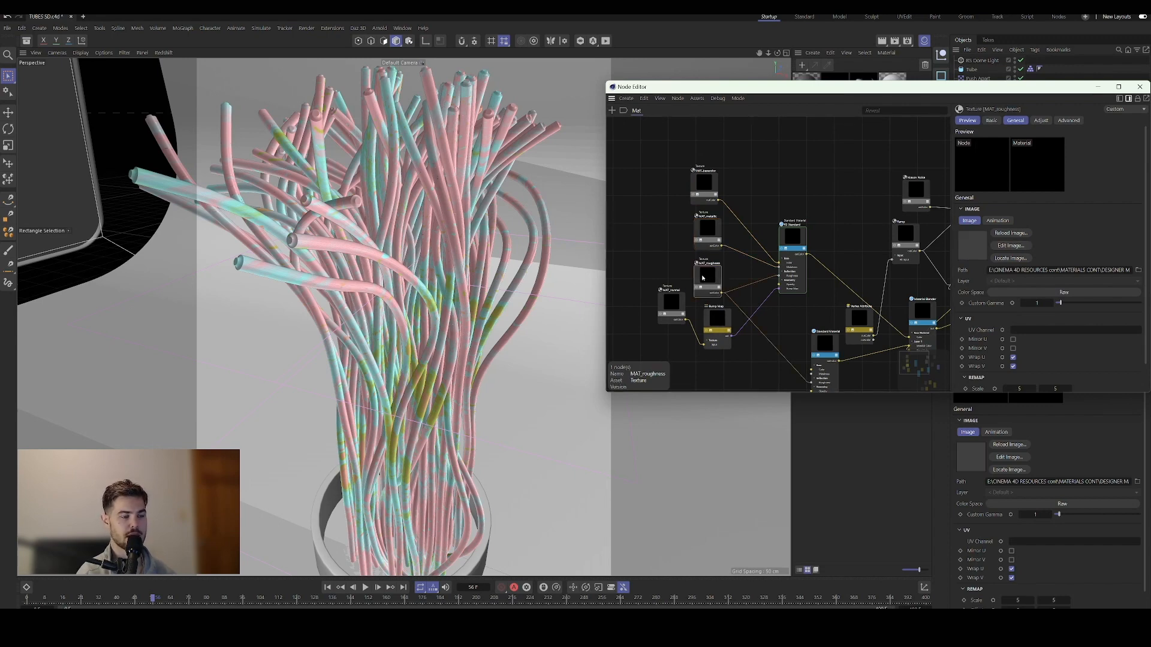
pyautogui.click(710, 239)
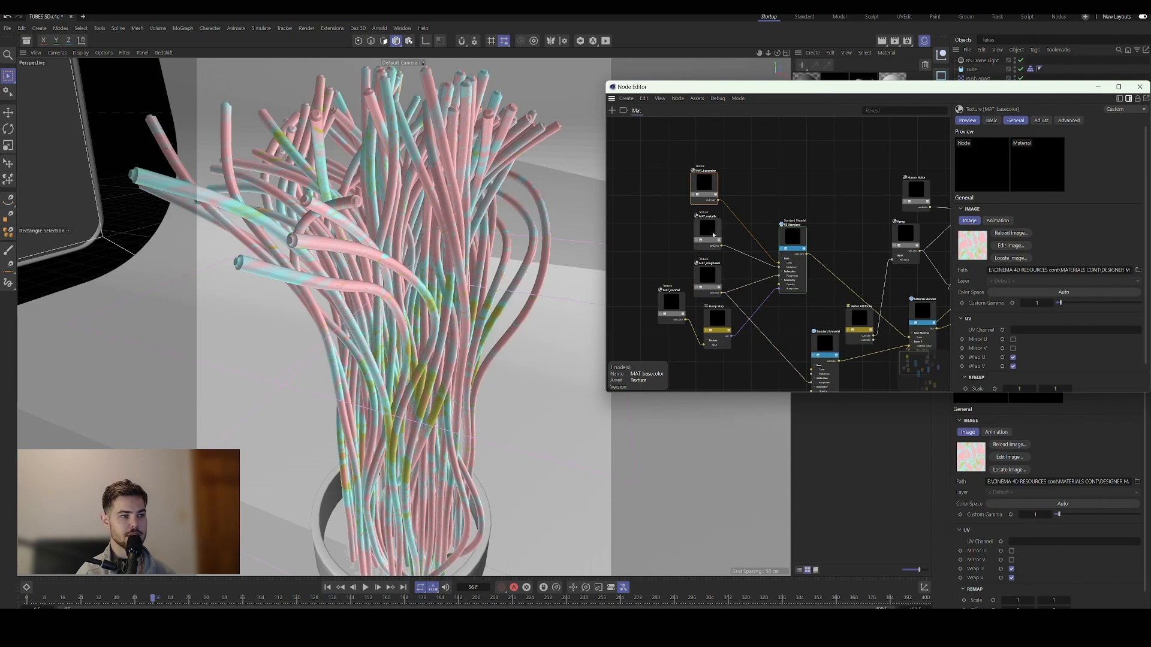
pyautogui.click(712, 276)
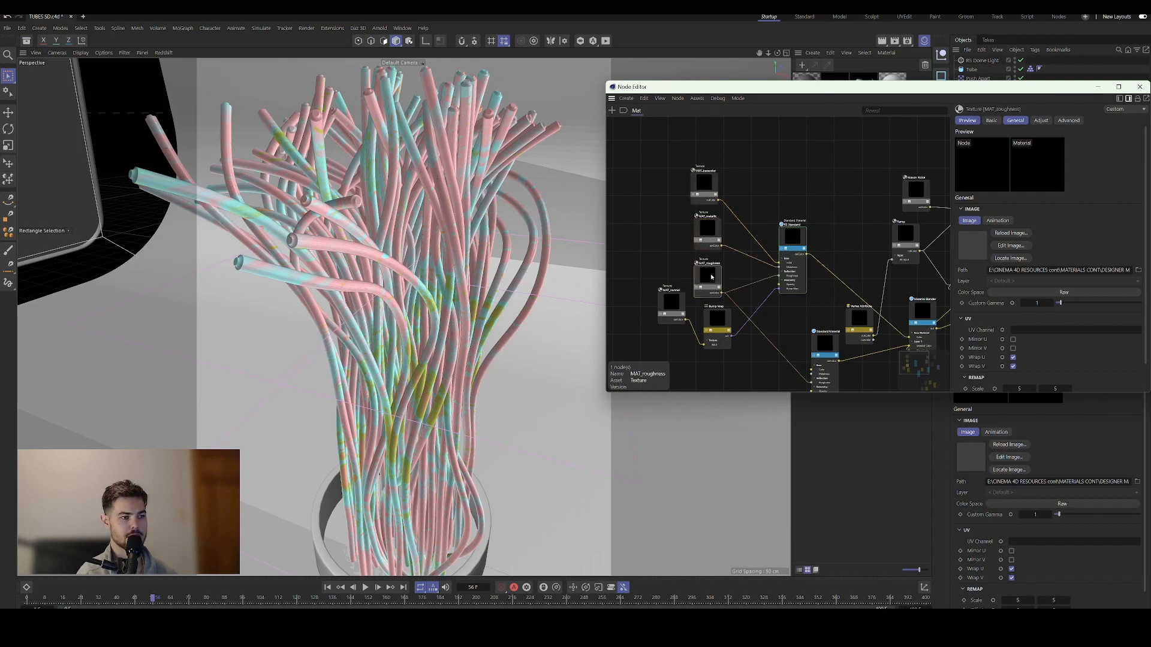
pyautogui.click(670, 307)
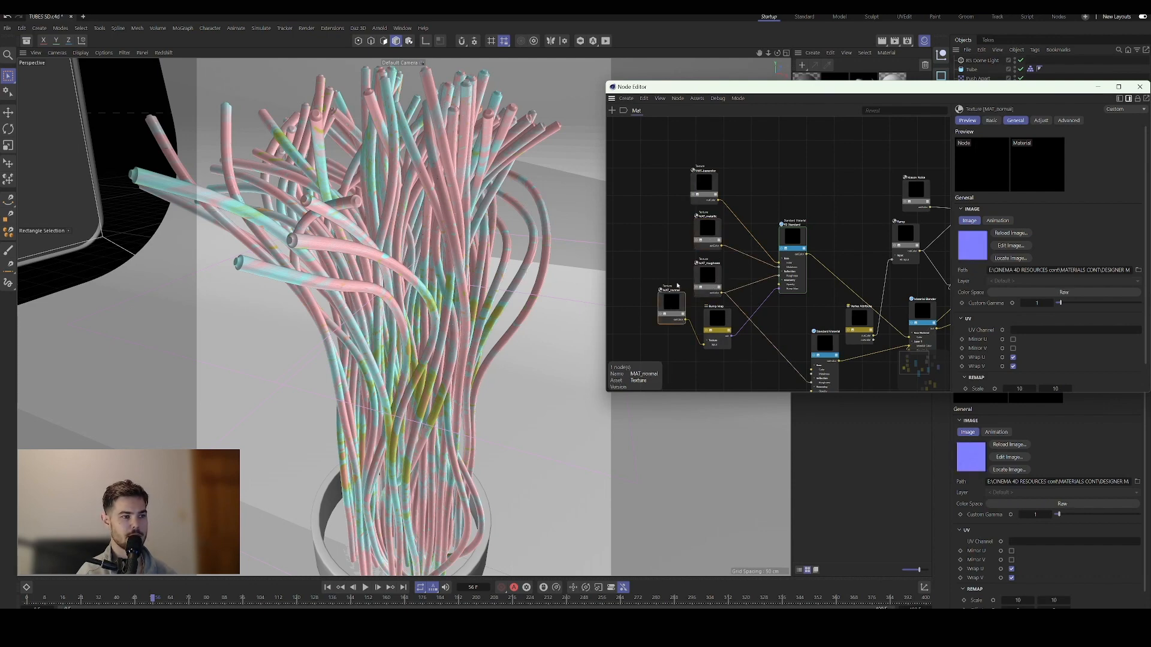
pyautogui.click(707, 190)
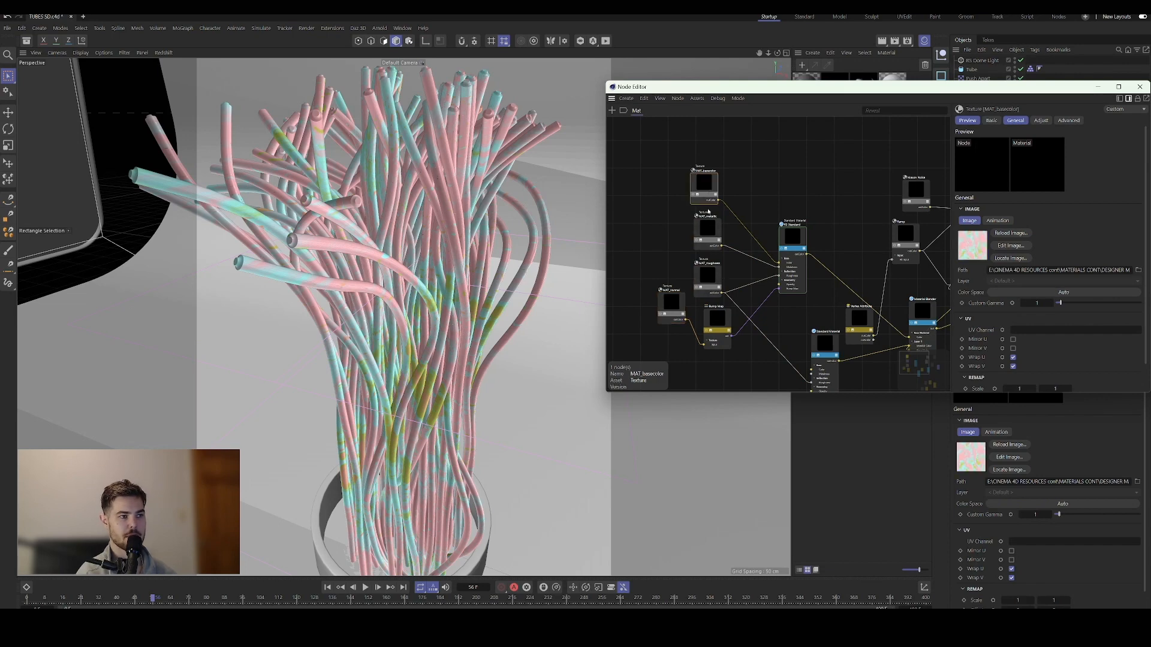
# Examine the Vertex Attribute, Ramp and Material Blender part of Mat's node graph, and close the Node Editor.
pyautogui.moveTo(779, 240); pyautogui.dragTo(708, 219, button='middle')
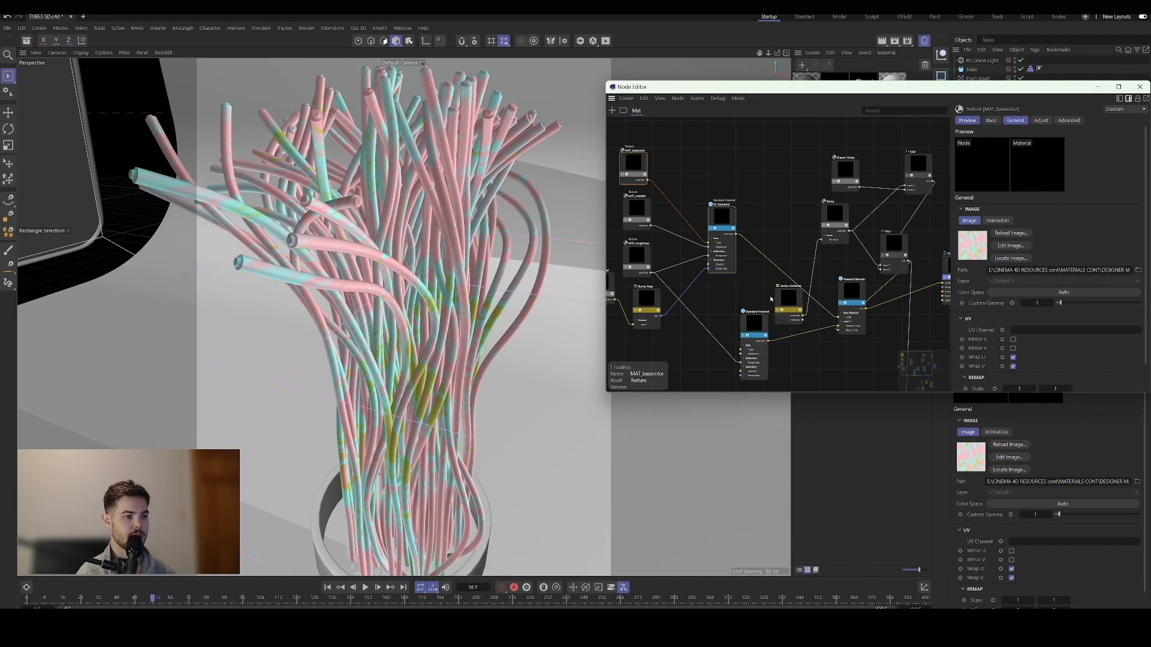
pyautogui.scroll(-1, 771, 299)
pyautogui.moveTo(771, 299); pyautogui.dragTo(699, 233, button='middle')
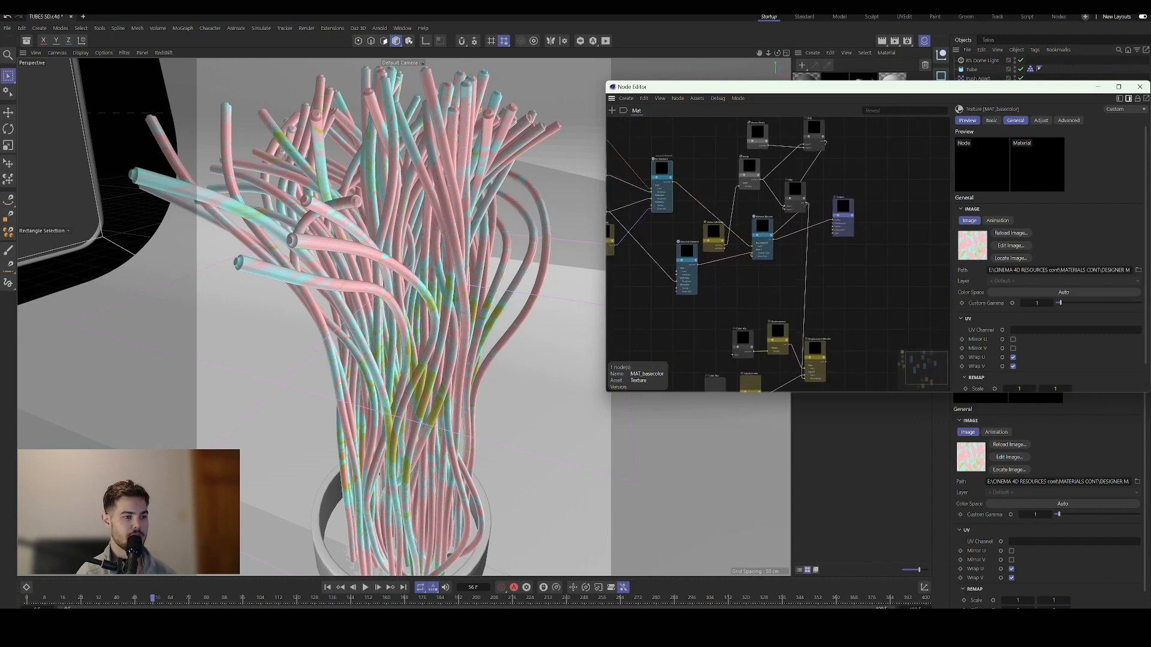
pyautogui.scroll(4, 732, 290)
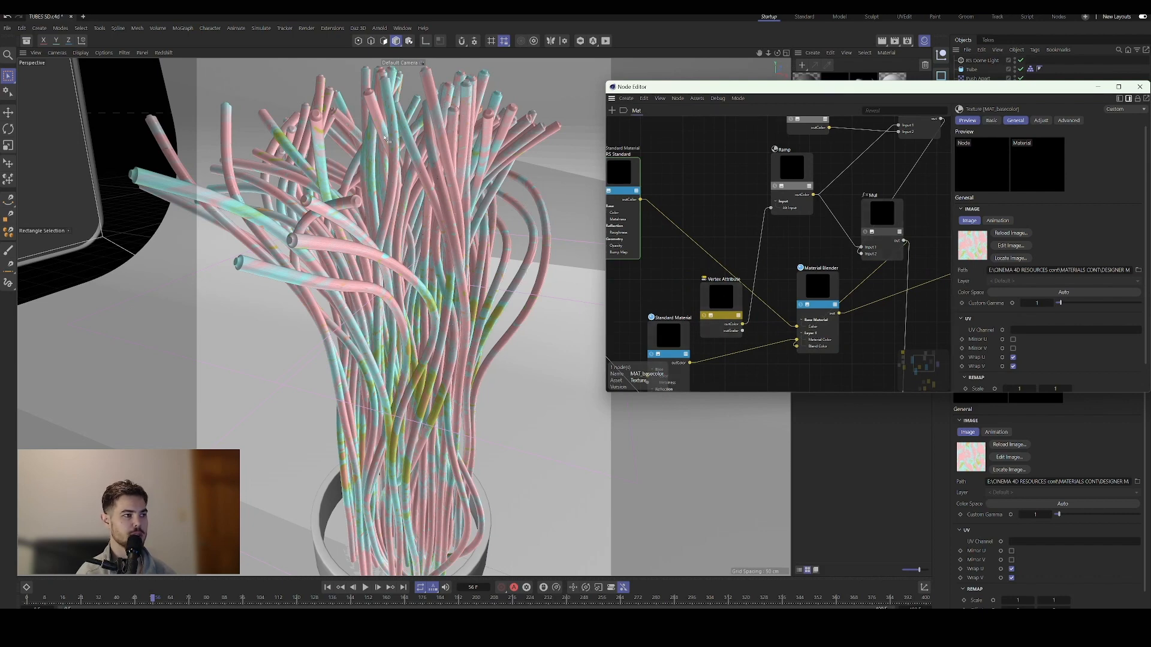
pyautogui.click(1139, 87)
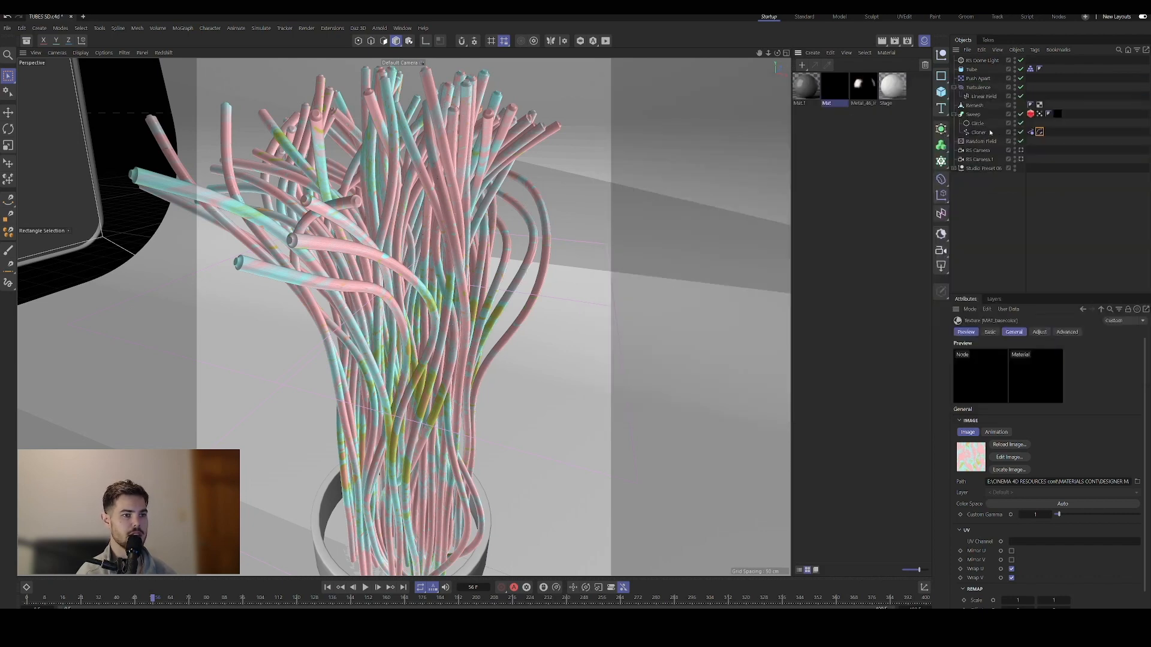
# Show the fields of the Sweep's Vertex Map tag, inspect the Cloner spline field's layer settings, and clear the selection.
pyautogui.click(1040, 114)
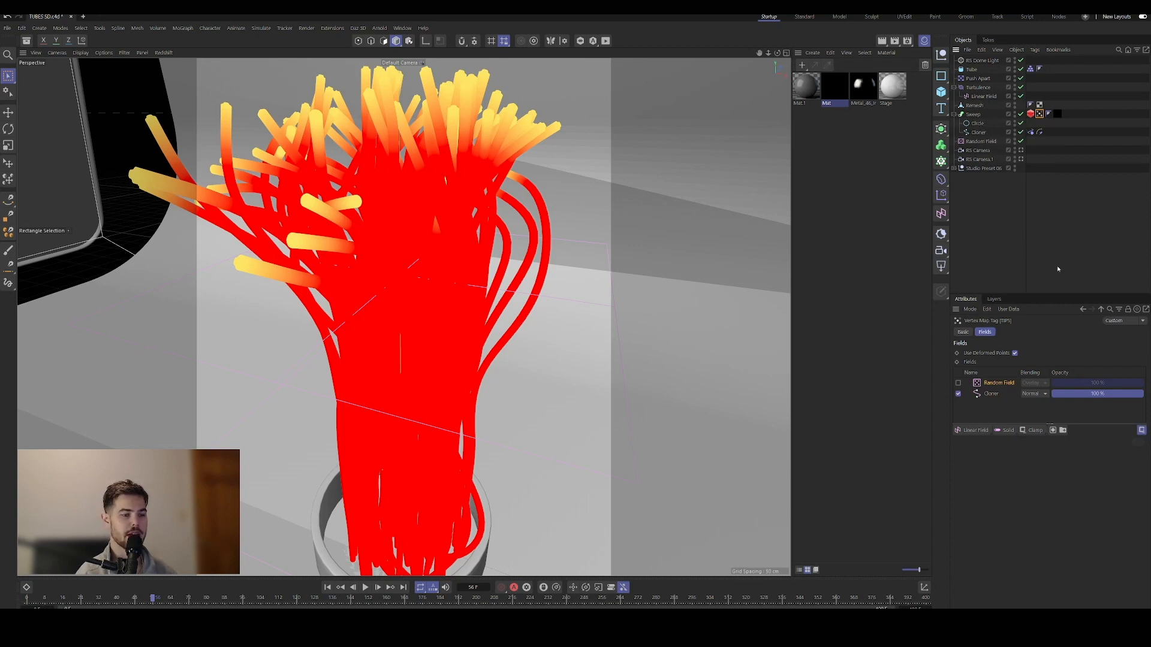
pyautogui.click(992, 394)
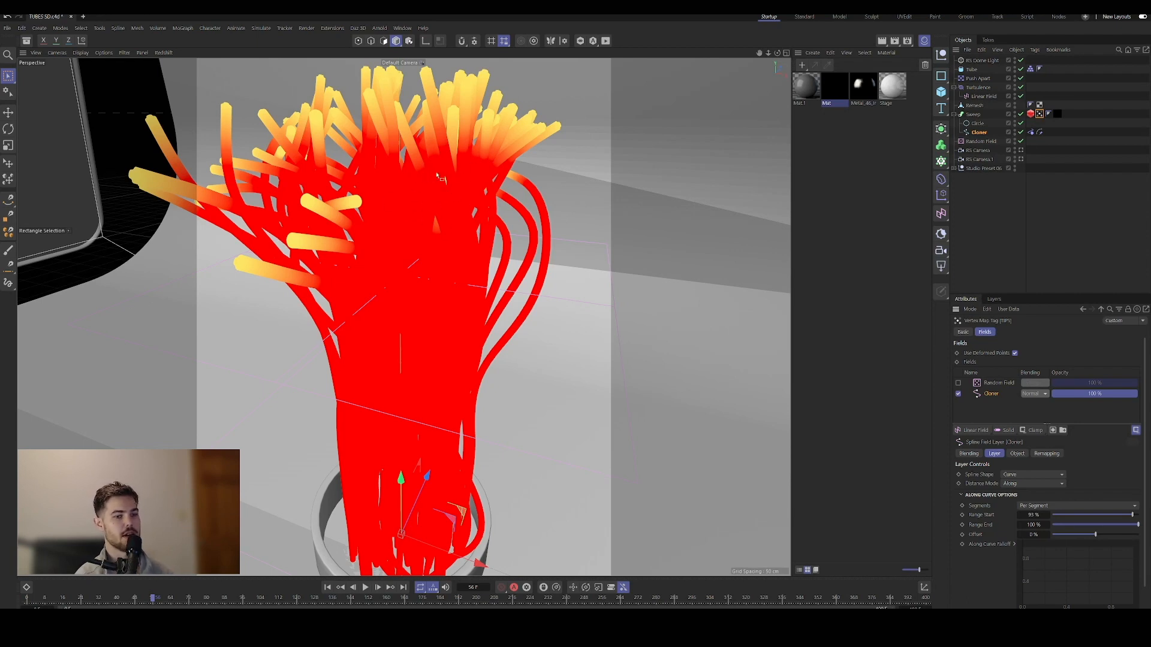
pyautogui.click(1007, 195)
# Show the Sweep object's caps and bevel settings and examine the beveled tube ends up close.
pyautogui.scroll(6, 367, 209)
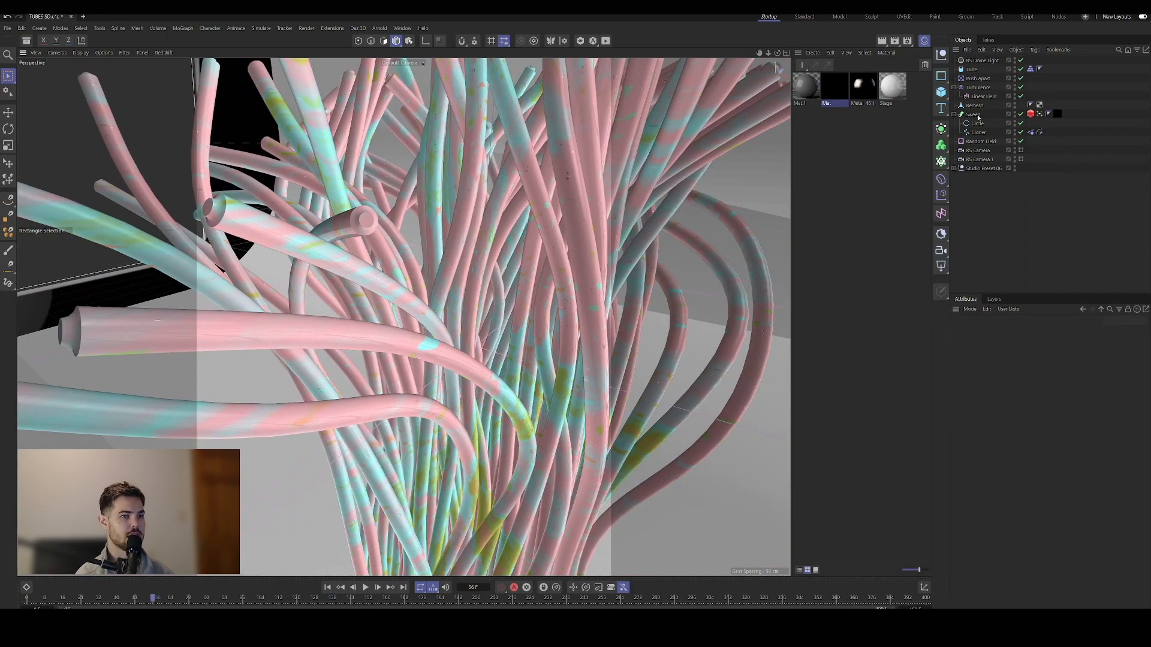
pyautogui.click(986, 115)
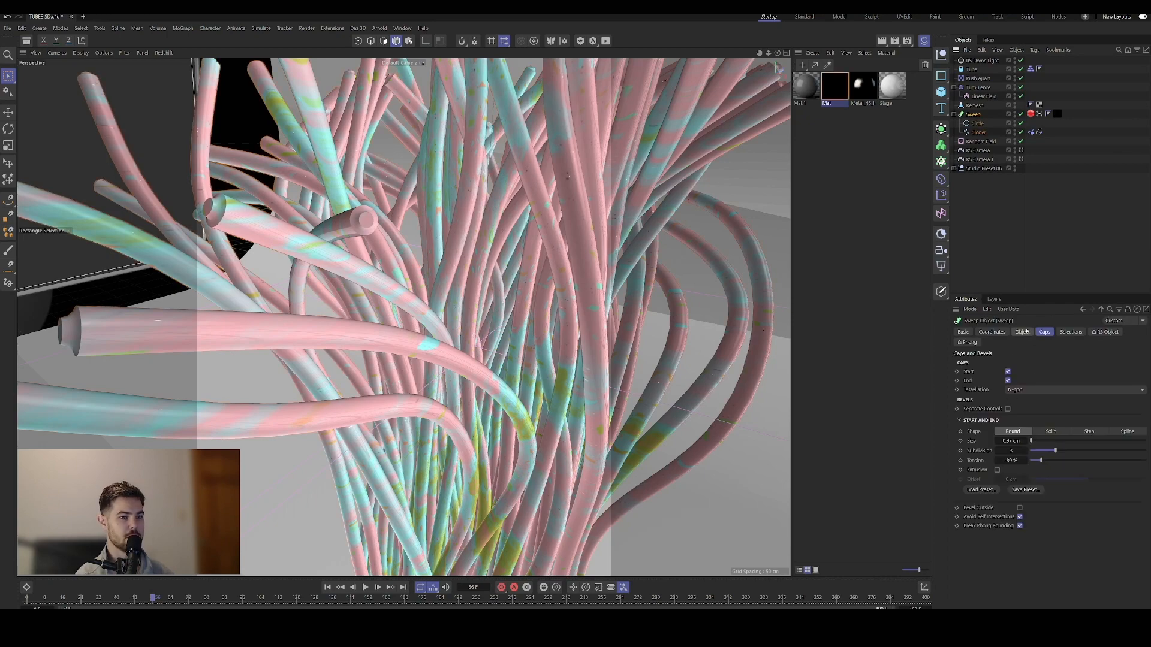
pyautogui.keyDown('alt'); pyautogui.moveTo(390, 285); pyautogui.dragTo(361, 270); pyautogui.keyUp('alt')
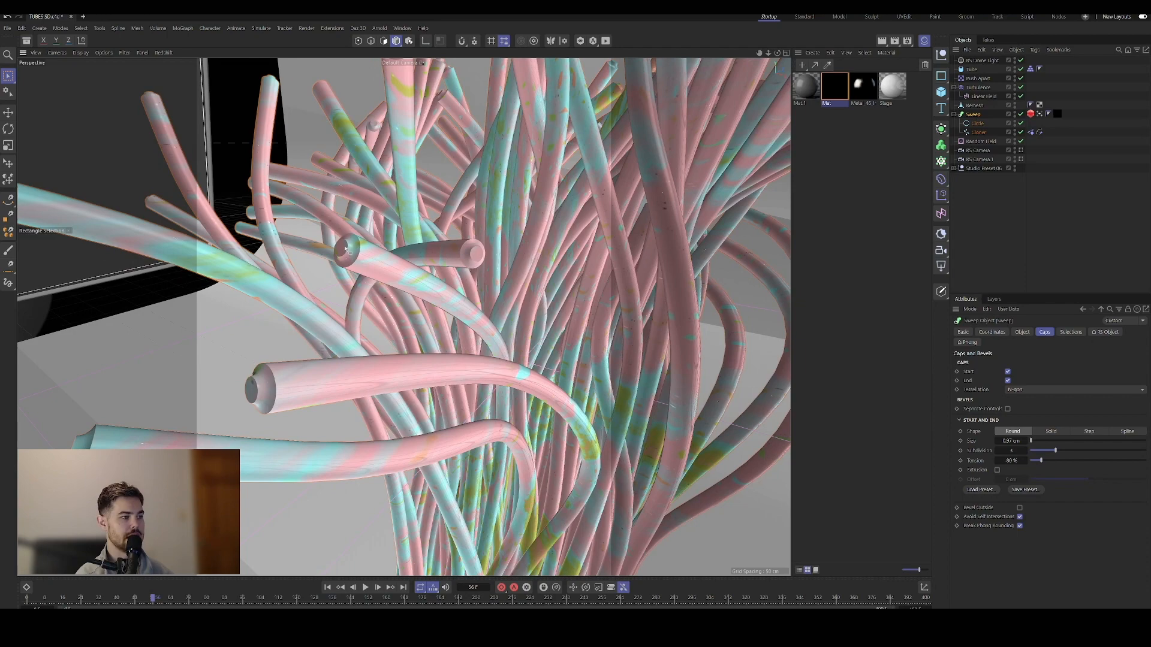
pyautogui.keyDown('alt'); pyautogui.moveTo(345, 244); pyautogui.dragTo(309, 275, button='right'); pyautogui.keyUp('alt')
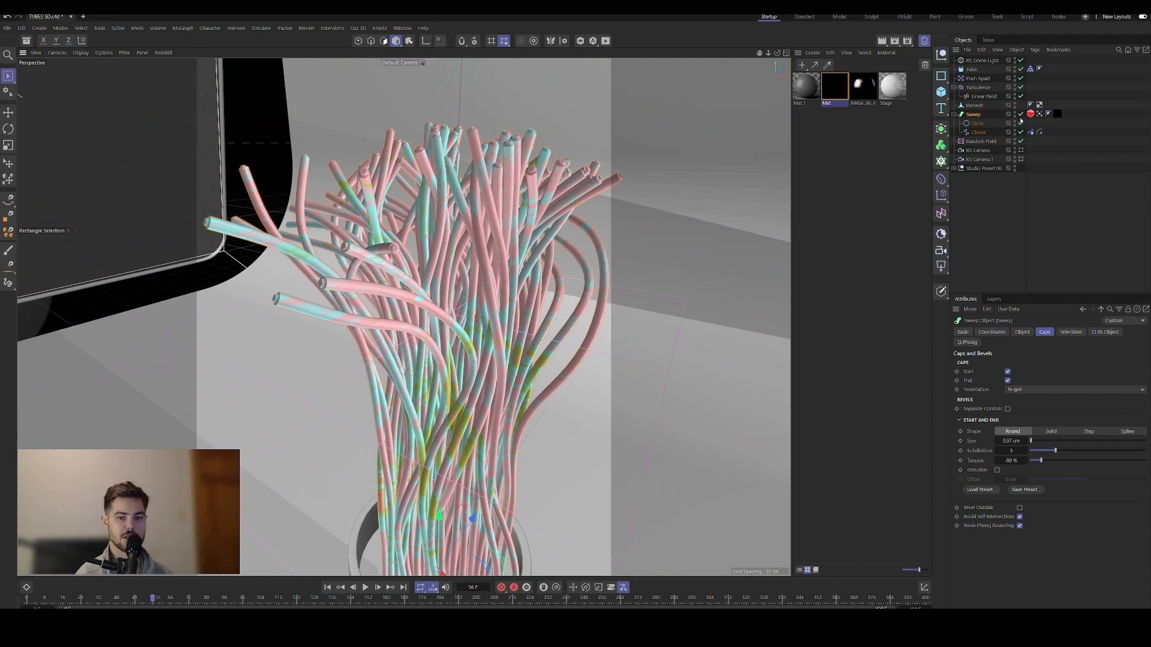
# Review the full textured tube bundle from its ring base to its upper ends, and switch back to Substance Designer.
pyautogui.scroll(-10, 479, 316)
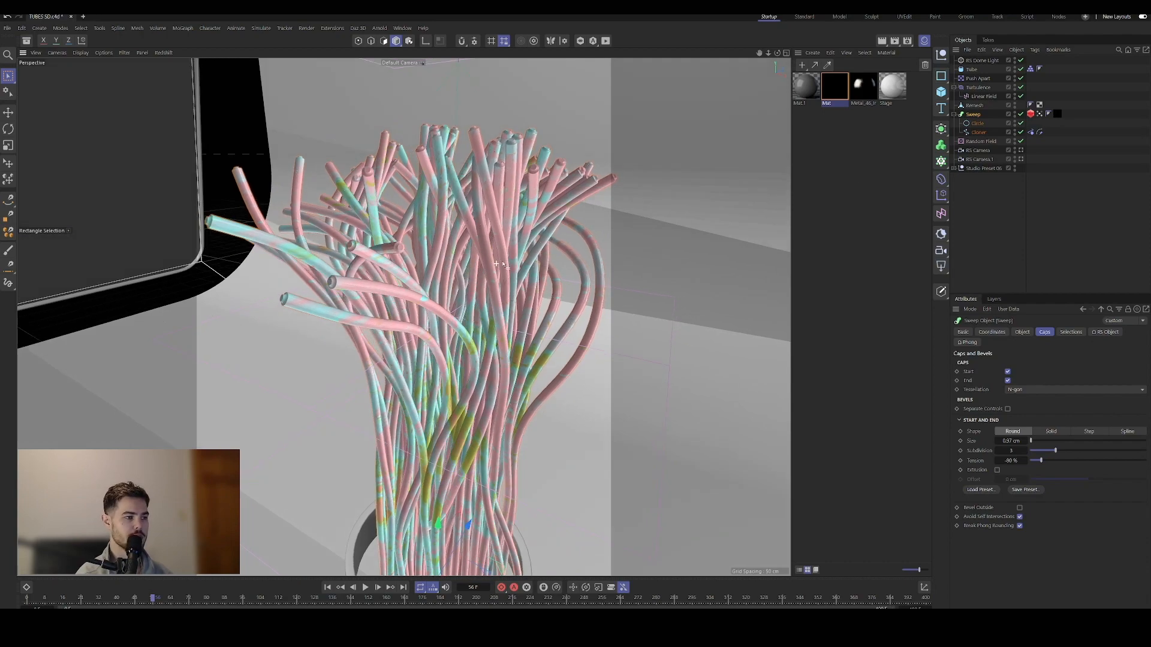
pyautogui.scroll(10, 479, 316)
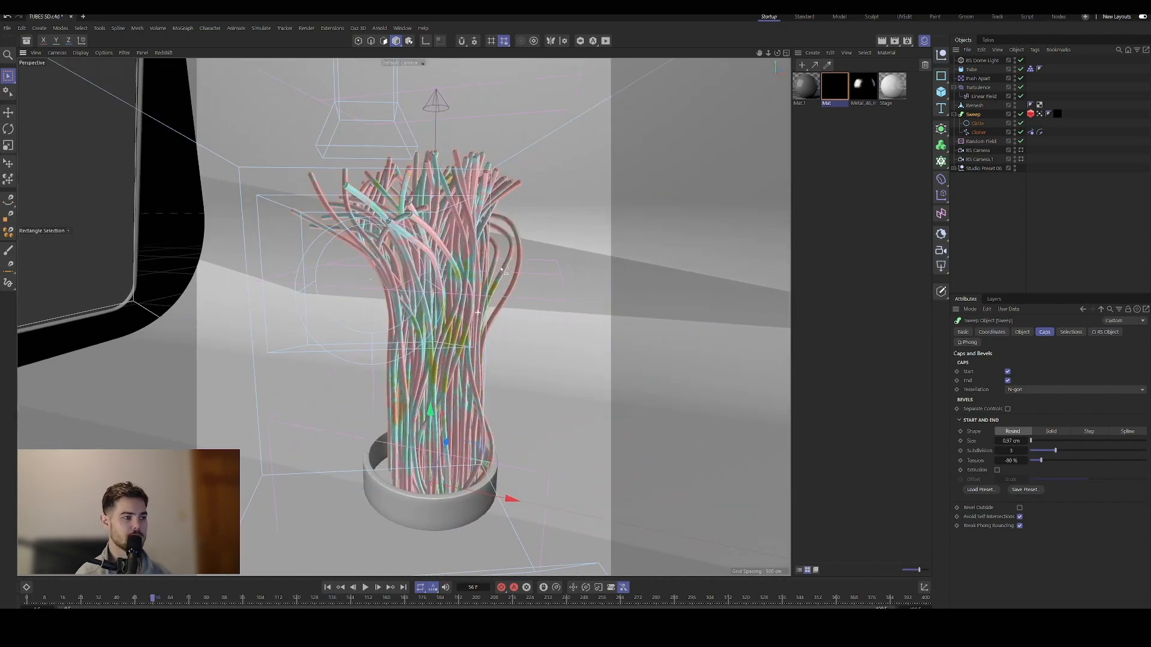
pyautogui.keyDown('alt'); pyautogui.moveTo(474, 233); pyautogui.dragTo(492, 273, button='middle'); pyautogui.keyUp('alt')
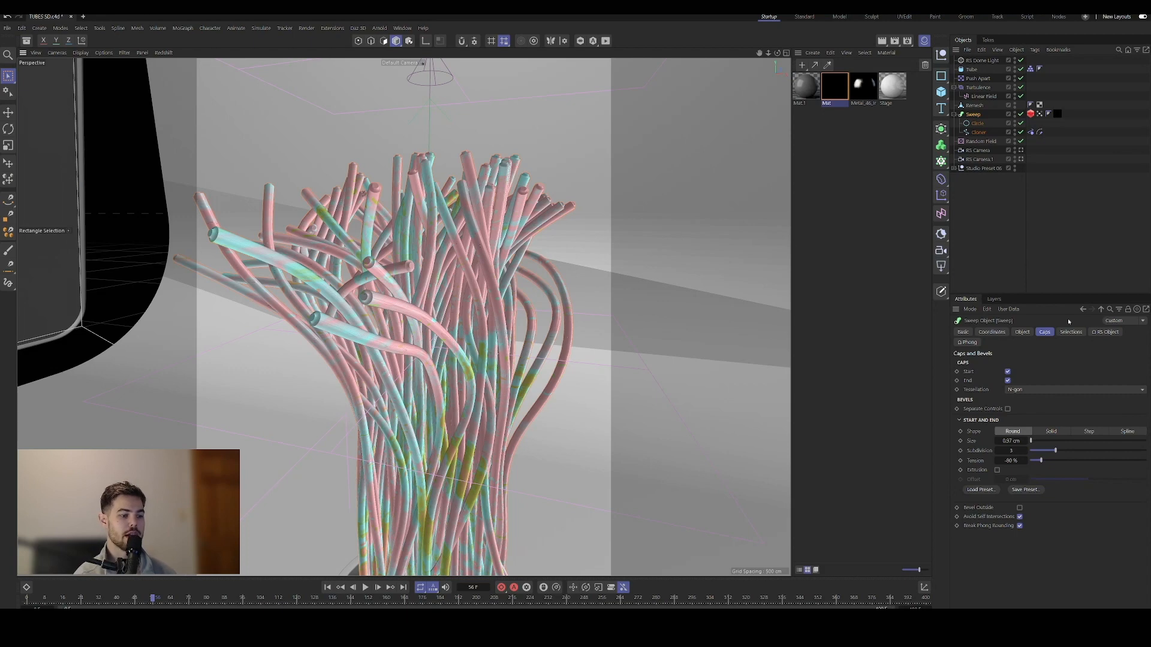
pyautogui.hotkey('alt', 'Tab')
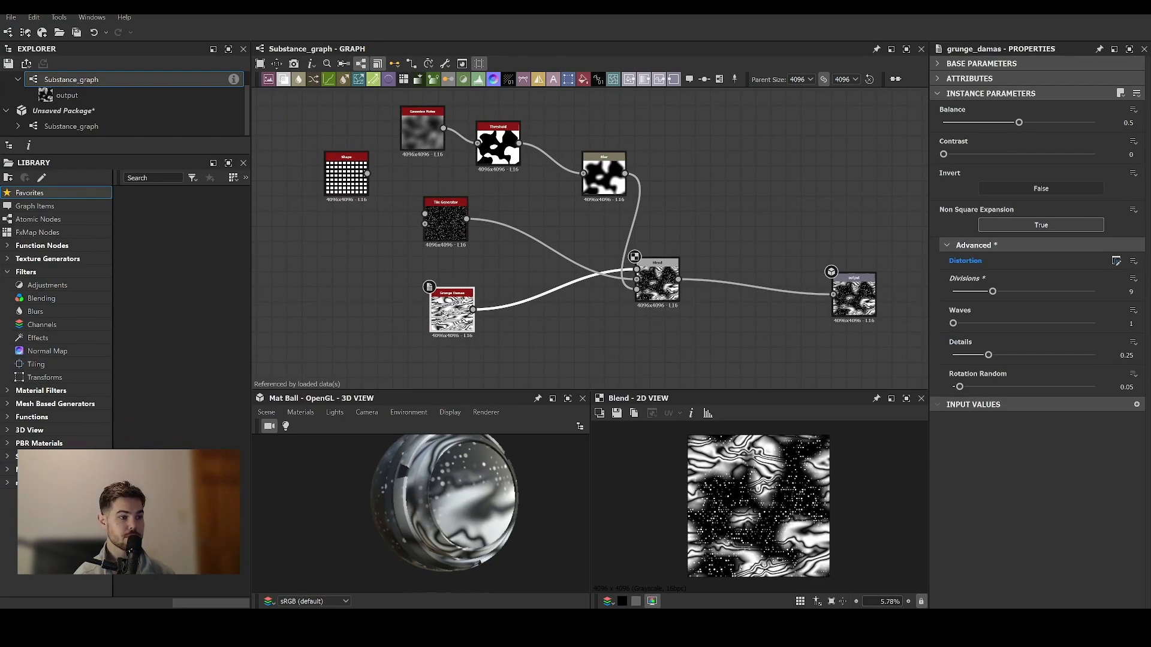